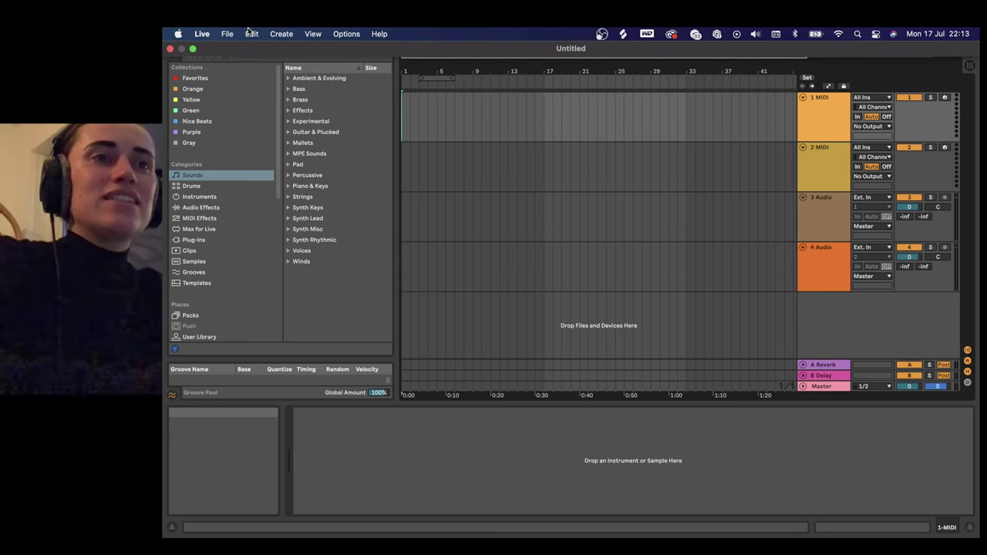
left_click(228, 34)
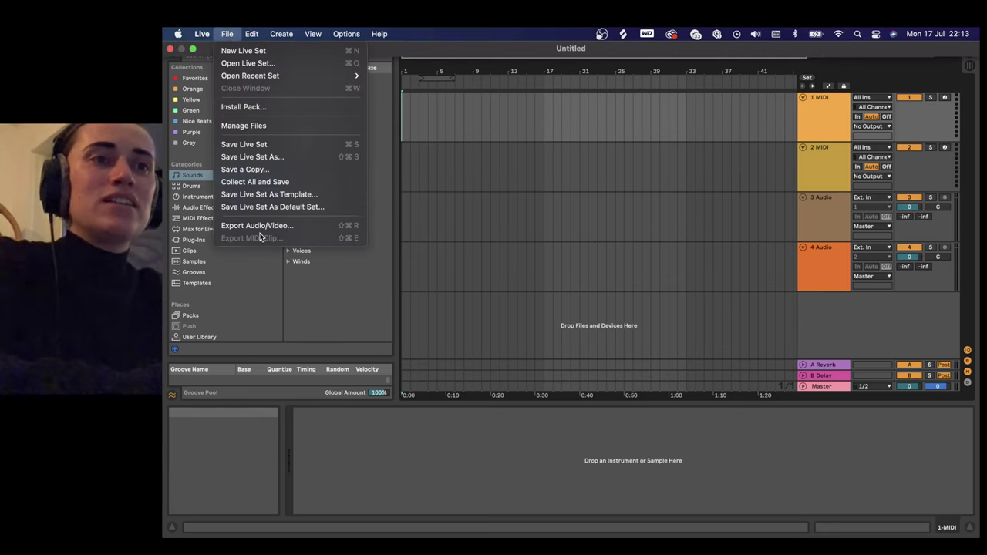
mouse_move(202, 34)
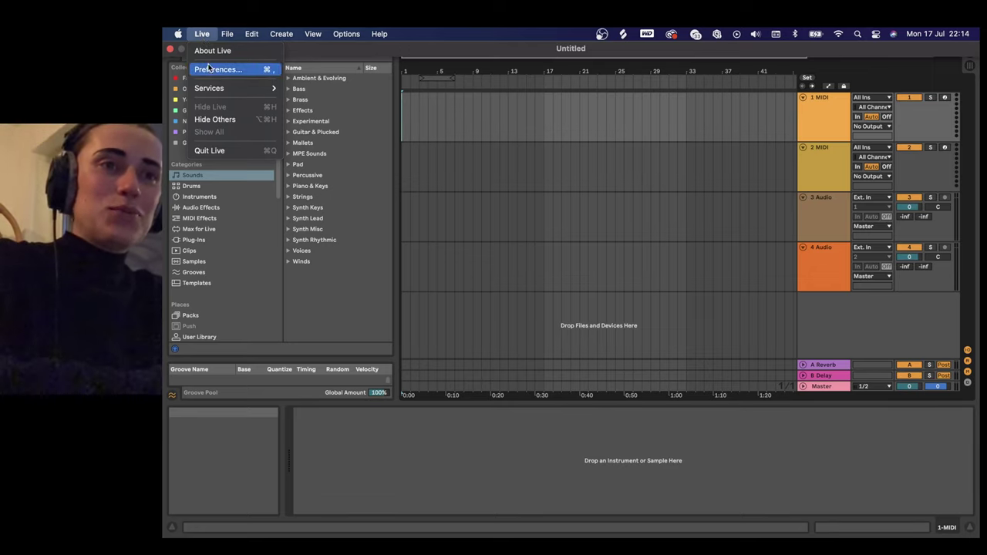
left_click(498, 202)
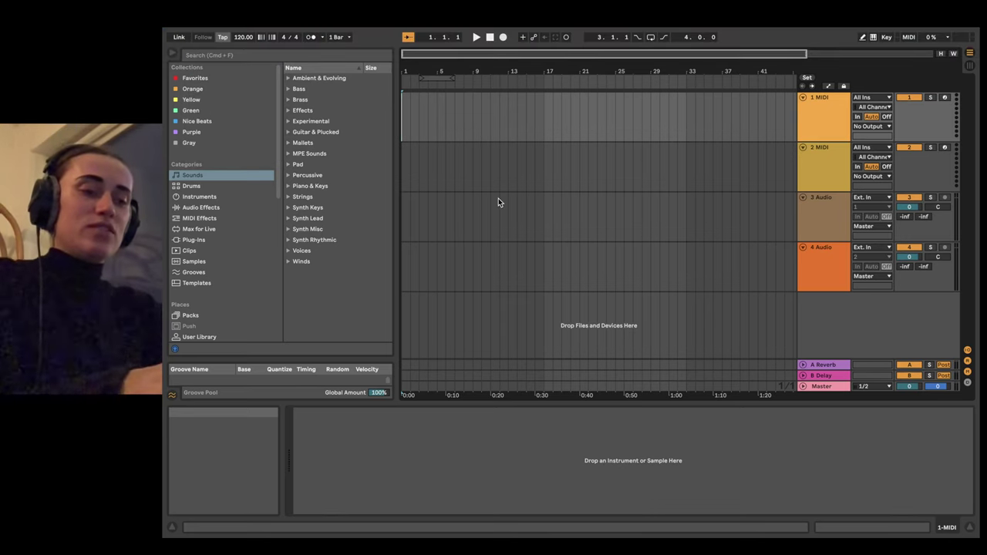
Step: Open the audio preferences and examine the available audio output devices and buffer size options without changing them
key("super+comma")
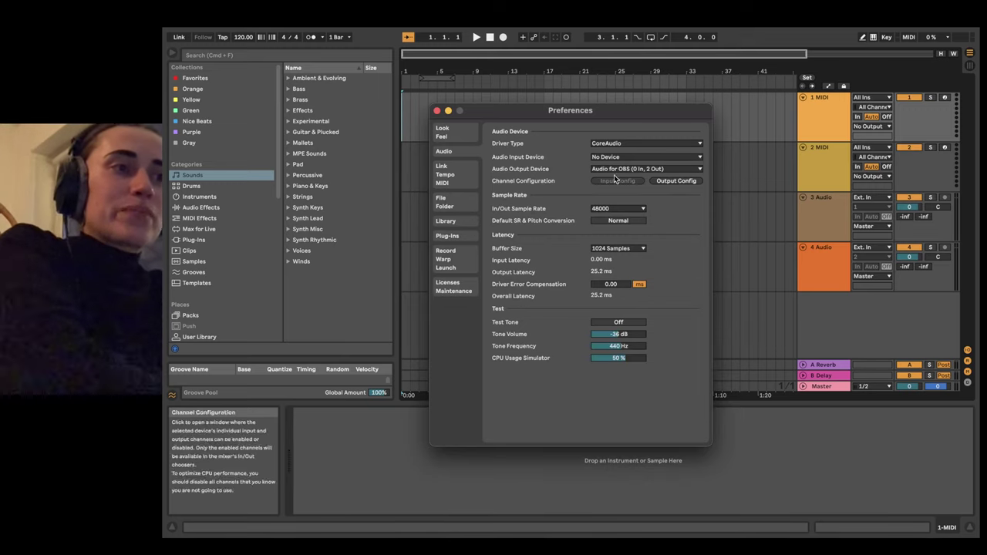
left_click(632, 169)
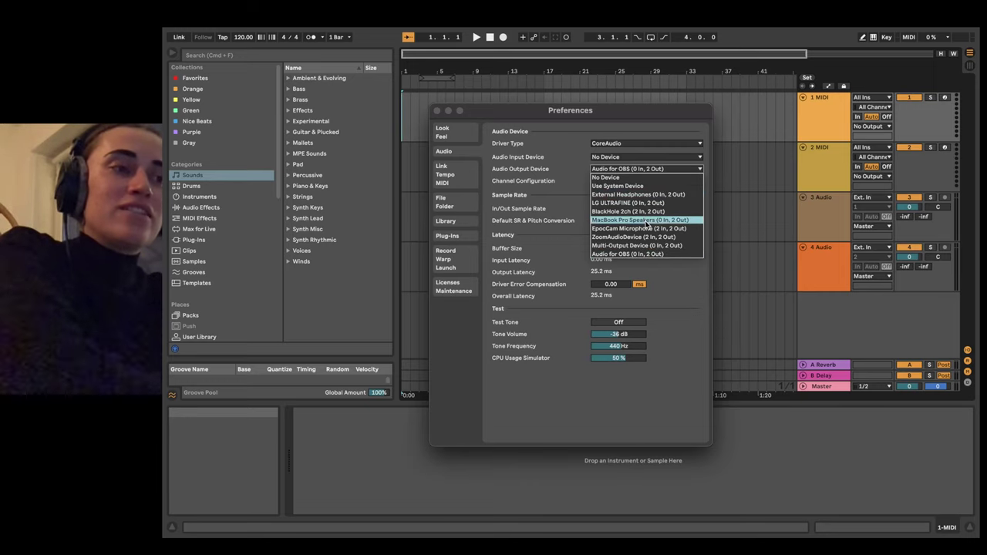
left_click(580, 171)
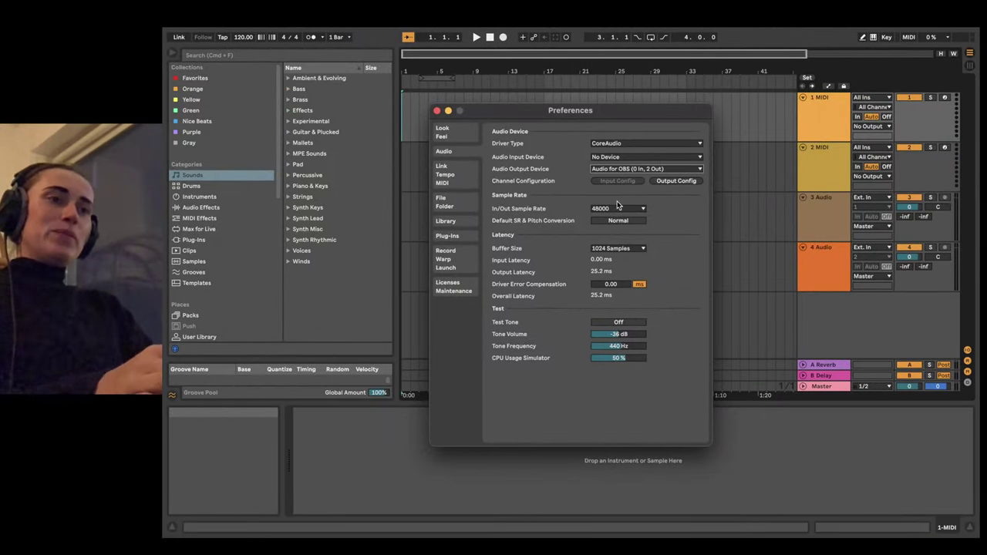
left_click(619, 249)
left_click(619, 250)
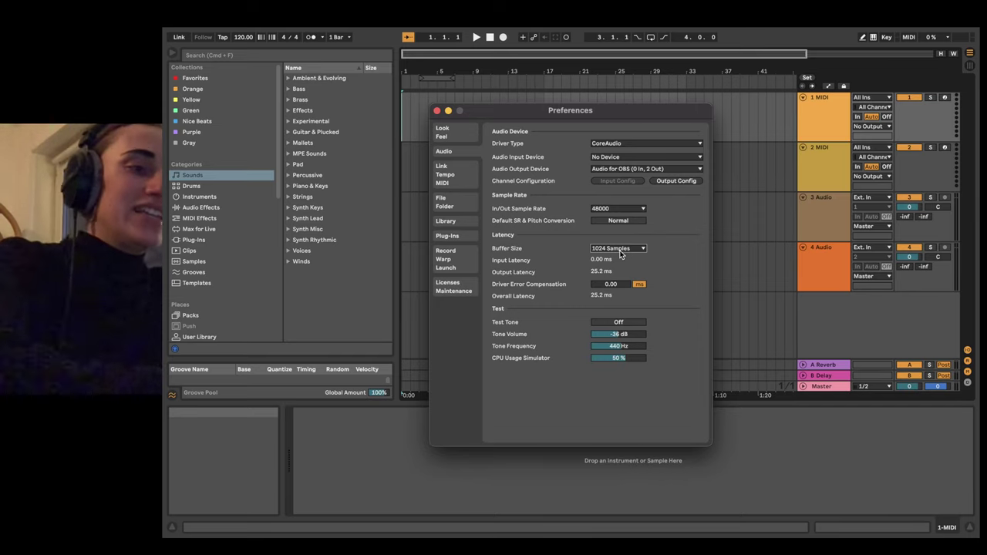
Step: Switch the test tone on to check the audio output, and switch it off again
left_click(634, 322)
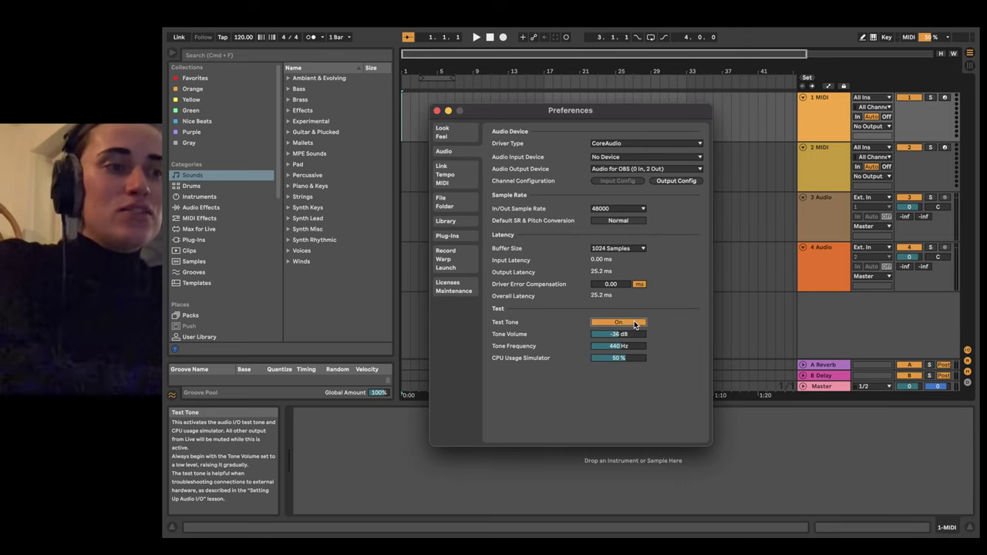
left_click(634, 322)
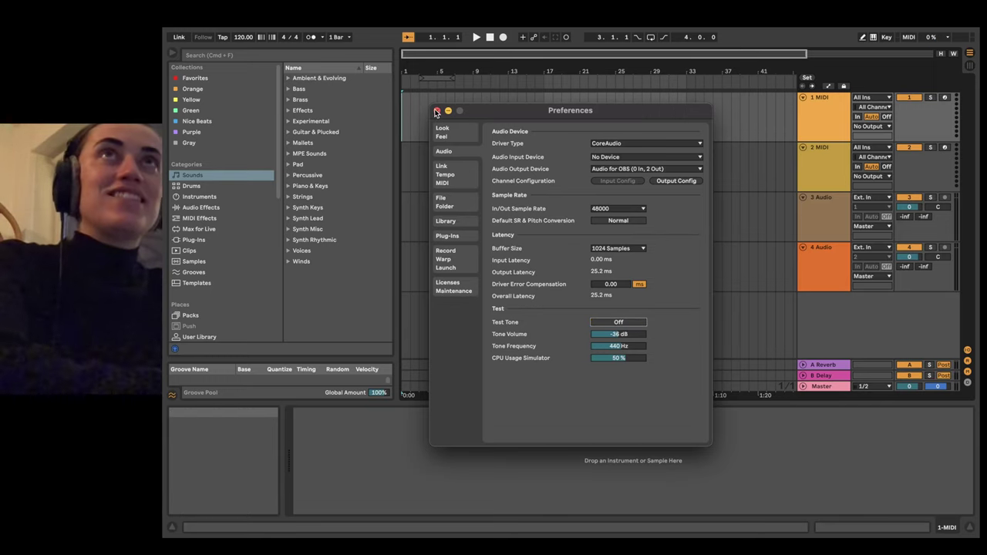
key("super+Tab")
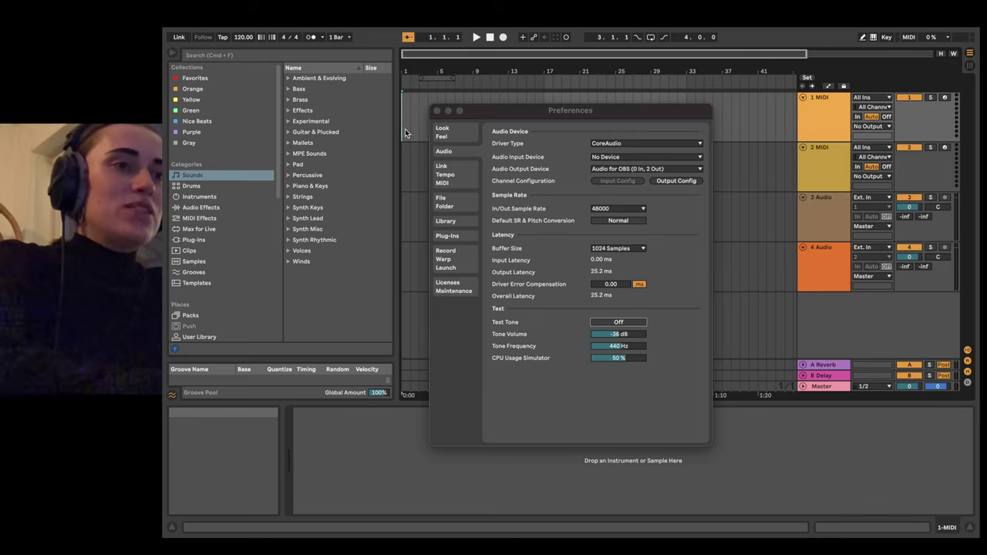
Step: Try the Light theme in the Look/Feel preferences, and set the theme back to Mid Dark
left_click(459, 136)
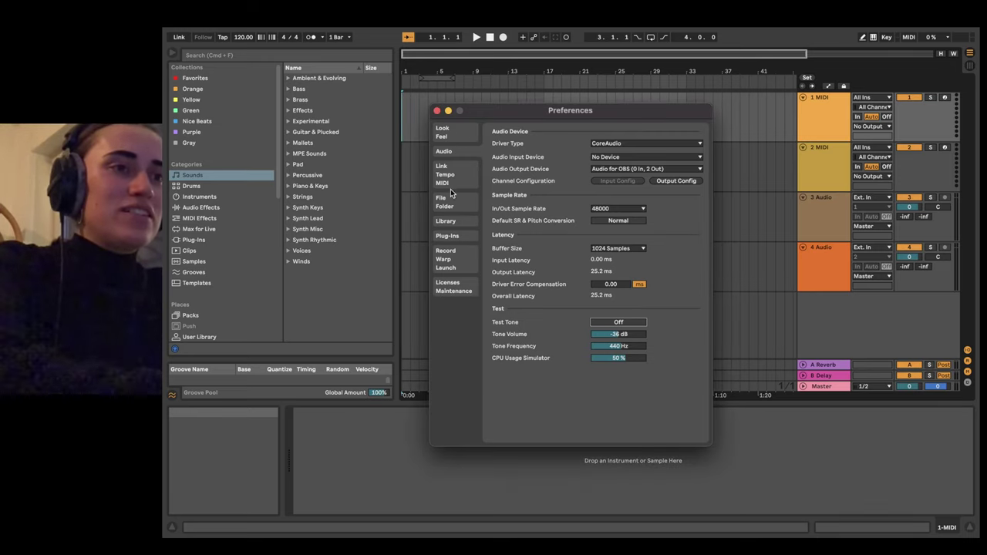
left_click(456, 132)
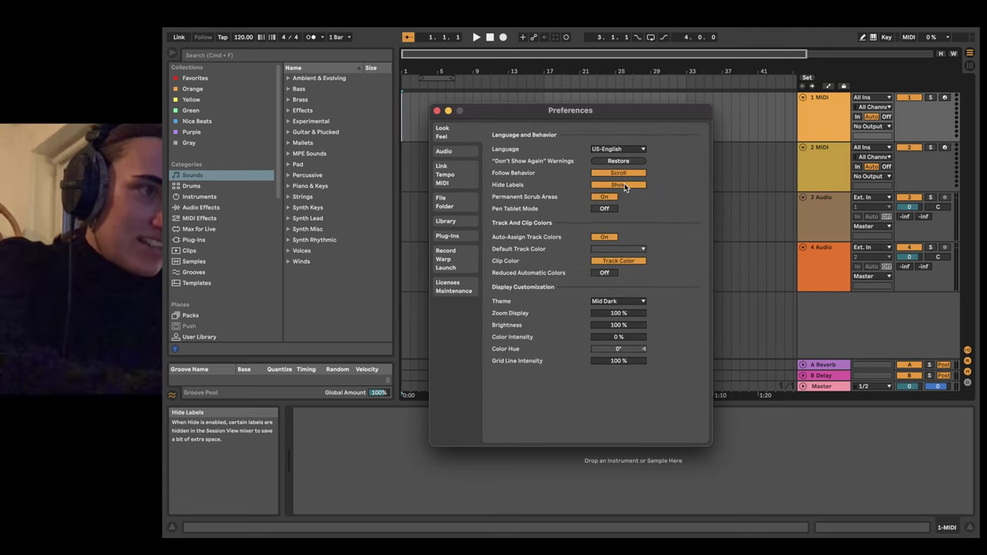
left_click(618, 302)
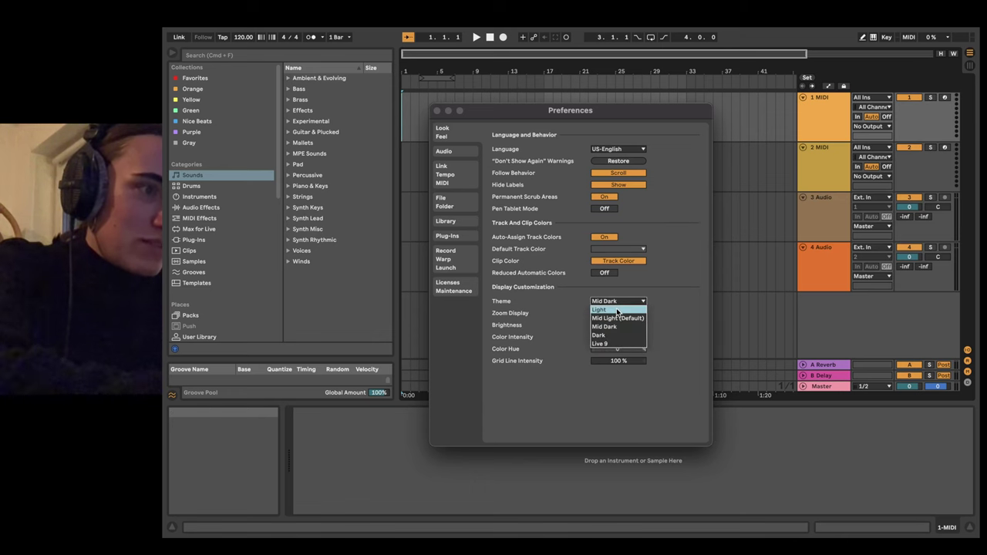
left_click(616, 309)
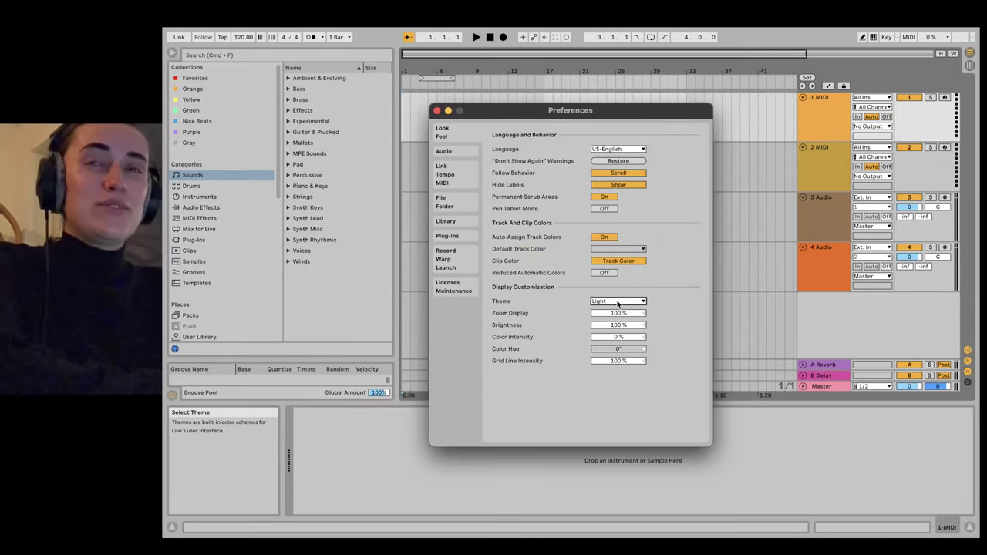
left_click(617, 301)
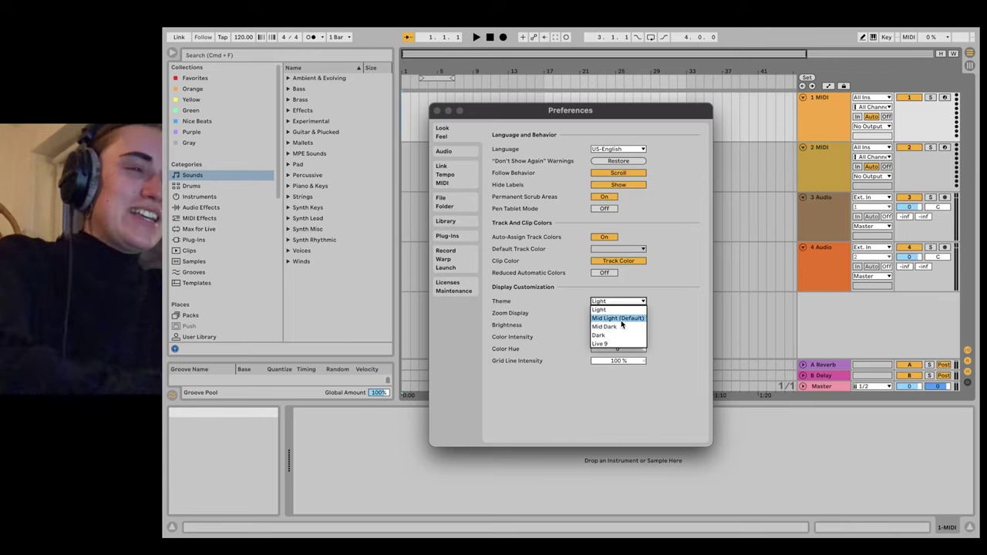
left_click(619, 326)
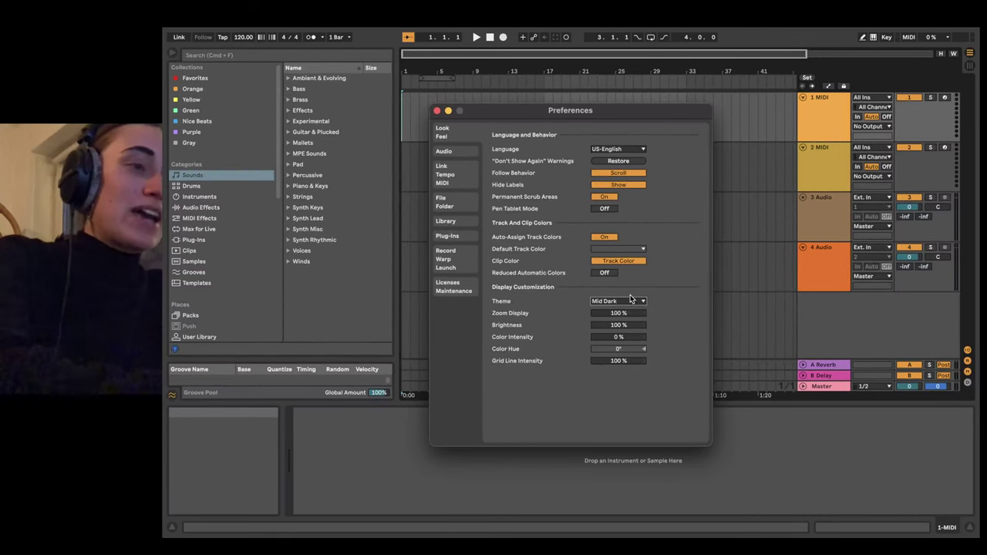
Step: Try the Mid Light theme, return the theme to Mid Dark, and close the preferences
left_click(629, 299)
left_click(630, 320)
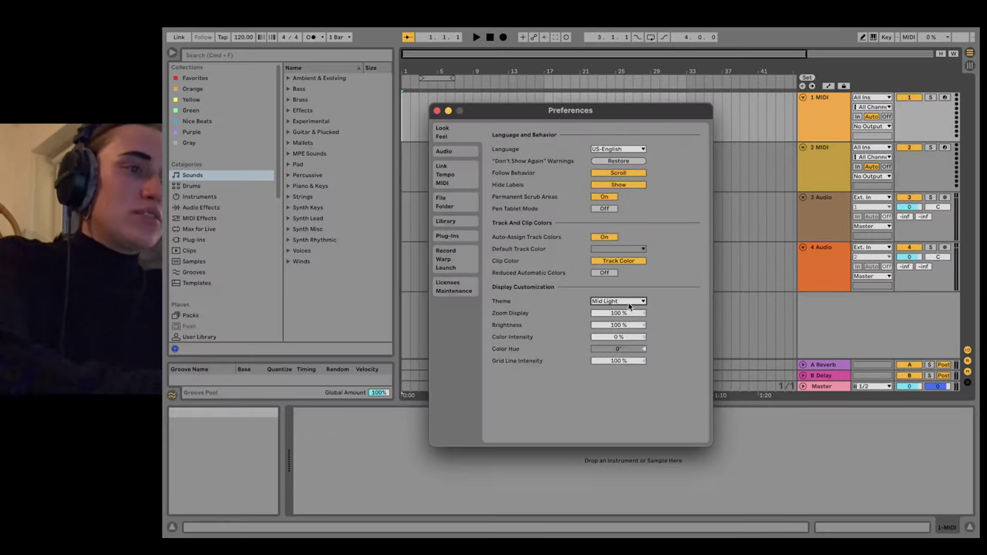
left_click(630, 301)
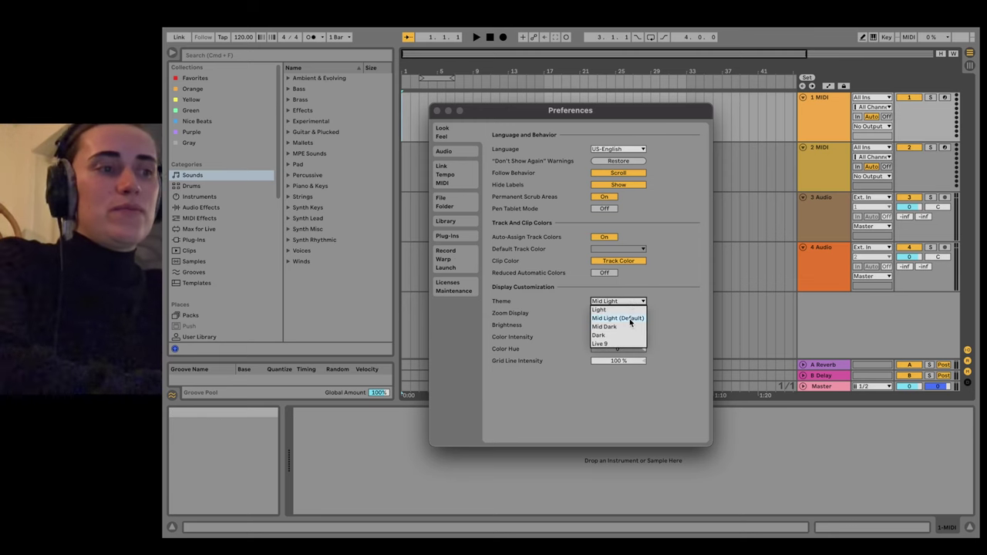
left_click(629, 327)
left_click(435, 110)
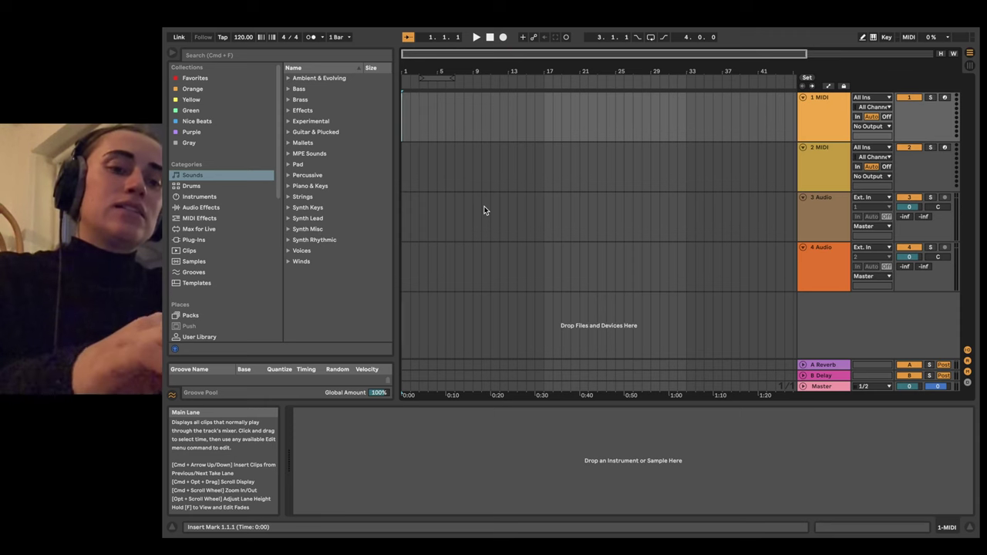
Step: View the Session View and return to the Arrangement View
key("Tab")
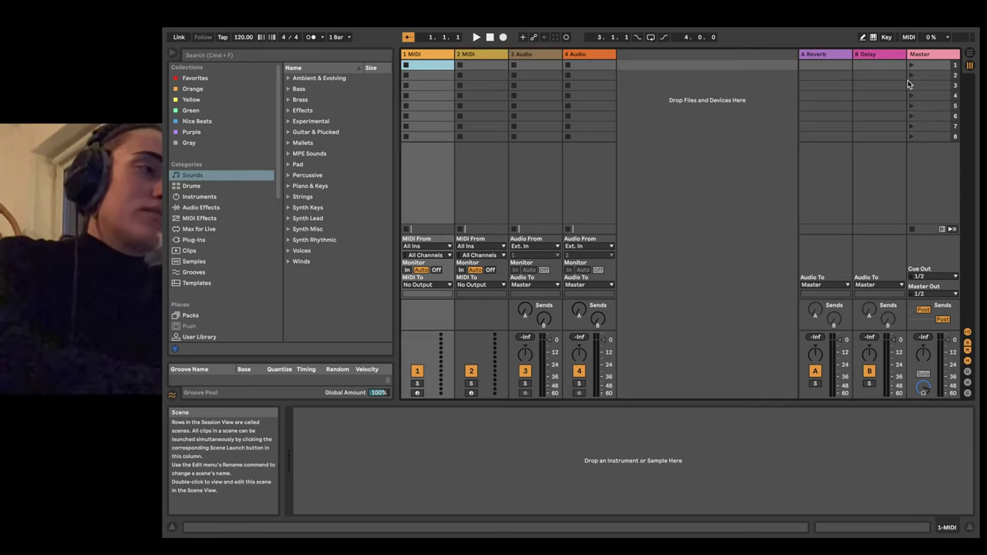
left_click(972, 57)
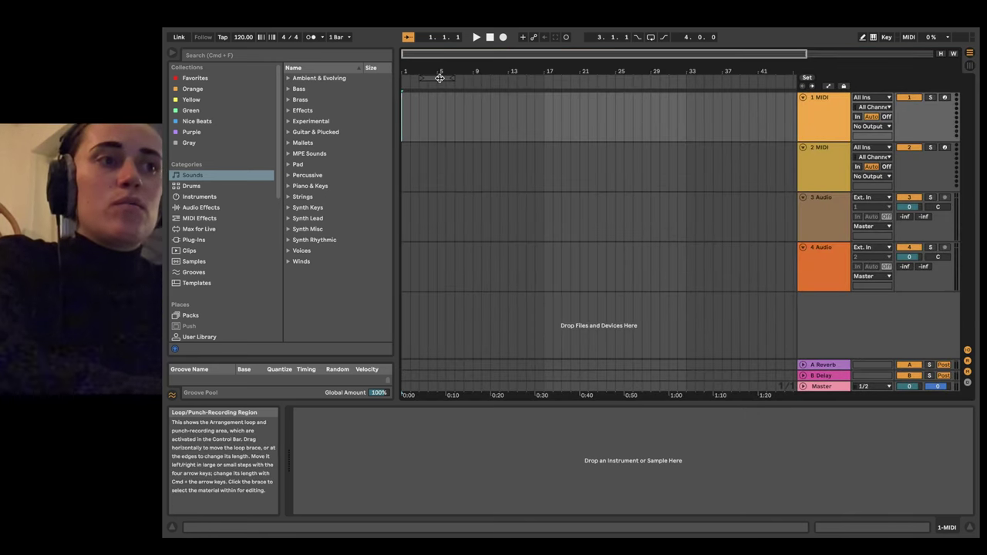
Step: Move the four-bar loop region to start at bar 1 and select the second MIDI track
left_click_drag(438, 76, 416, 78)
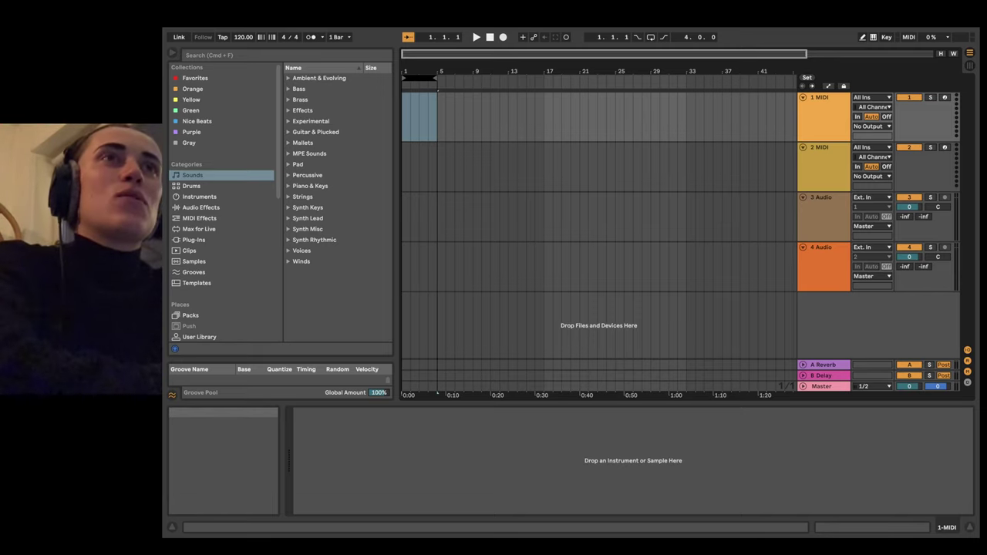
left_click(813, 128)
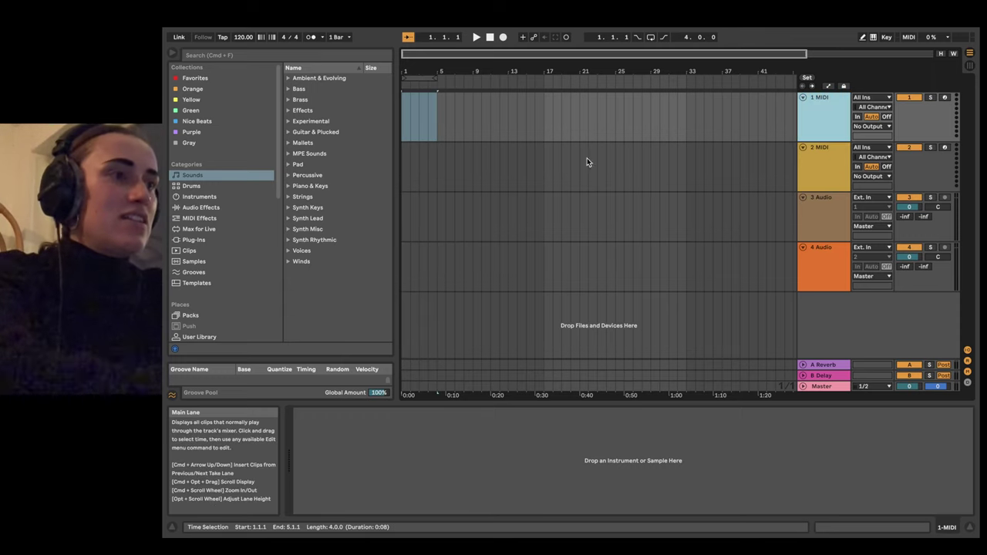
left_click(830, 181)
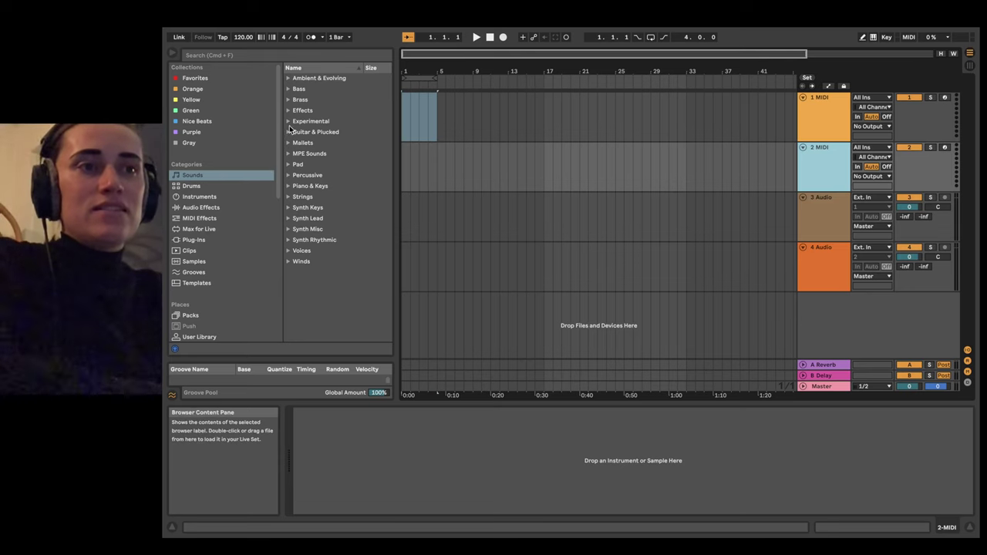
Step: Browse the samples and place the XF_KikAtk_56 kick sample on the fourth track at bar 4
left_click(289, 89)
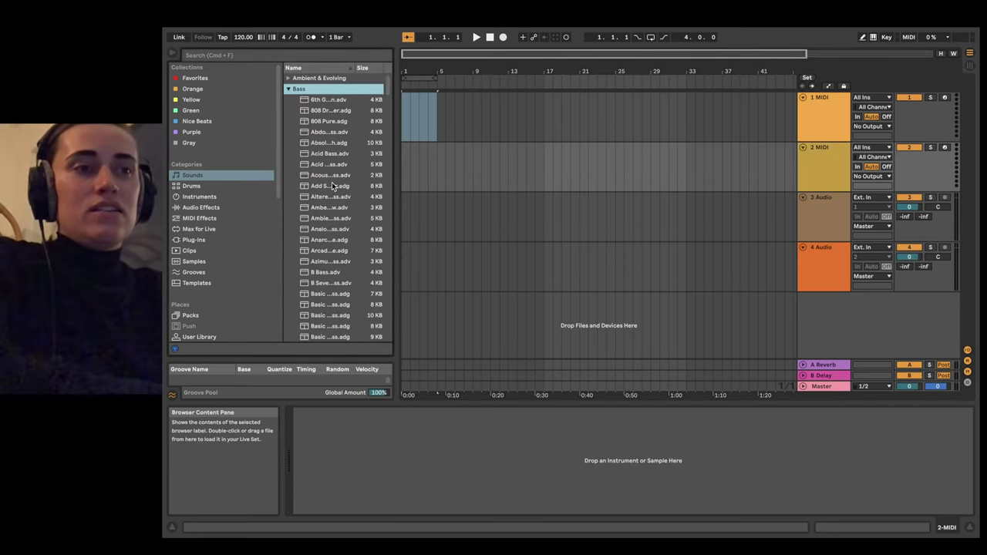
left_click(196, 260)
left_click_drag(337, 229, 431, 269)
scroll(431, 270, "up", 10)
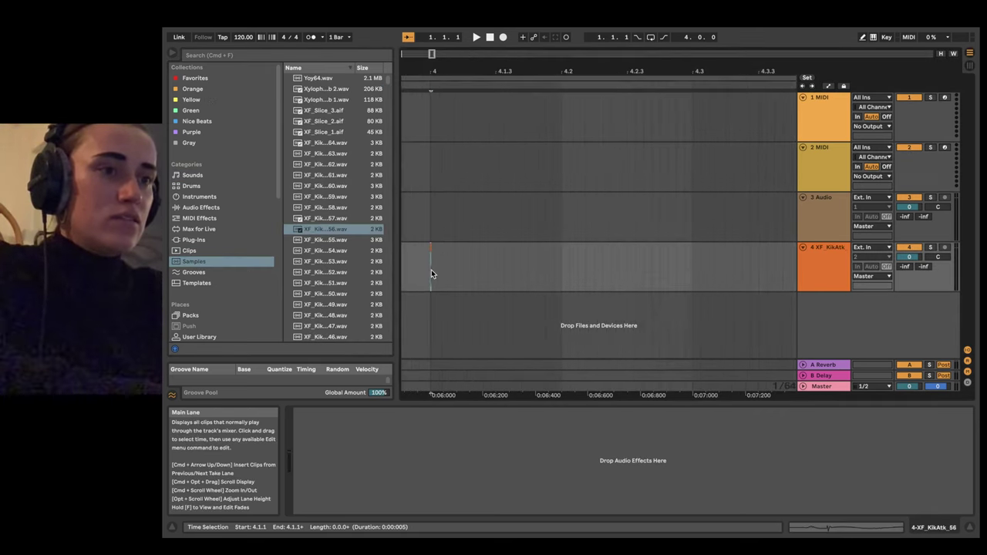
scroll(431, 270, "left", 3)
scroll(452, 273, "left", 15)
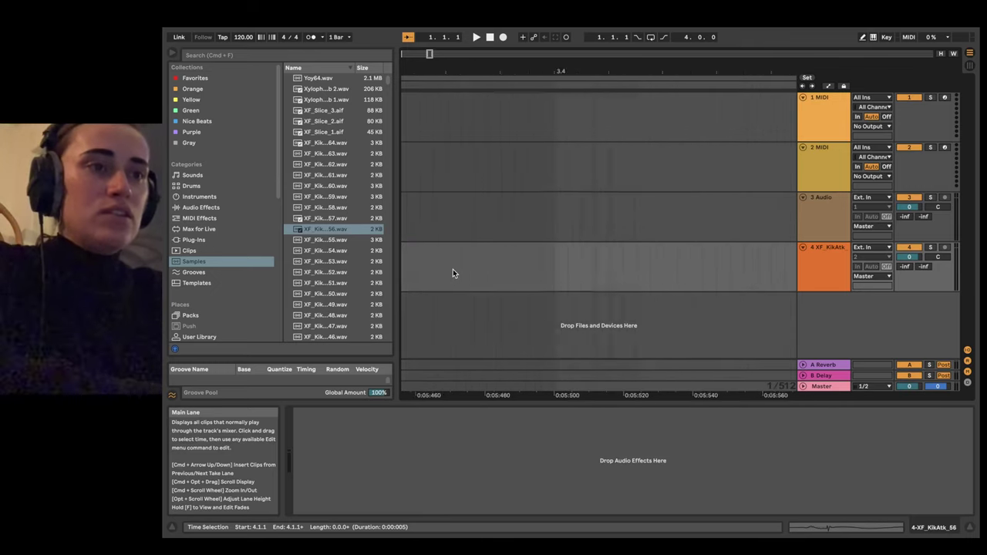
Step: Search the samples for "loop", enable browser preview, and audition the Flute Loop 03 A 110 bpm sample
left_click(301, 55)
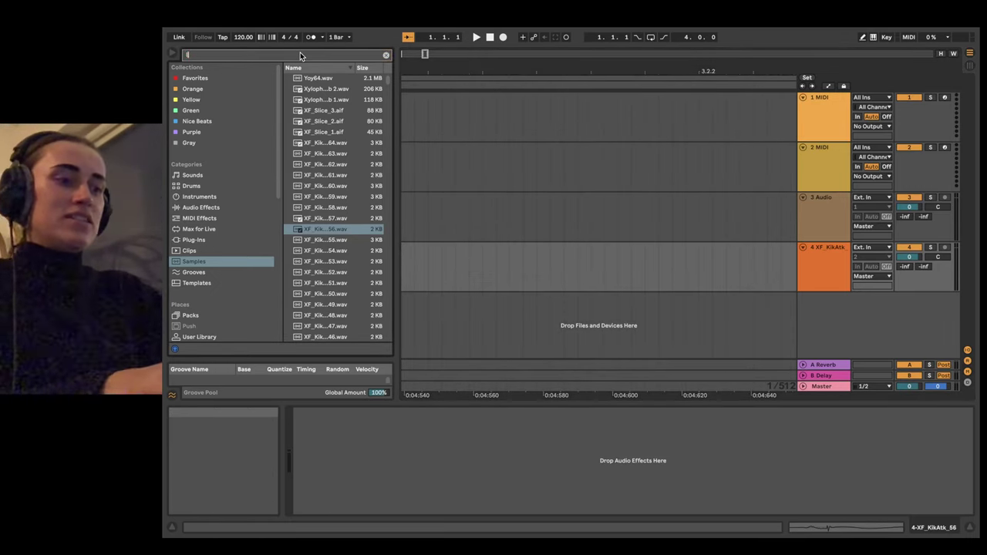
type("loop")
left_click(327, 218)
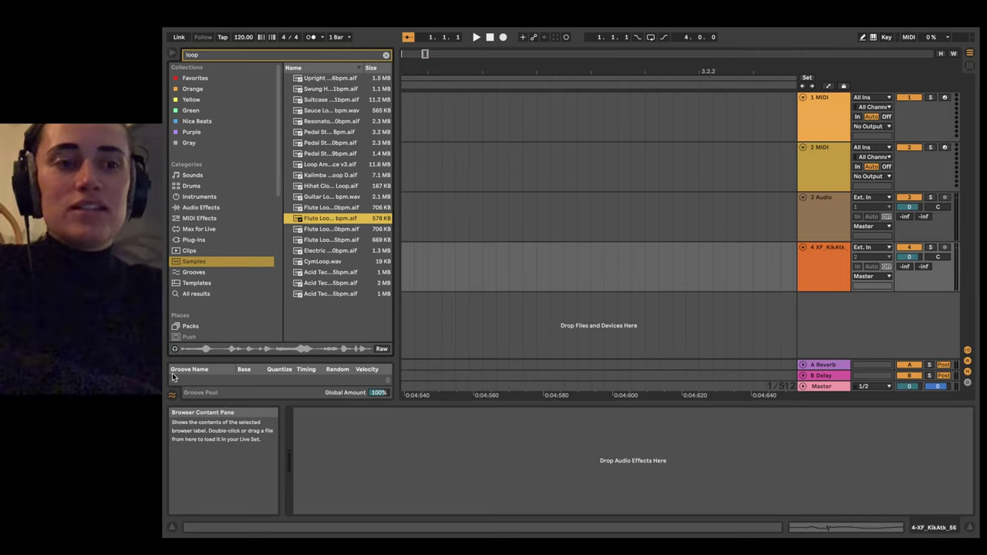
left_click(175, 350)
left_click(315, 220)
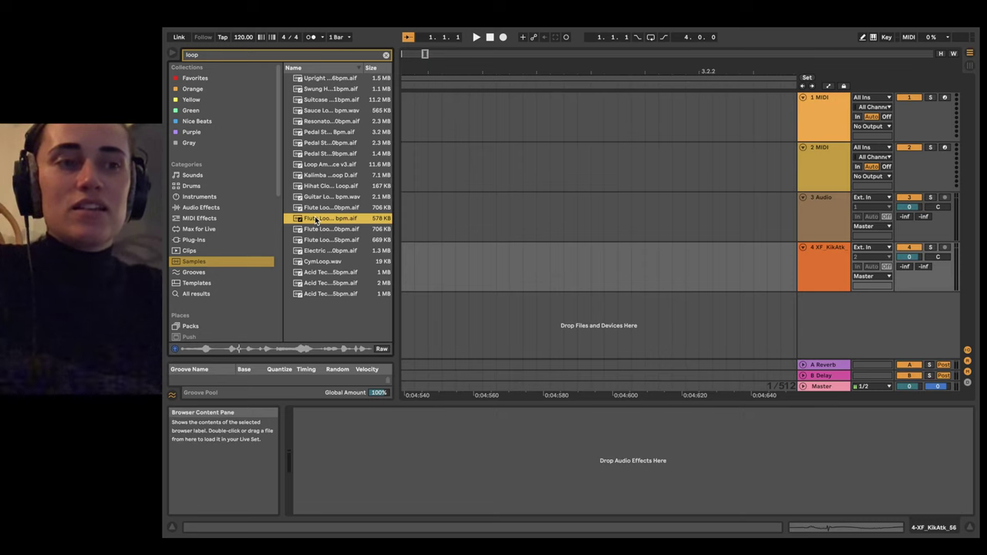
Step: Place the Flute Loop 03 A 110 bpm sample on the fourth track starting at 3.2.1, and set the insert marker at the clip's start
mouse_move(315, 220)
left_mouse_down()
mouse_move(429, 280)
mouse_move(419, 279)
left_mouse_up()
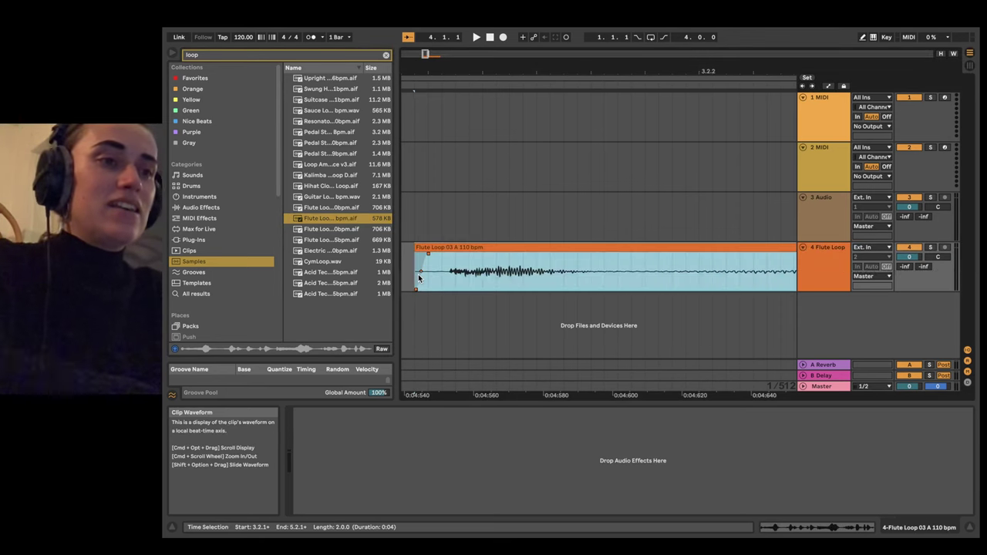
scroll(418, 276, "down", 10)
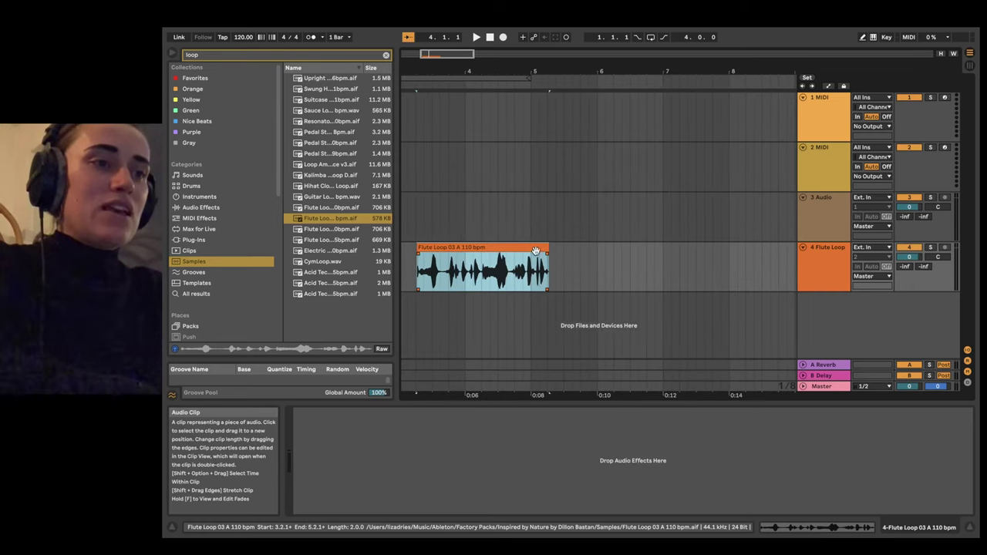
left_click(418, 271)
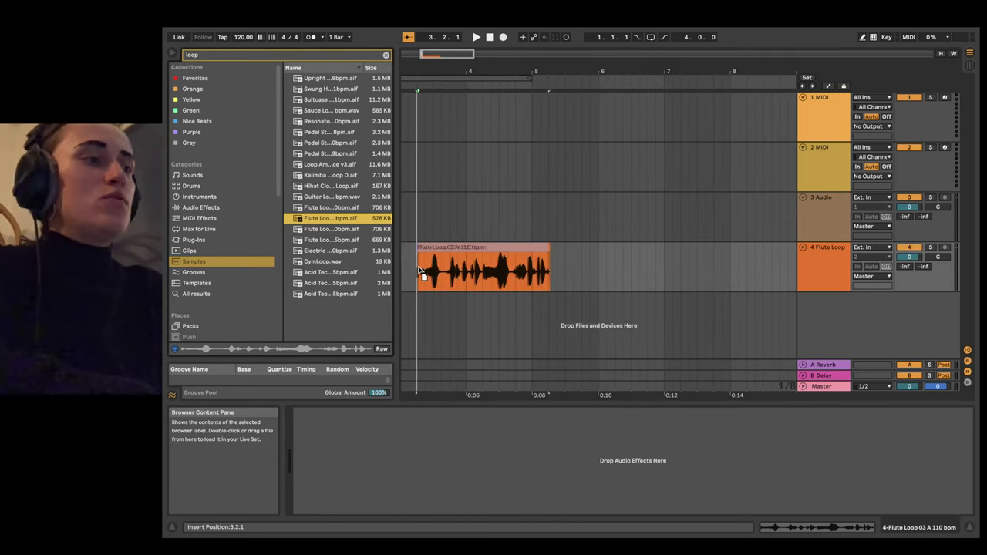
left_click_drag(419, 270, 417, 270)
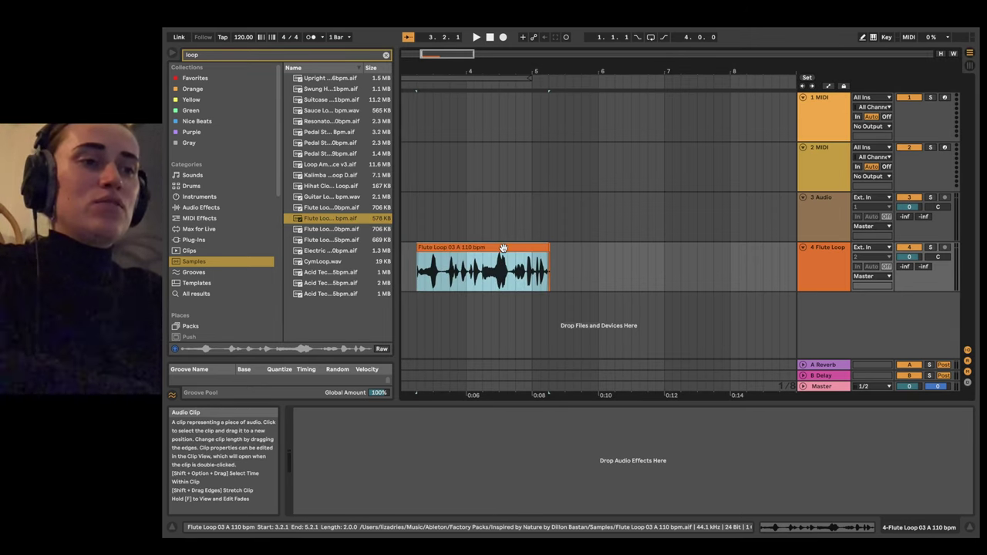
left_click(418, 272)
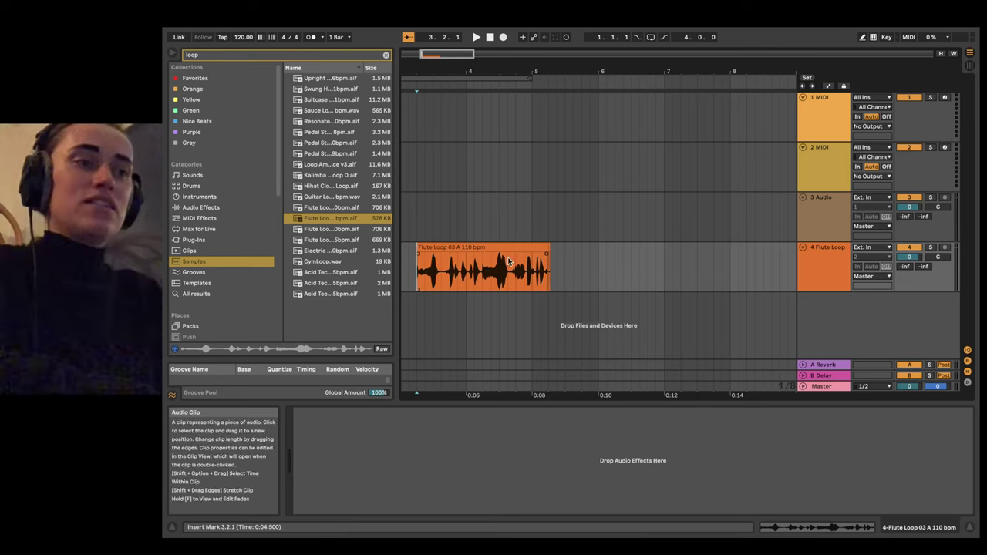
Step: Delete the Flute Loop 03 A 110 bpm clip from the fourth track
left_click(582, 264)
left_click_drag(582, 266, 397, 262)
key("Delete")
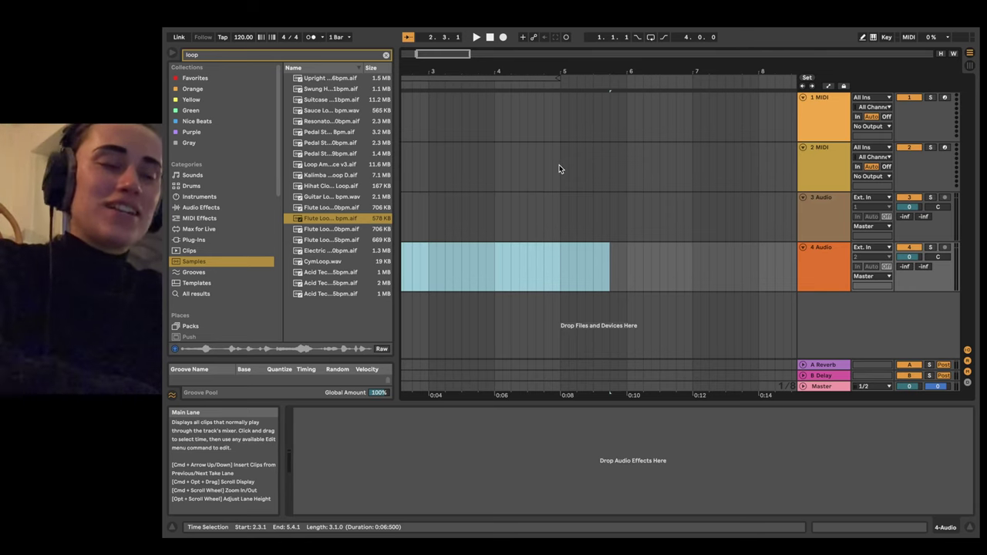
Step: Insert an empty four-bar MIDI clip on the second MIDI track, spanning 1.1.1 to 5.1.1
scroll(451, 164, "left", 5)
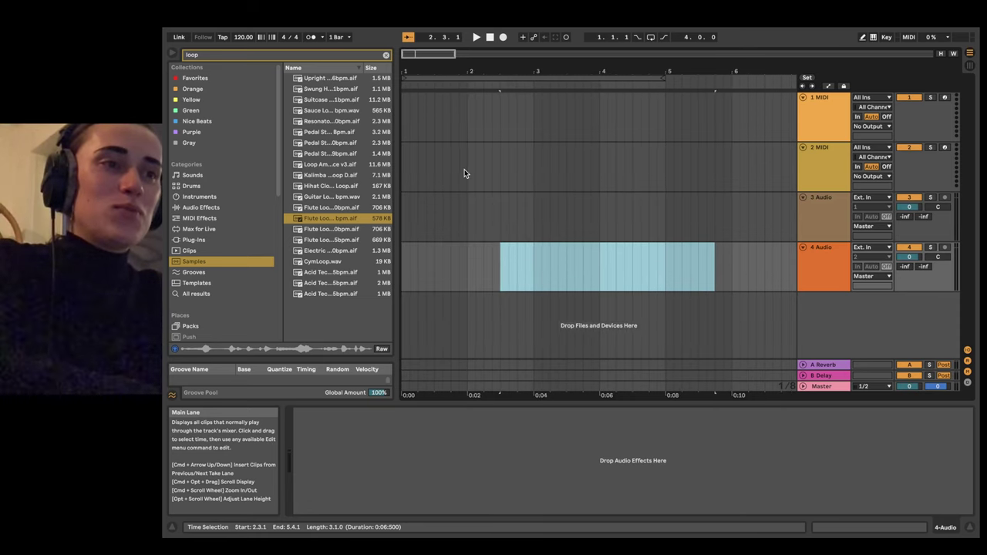
left_click(466, 170)
left_click_drag(470, 169, 409, 170)
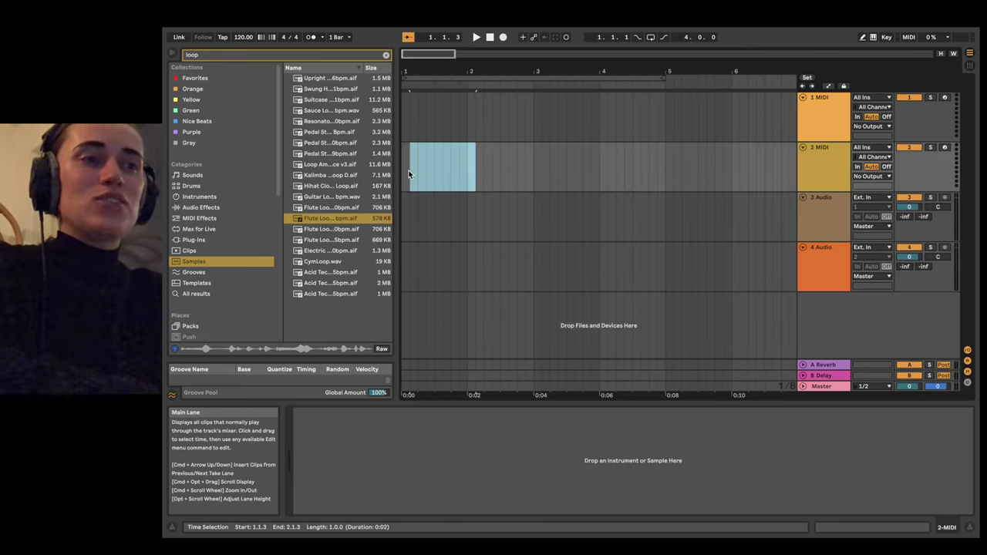
left_click(408, 170)
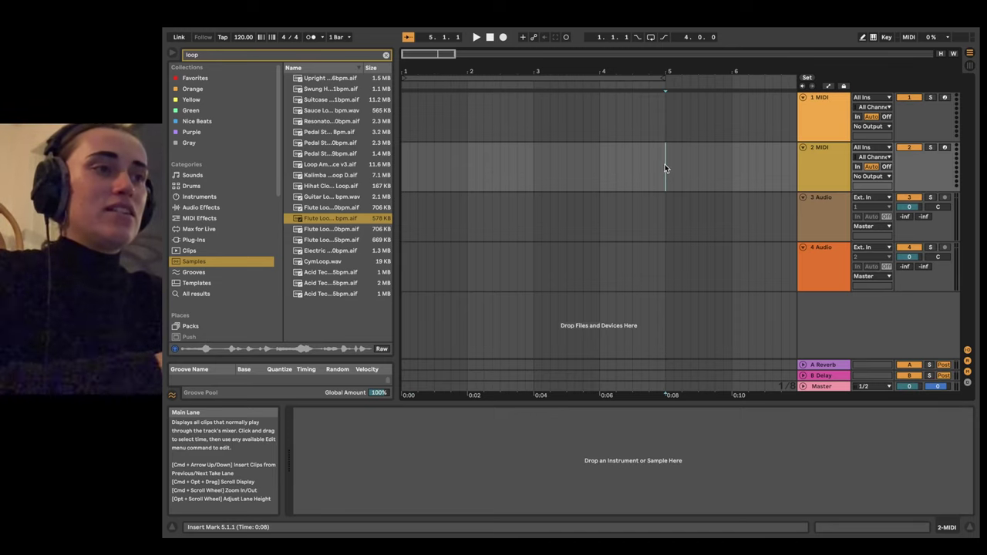
left_click_drag(666, 165, 431, 180)
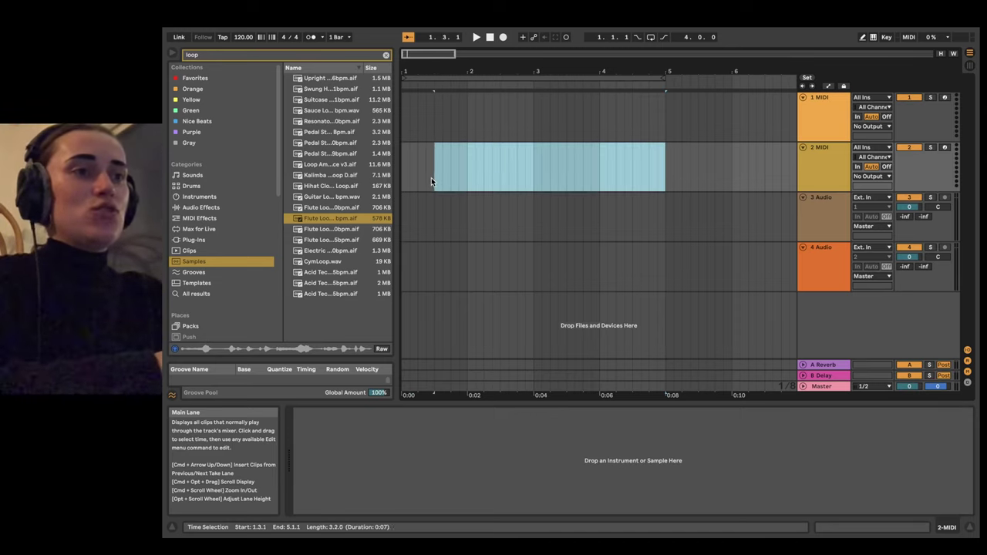
right_click(517, 165)
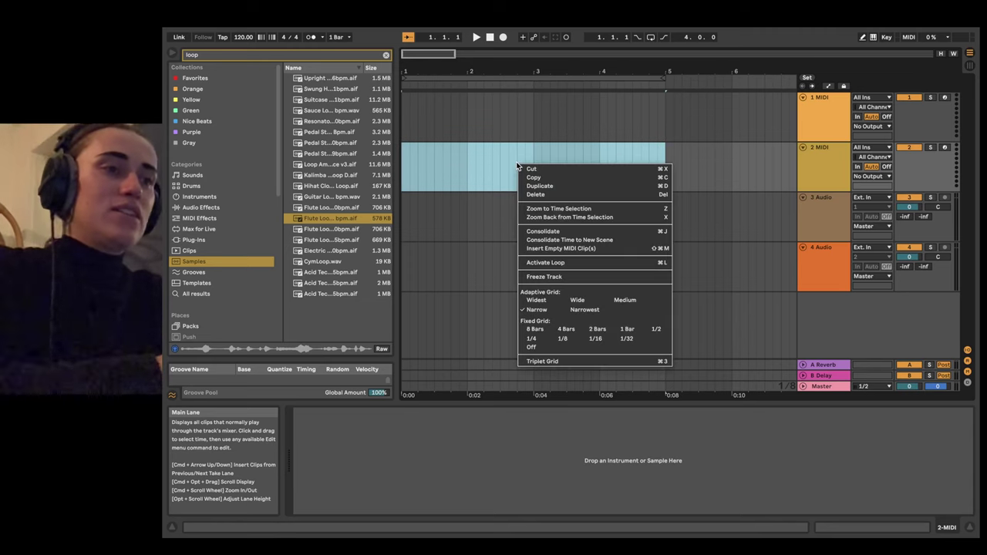
left_click(572, 249)
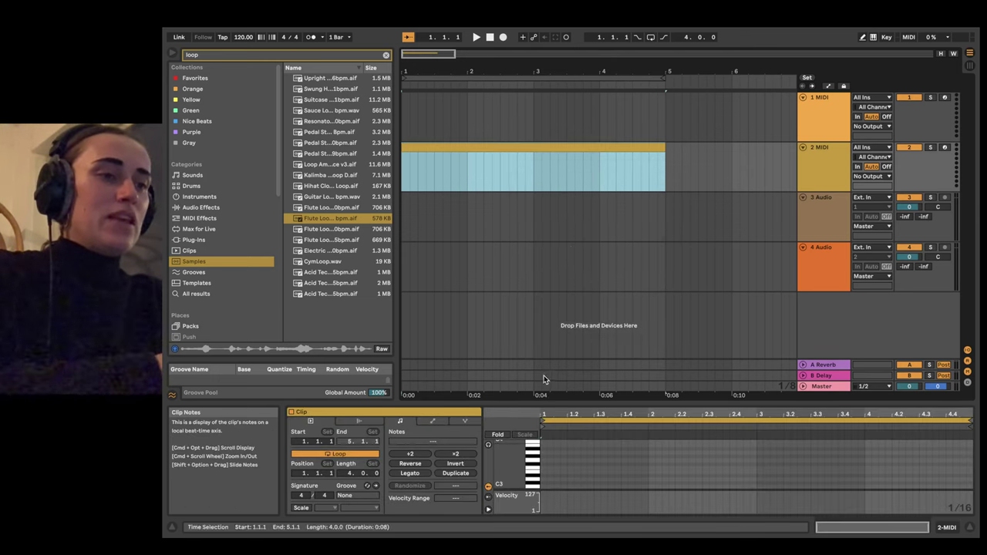
Step: Enlarge the note editor and add sixteenth notes A0 at 1.1.1, F1 at 1.2.1, B1 at 1.3.1 and F#2 at 2.1.1
left_click_drag(550, 400, 546, 239)
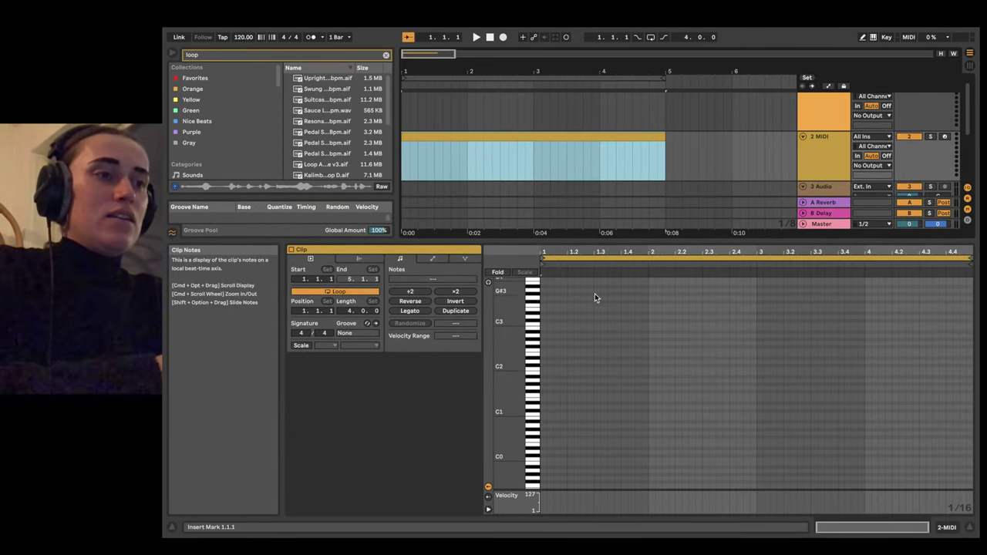
left_click(727, 348)
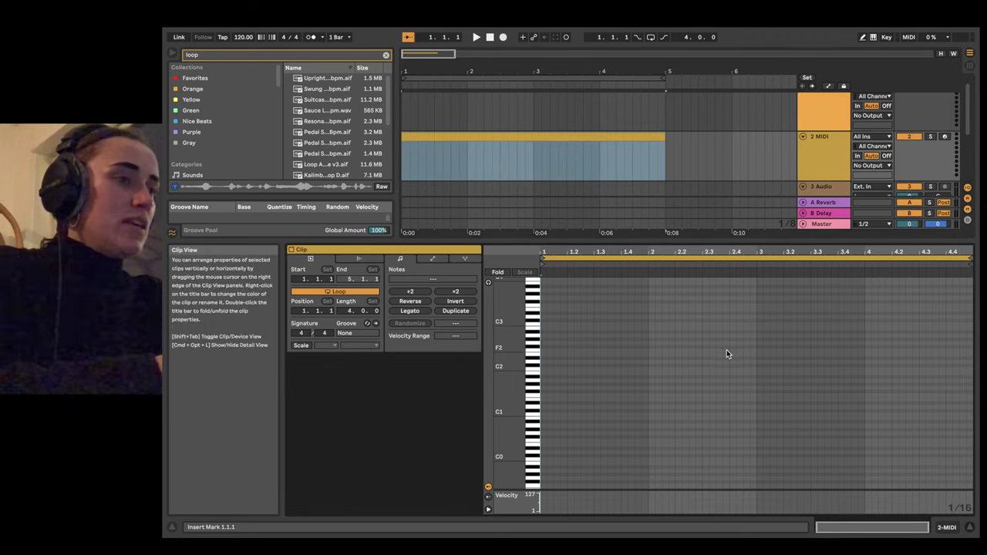
double_click(543, 426)
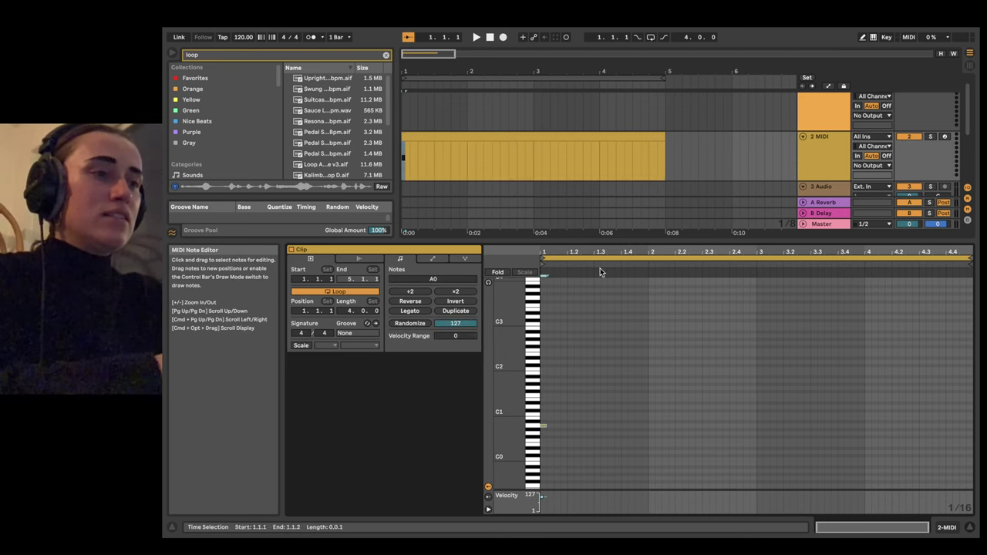
mouse_move(594, 236)
left_mouse_down()
mouse_move(591, 347)
mouse_move(599, 219)
left_mouse_up()
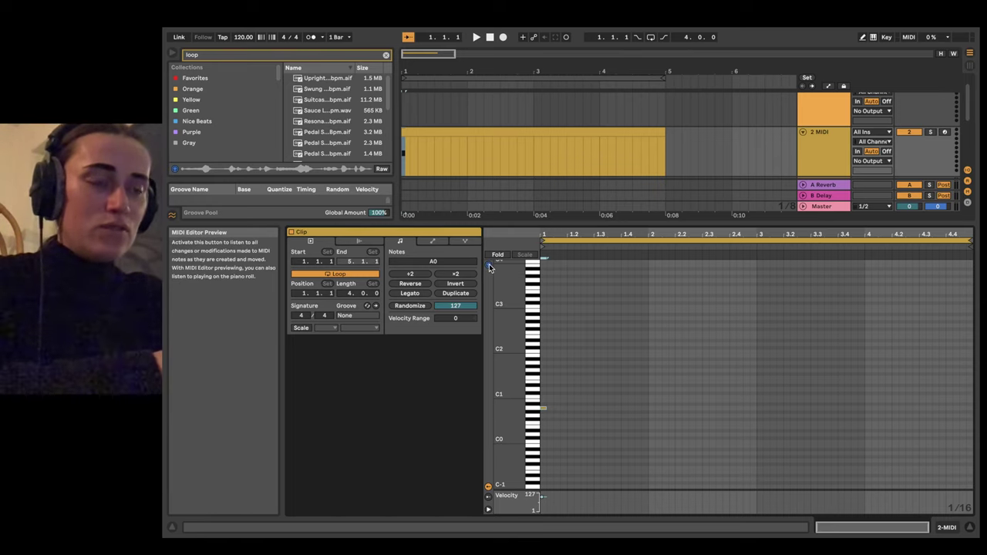
double_click(569, 377)
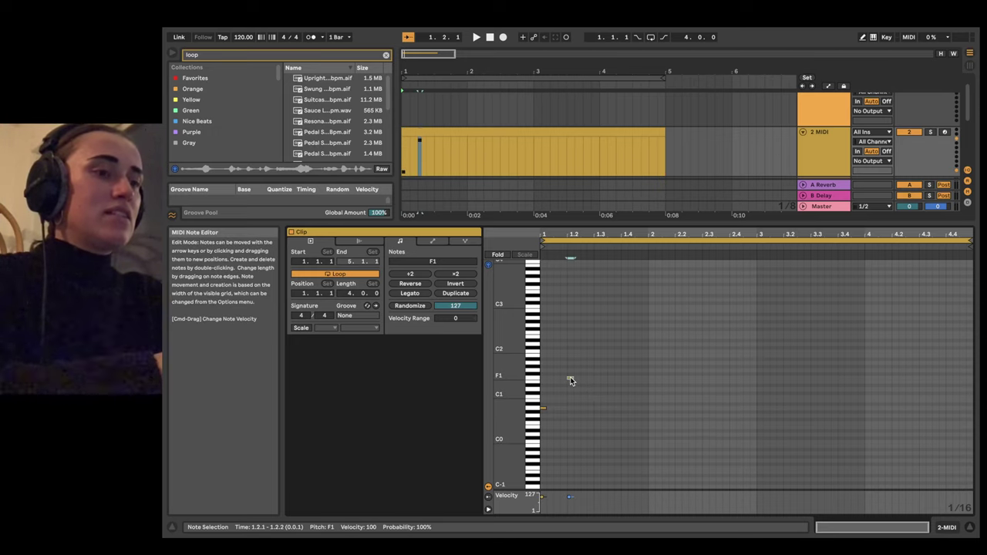
double_click(597, 355)
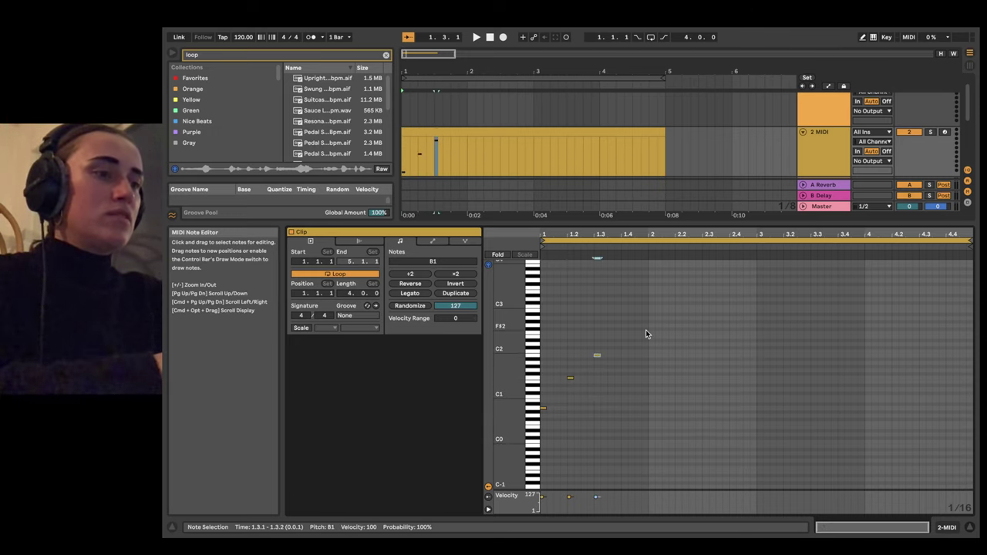
double_click(652, 329)
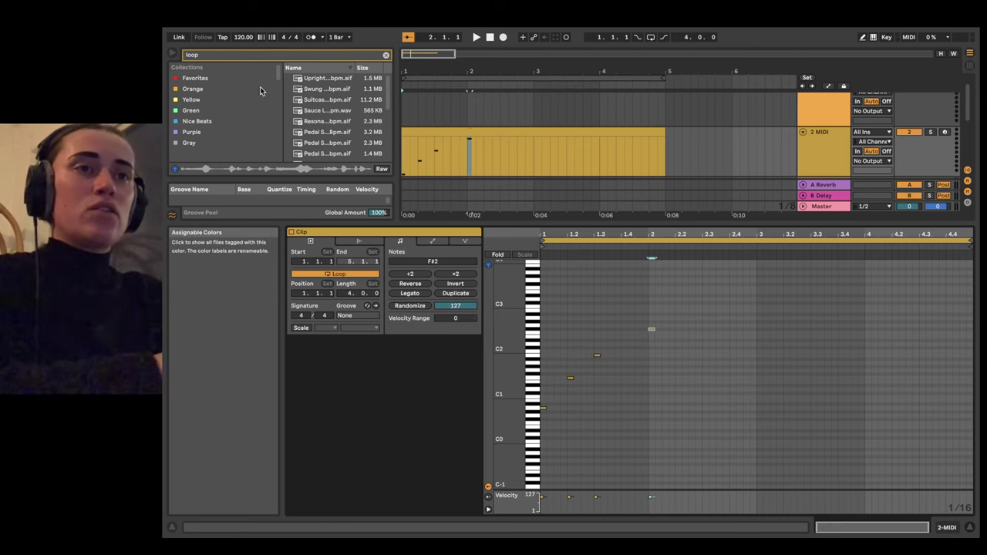
Step: Load the Operator instrument onto the second MIDI track and play the clip from the start
left_click_drag(361, 223, 361, 332)
left_click(205, 197)
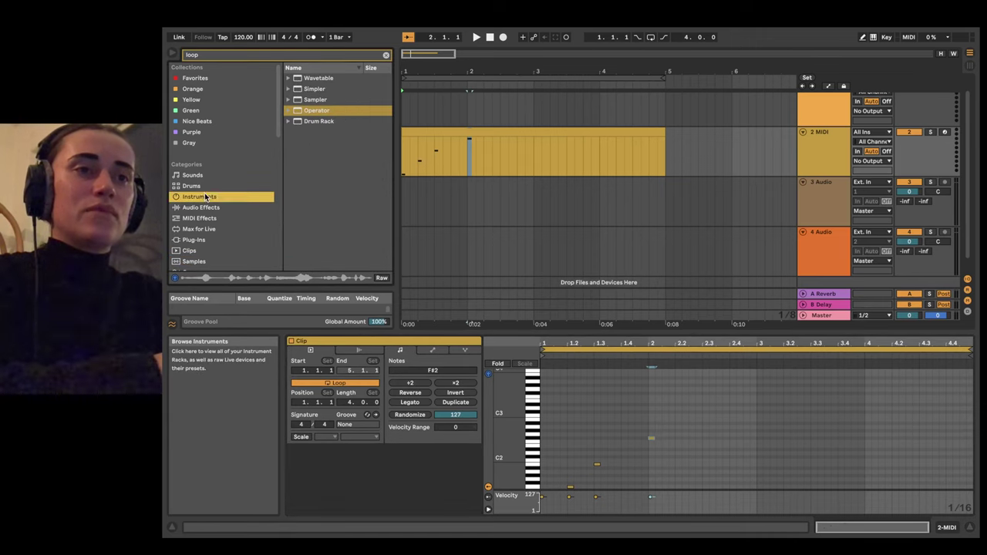
left_click(319, 111)
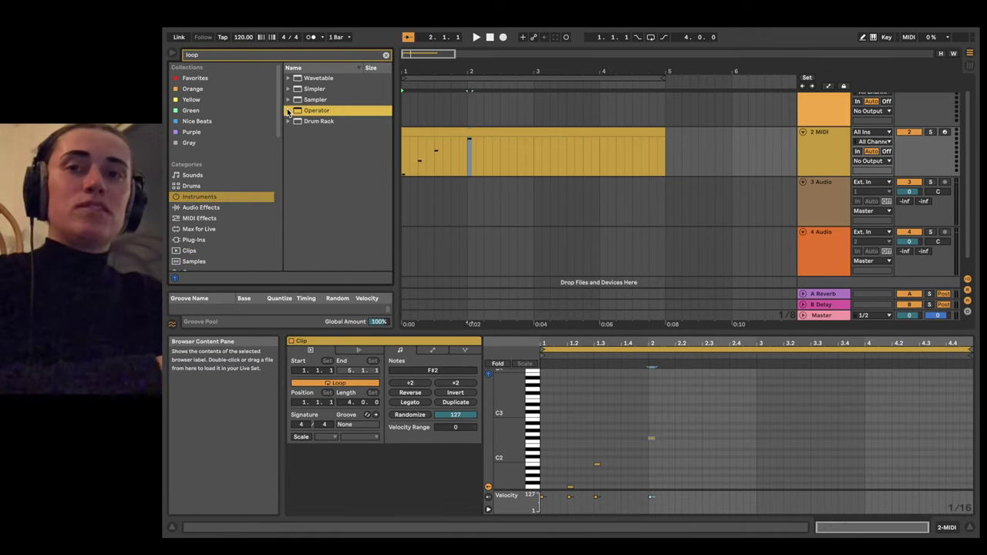
left_click_drag(453, 154, 453, 152)
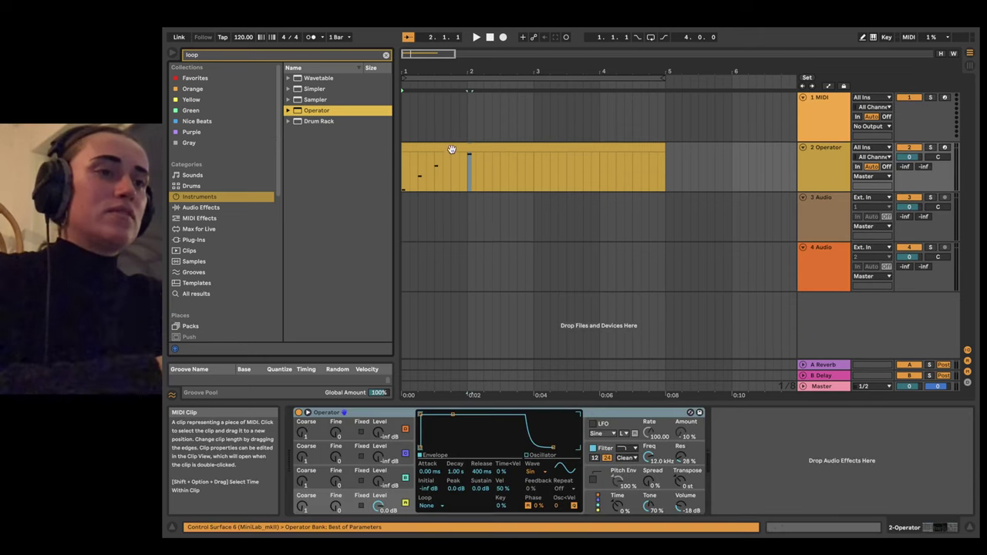
left_click(403, 177)
key("space")
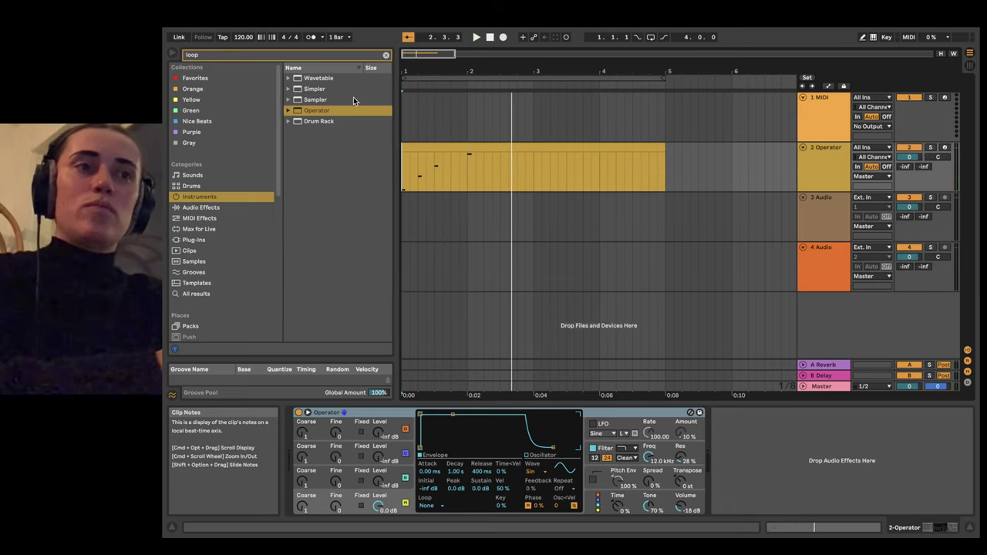
Step: Clear the browser search and audition a preset in Operator's Effects folder
left_click(289, 112)
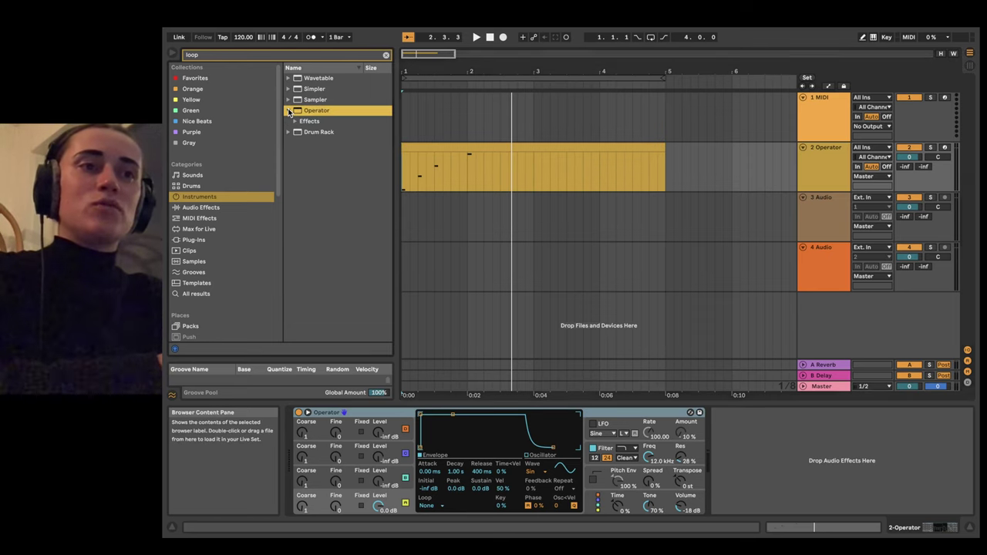
left_click(295, 122)
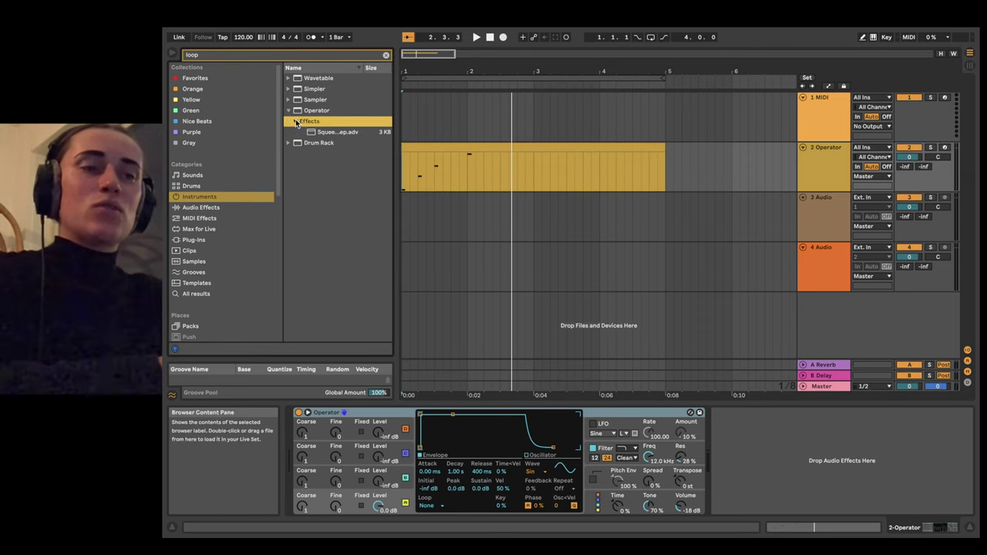
left_click(386, 56)
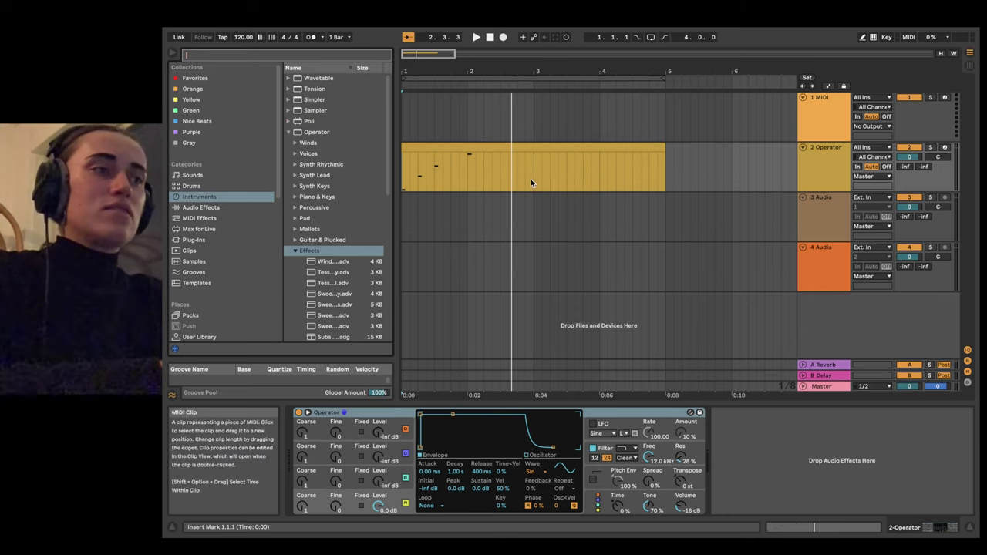
left_click(348, 297)
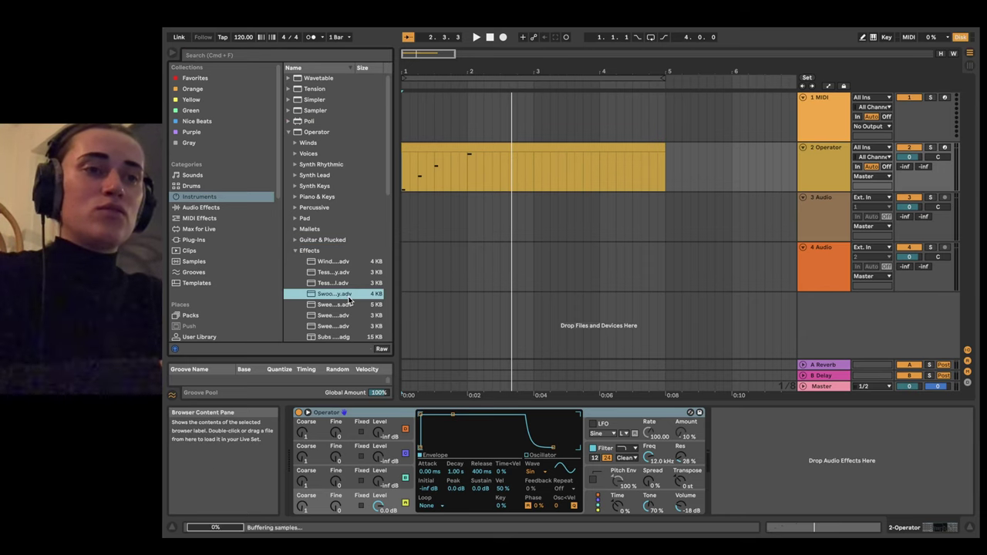
Step: Audition Operator's Piano & Keys presets, load Overdramatic onto the second track and play the clip with it
left_click(295, 197)
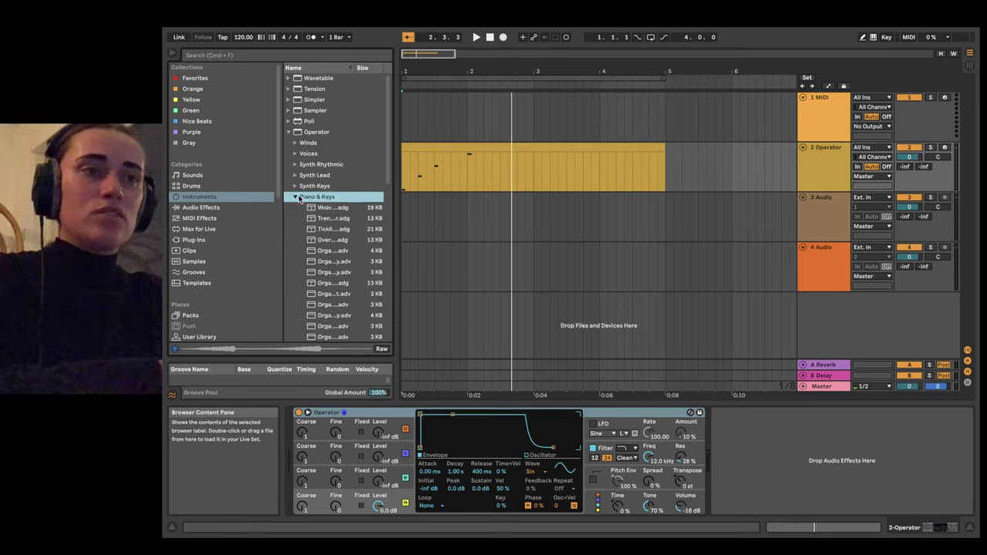
left_click(343, 282)
left_click(344, 241)
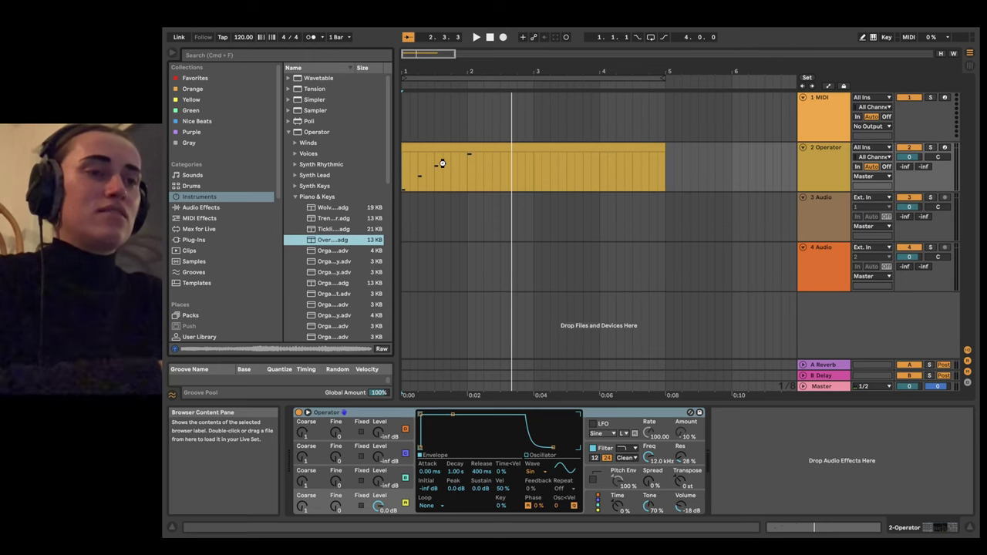
left_click_drag(441, 164, 443, 163)
key("space")
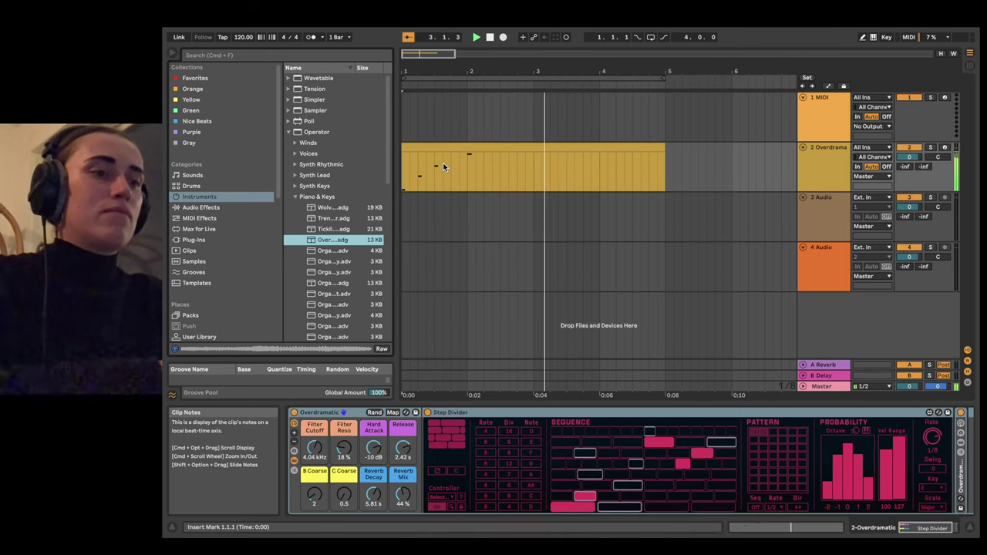
Step: Replace the second track's instrument with the Organ Plucky preset and play the clip with it
left_click(334, 271)
left_click_drag(466, 156, 464, 147)
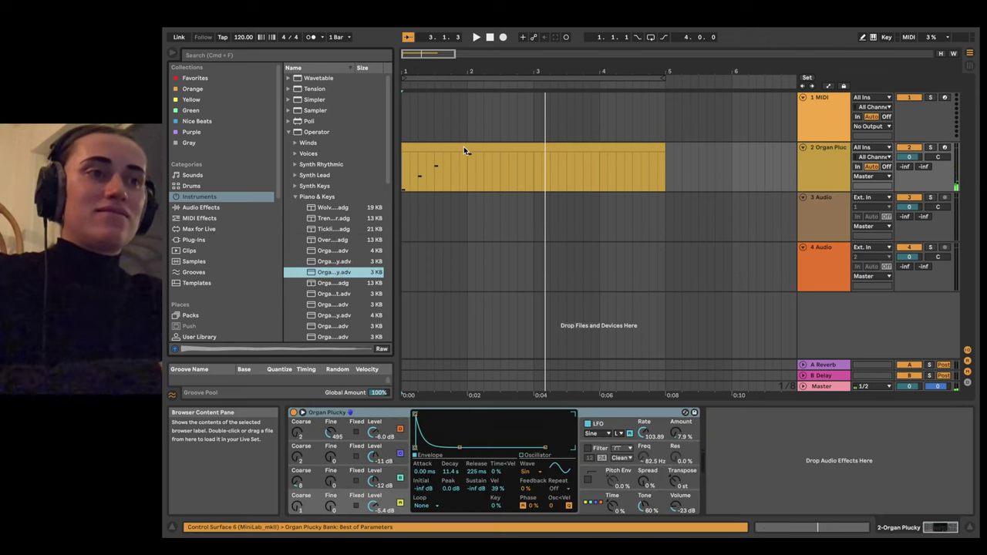
key("space")
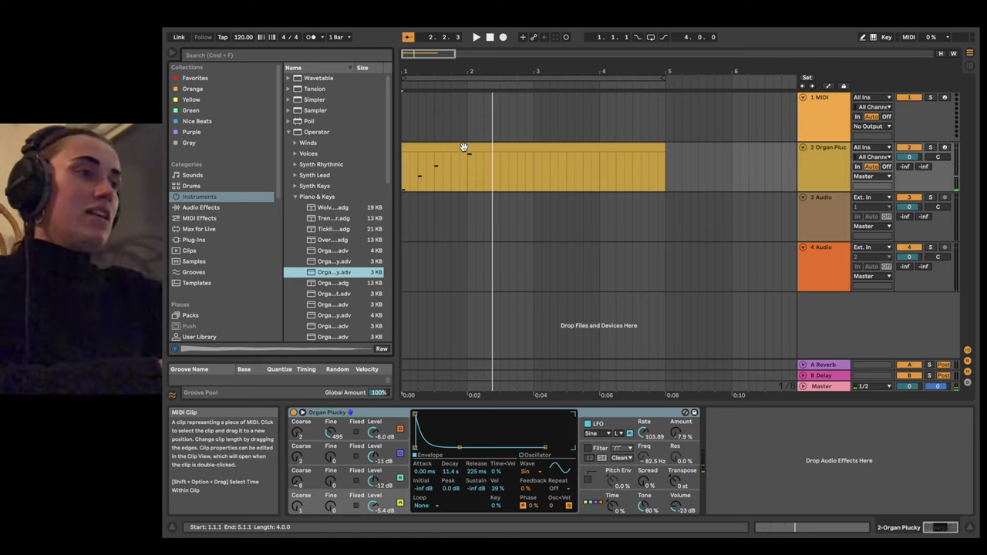
Step: Delete the Organ Plucky track and the audio track directly below it
left_click(833, 181)
key("Delete")
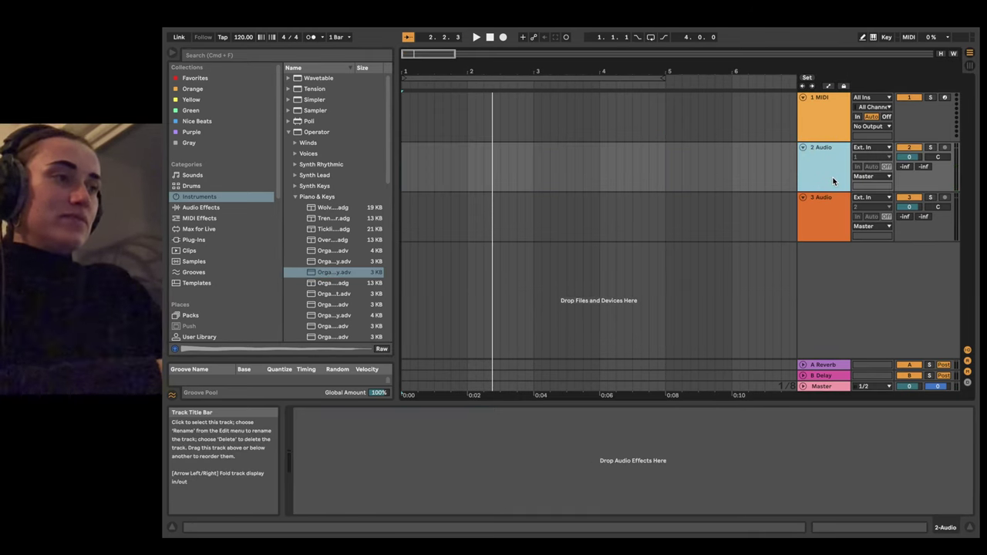
left_click(827, 139)
left_click(815, 154)
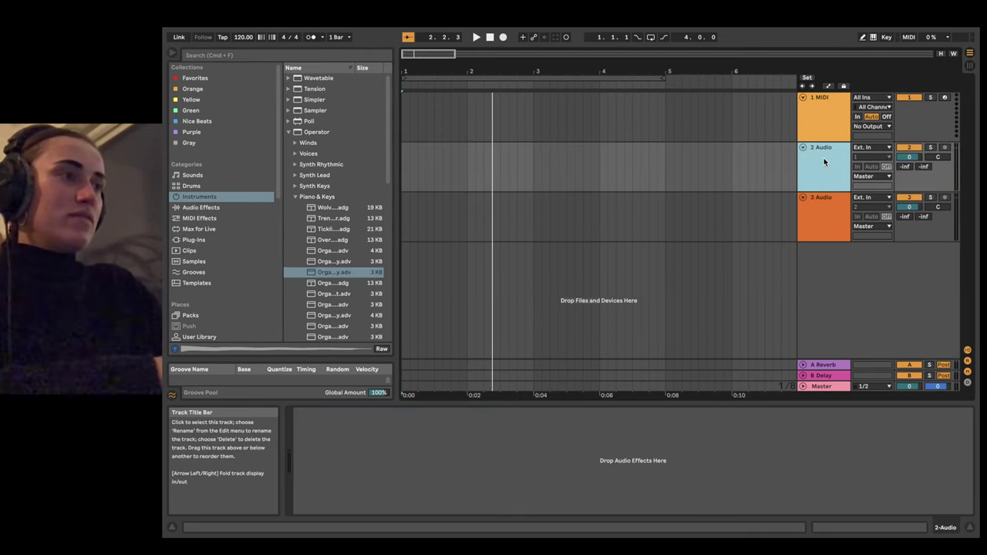
key("Delete")
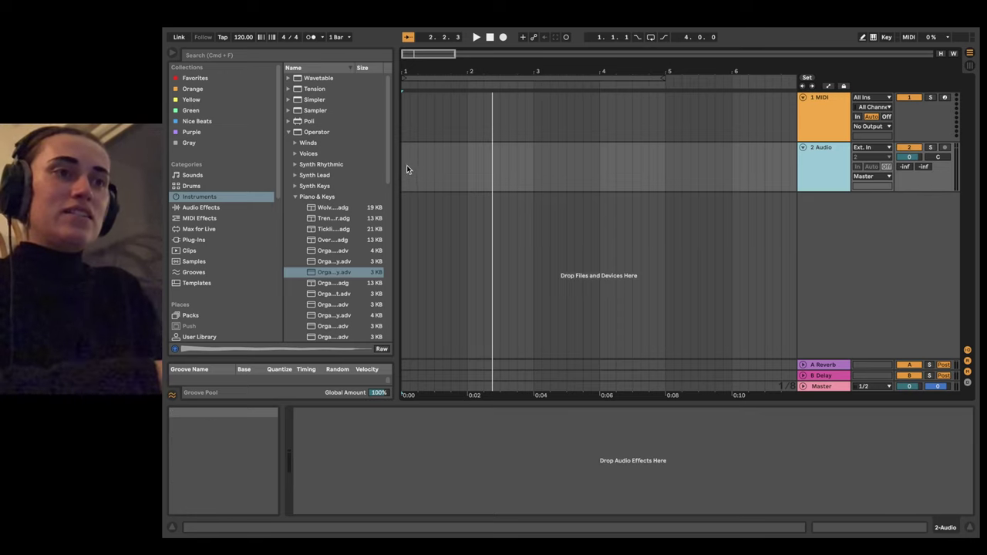
Step: Widen the browser and switch it from the Operator presets to the Sounds category
left_click_drag(393, 166, 355, 171)
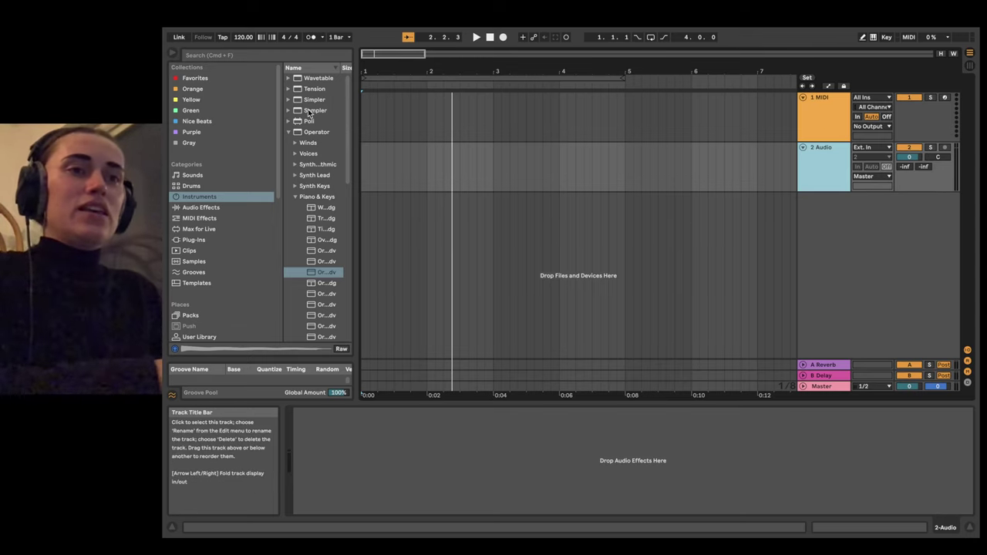
left_click(291, 132)
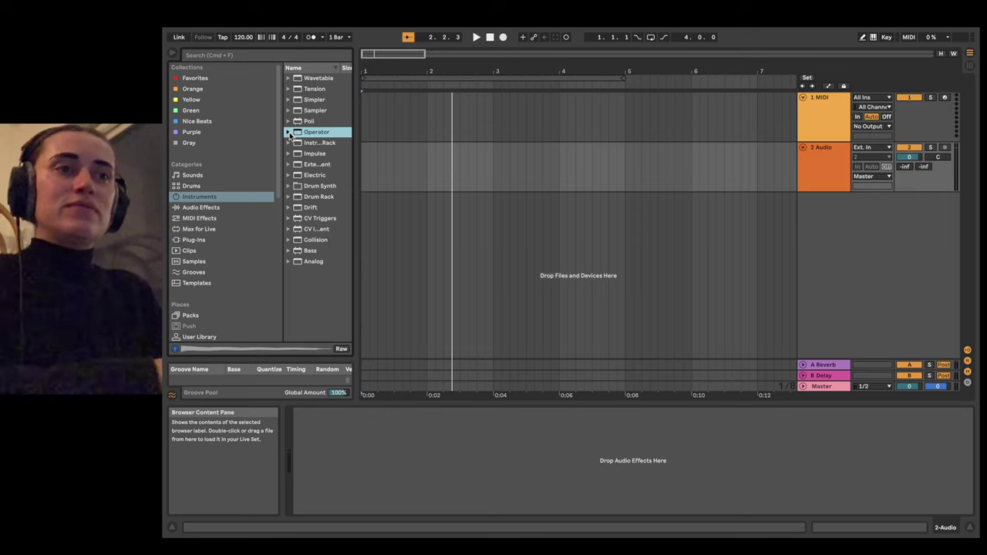
left_click_drag(358, 166, 445, 167)
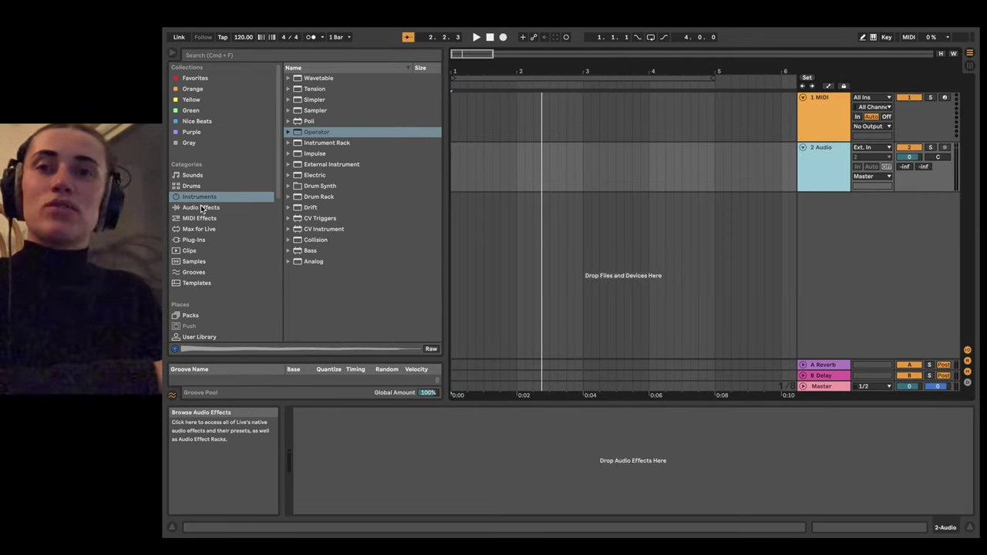
left_click(223, 51)
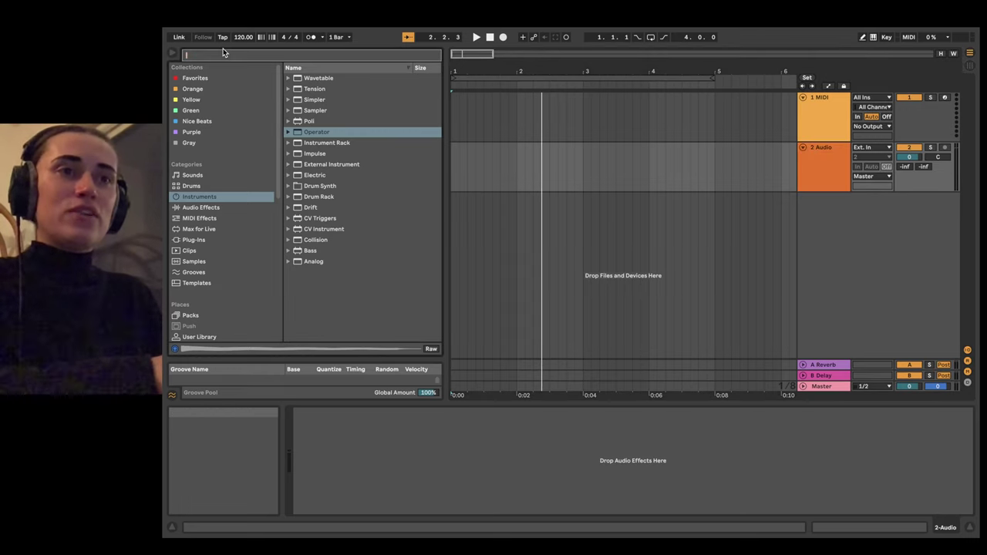
left_click(195, 176)
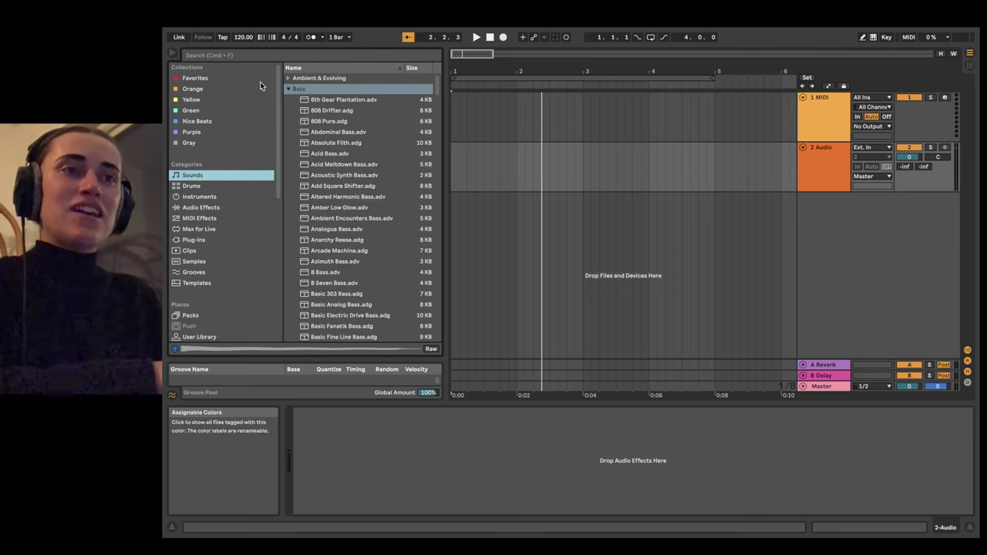
Step: Collapse the Bass folder and look through the Drums, Instruments, Audio Effects, MIDI Effects, Max for Live and Plug-Ins categories
left_click(287, 88)
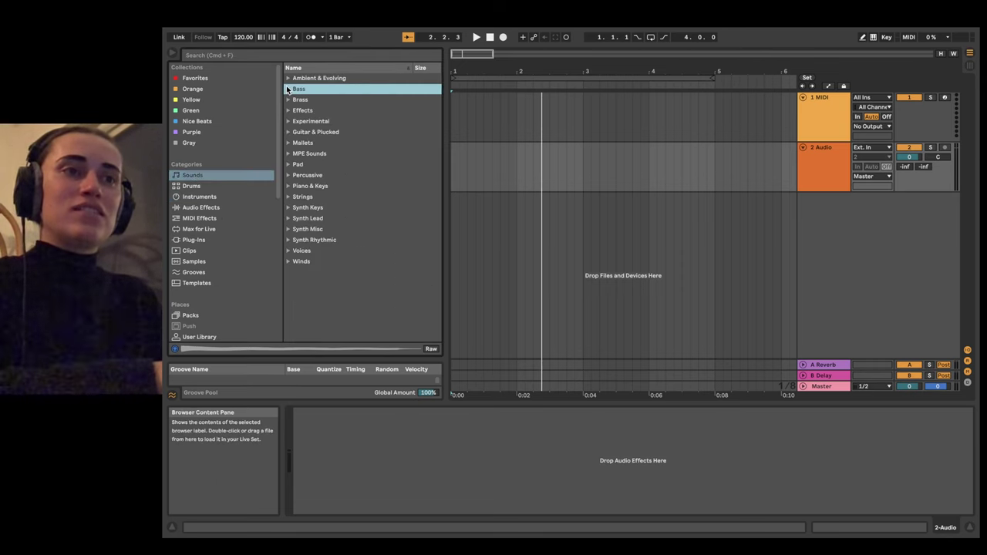
left_click(191, 186)
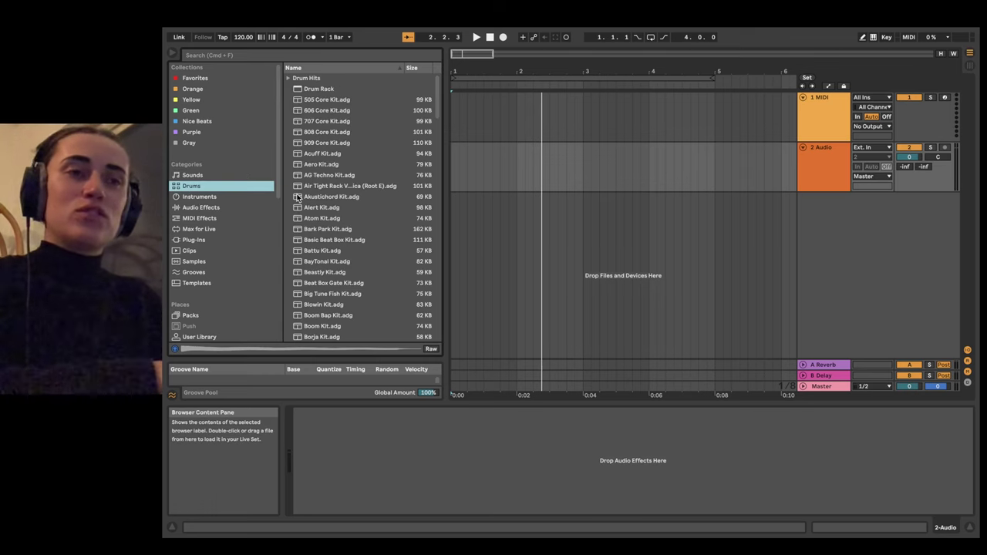
left_click(200, 197)
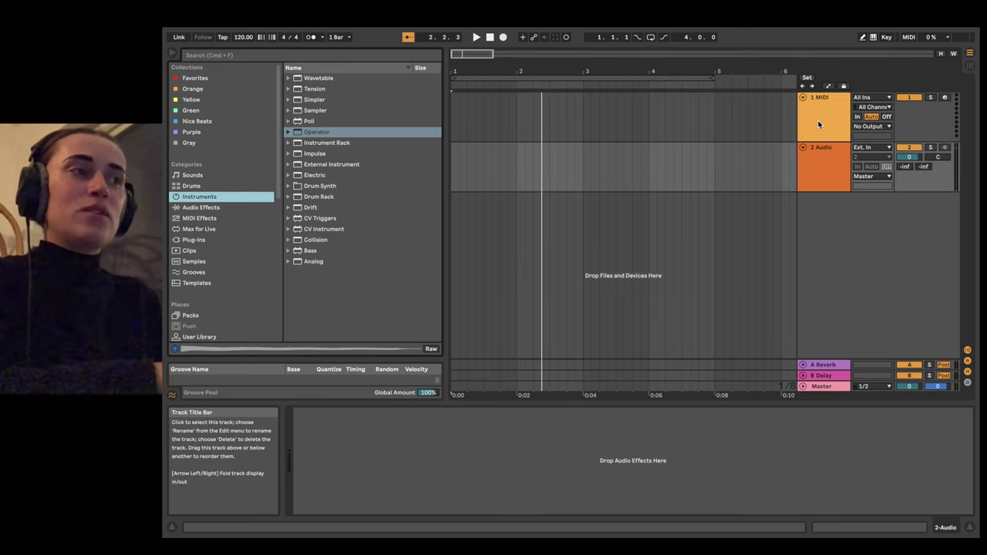
left_click(232, 207)
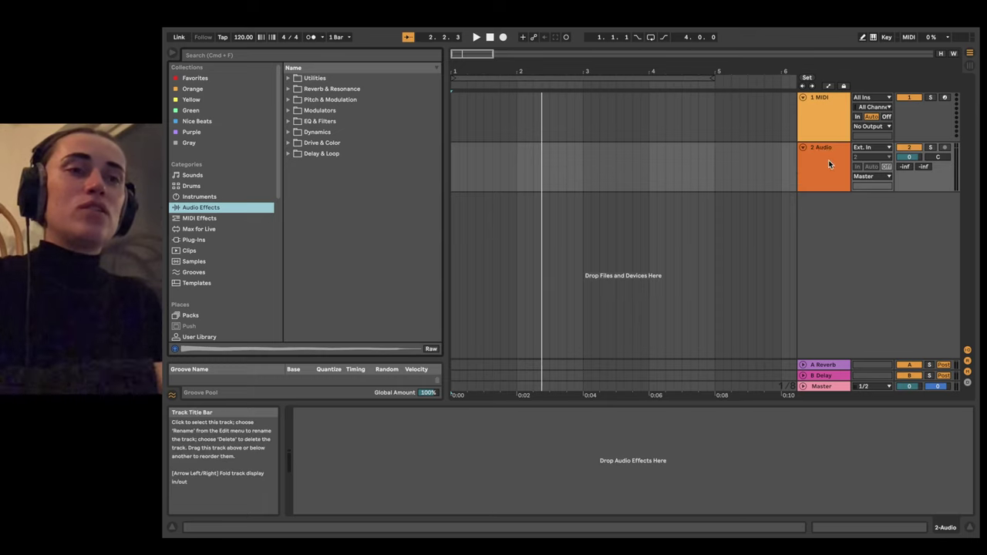
left_click(204, 220)
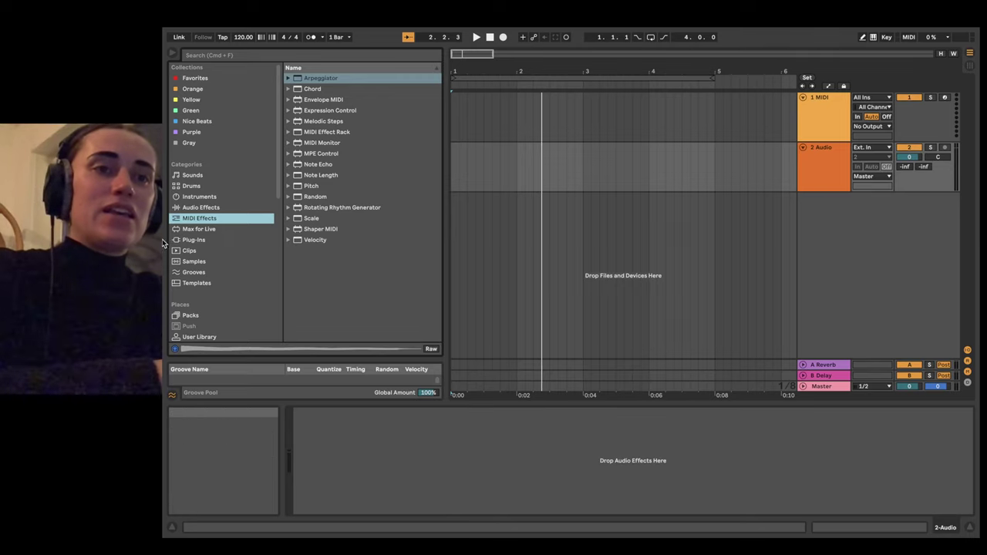
left_click(191, 229)
left_click(191, 241)
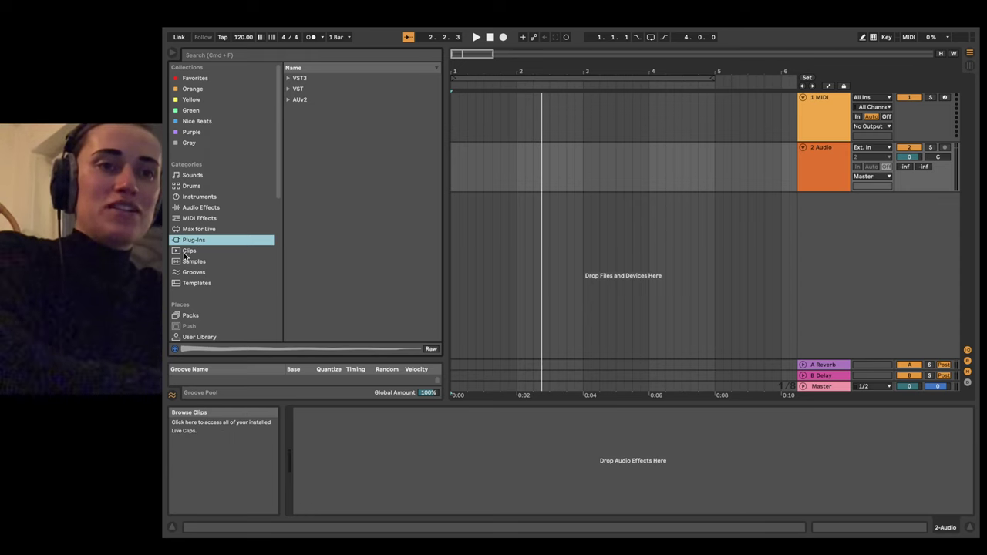
Step: Look through the browser's Samples, Clips, Templates and Grooves categories, including the list of groove files
left_click(197, 263)
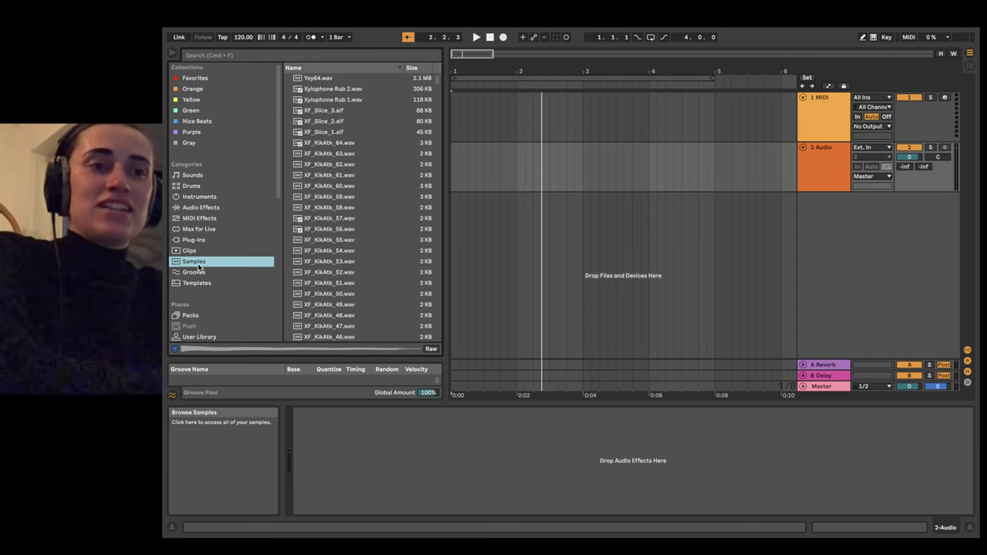
left_click(191, 251)
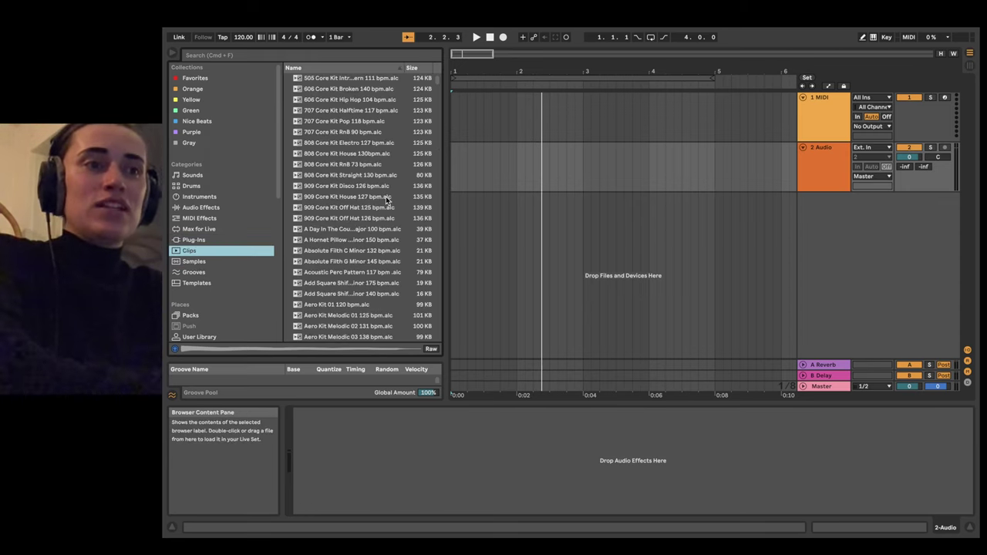
left_click(203, 263)
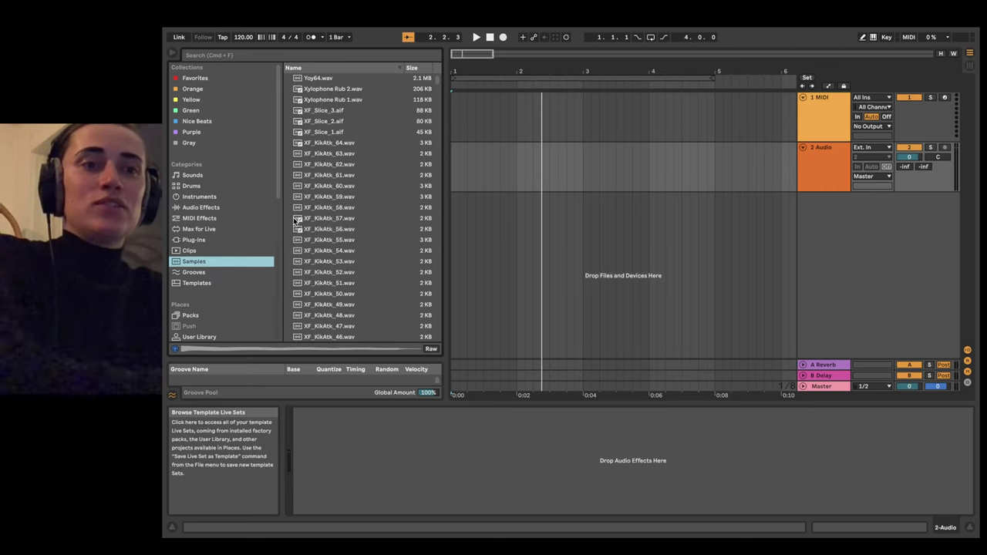
scroll(328, 200, "down", 3)
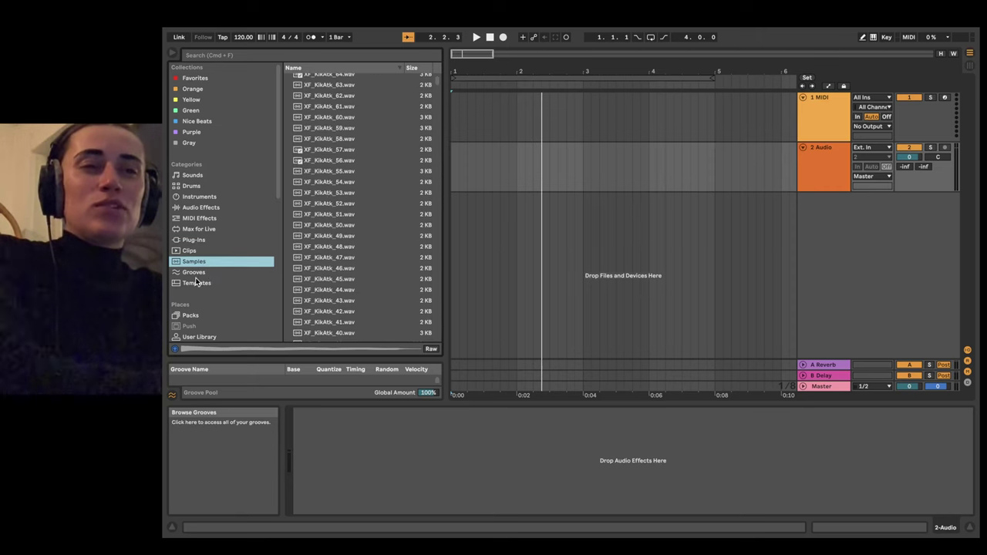
left_click(196, 283)
left_click(197, 272)
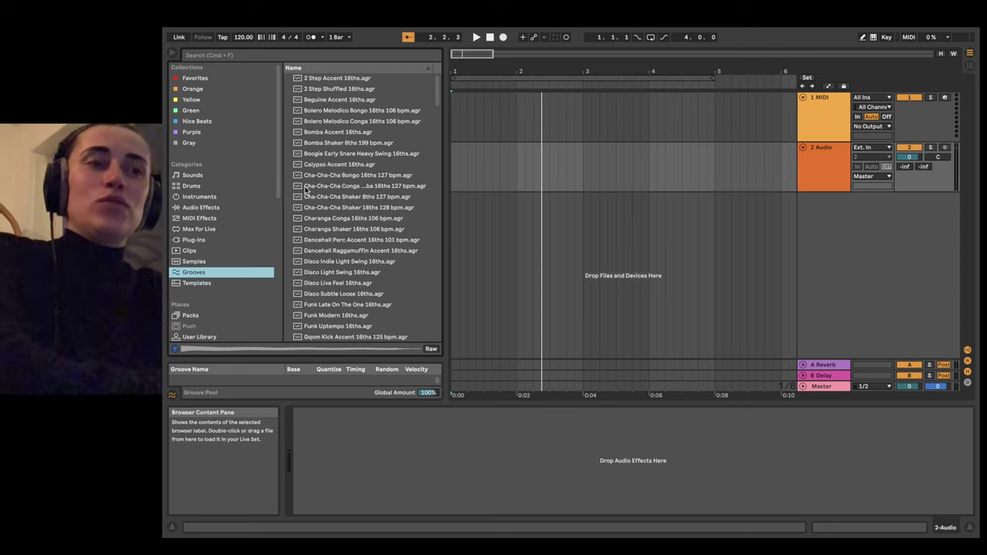
scroll(305, 190, "down", 3)
scroll(305, 191, "up", 3)
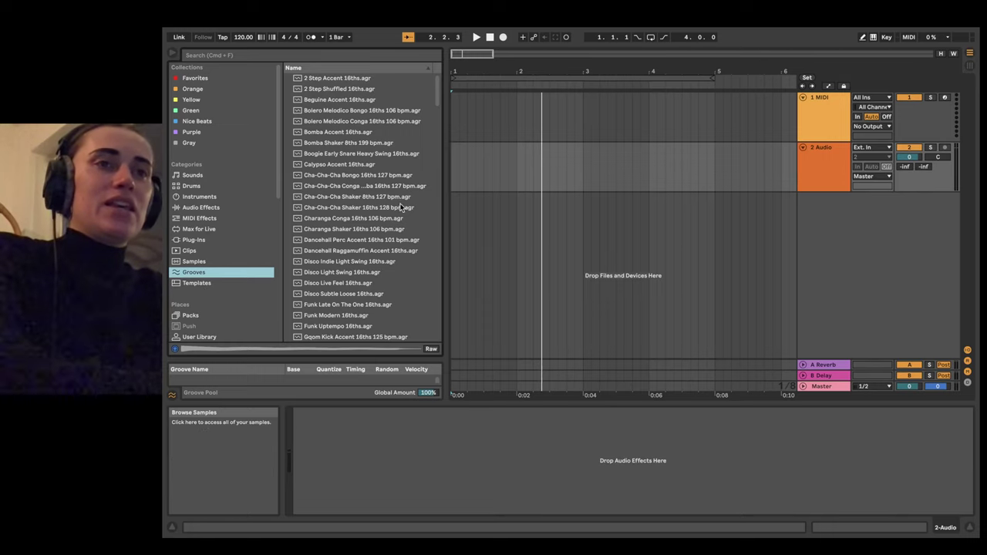
Step: Widen the browser further and switch it back to the Instruments category
left_click_drag(445, 213, 473, 216)
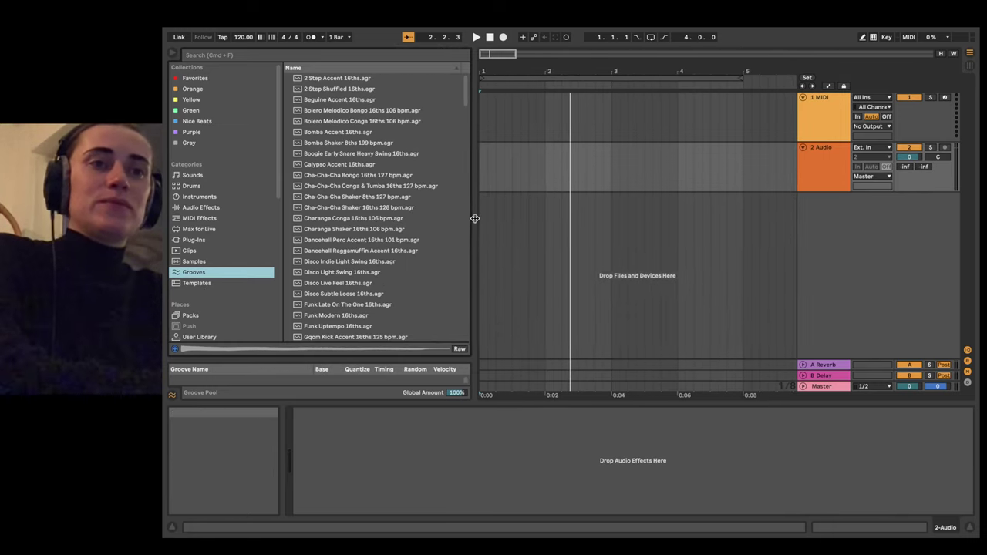
left_click(196, 197)
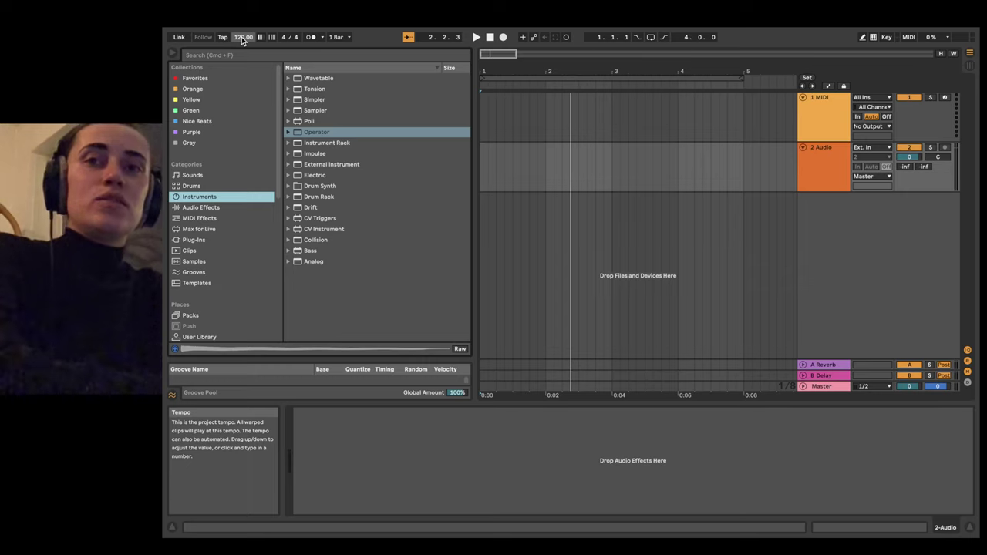
Step: Turn on the metronome and start playback to hear the click
left_click(311, 37)
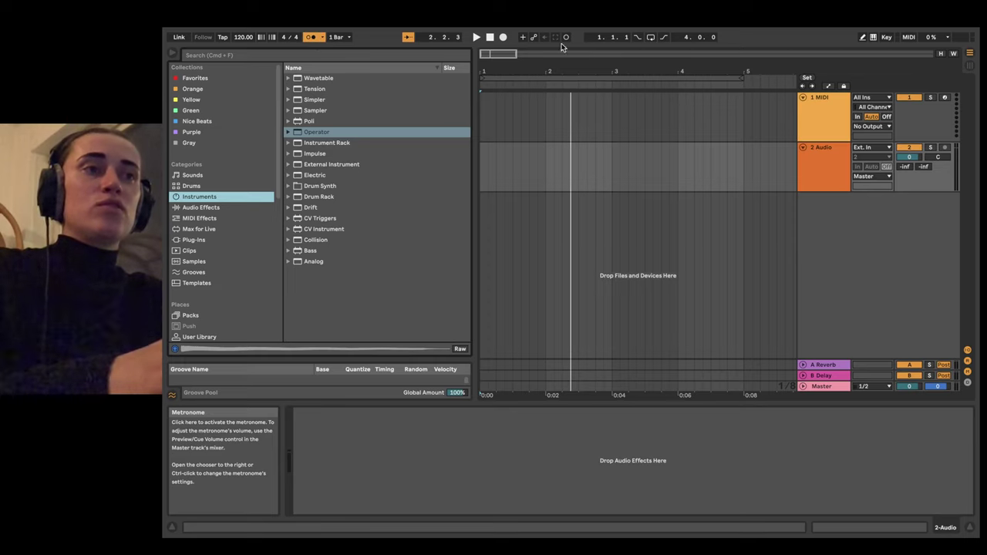
left_click(477, 37)
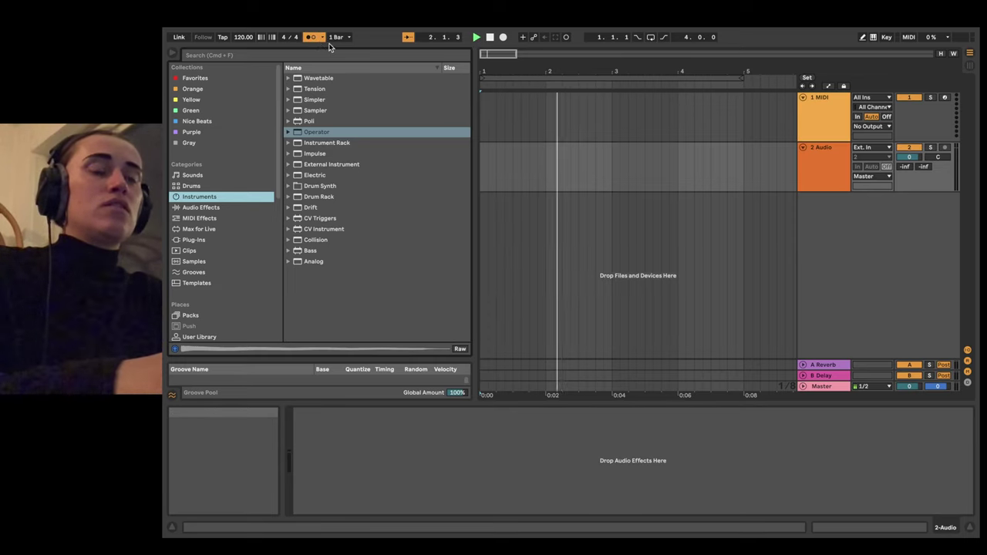
scroll(653, 176, "down", 3)
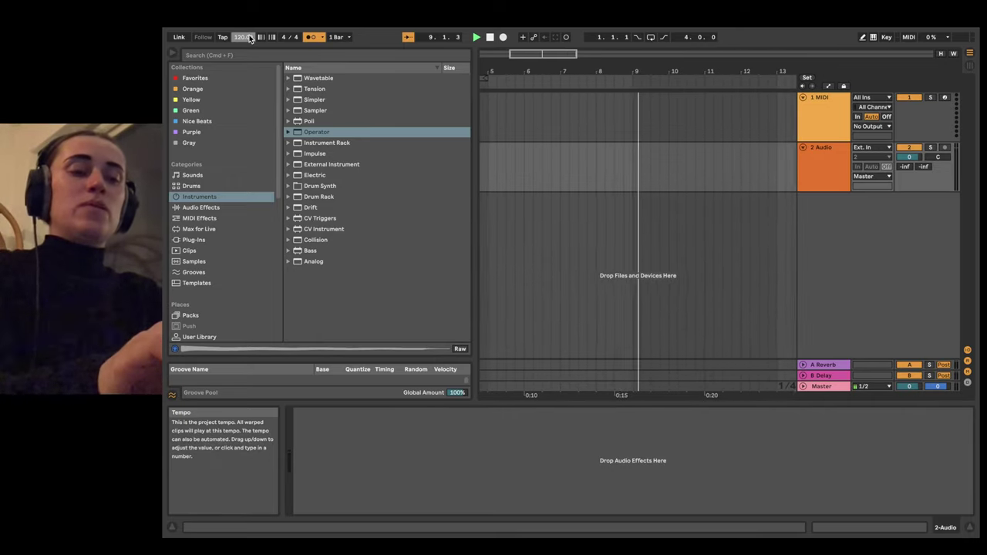
Step: Set the project tempo to 140 BPM and then to 90 BPM while the metronome plays
type("140")
key("Return")
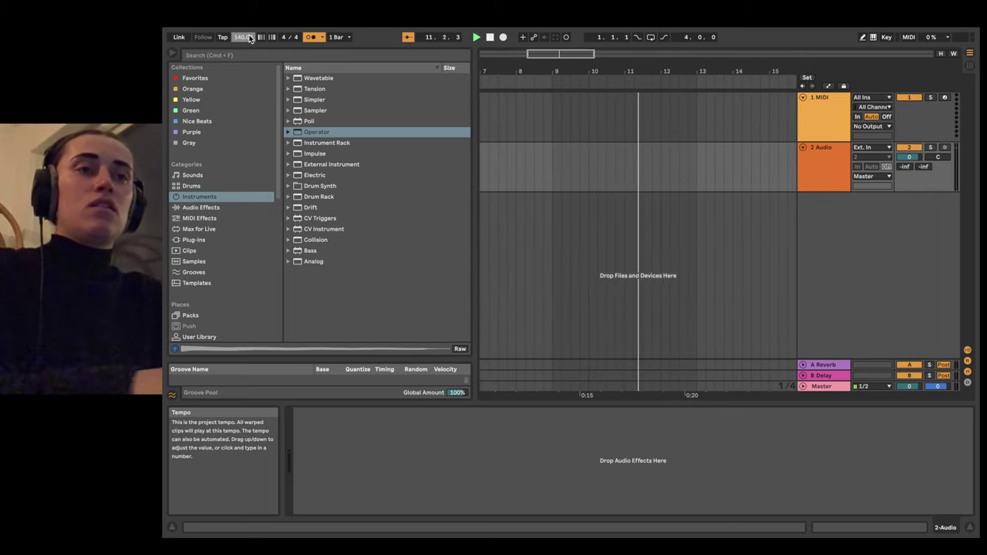
type("90")
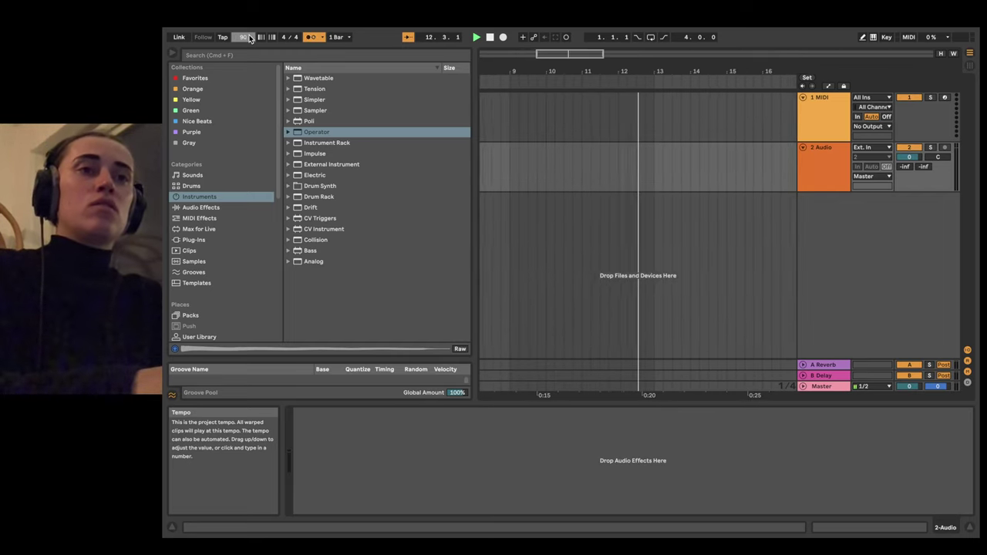
key("Return")
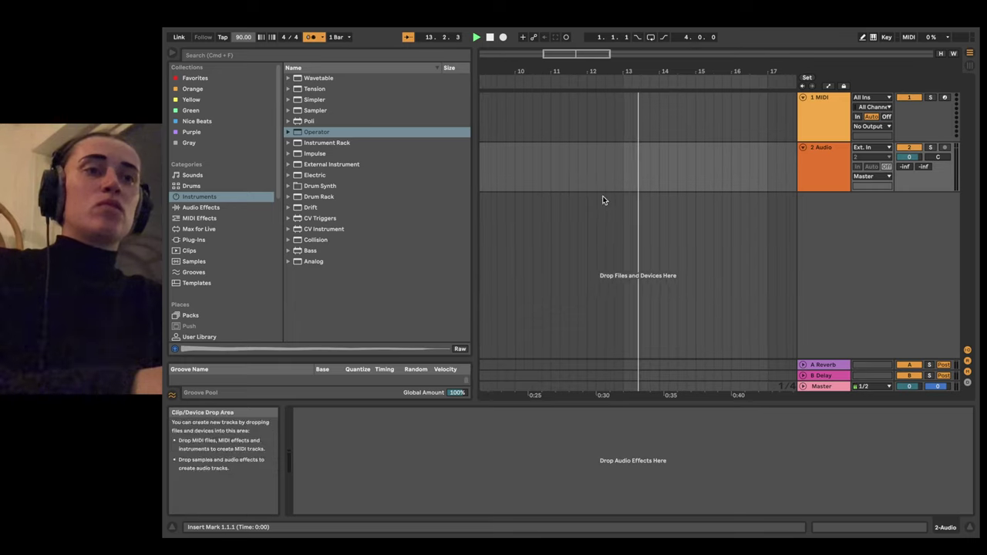
Step: Stop playback and place the insert marker at 1.1.1 on the MIDI track
key("space")
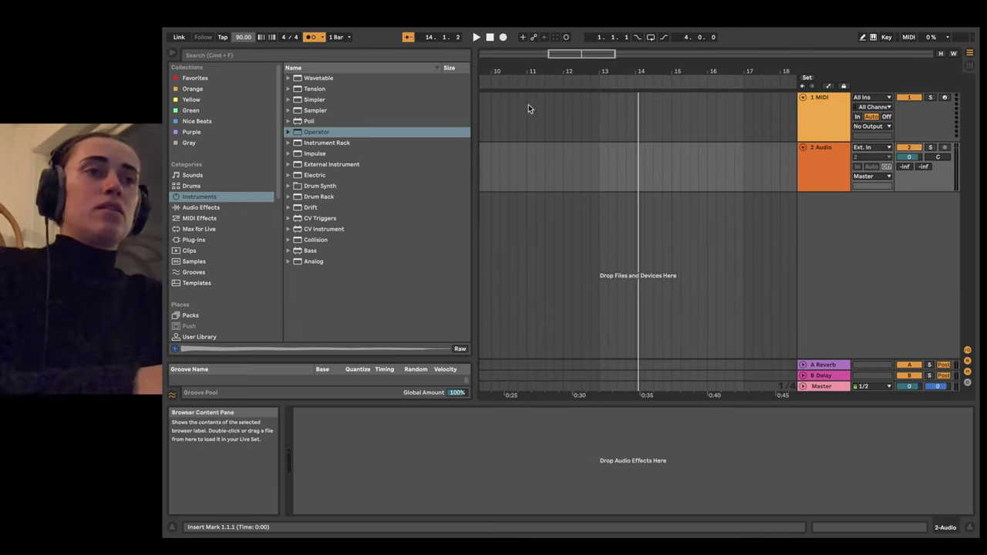
scroll(620, 147, "left", 10)
left_click(482, 129)
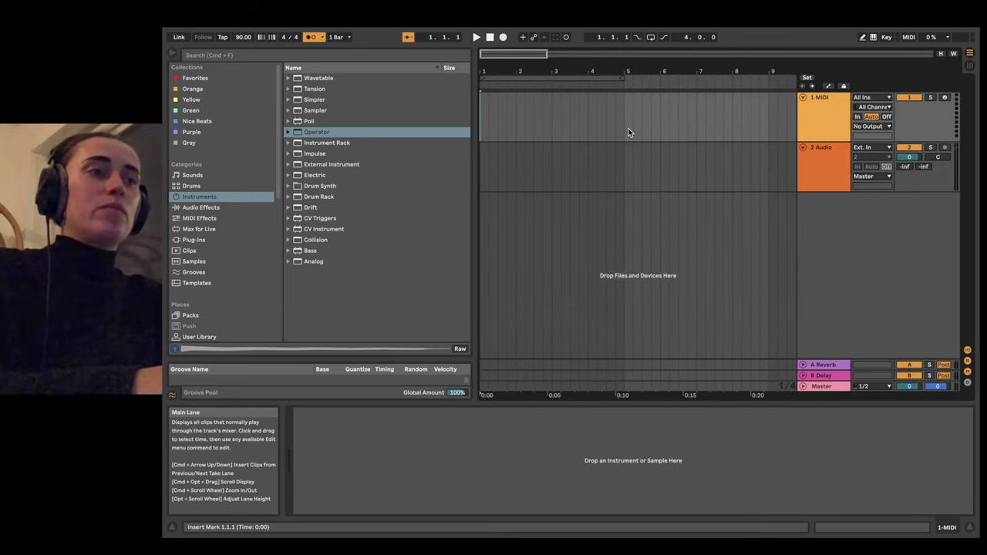
Step: Try higher and lower project tempos, set the tempo to 120 BPM and turn off the metronome
left_click(239, 37)
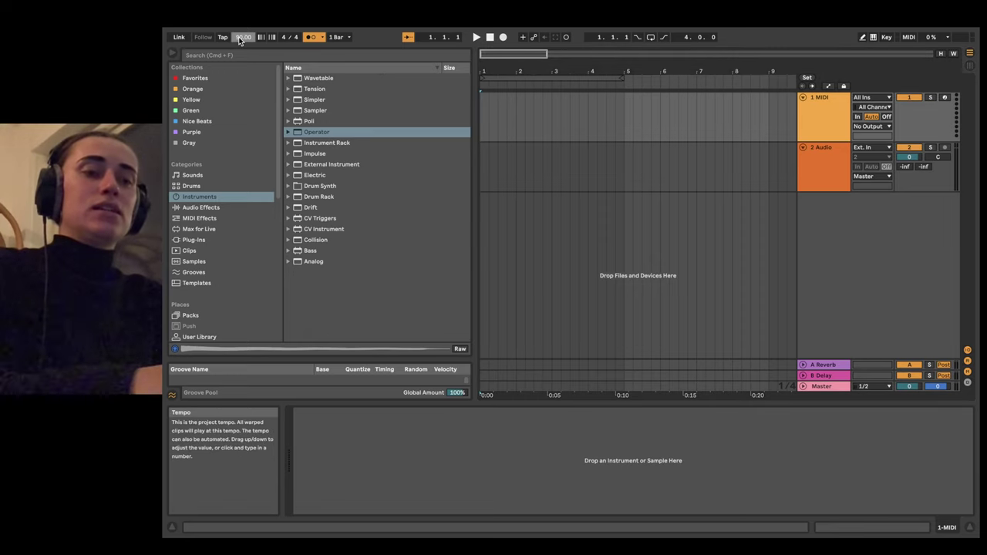
type("142")
key("Return")
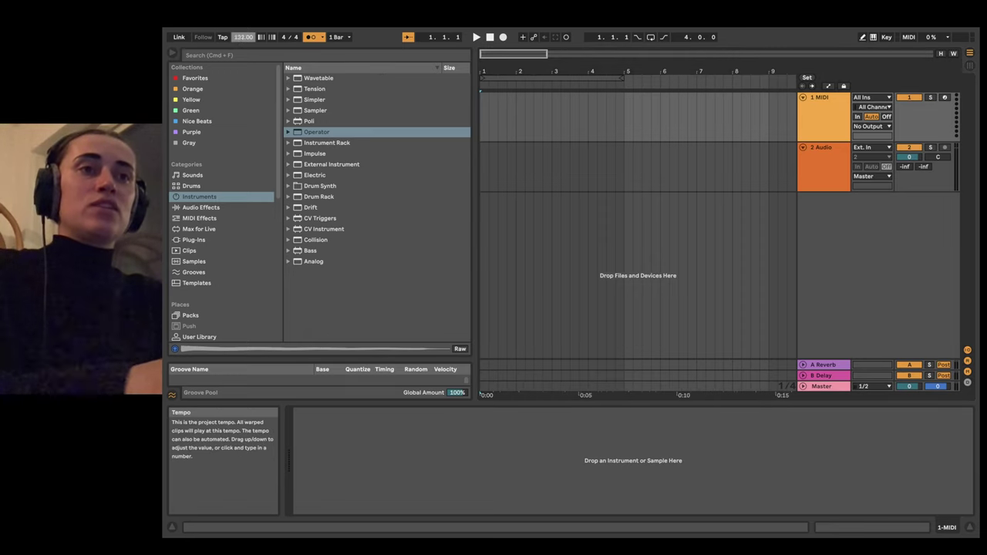
left_click_drag(244, 37, 243, 68)
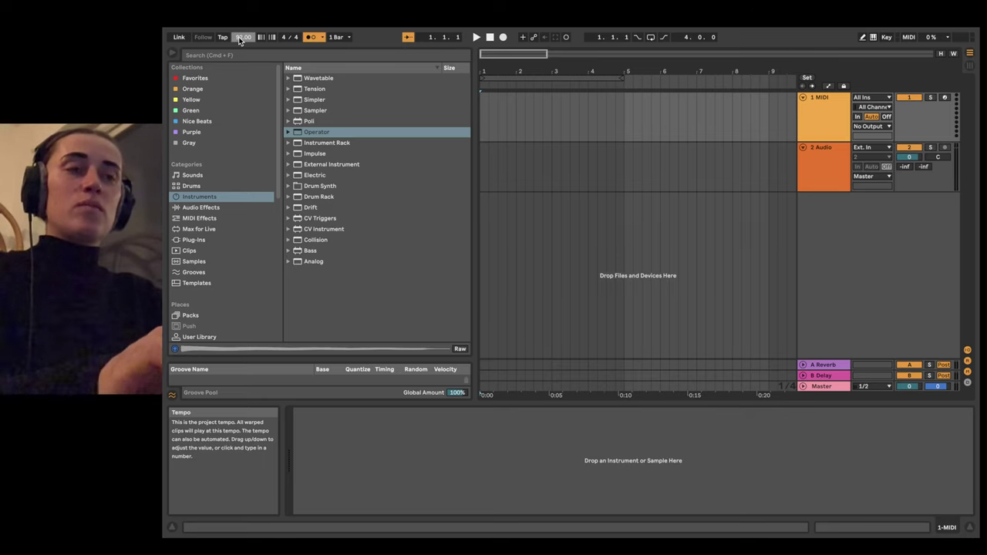
key("Return")
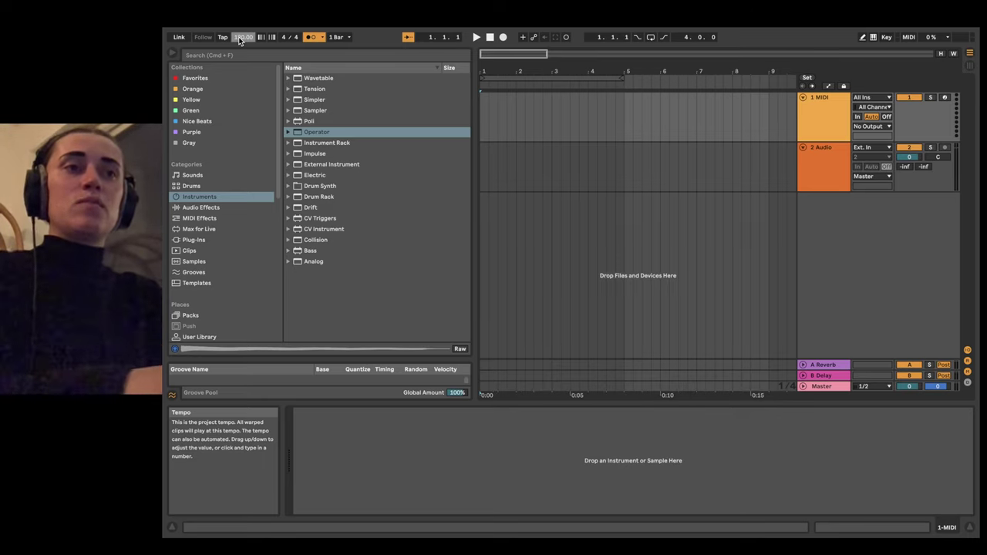
left_click(310, 37)
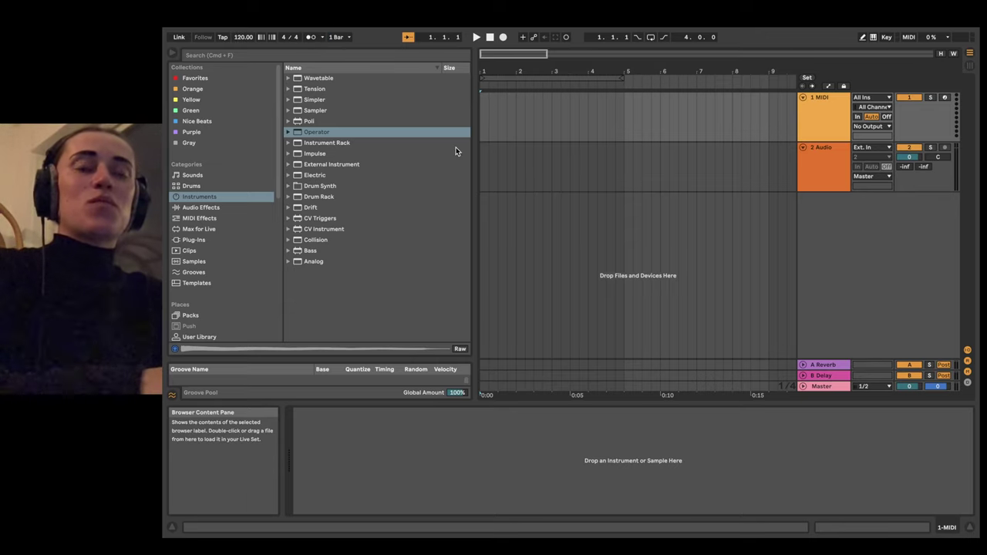
Step: Tap in a tempo by hand, then set the project tempo to exactly 110 BPM
left_click(223, 37)
left_click(223, 37)
left_click(223, 37)
left_click(223, 37)
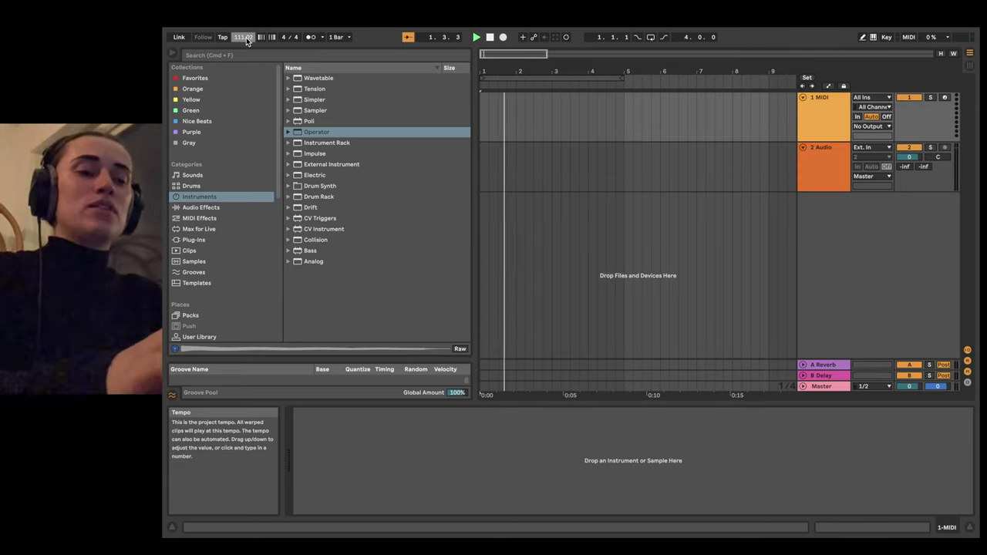
type("110")
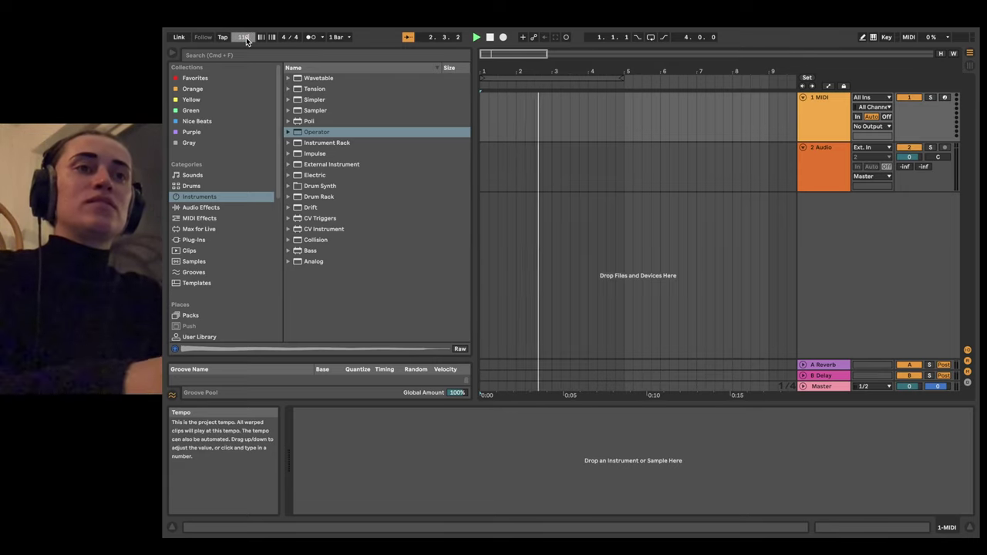
key("Return")
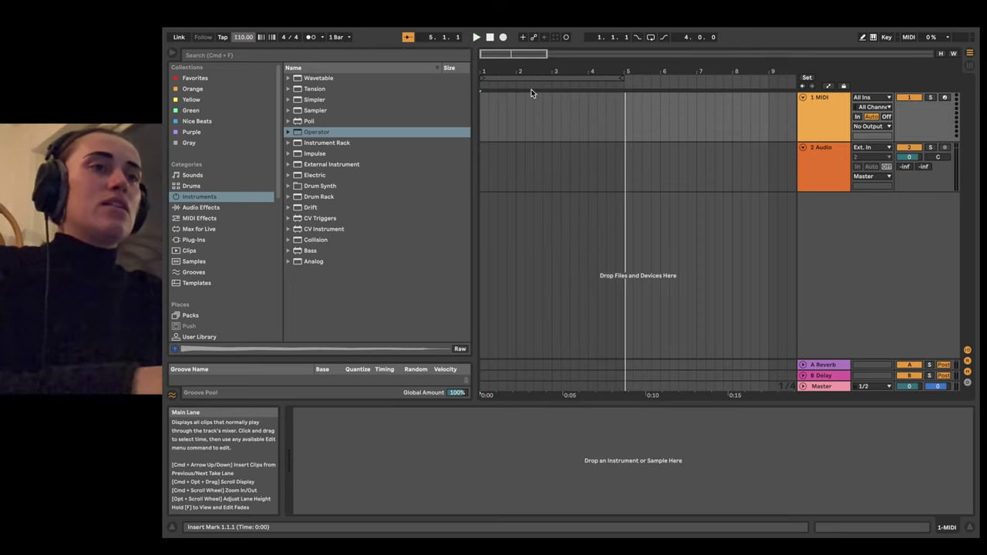
Step: Return the song position to 1.1.1, start and stop playback, and start it again
left_click(489, 37)
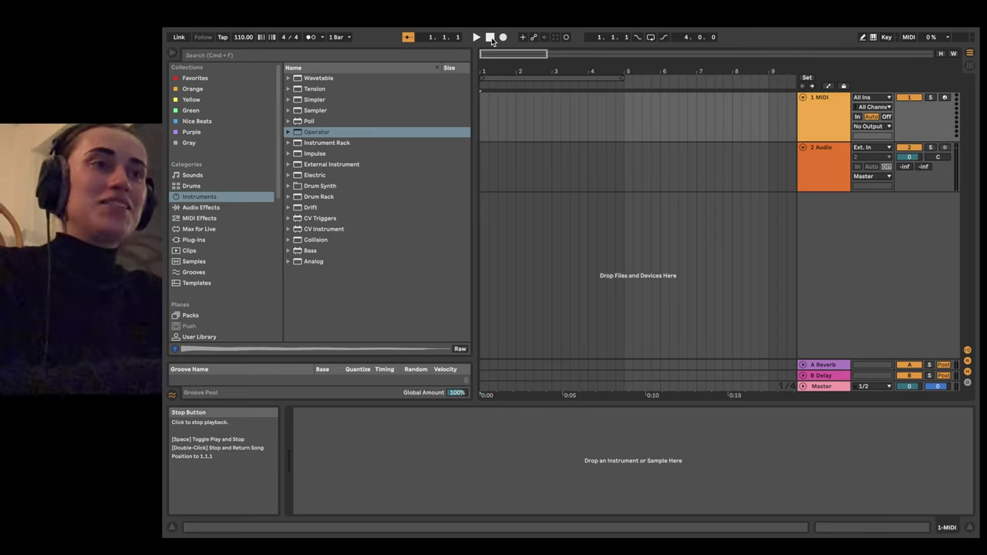
left_click(474, 35)
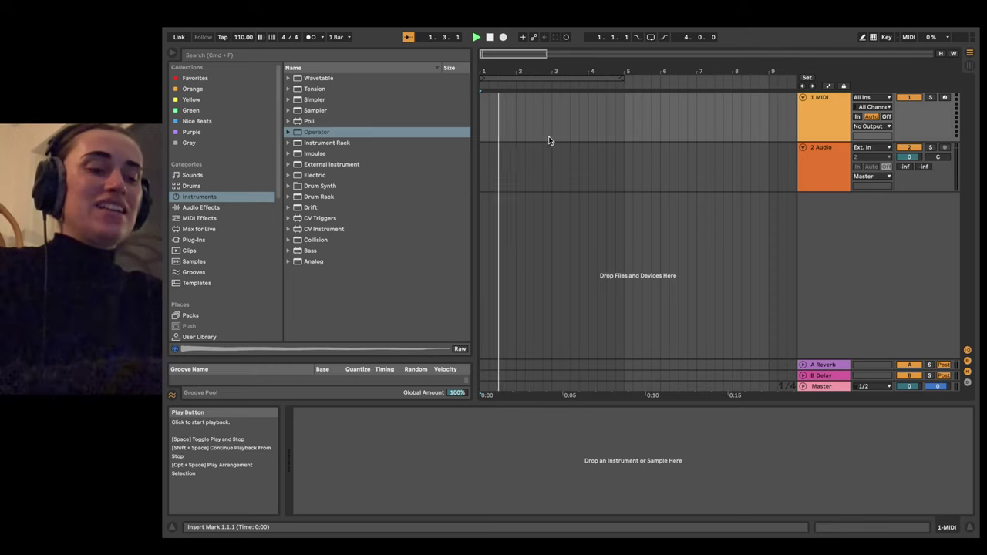
key("space")
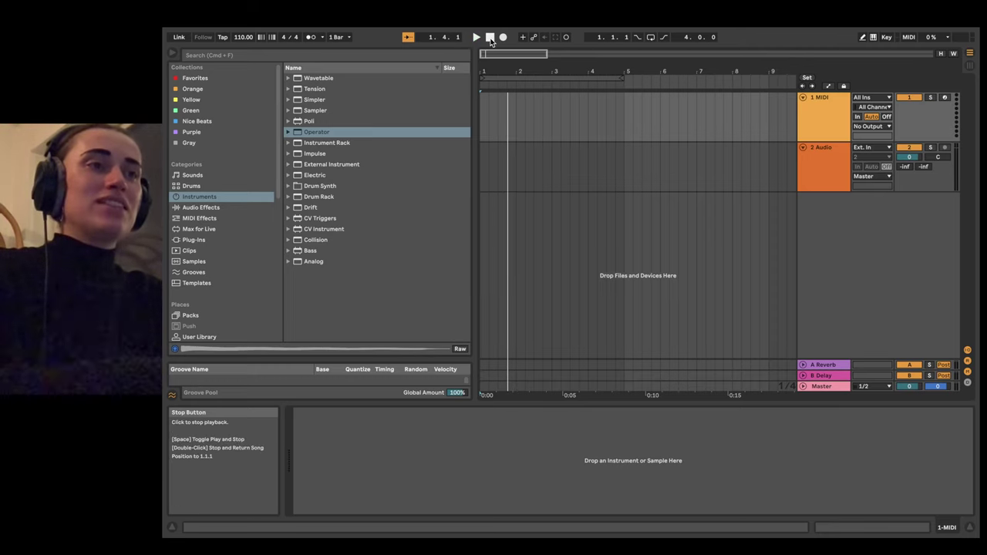
key("space")
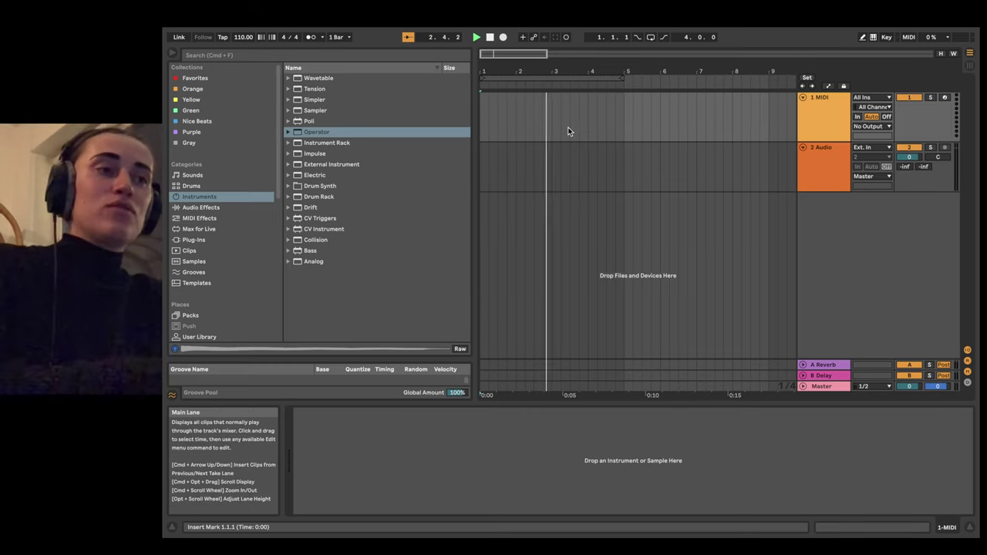
Step: Stop playback and place the insert marker at 5.2.1 on the audio track
key("space")
left_click(624, 118)
left_click(629, 169)
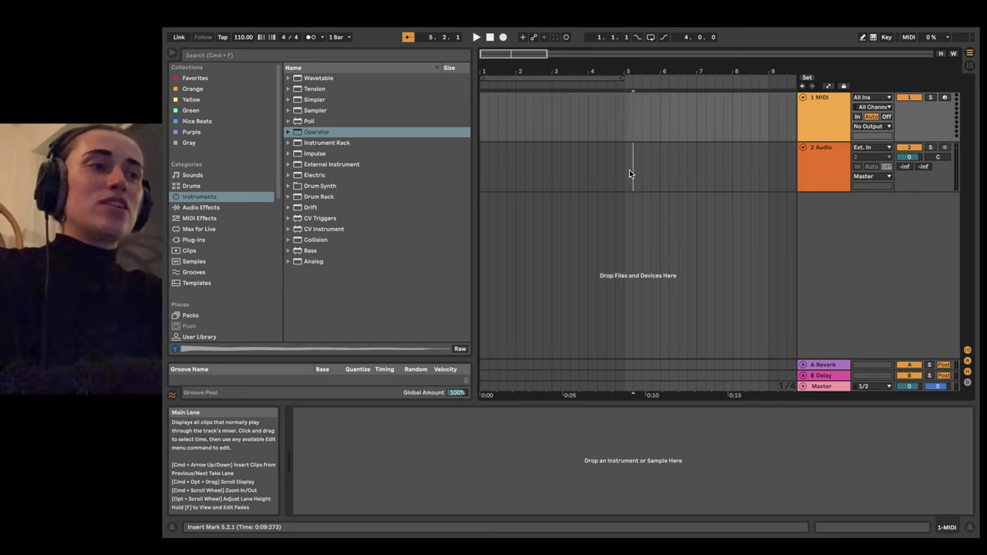
Step: Place the insert marker at 5.1.1 on the MIDI track, start playback from there and stop it
left_click(625, 128)
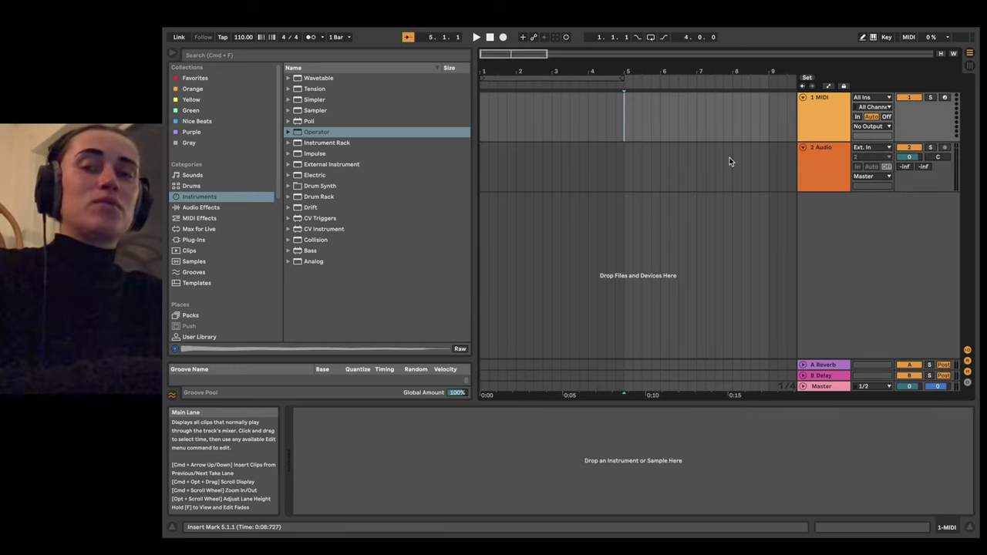
key("space")
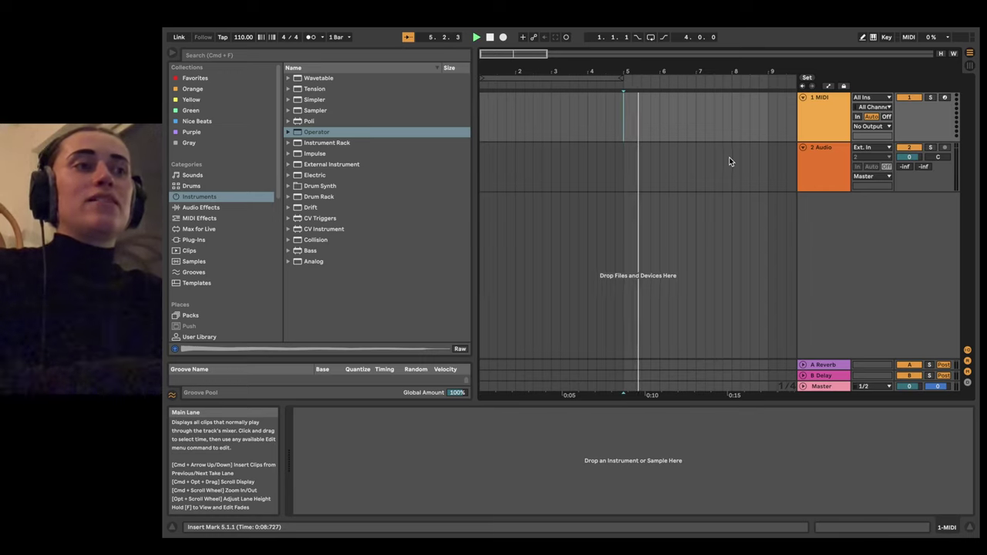
left_click(475, 37)
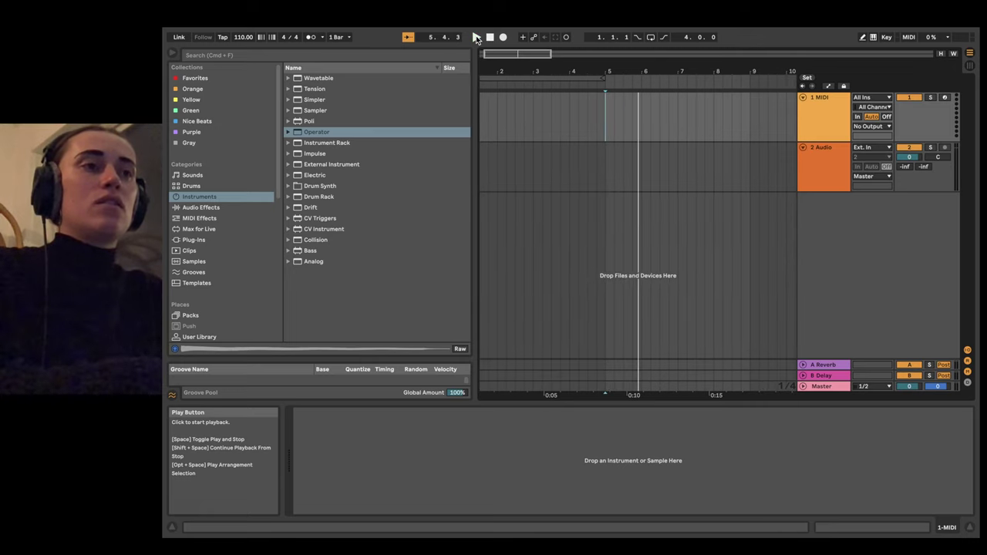
left_click(489, 37)
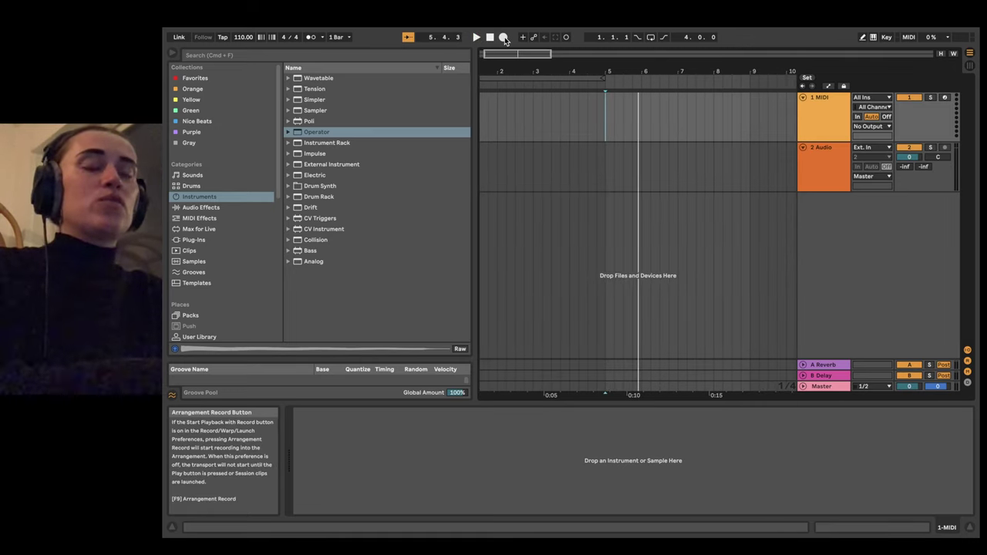
Step: Arm the MIDI track, turn on the computer MIDI keyboard, play test notes and return the song position to 1.1.1
left_click(942, 98)
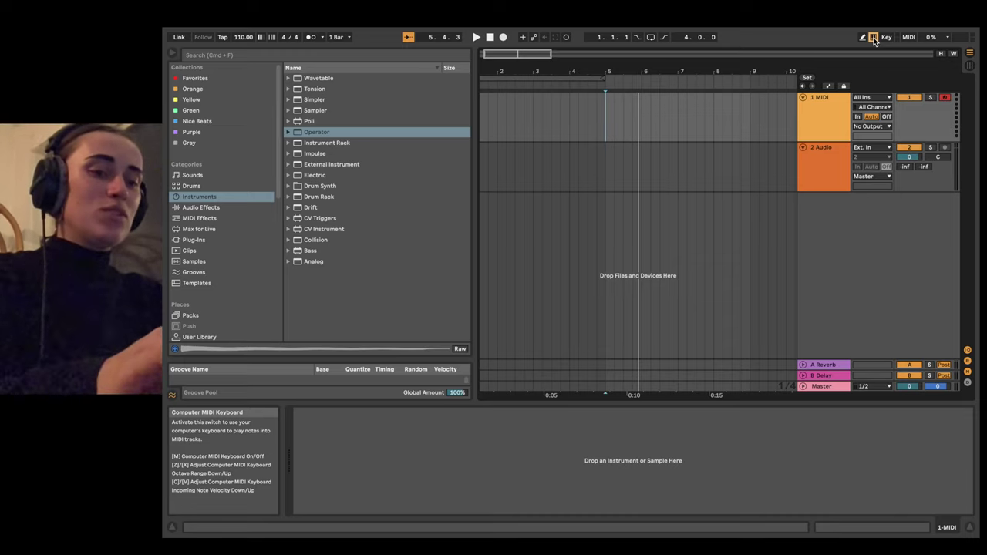
key("a")
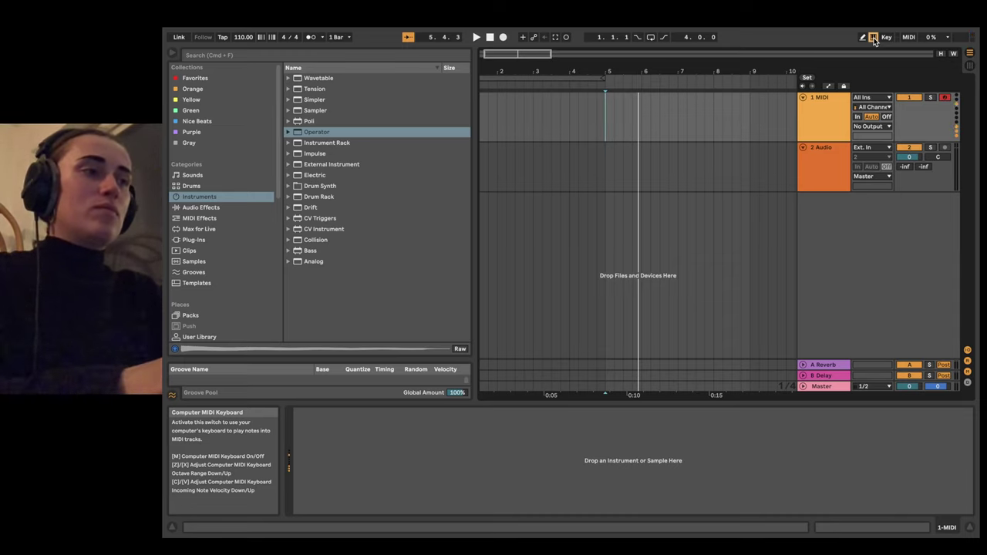
key("a")
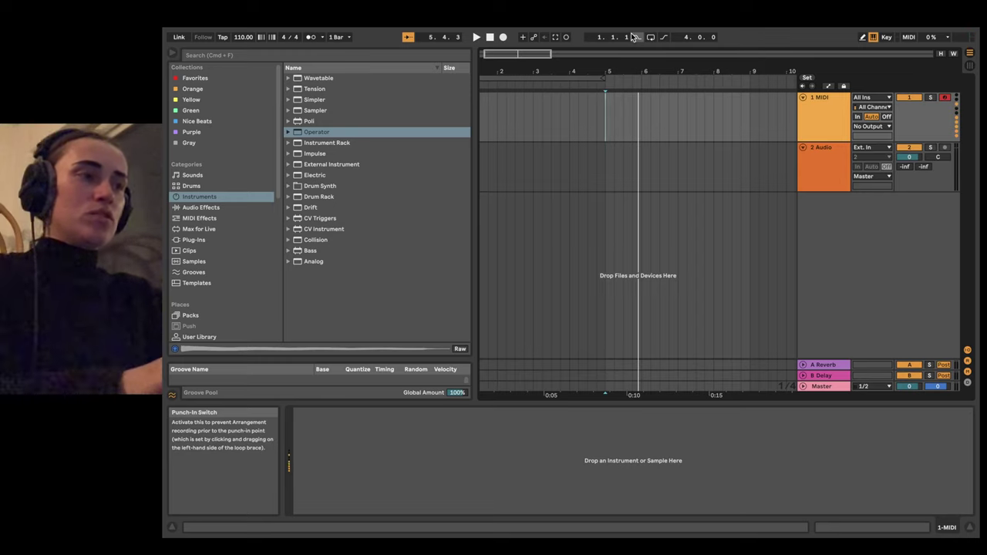
double_click(491, 41)
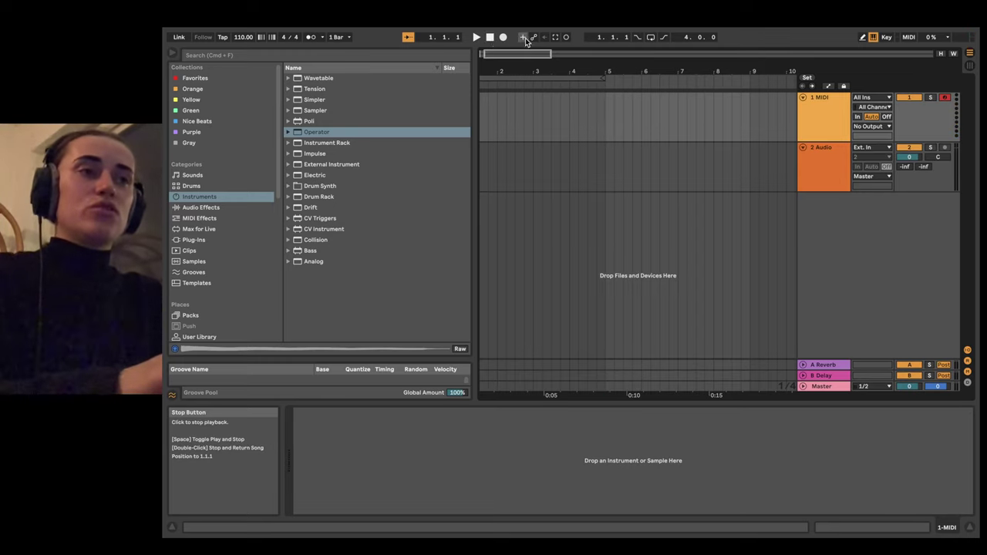
Step: Browse Operator's Synth Lead presets and preview Sweet Lead.adg
left_click(287, 132)
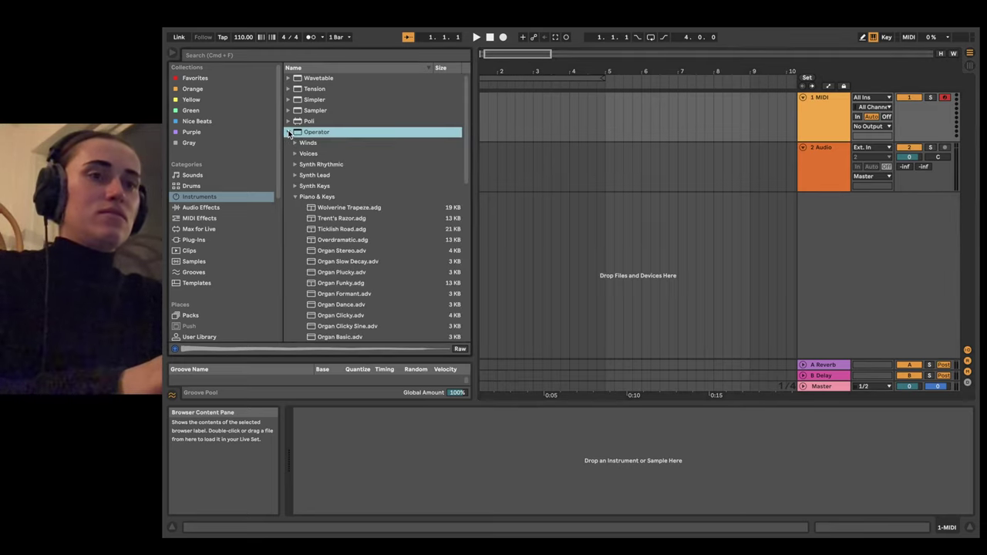
left_click(944, 98)
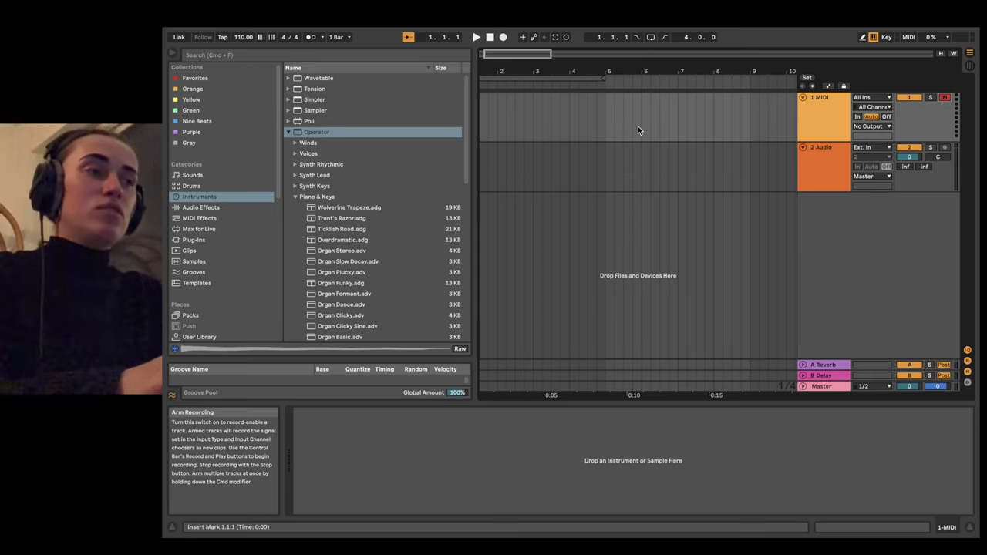
left_click(294, 196)
left_click(295, 175)
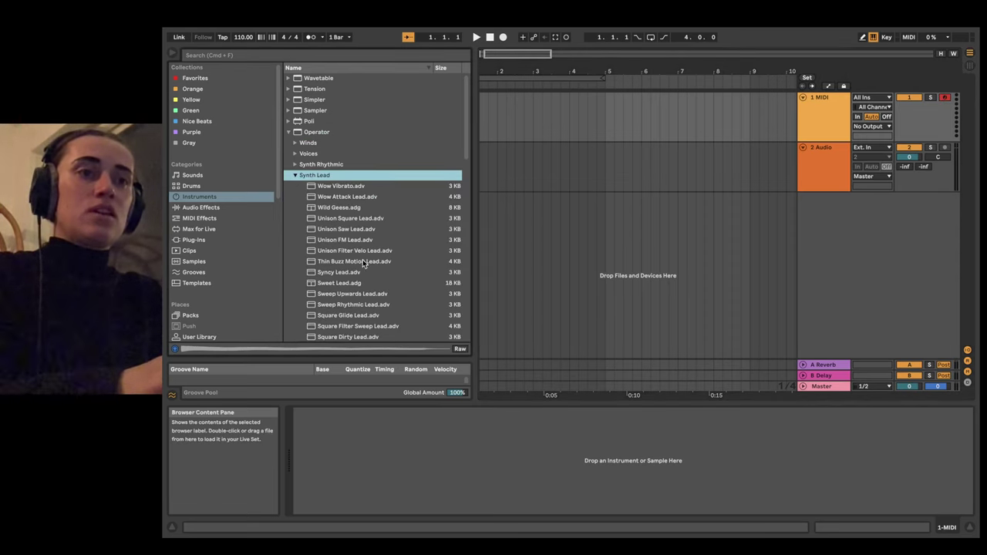
scroll(358, 266, "down", 3)
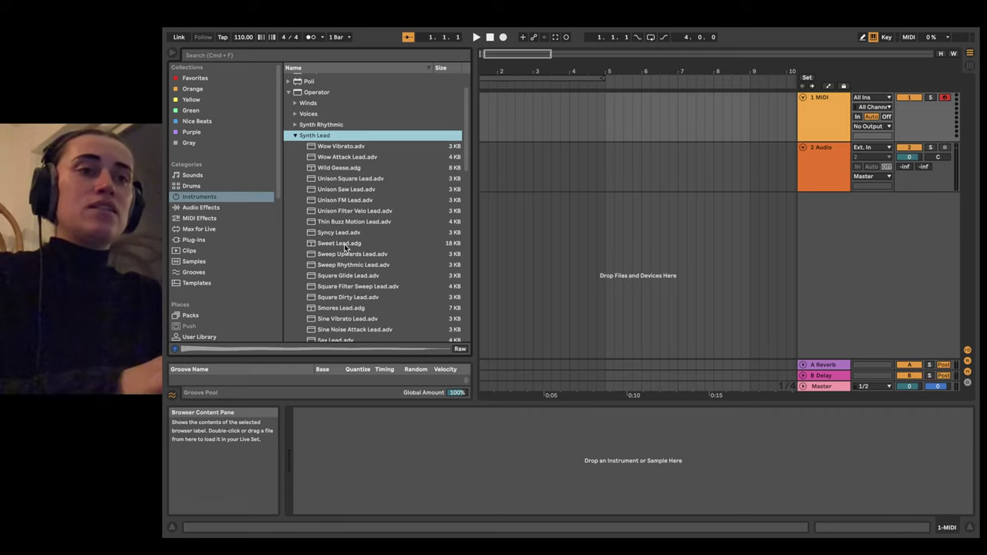
left_click(344, 244)
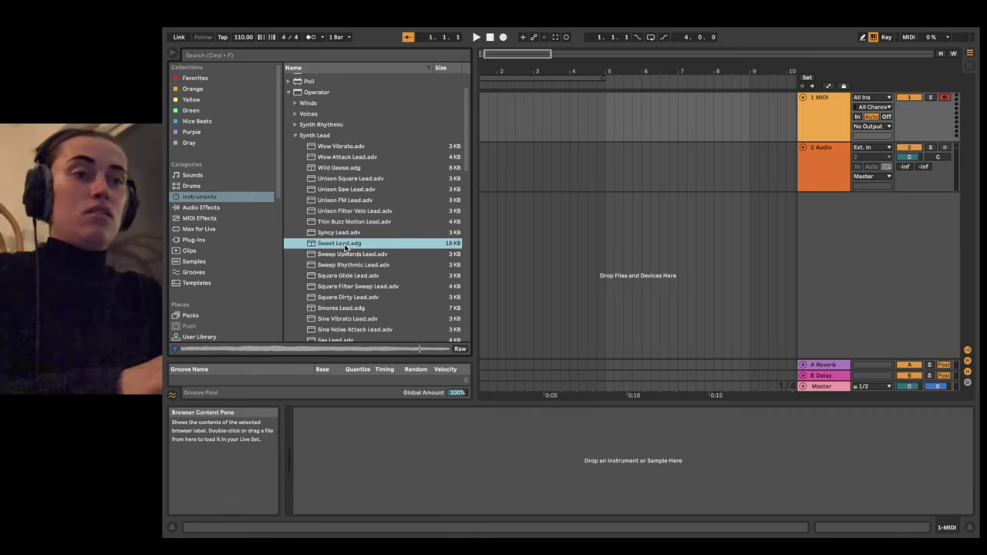
Step: Load Sweet Lead.adg onto the MIDI track and lower the track's volume to -12.4 dB
left_click_drag(344, 244, 651, 118)
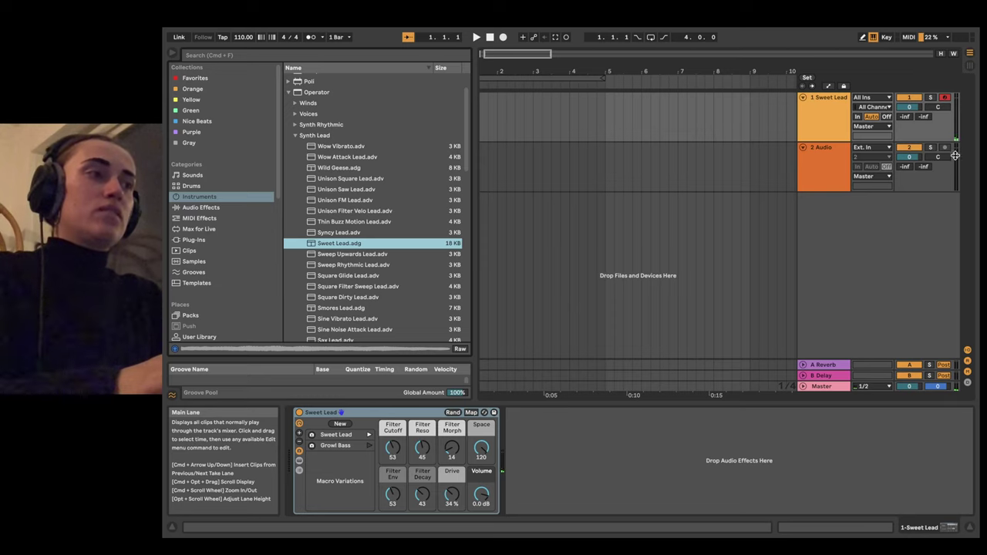
left_click(914, 109)
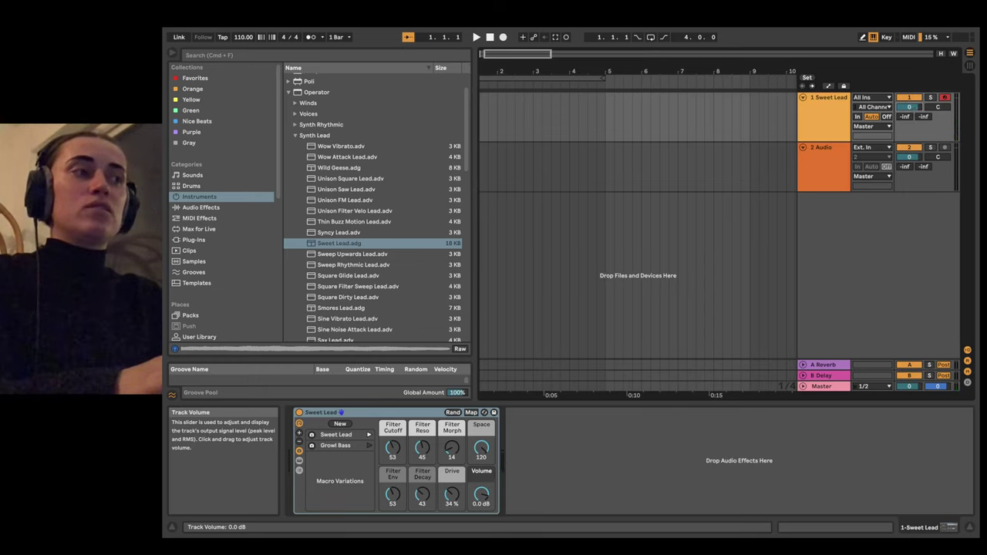
left_click_drag(912, 107, 911, 112)
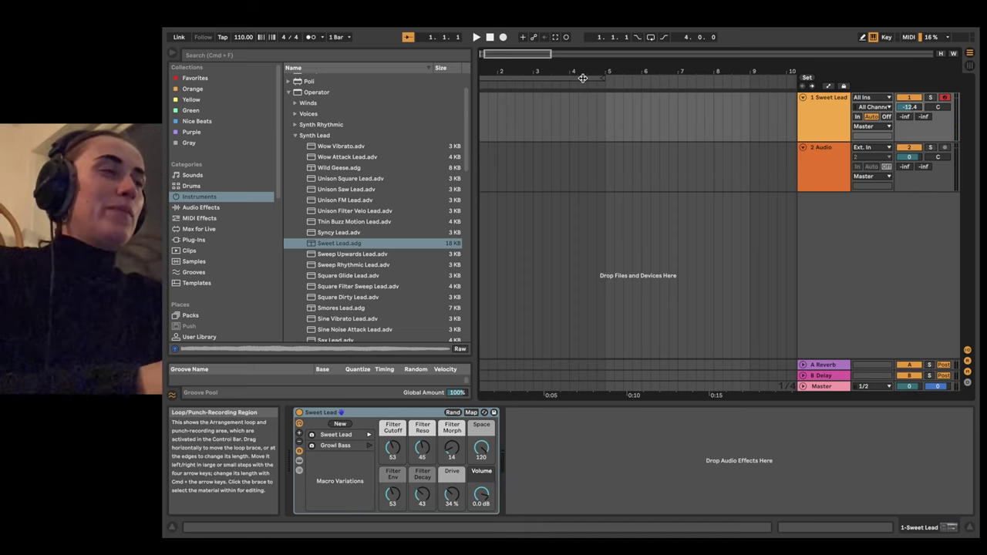
Step: Turn on the metronome and record a melody of about six bars on the Sweet Lead track, stopping at the end
left_click(309, 39)
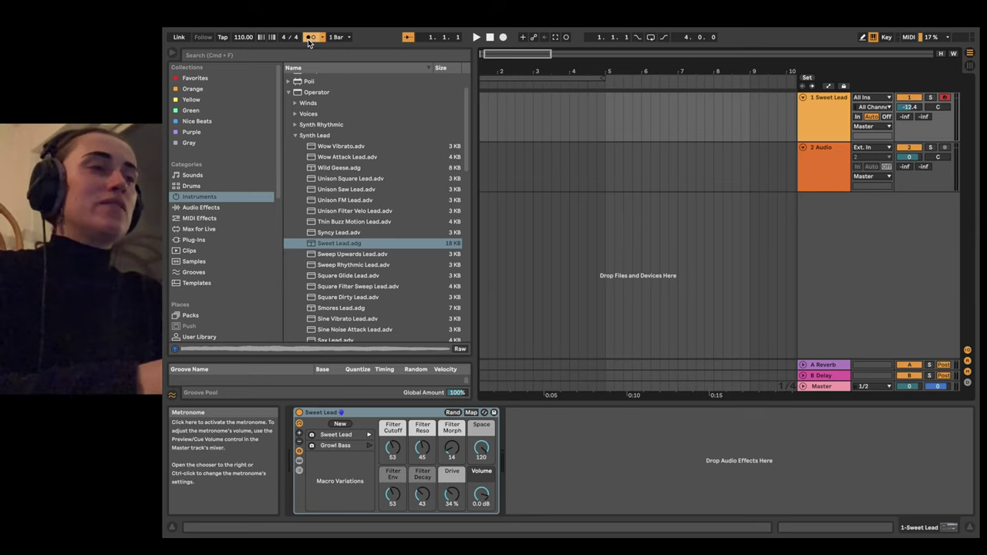
left_click(503, 38)
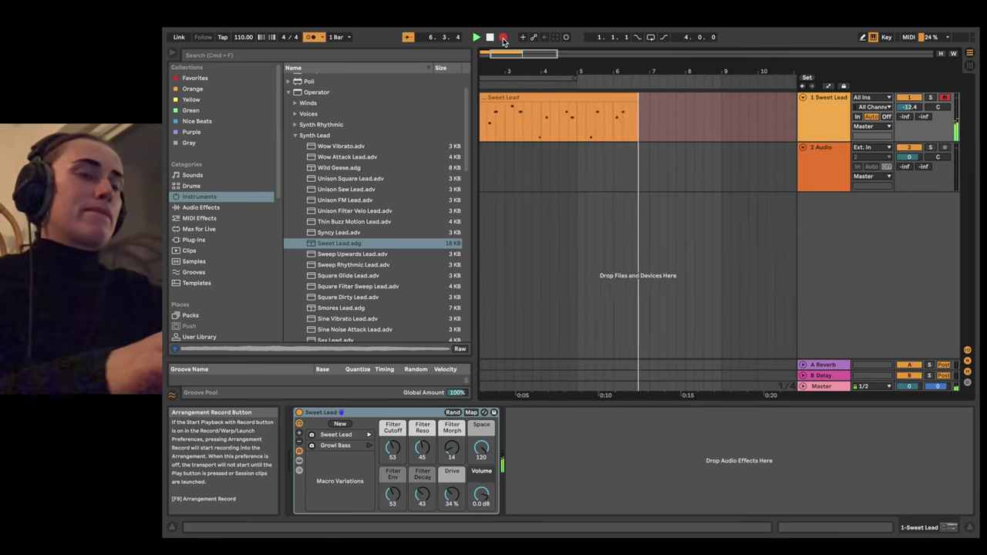
key("space")
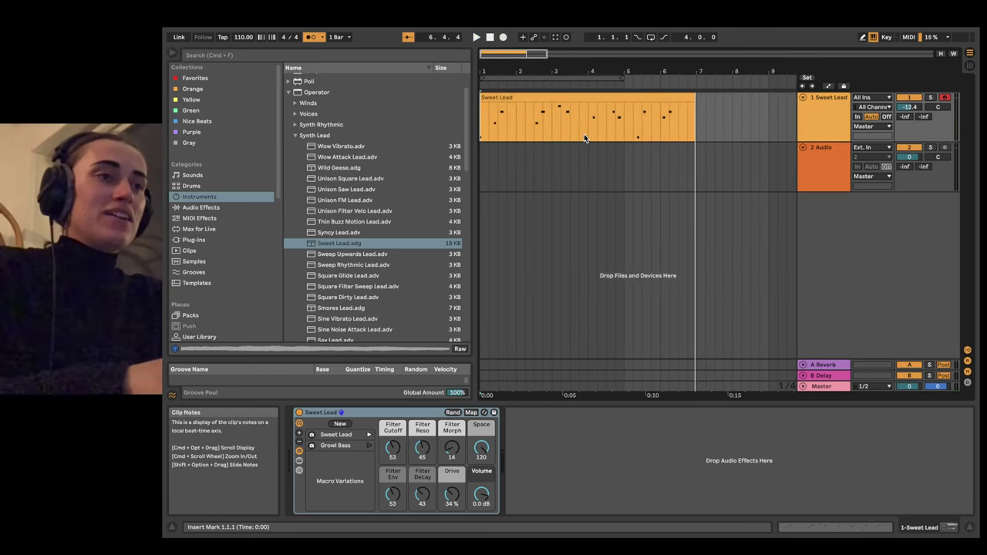
Step: Open the recorded Sweet Lead clip's notes and play the clip from around its middle
double_click(634, 100)
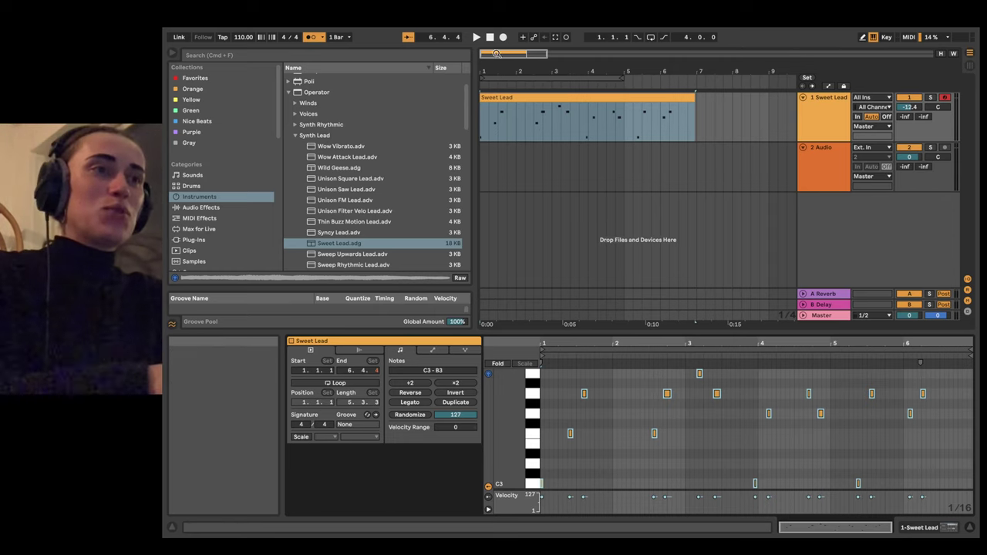
left_click(575, 130)
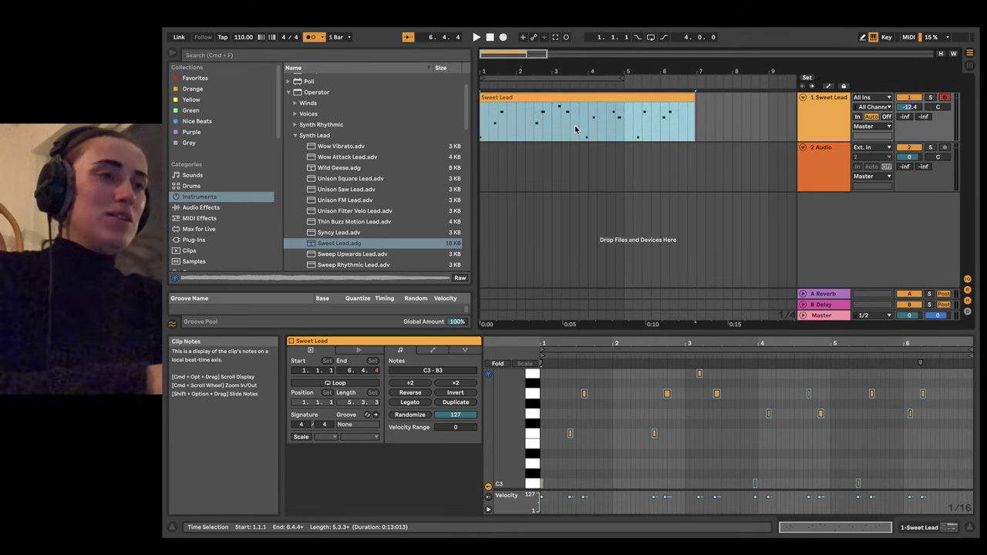
left_click(575, 129)
key("space")
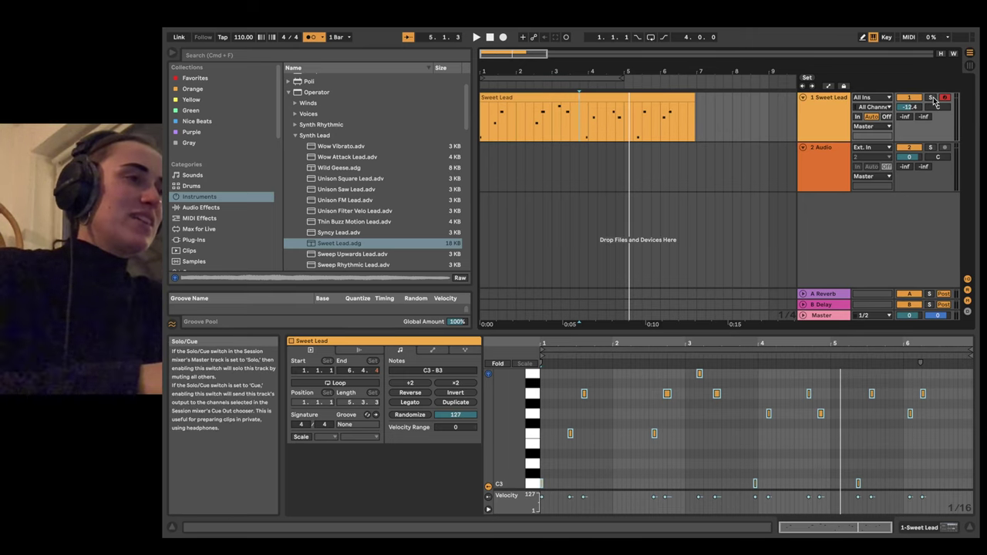
Step: Delete the recorded clip from the Sweet Lead track
left_click(621, 98)
key("space")
key("Delete")
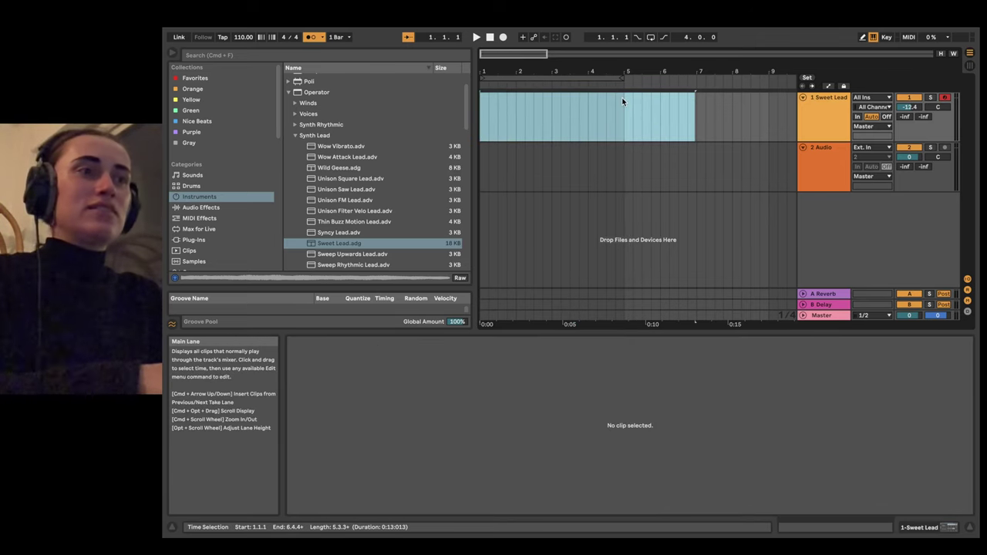
left_click(621, 98)
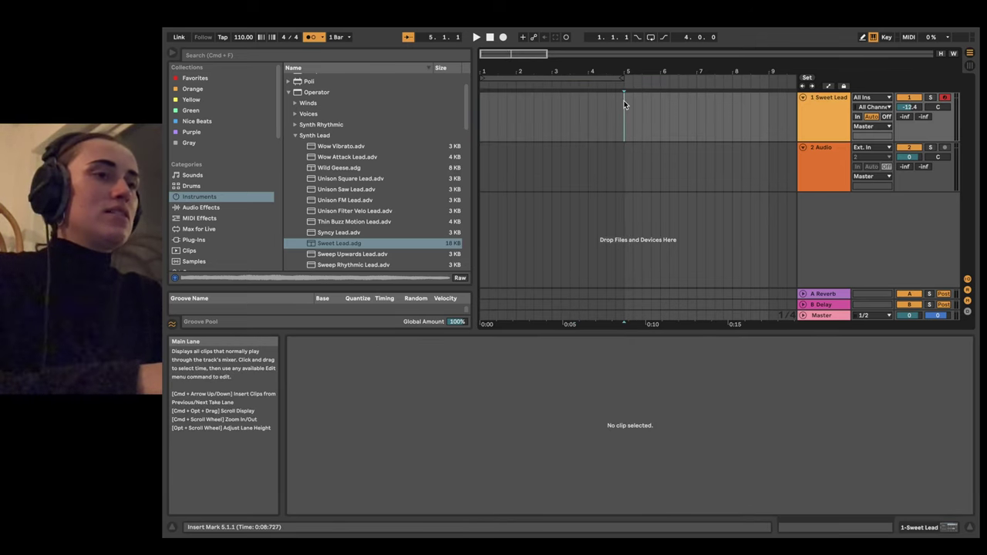
left_click_drag(624, 100, 479, 100)
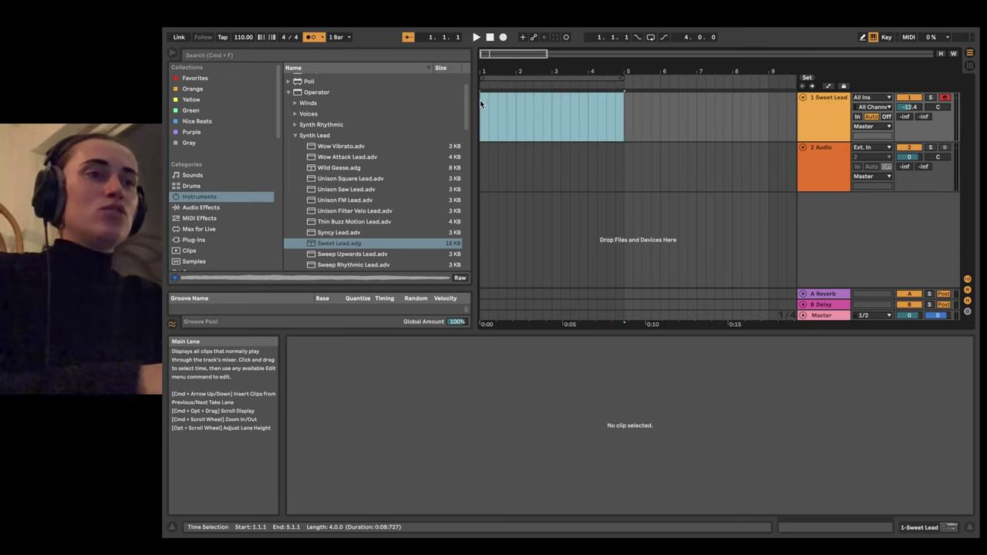
right_click(528, 127)
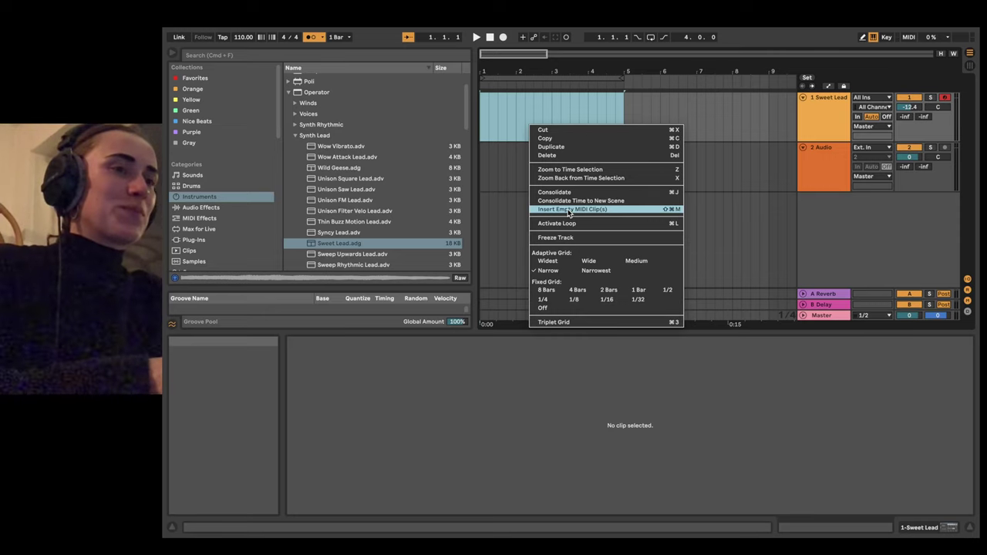
left_click(489, 137)
left_click(497, 126)
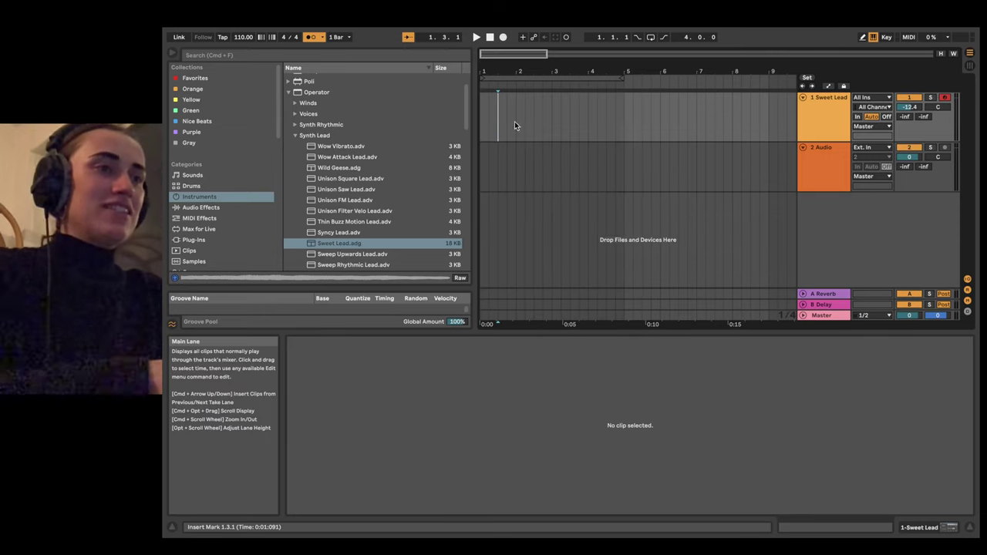
Step: Insert an empty four-bar MIDI clip from 1.1.1 to 5.1.1 on the Sweet Lead track and enlarge its note editor
left_click_drag(625, 129, 498, 111)
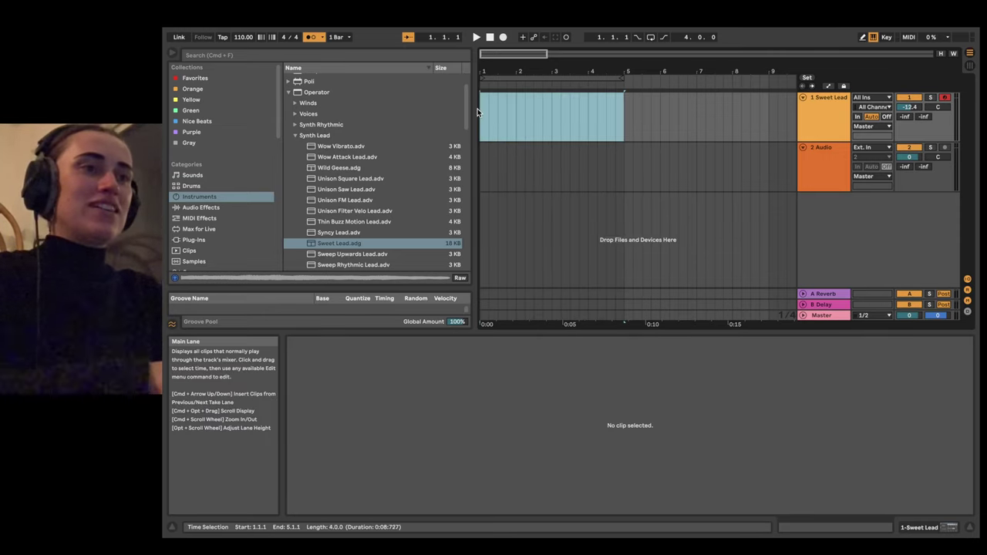
right_click(534, 109)
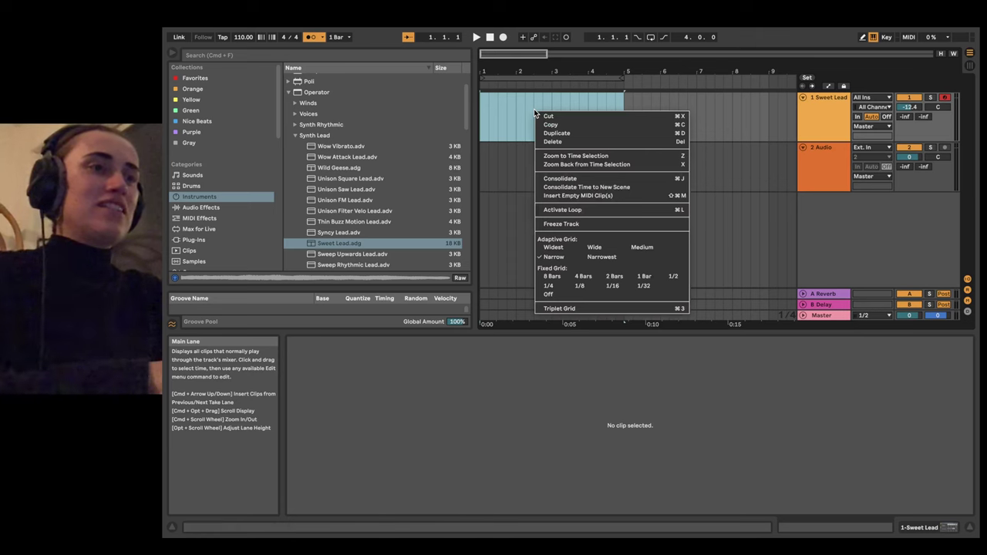
left_click(577, 196)
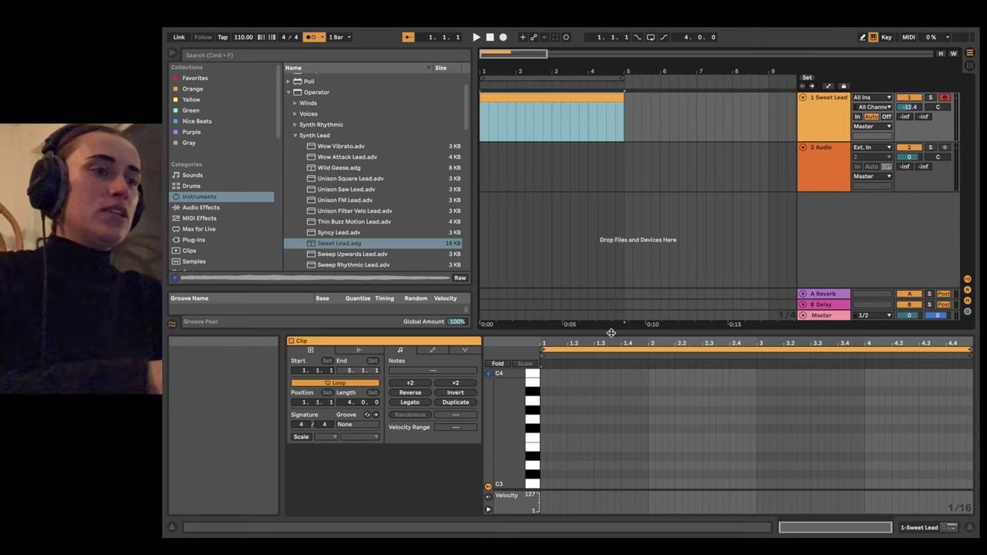
left_click_drag(610, 333, 606, 244)
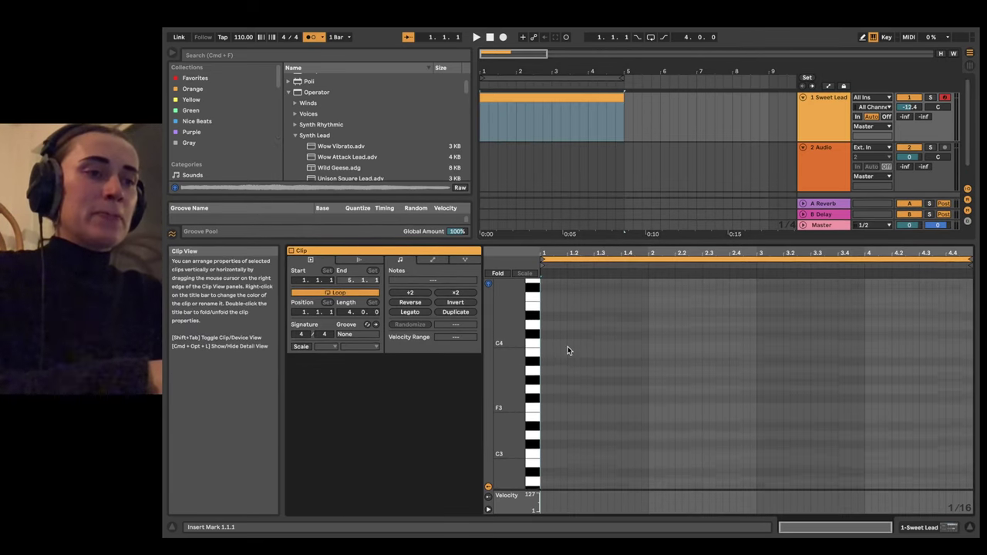
Step: Audition low and high keys in the clip's piano roll, including C#3, C4 and C3
scroll(568, 350, "down", 2)
left_click(532, 413)
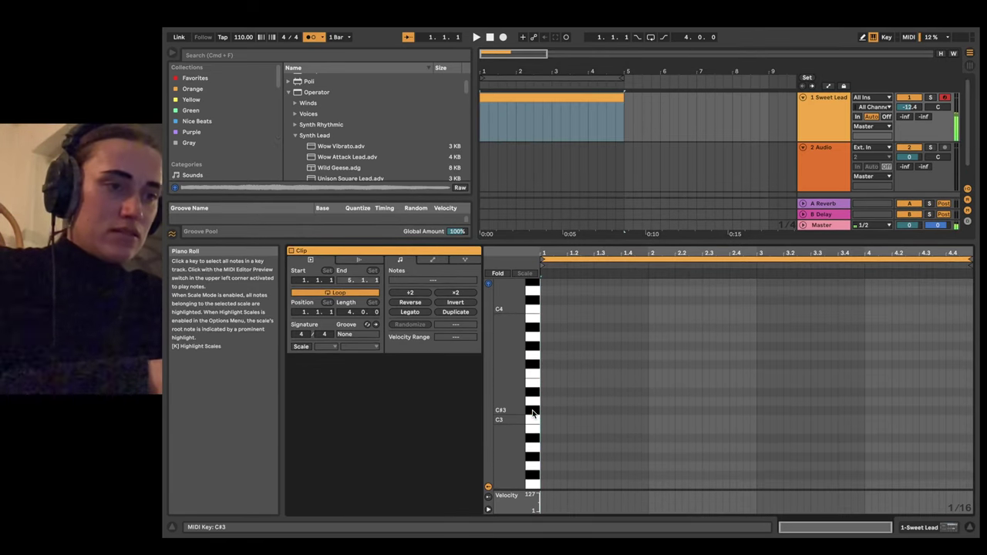
scroll(531, 389, "up", 3)
left_click(529, 366)
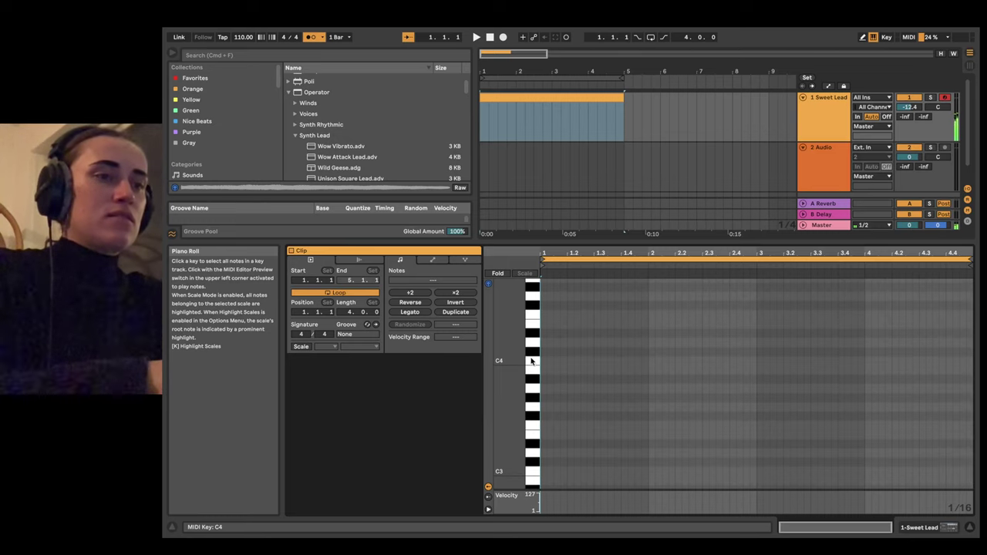
scroll(529, 365, "down", 7)
left_click(535, 460)
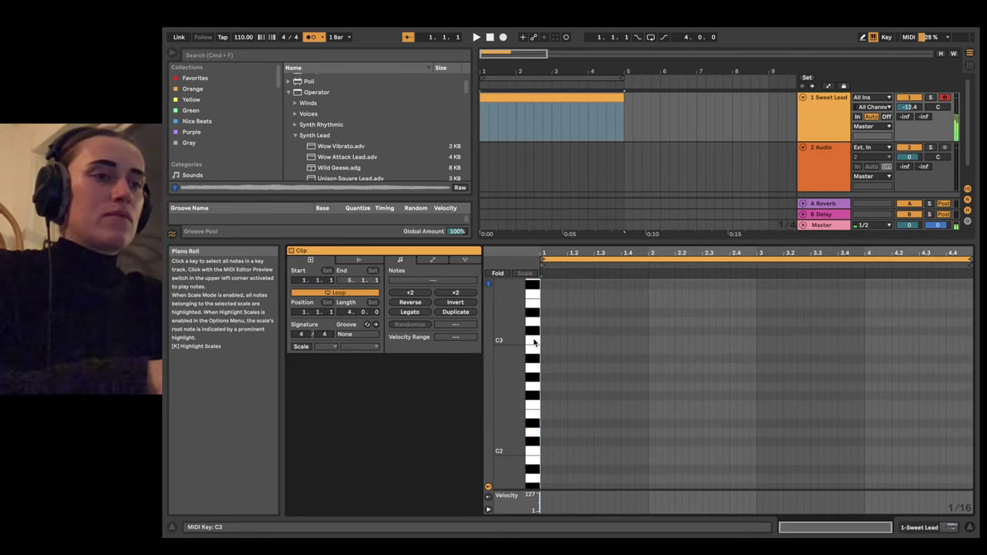
scroll(534, 339, "up", 1)
scroll(561, 343, "up", 5)
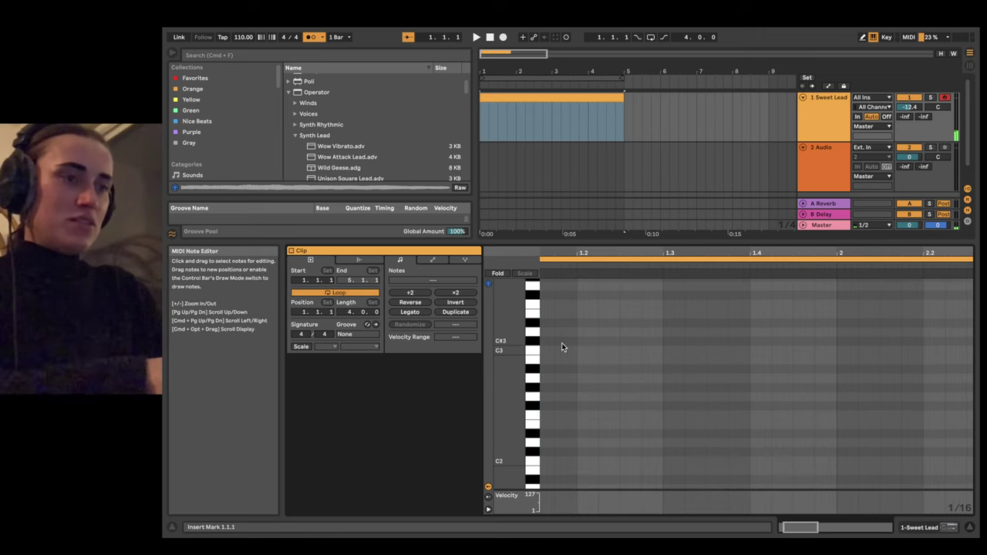
Step: Add a 1/16 C3 note at 1.1.1 and a 1/16 E3 note at 1.2 in the Sweet Lead clip
scroll(562, 342, "left", 2)
double_click(557, 343)
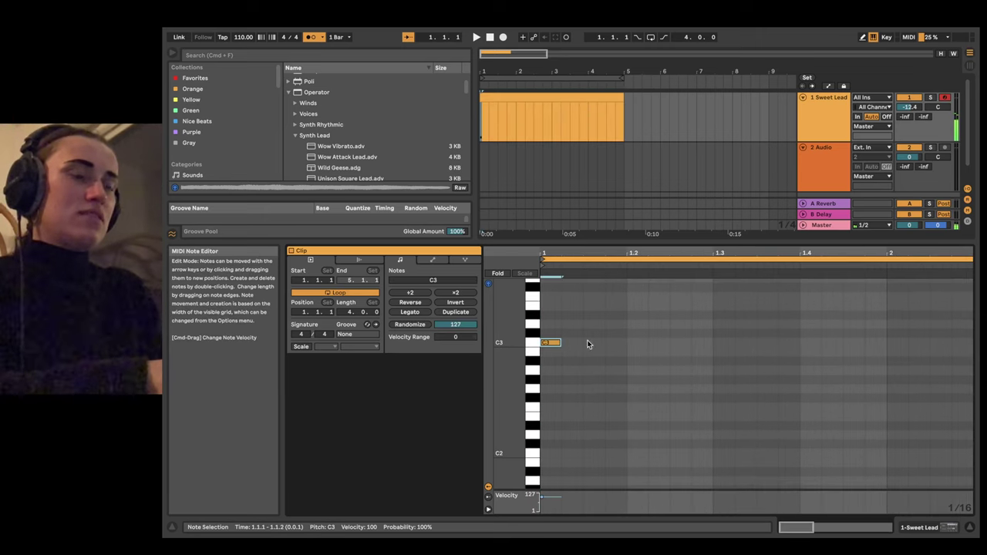
double_click(631, 306)
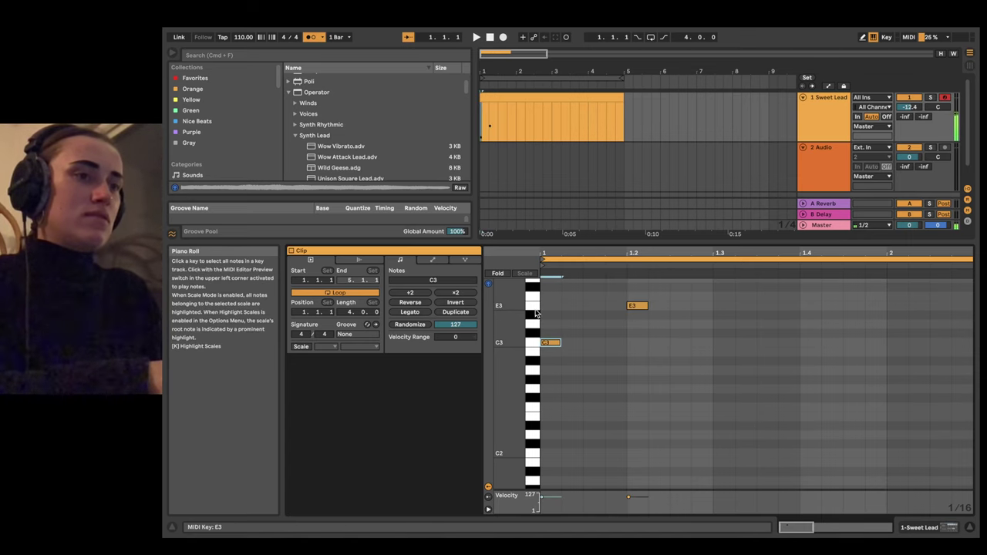
Step: Audition the piano roll keys between C3 and F3, including D3 and E3
left_click(535, 309)
left_click(535, 315)
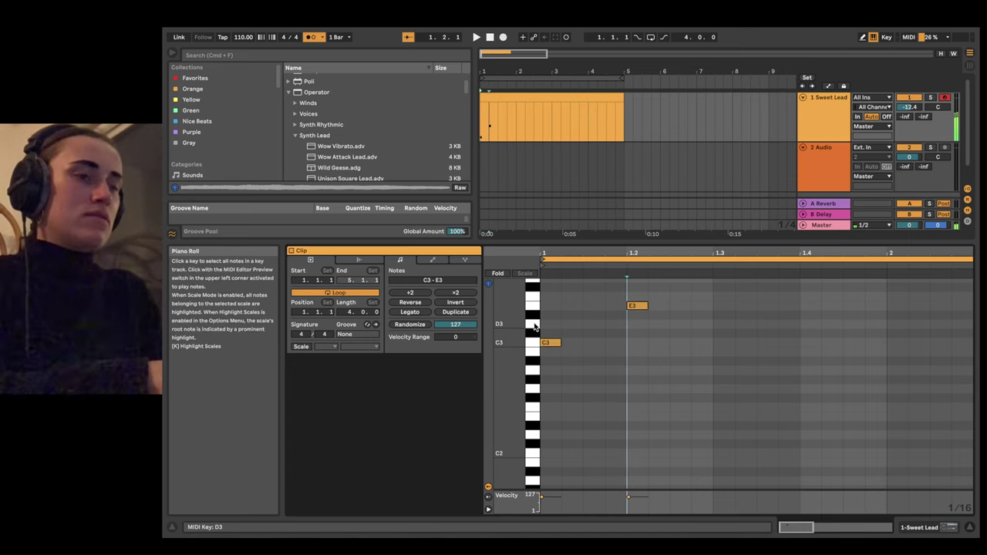
left_click(535, 342)
left_click(535, 325)
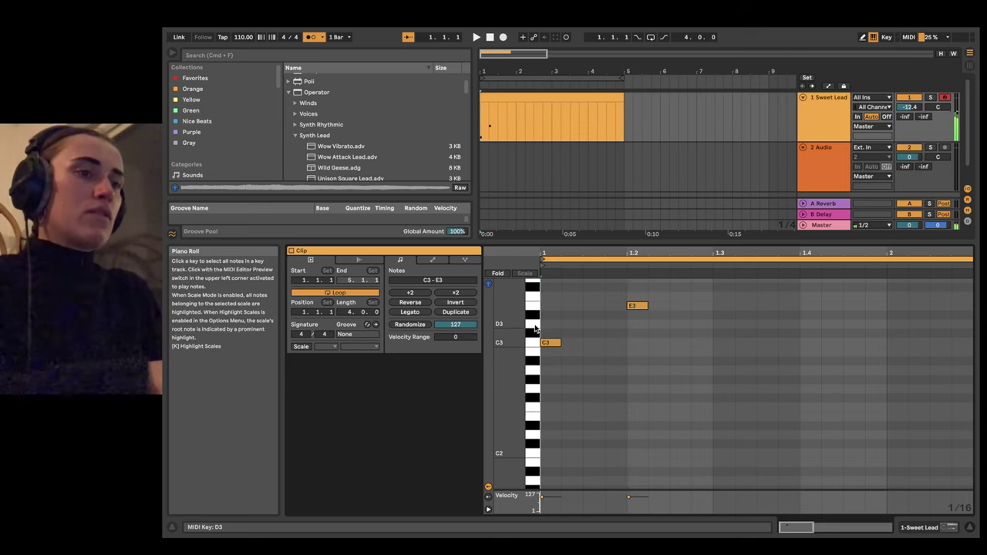
left_click(535, 306)
left_click(535, 299)
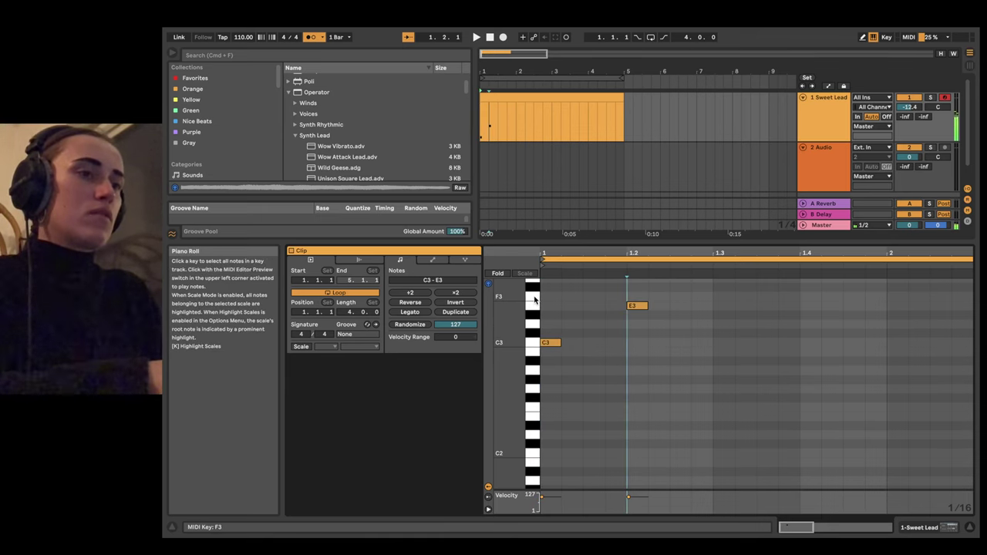
Step: Arrange the second beat as D3 at 1.2, E3 at 1.2.3 and D3 at 1.2.4, and play the clip
double_click(592, 333)
left_click_drag(592, 333, 692, 314)
double_click(708, 324)
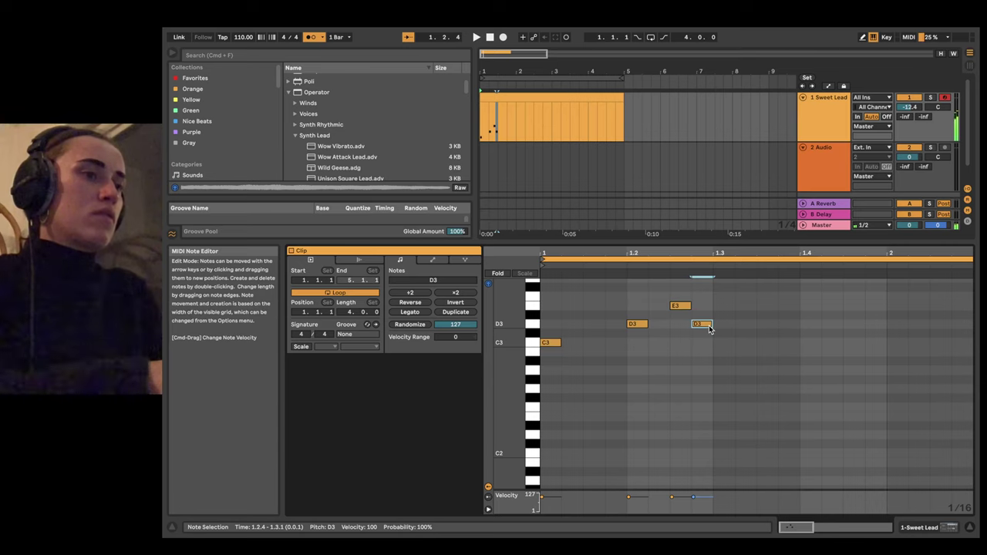
key("space")
scroll(709, 324, "right", 2)
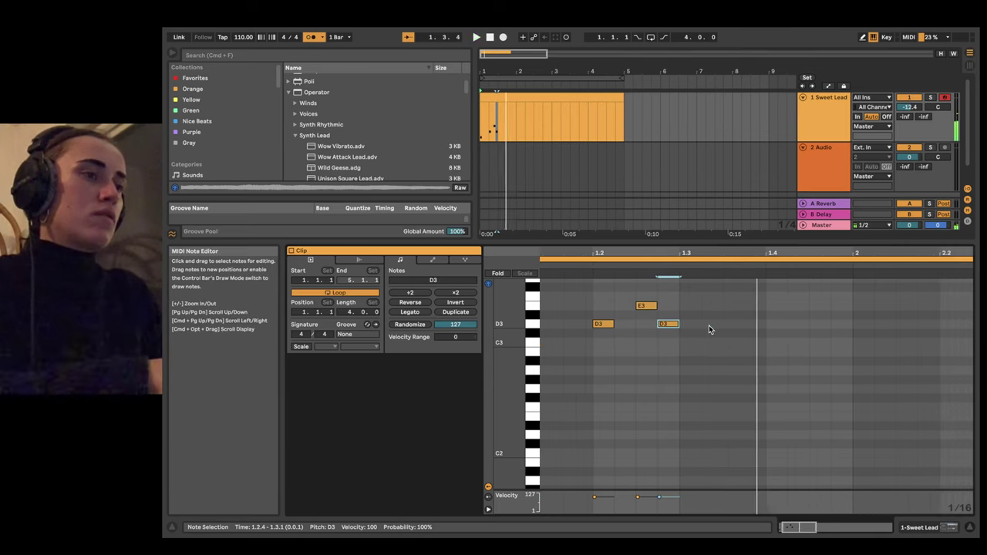
scroll(709, 325, "left", 2)
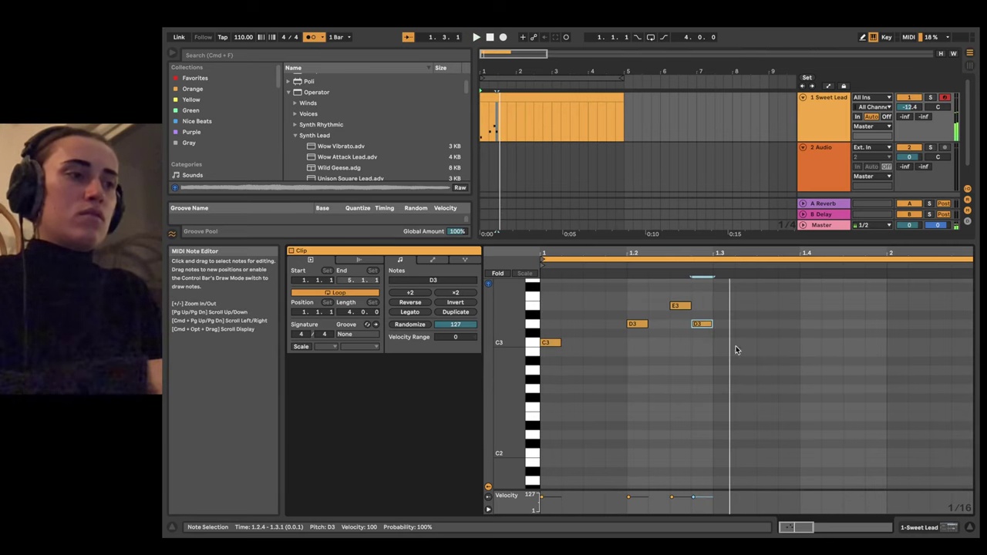
Step: Add C3 notes at 1.3.2 and 1.3.4 to the melody, playing the clip to check it
double_click(731, 345)
left_click_drag(731, 347, 744, 350)
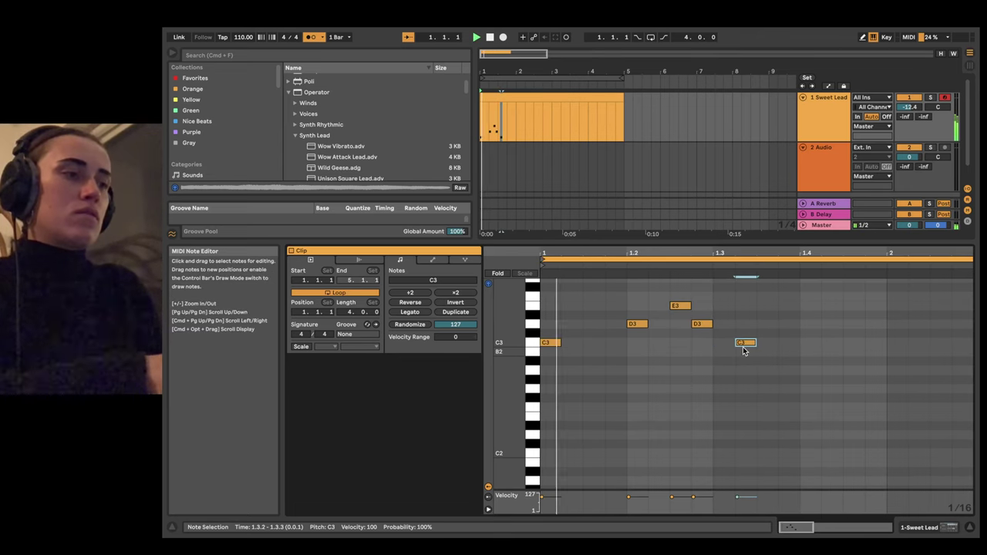
scroll(740, 350, "right", 4)
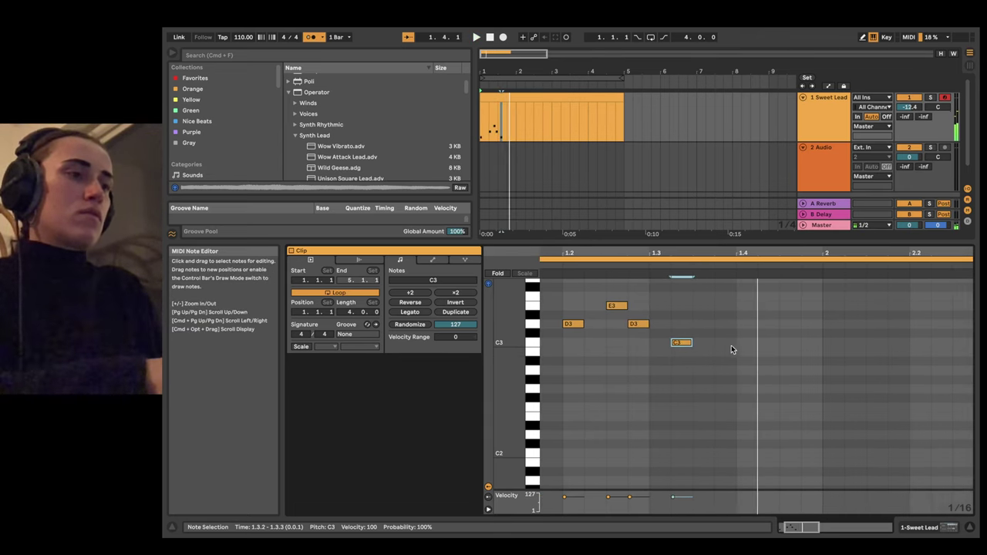
double_click(729, 344)
key("space")
scroll(727, 346, "left", 4)
scroll(816, 344, "right", 1)
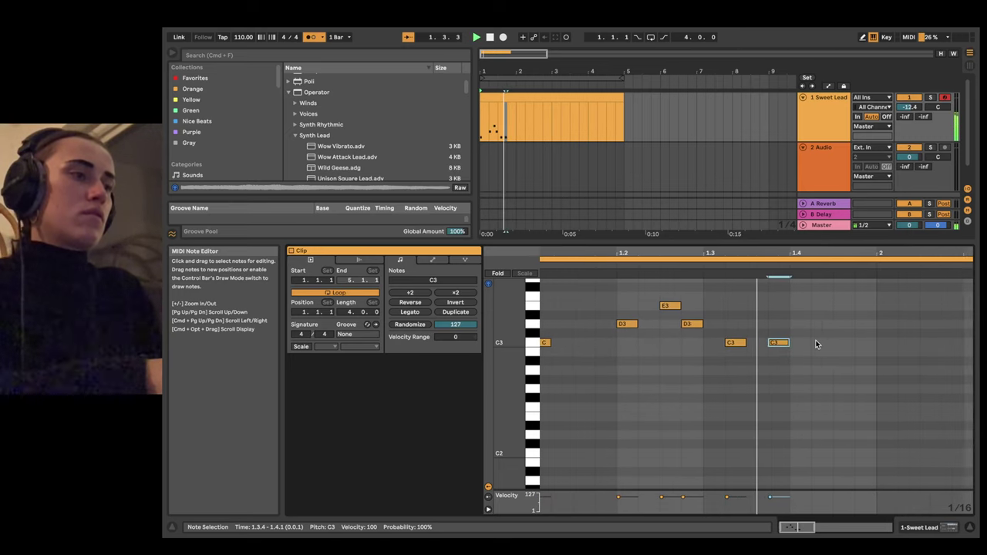
Step: Add a D3 note at 1.4.3 and listen to the melody from the start
scroll(815, 345, "right", 5)
double_click(755, 324)
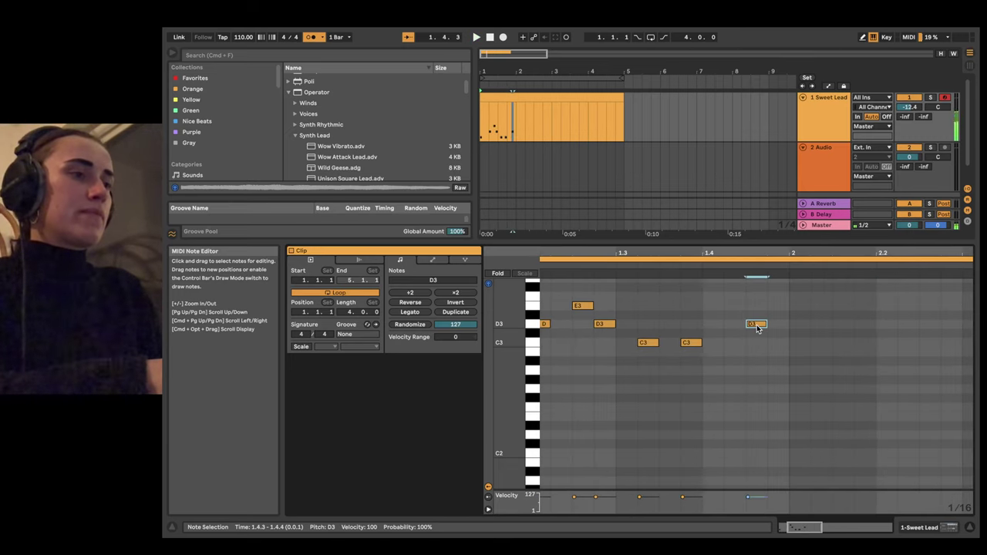
scroll(756, 325, "left", 5)
scroll(756, 325, "right", 8)
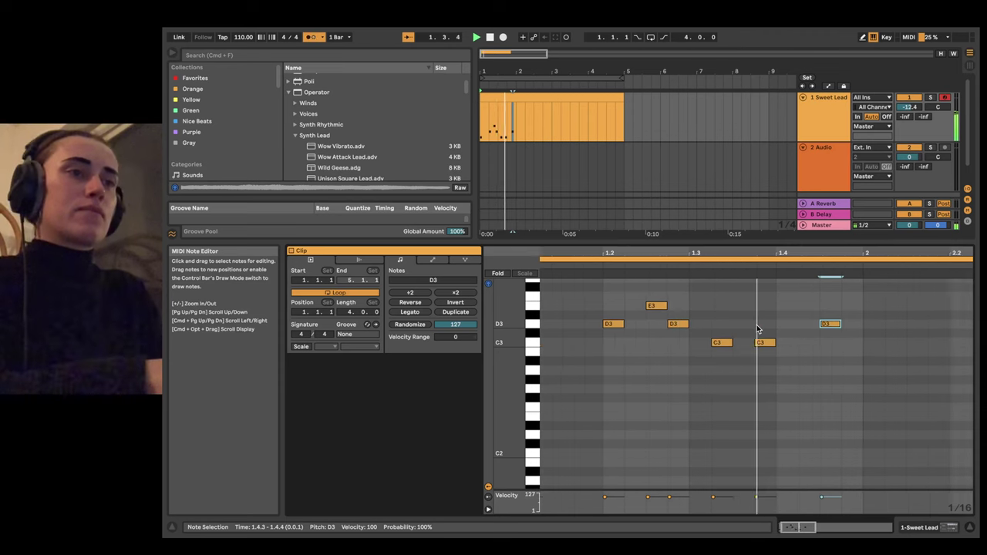
Step: Select the clip's first bar from 1.1.1 to 2.1.1, loop that selection in the arrangement and play it
left_click(500, 72)
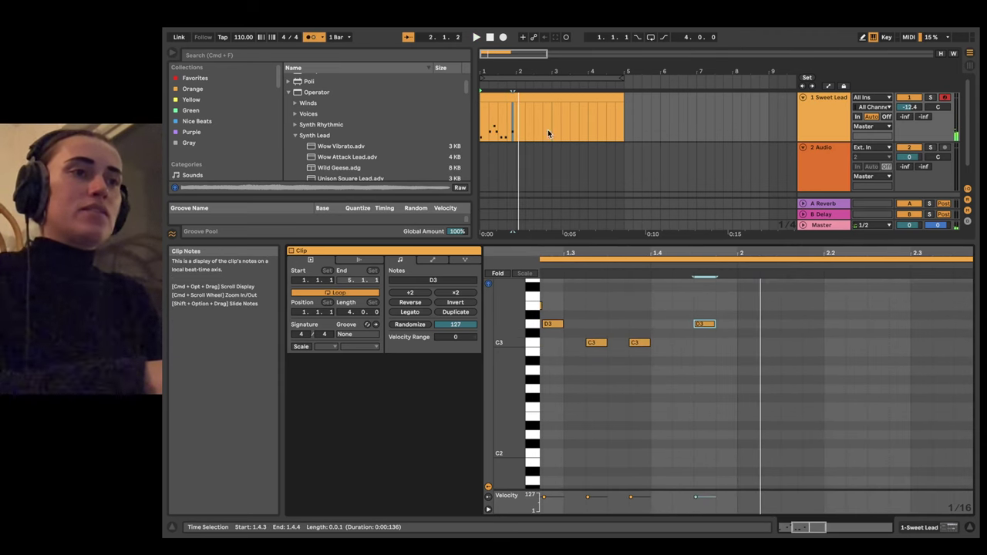
scroll(523, 118, "up", 5)
scroll(523, 119, "left", 3)
scroll(524, 118, "up", 3)
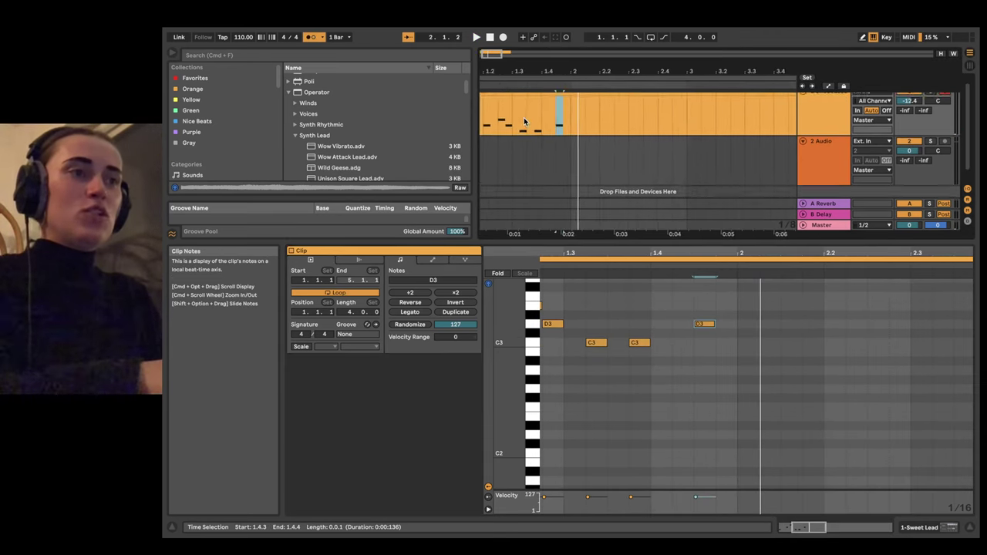
left_click(599, 123)
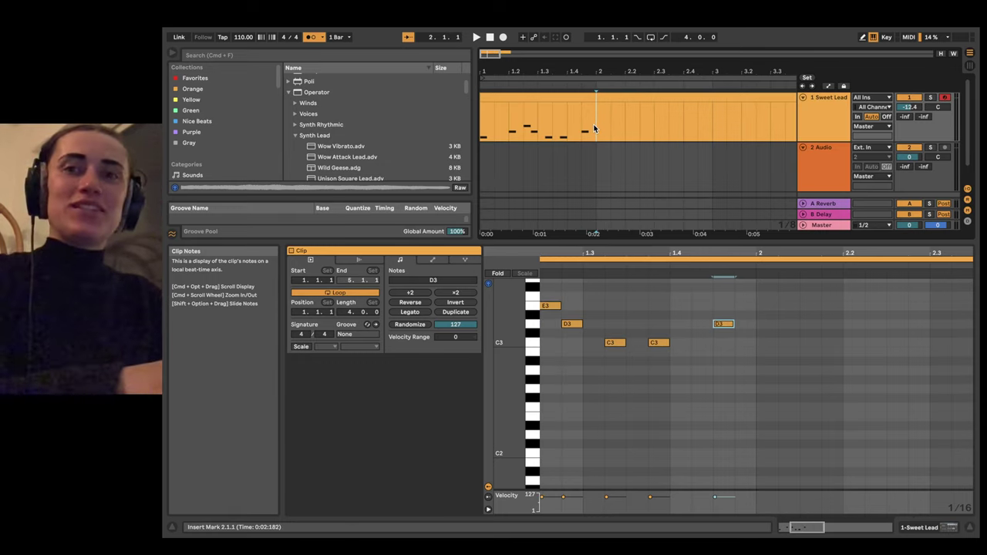
left_click_drag(595, 119, 456, 112)
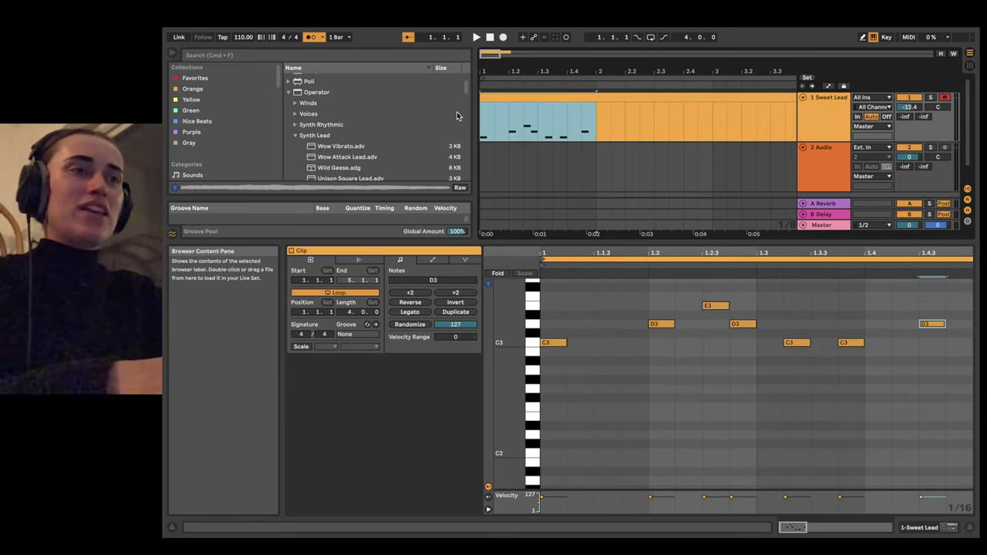
key("super+l")
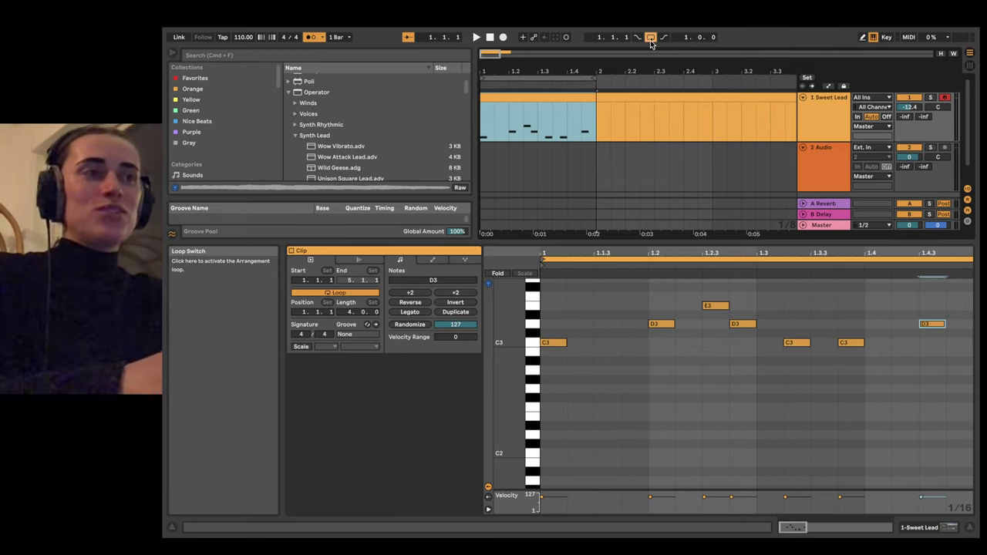
left_click(574, 127)
key("space")
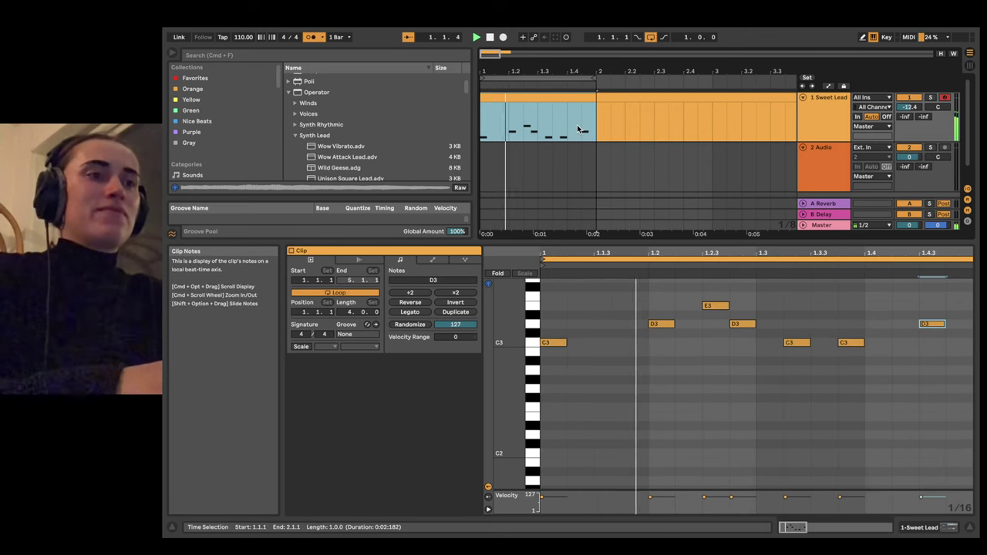
Step: Place the insert marker at 3.1.1 and examine the clip's bars and grid at different zoom levels in the arrangement
scroll(579, 128, "down", 5)
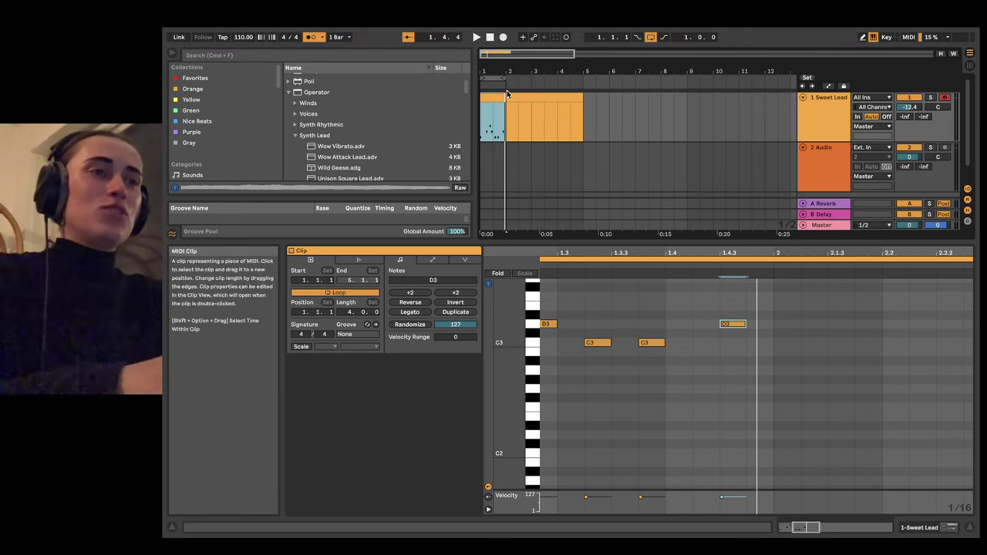
scroll(506, 118, "up", 2)
scroll(505, 115, "up", 3)
scroll(506, 119, "down", 1)
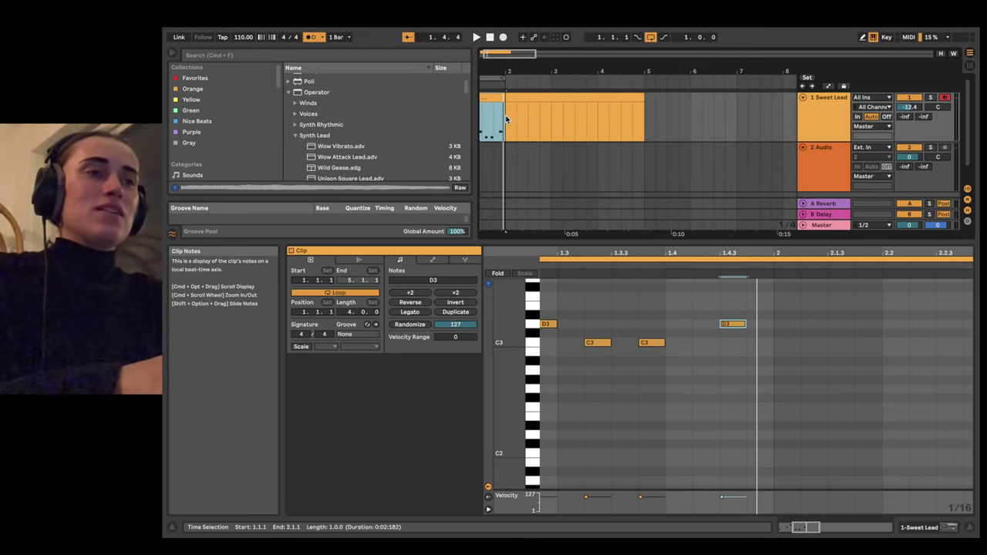
left_click(549, 118)
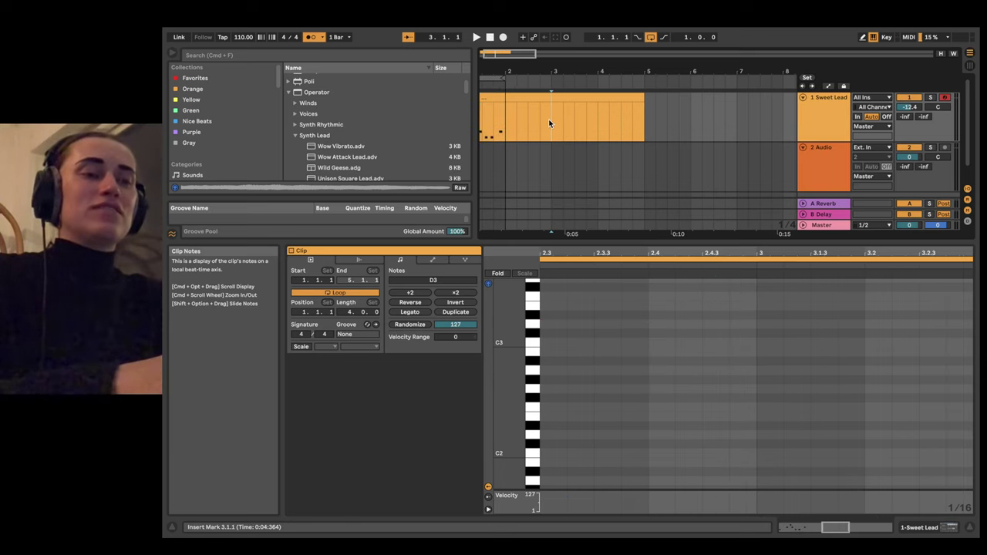
scroll(524, 115, "left", 2)
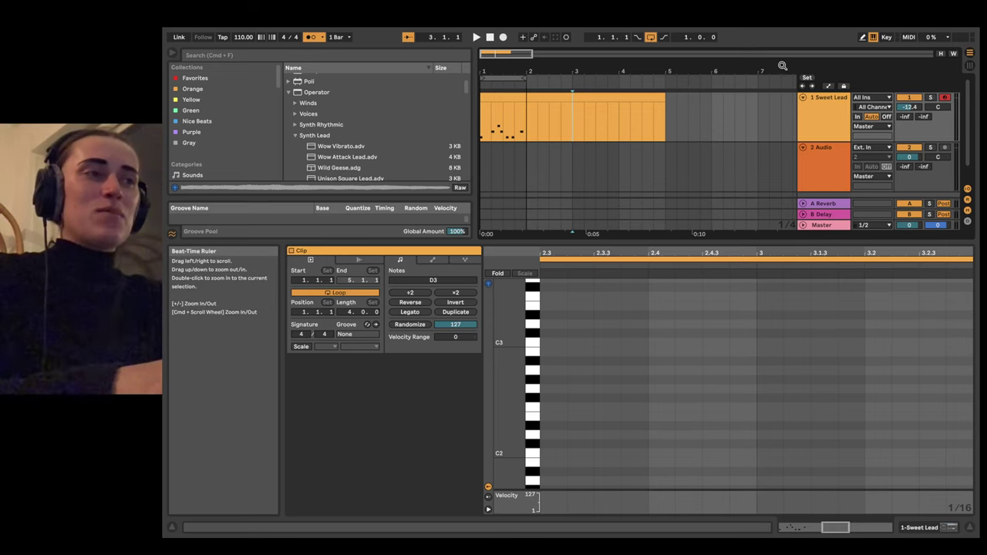
scroll(556, 155, "up", 3)
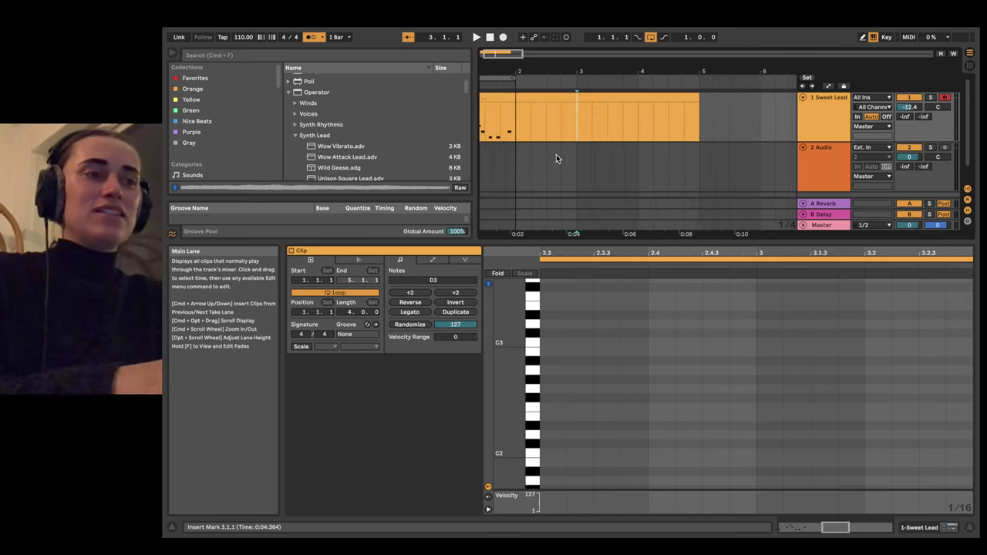
scroll(556, 154, "down", 3)
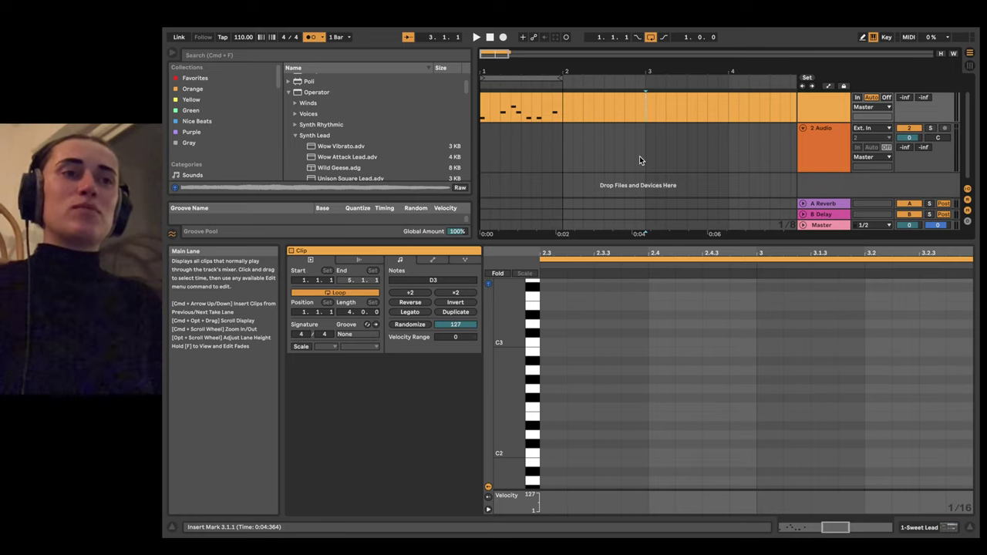
Step: Lower the project tempo to the minimum of 20 BPM
left_click(242, 37)
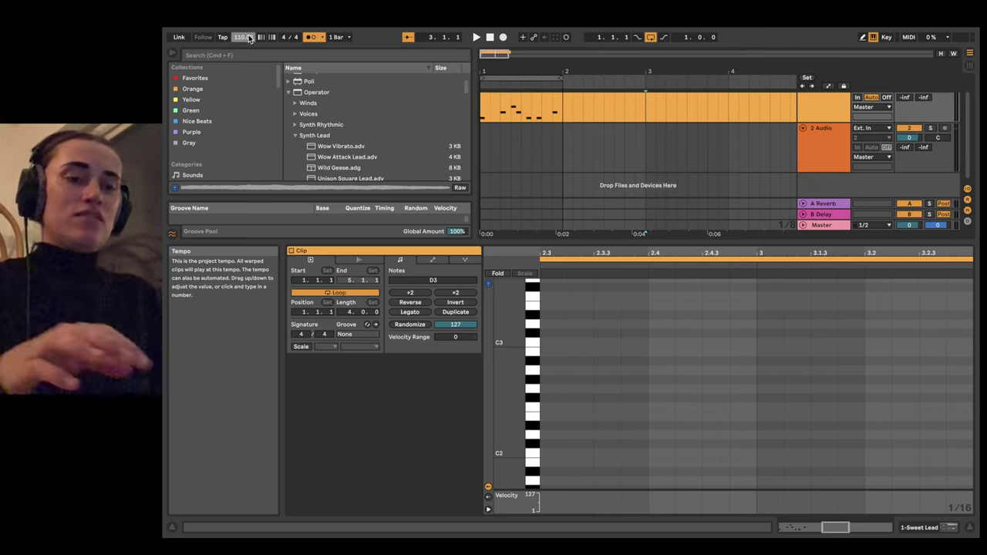
type("1")
scroll(639, 143, "down", 3)
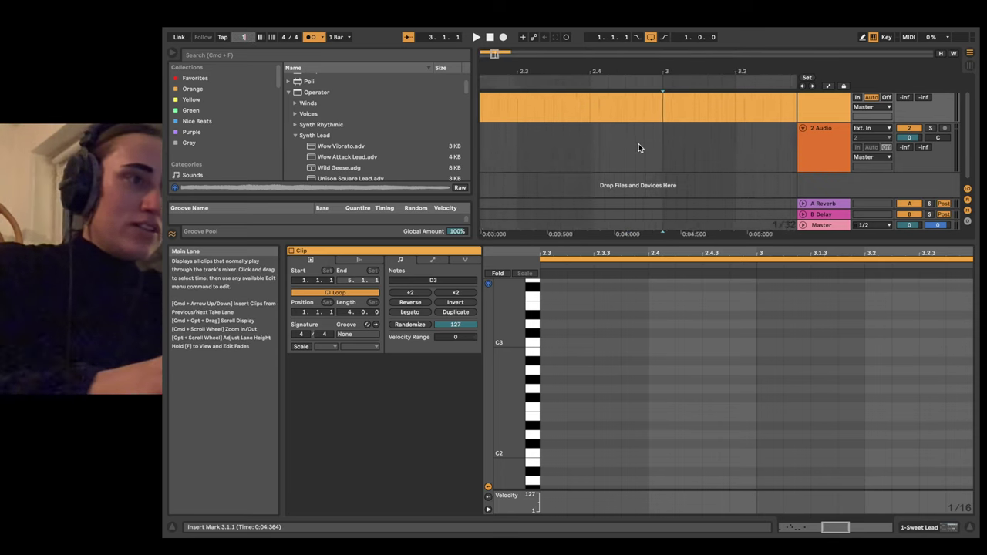
scroll(617, 155, "up", 8)
scroll(617, 159, "right", 4)
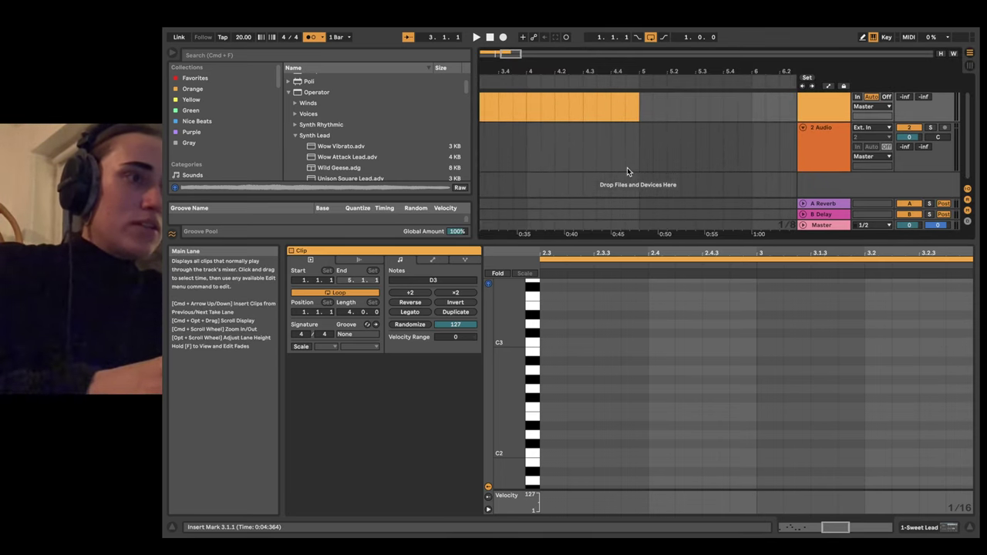
Step: Examine how the arrangement's bars relate to the time ruler from the clip's start to its end at bar 5
scroll(627, 167, "down", 8)
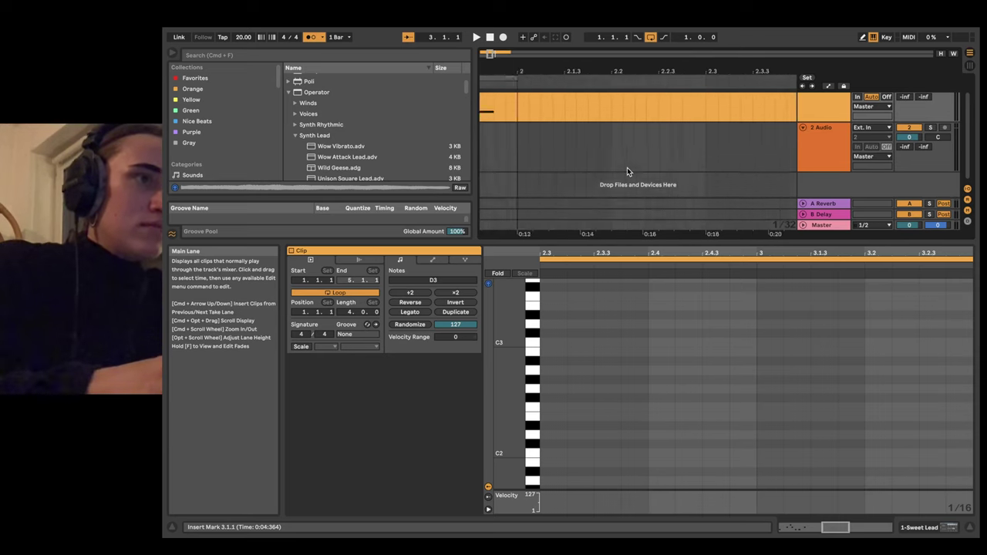
scroll(545, 153, "up", 2)
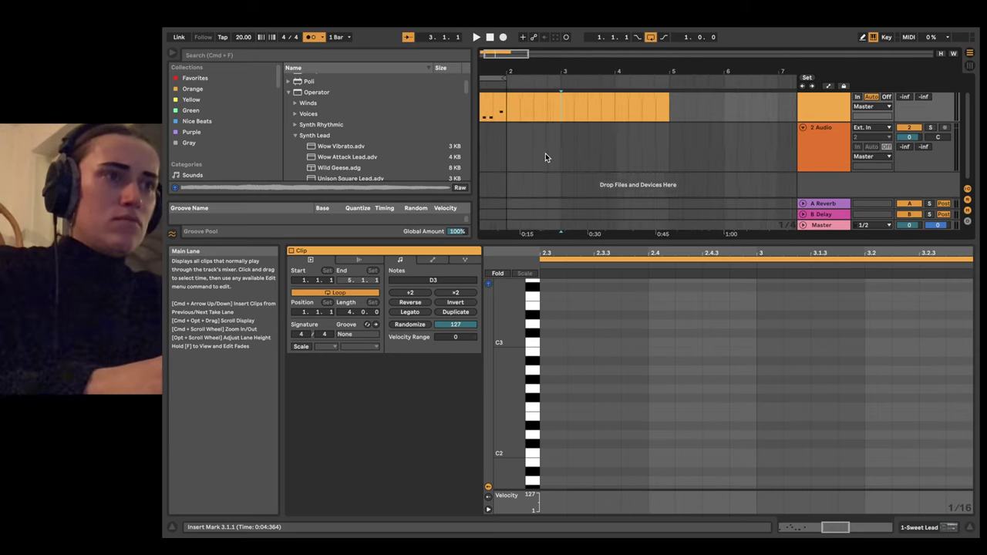
scroll(549, 162, "down", 5)
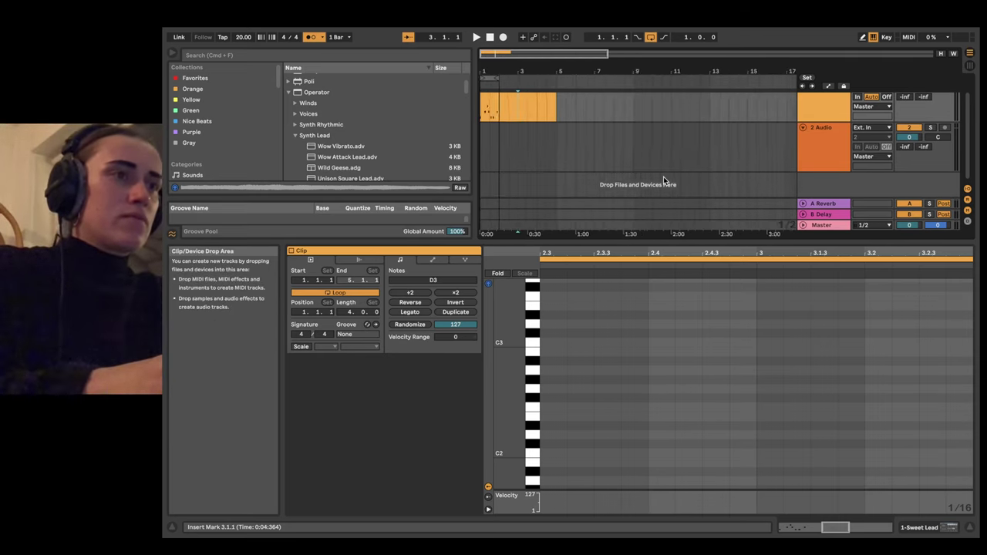
scroll(528, 162, "up", 6)
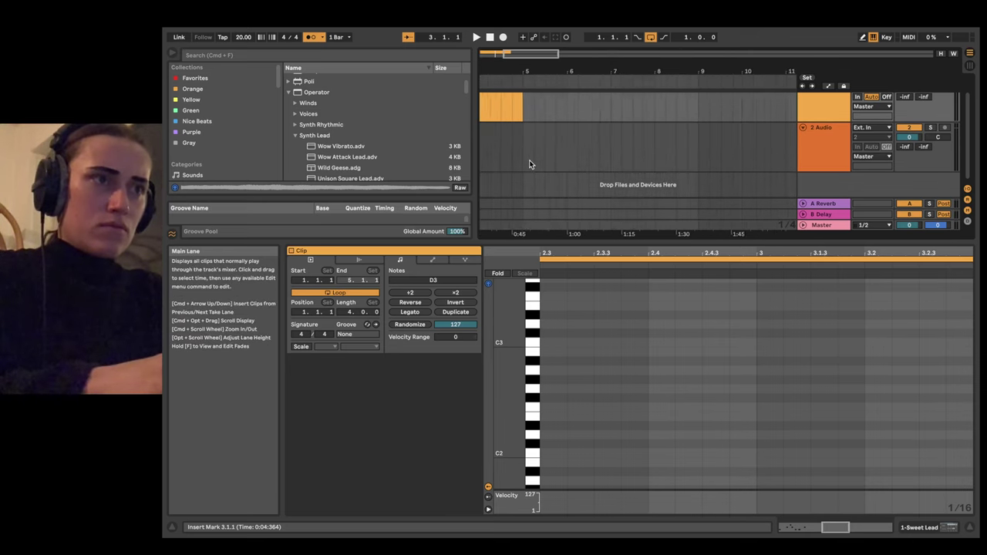
scroll(529, 159, "up", 5)
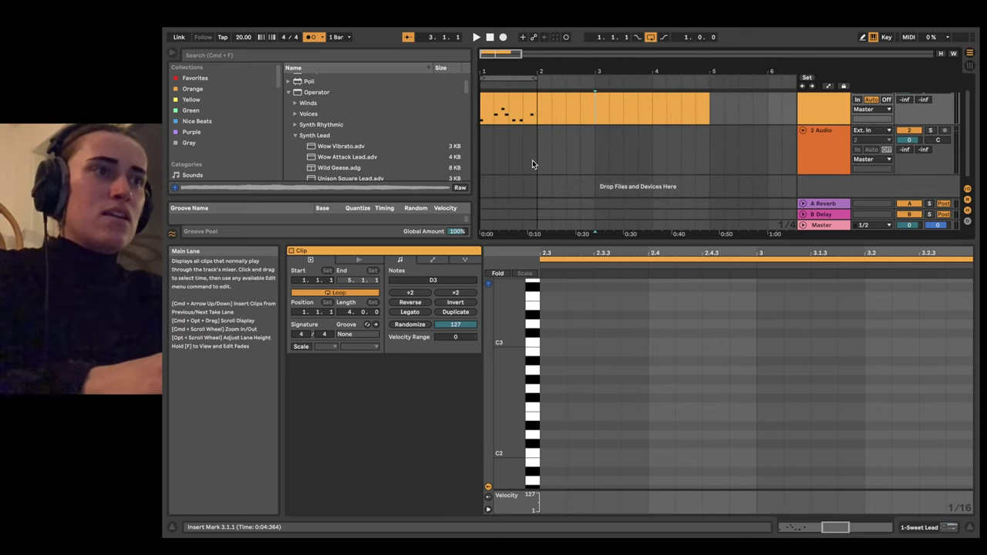
scroll(532, 163, "right", 5)
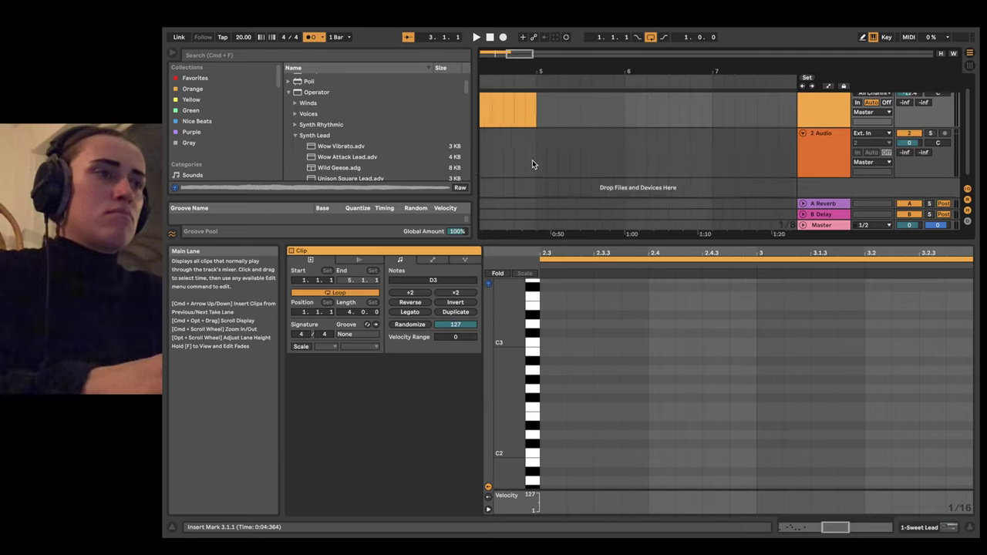
scroll(532, 159, "up", 5)
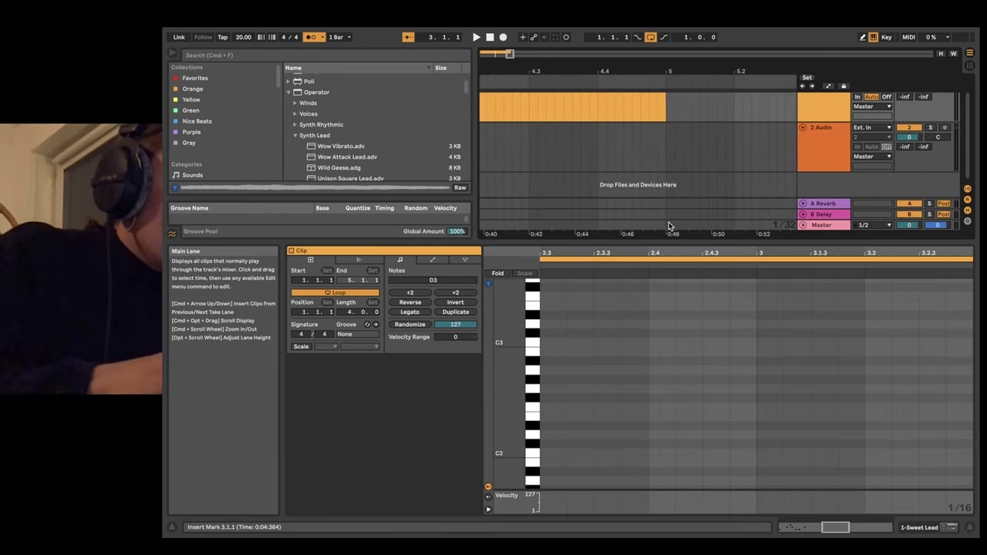
Step: Set the project tempo to 120 BPM
scroll(668, 224, "up", 3)
scroll(669, 223, "down", 1)
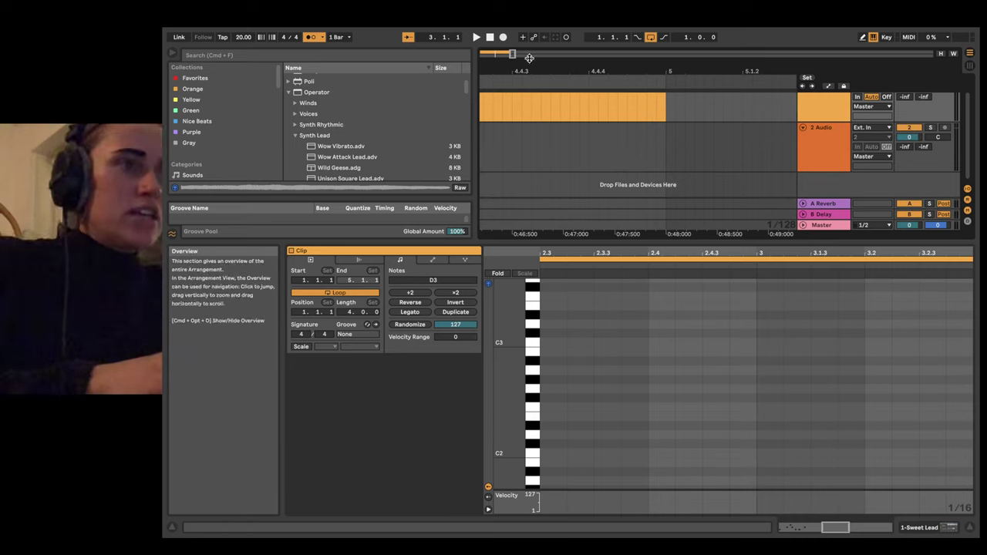
left_click(241, 38)
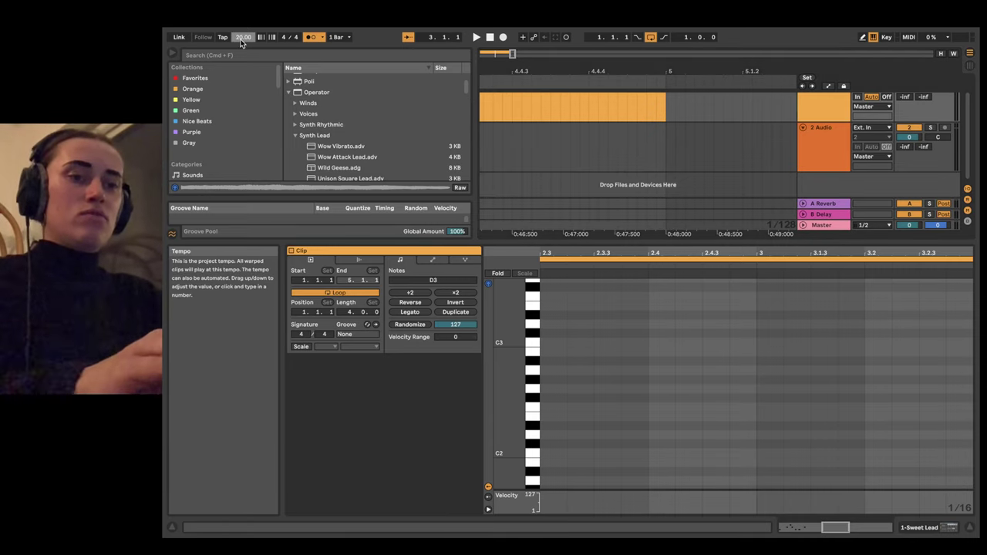
type("120")
key("Return")
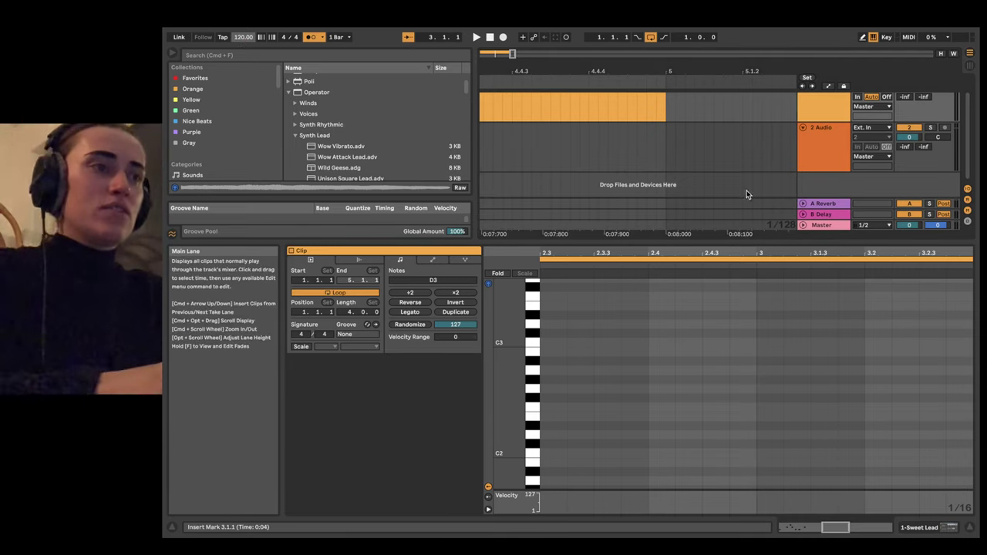
Step: Check where bar 5 falls on the time ruler, and set the project tempo to 100 BPM
scroll(684, 196, "up", 3)
scroll(683, 196, "down", 1)
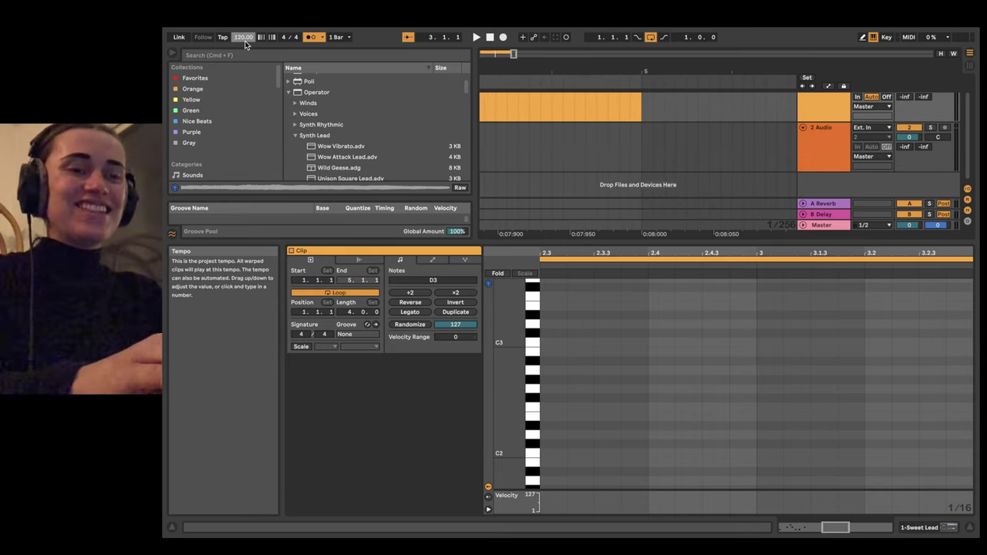
type("100")
key("Return")
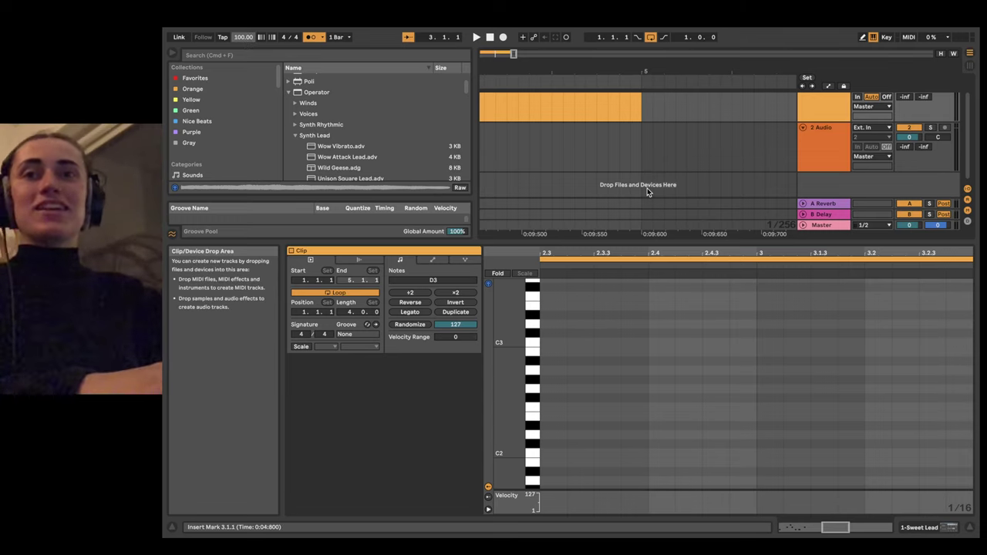
Step: Extend the arrangement loop to four bars, covering the whole clip from 1.1.1 to 5.1.1
scroll(646, 190, "down", 10)
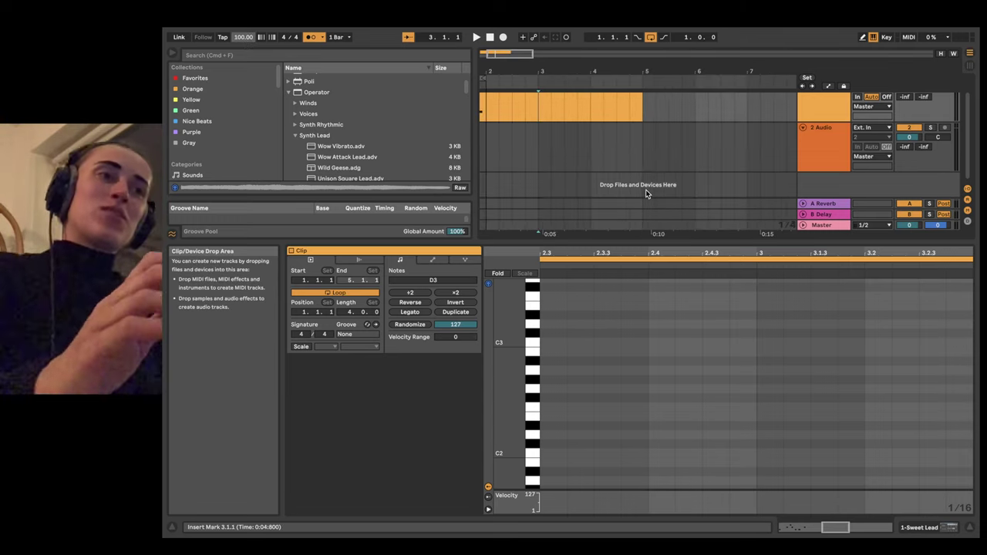
scroll(645, 194, "down", 3)
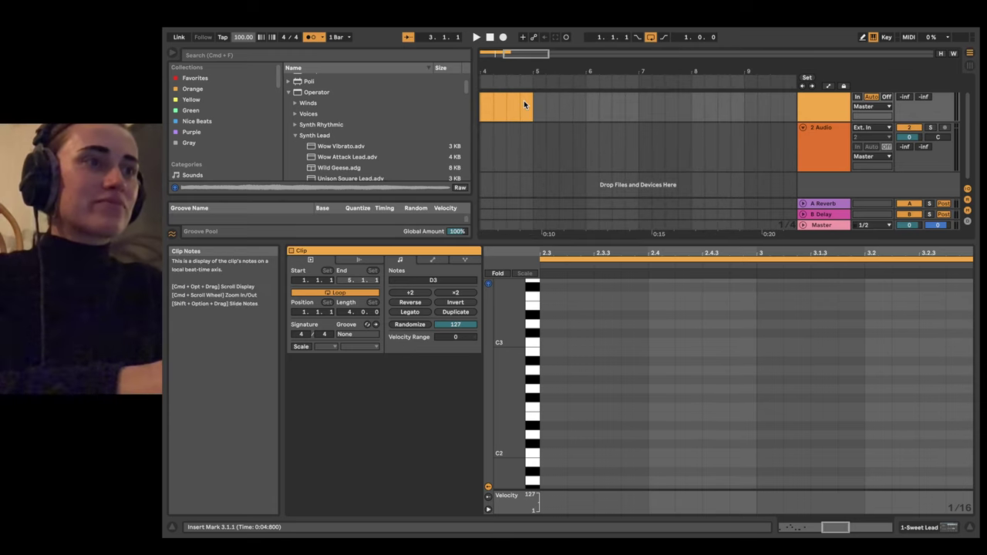
scroll(524, 100, "up", 8)
left_click_drag(537, 79, 694, 98)
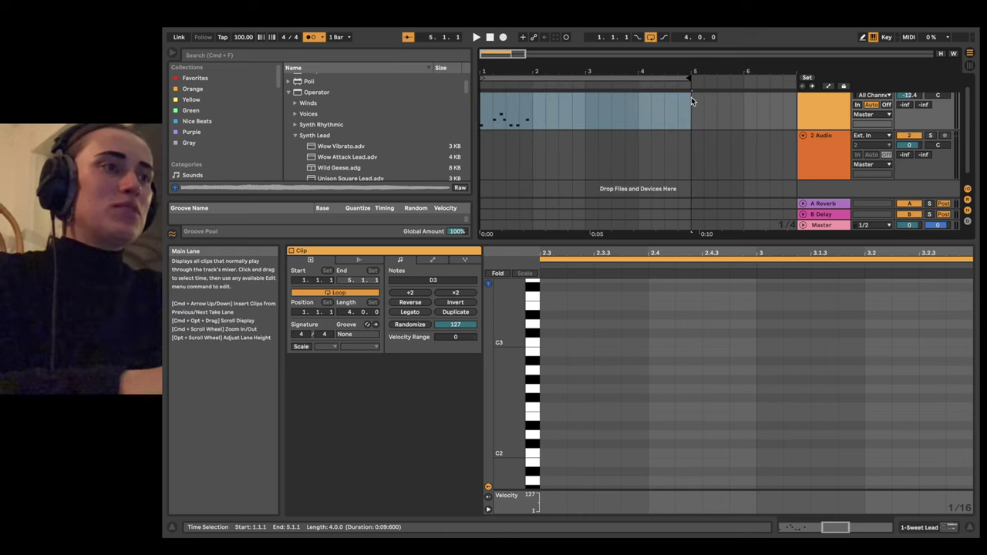
Step: Split the Sweet Lead MIDI clip at 2.1.1 and select the resulting one-bar clip at the start
scroll(684, 139, "down", 5)
scroll(539, 118, "down", 3)
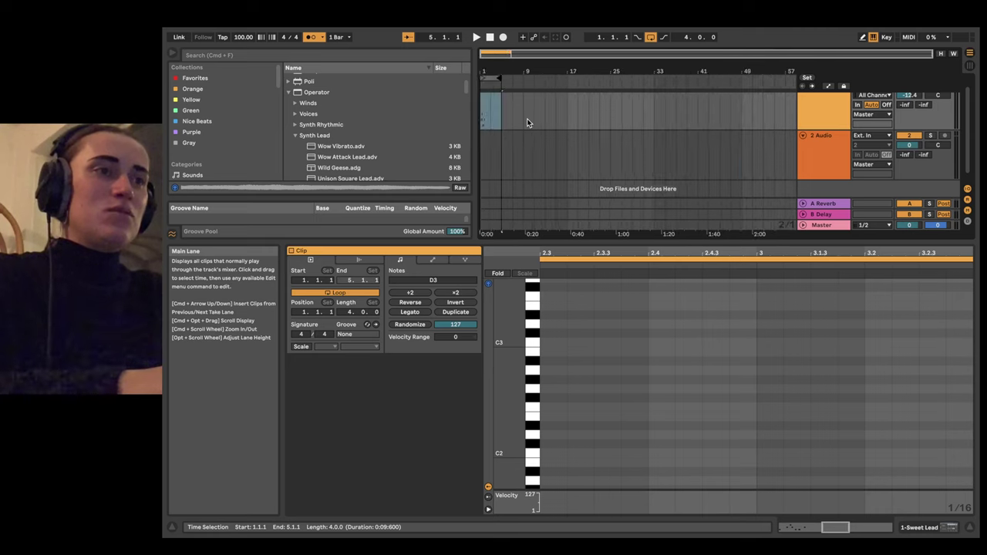
scroll(526, 118, "up", 5)
scroll(526, 118, "up", 2)
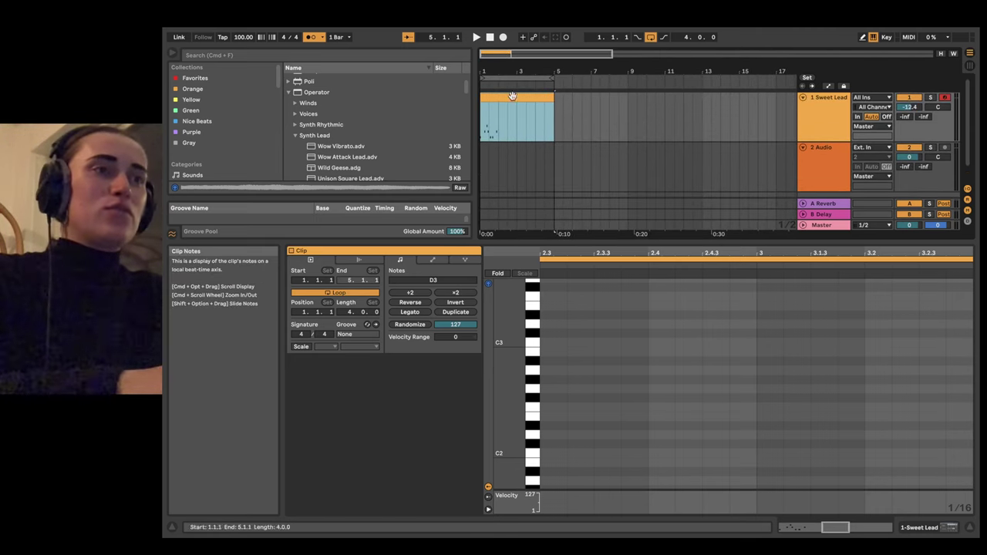
left_click(655, 130)
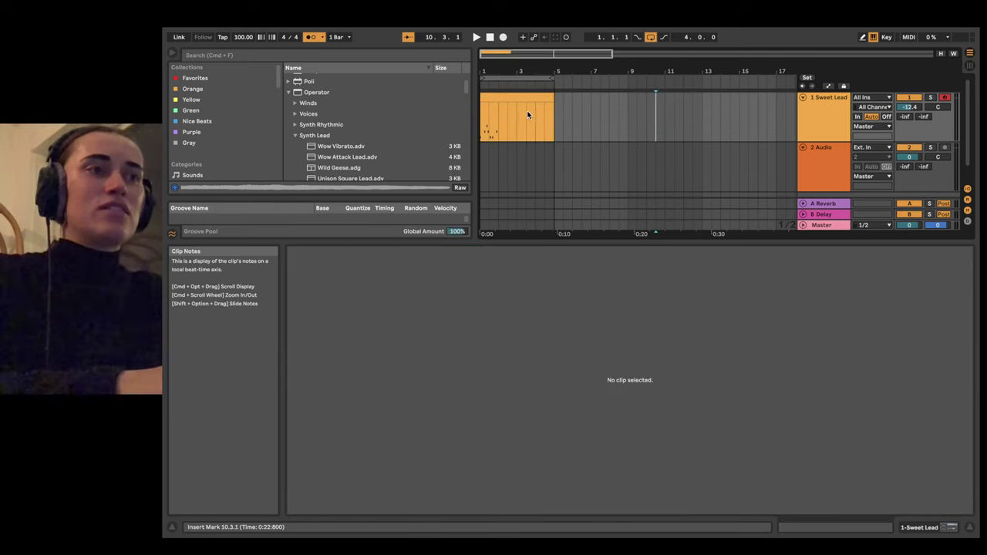
scroll(542, 95, "up", 5)
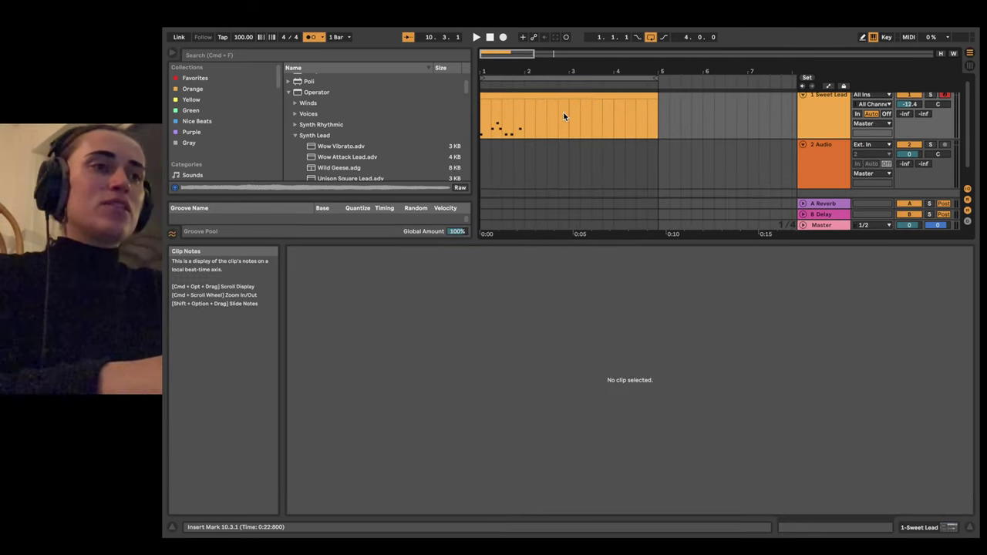
left_click(568, 118)
left_click(526, 126)
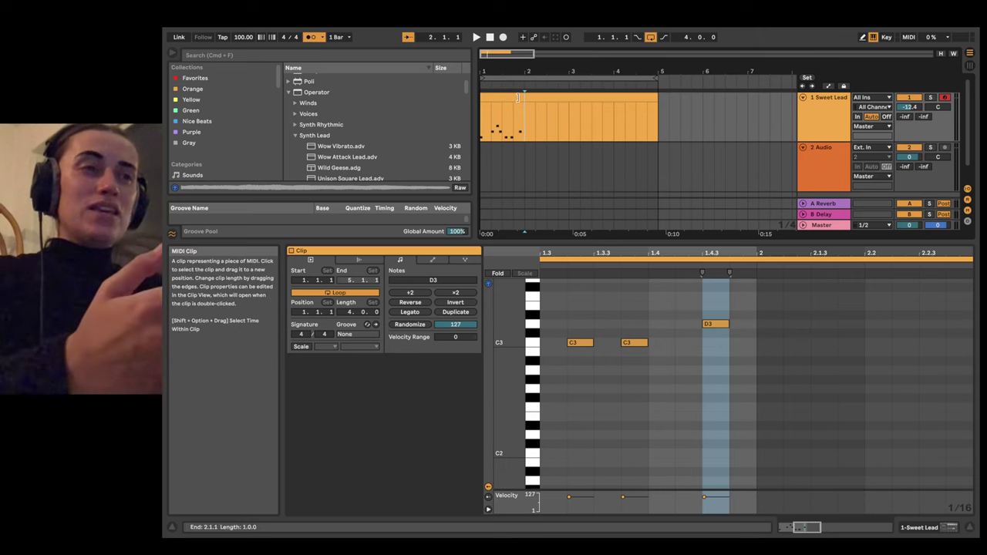
left_click(512, 97)
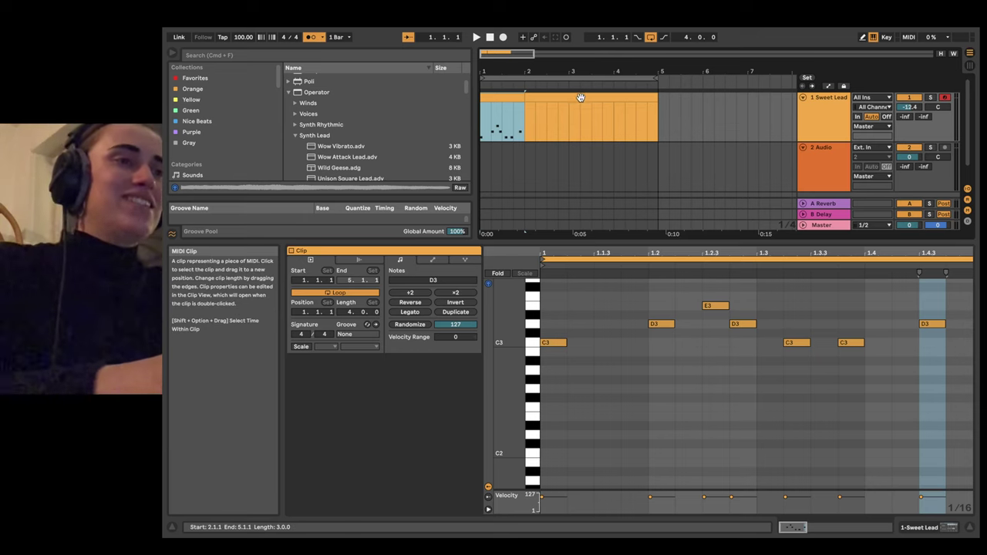
Step: Examine the clip commands available with the insert marker at 2.1.1 and at 3.1.1, including Split
scroll(527, 123, "up", 5)
left_click(562, 129)
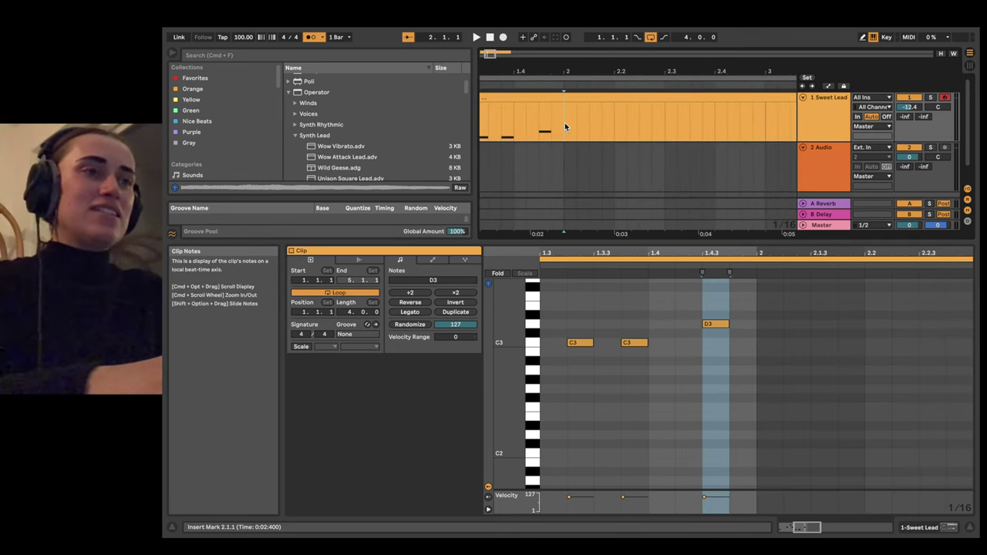
scroll(564, 126, "down", 3)
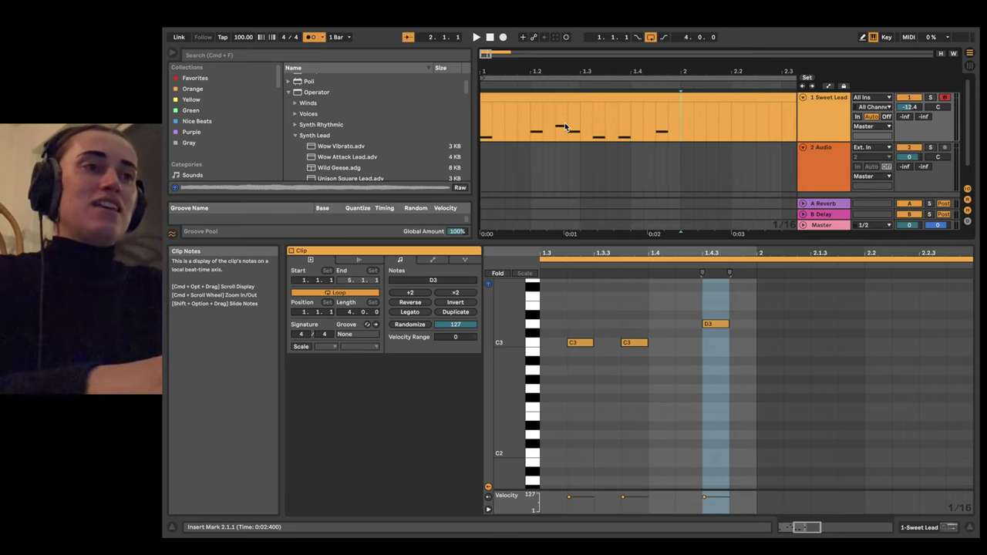
scroll(565, 129, "left", 1)
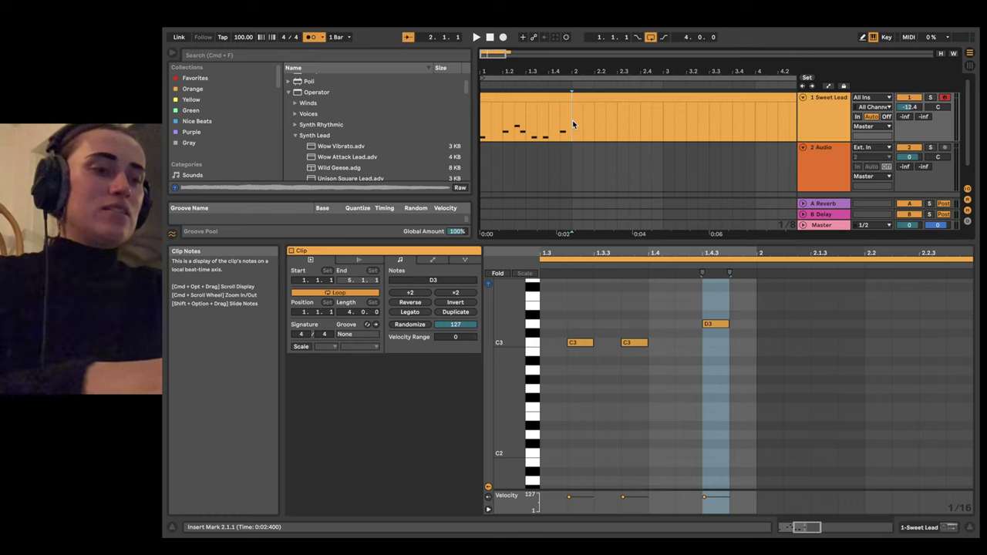
right_click(572, 124)
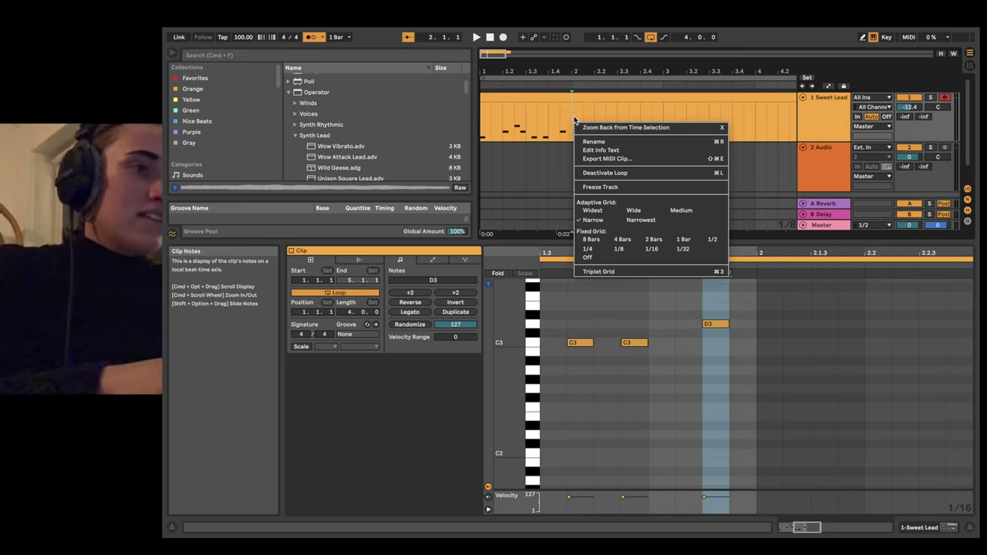
left_click(574, 116)
left_click(663, 125)
right_click(663, 127)
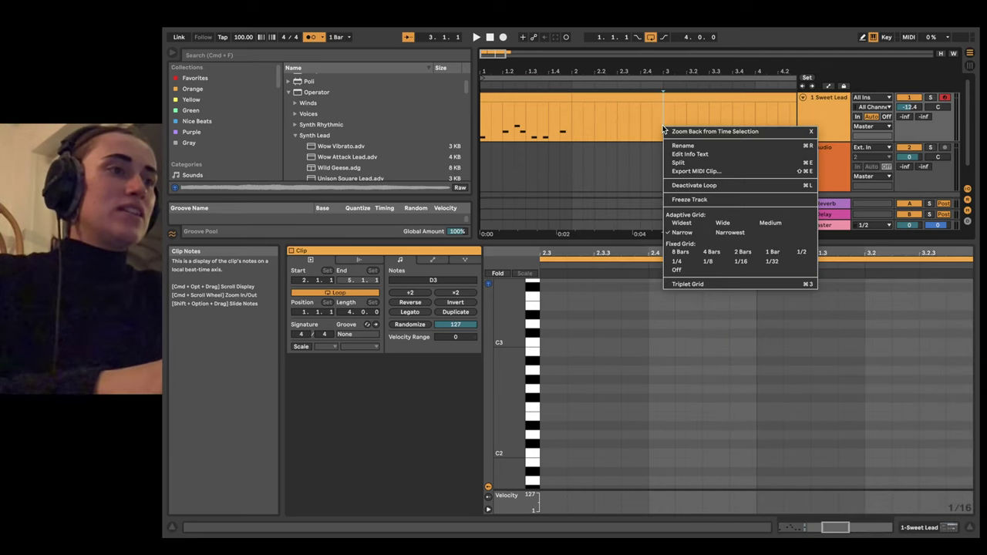
left_click(569, 116)
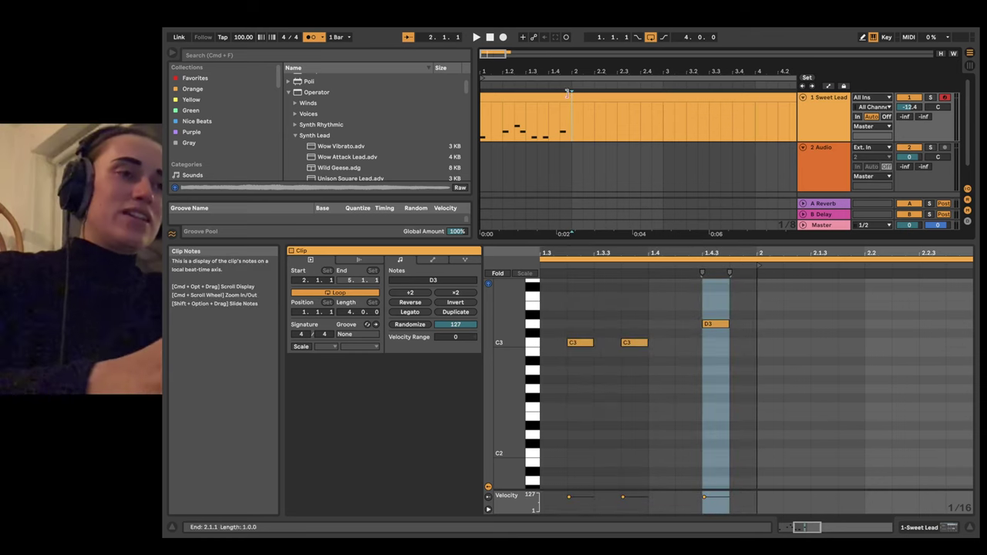
Step: Copy the one-bar clip from bar 1 into bars 2 and 3 of the Sweet Lead track
left_click(543, 103)
left_click(546, 95)
scroll(583, 158, "down", 10)
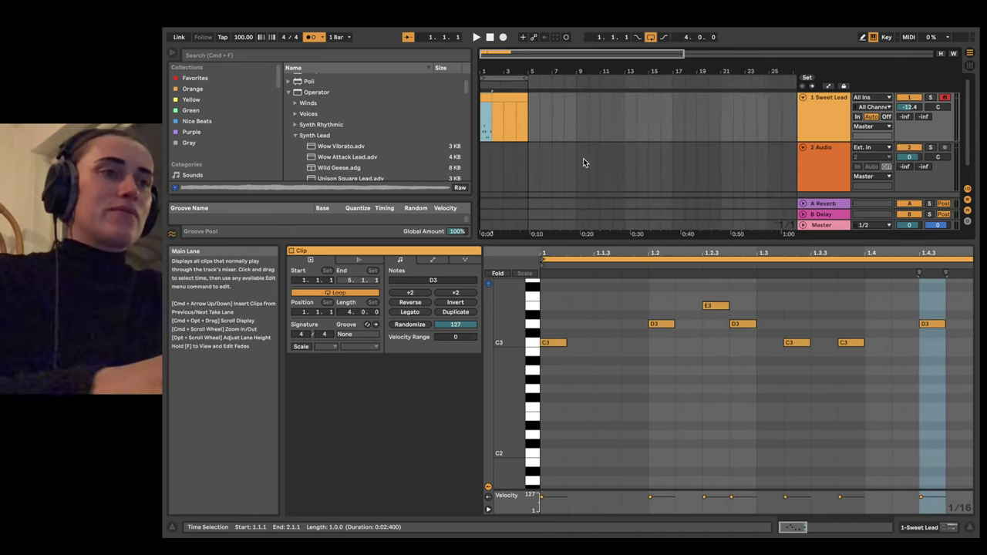
scroll(583, 158, "up", 1)
scroll(521, 109, "up", 5)
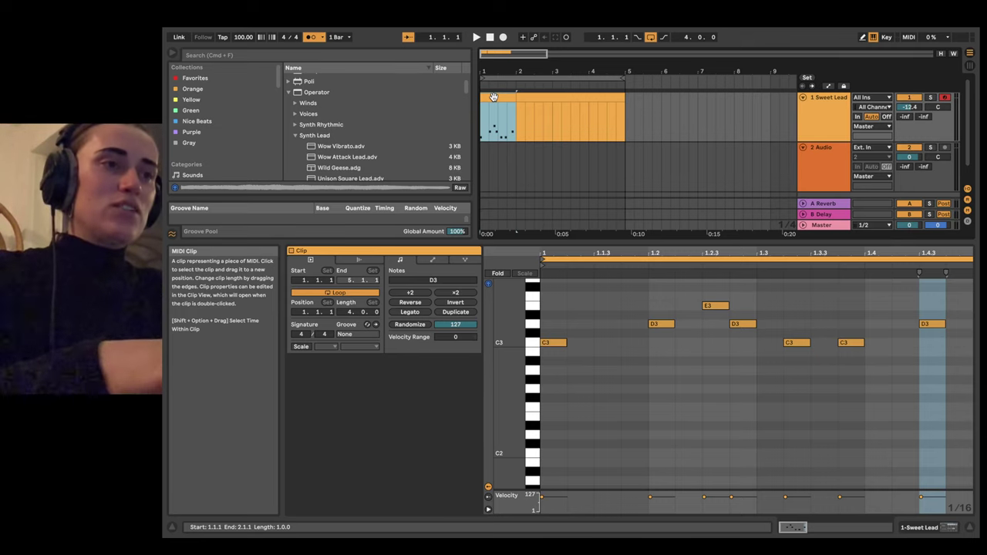
right_click(531, 97)
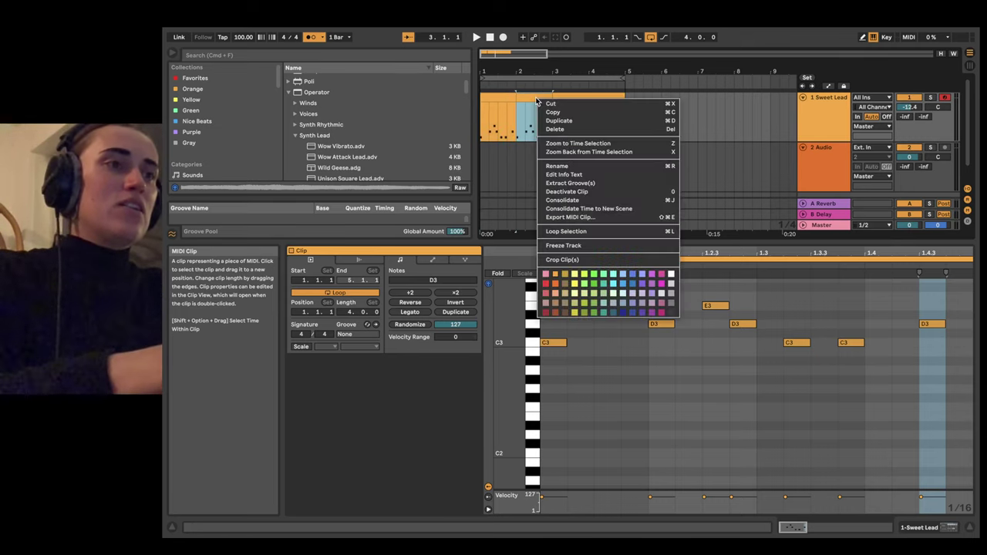
left_click(569, 126)
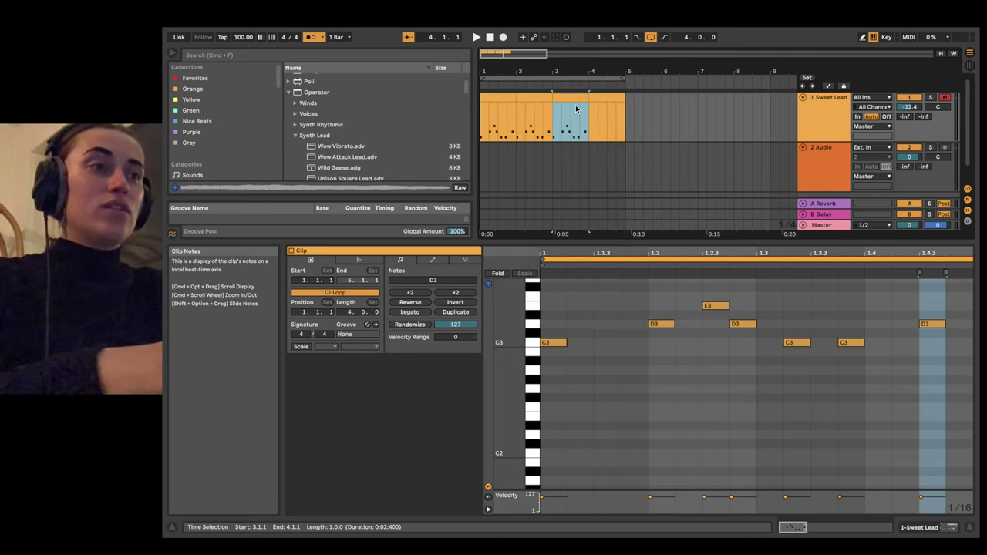
Step: Paste the one-bar clip at 4.1.1 to fill the fourth bar
right_click(577, 98)
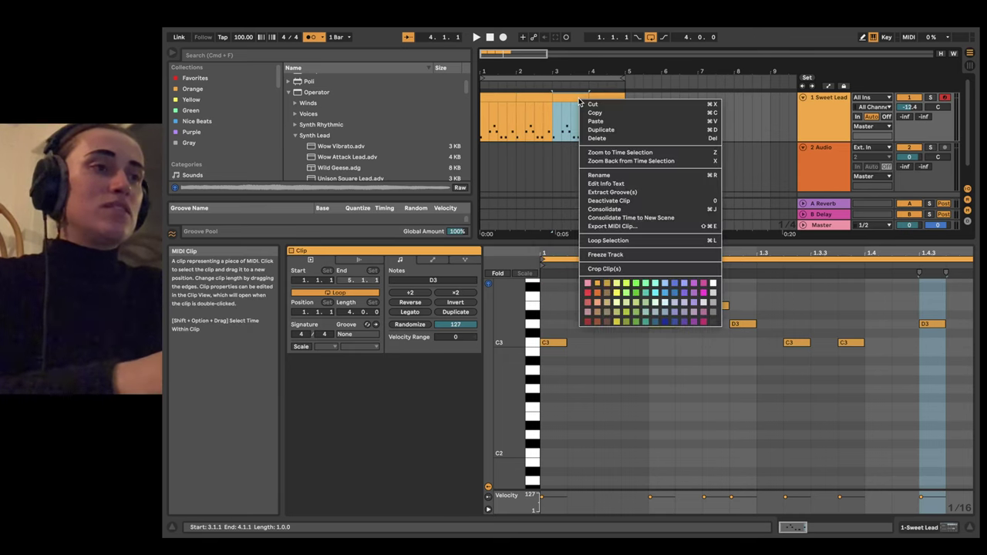
key("Escape")
left_click(594, 126)
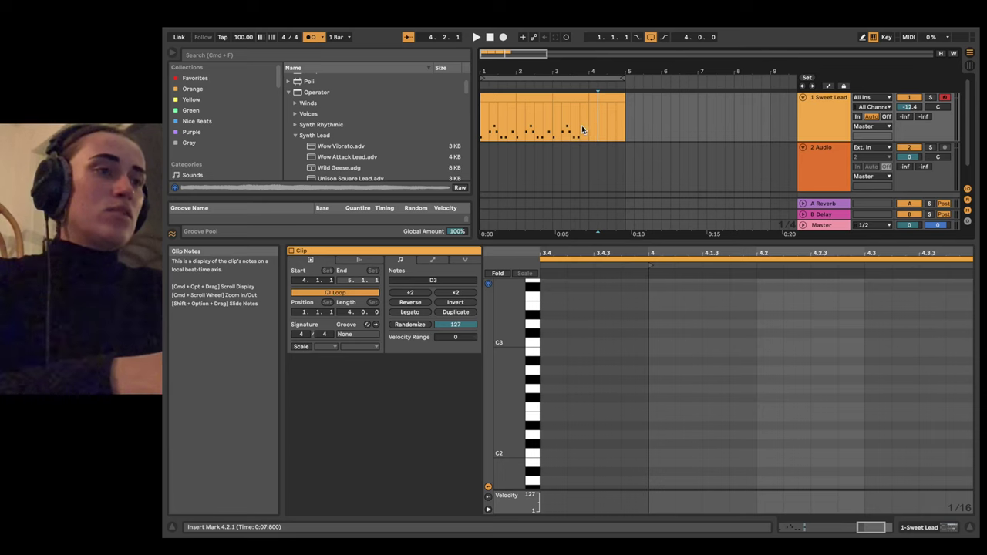
left_click(587, 133)
key("super+v")
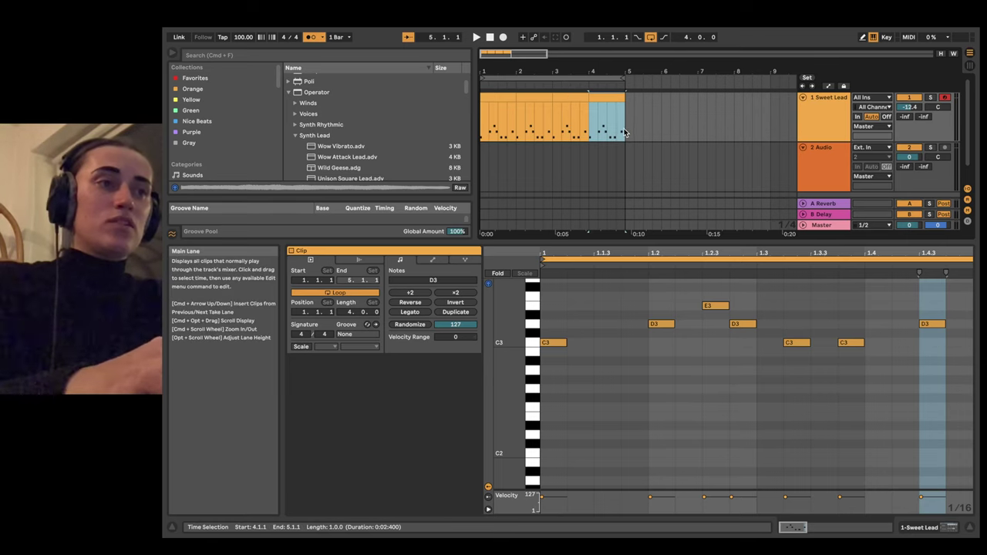
Step: Turn off the arrangement loop and shorten the loop brace to two bars, ending at bar 3
left_click_drag(624, 127, 478, 133)
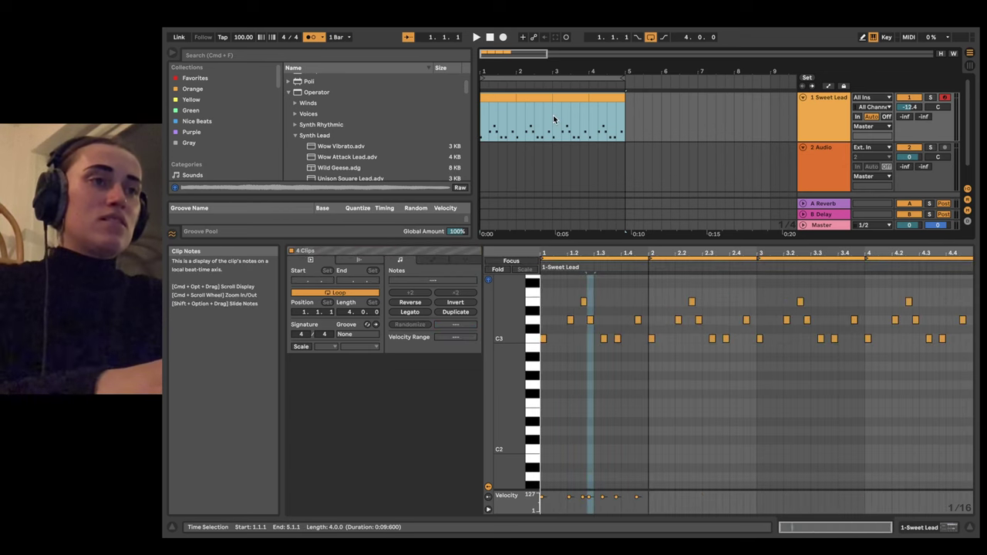
left_click(652, 38)
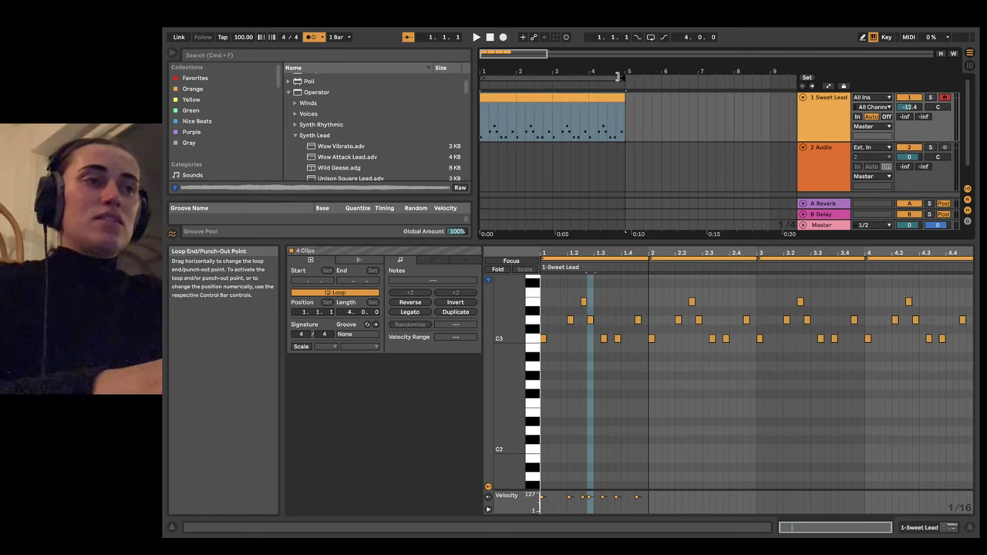
left_click_drag(619, 77, 549, 78)
Step: Select the four one-bar clips from 1.1.1 to 5.1.1 and loop that selection
left_click_drag(622, 110, 481, 116)
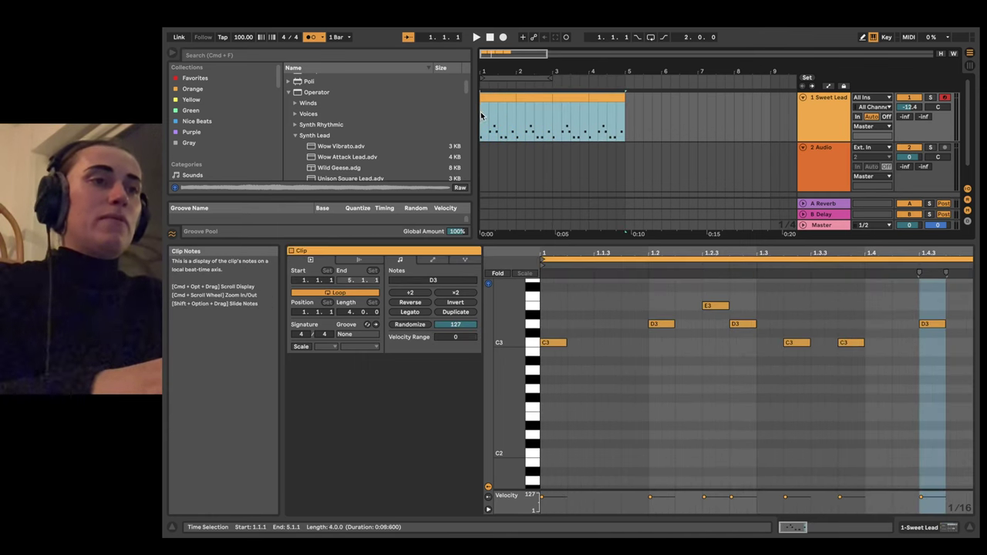
key("super+l")
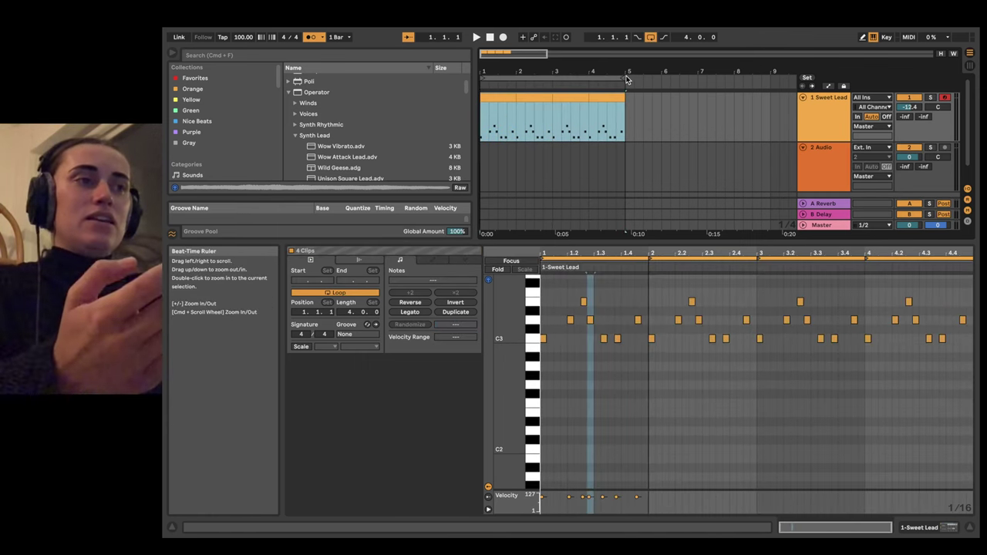
mouse_move(627, 79)
left_mouse_down()
mouse_move(550, 80)
mouse_move(624, 75)
left_mouse_up()
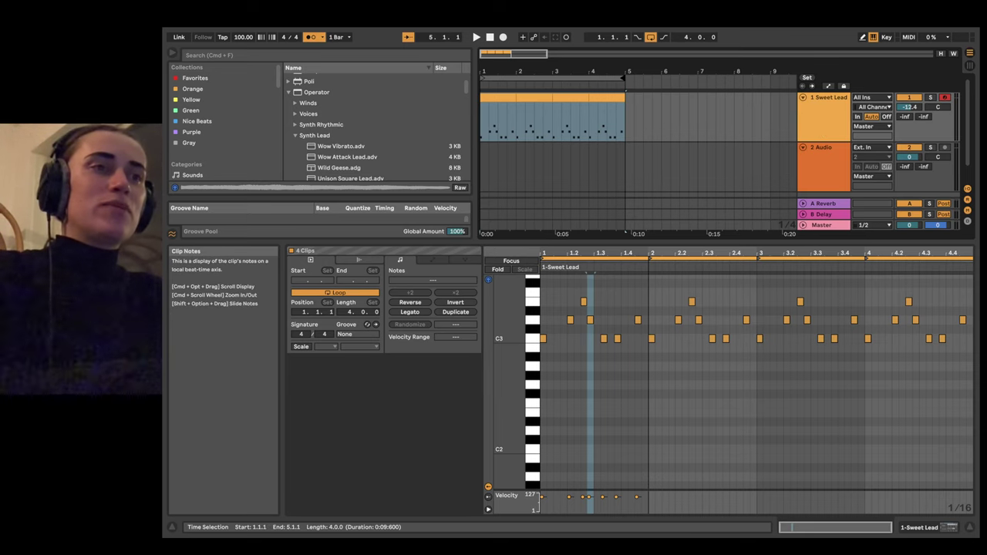
Step: Enlarge the arrangement area and play the looped four bars from 1.1.1
left_click(486, 117)
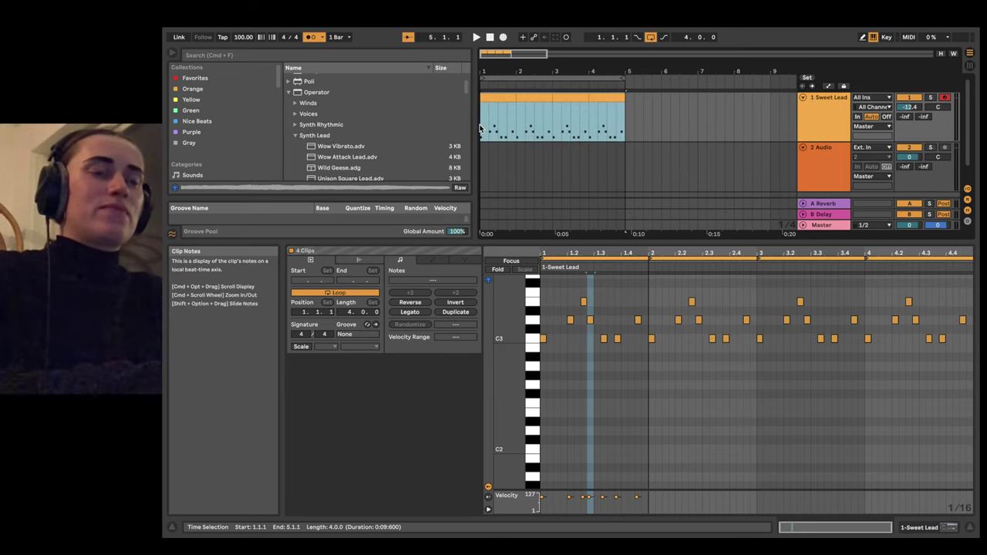
left_click(479, 129)
left_click_drag(588, 242, 591, 361)
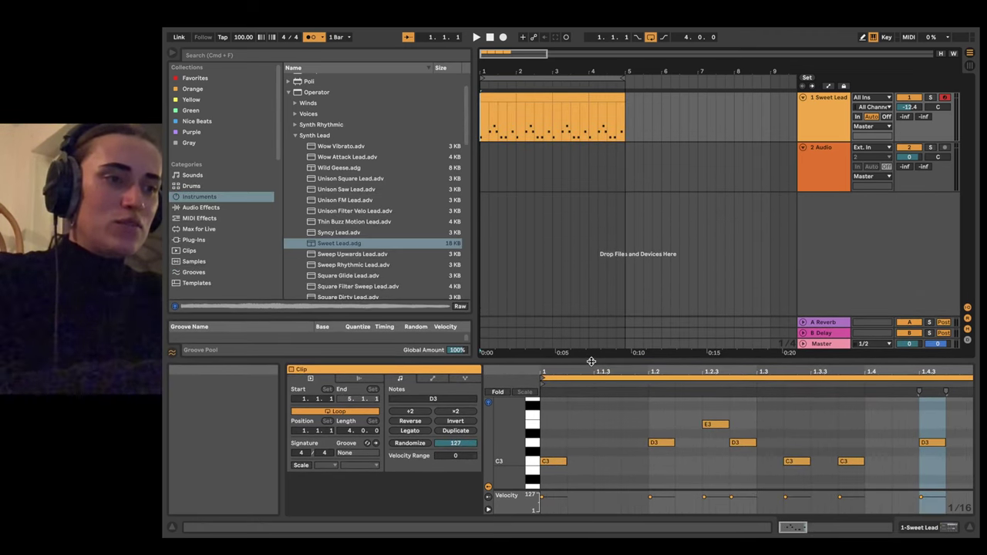
key("space")
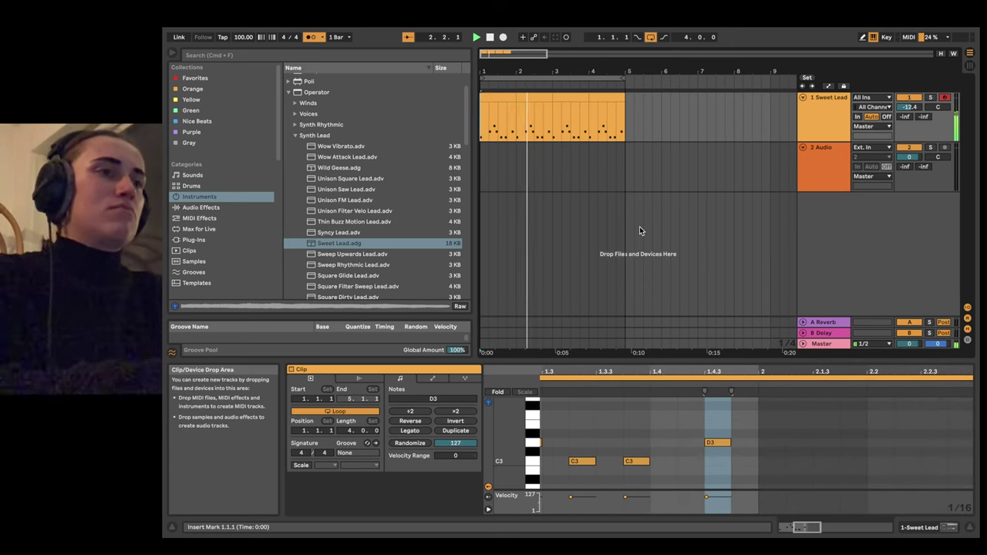
Step: Turn off the metronome and play the loop, briefly soloing the Sweet Lead track to hear it alone
left_click(311, 37)
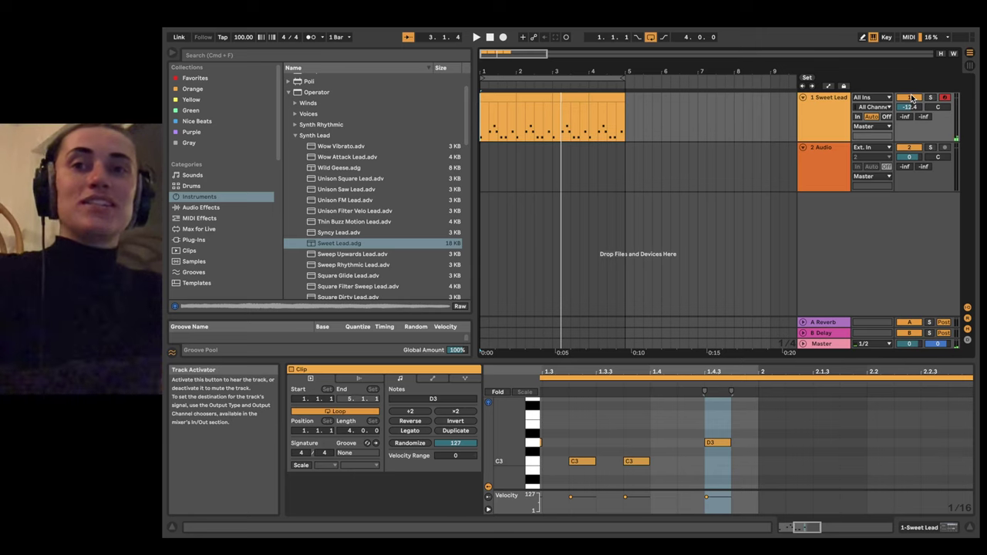
key("space")
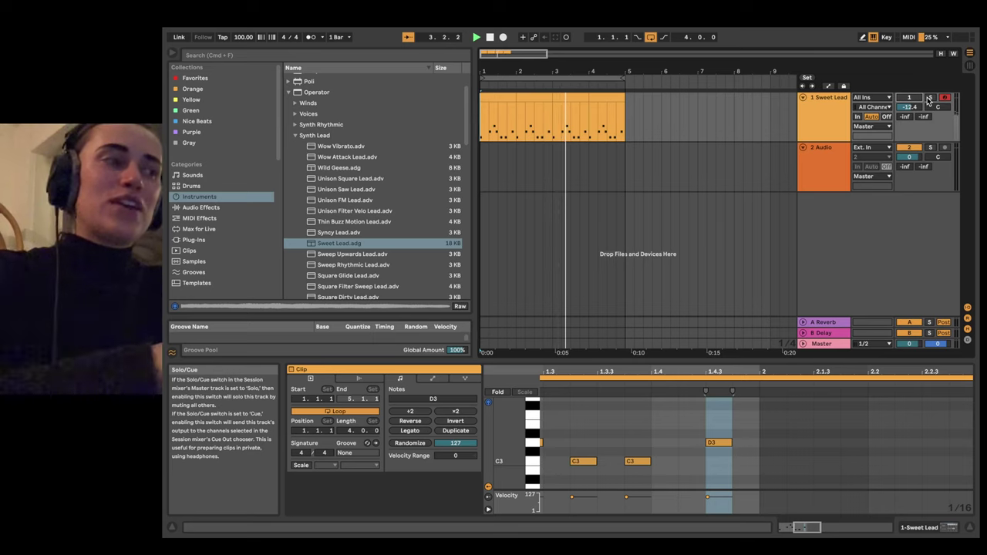
left_click(929, 99)
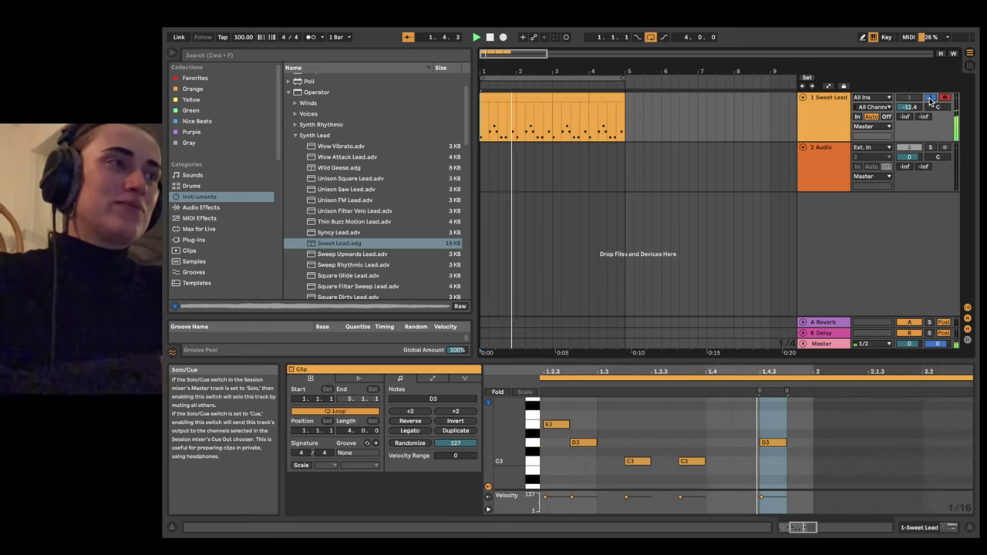
left_click(929, 99)
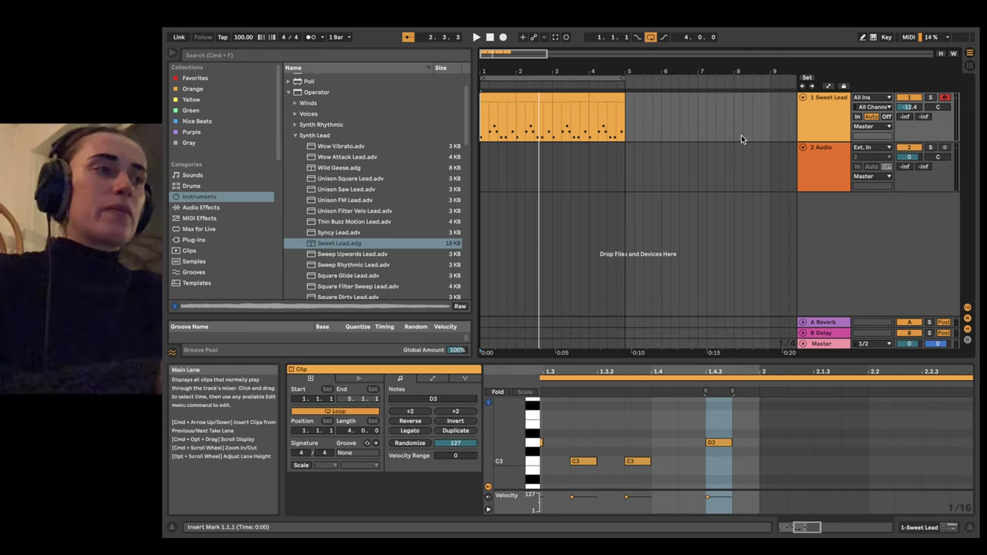
Step: Rename the Sweet Lead track as MIDI-SYNTH
left_click(834, 171)
left_click(828, 133)
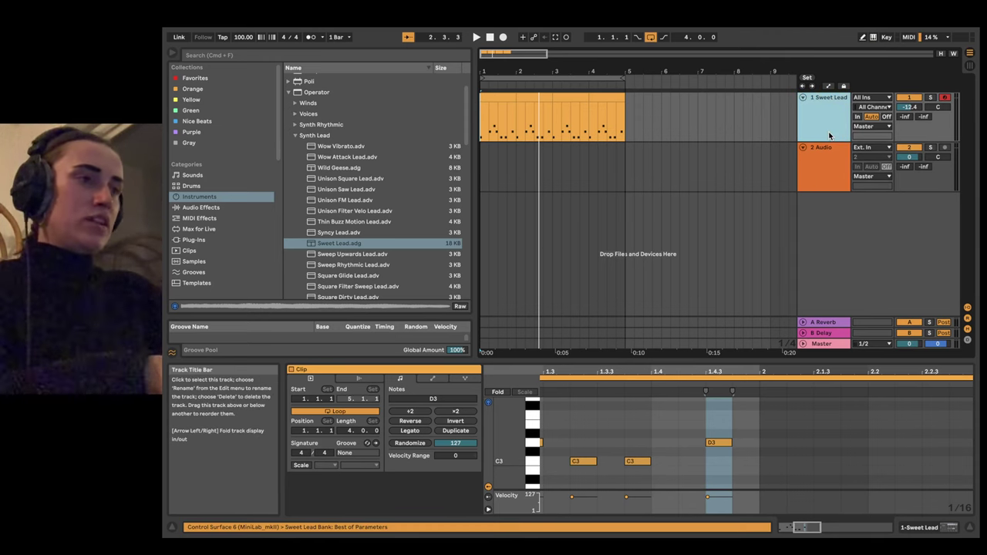
key("super+r")
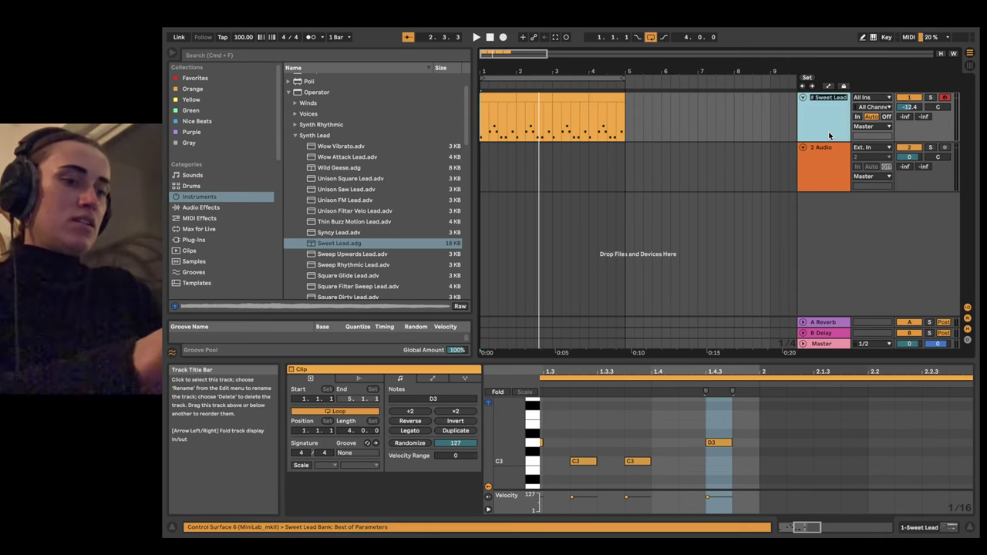
type("MIDI-SYNTH")
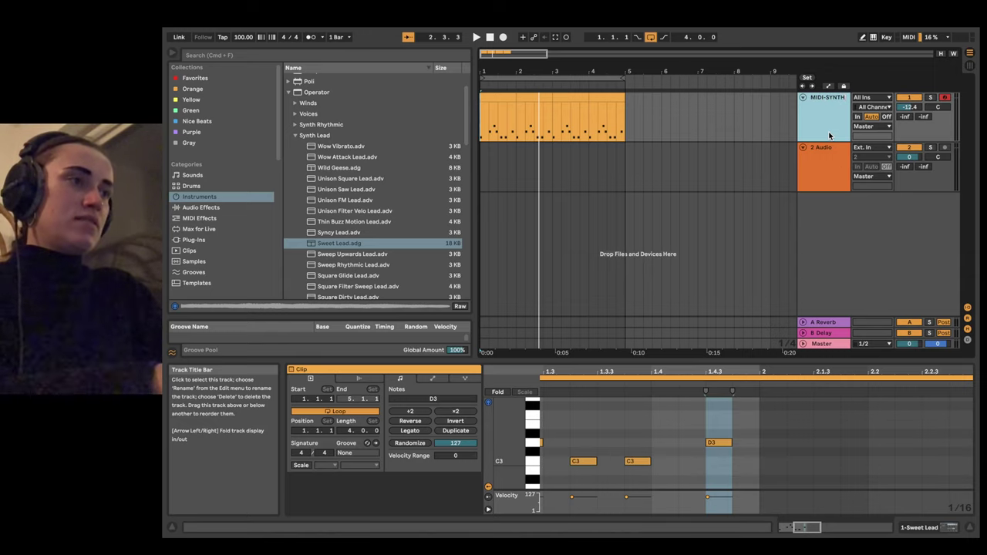
key("Return")
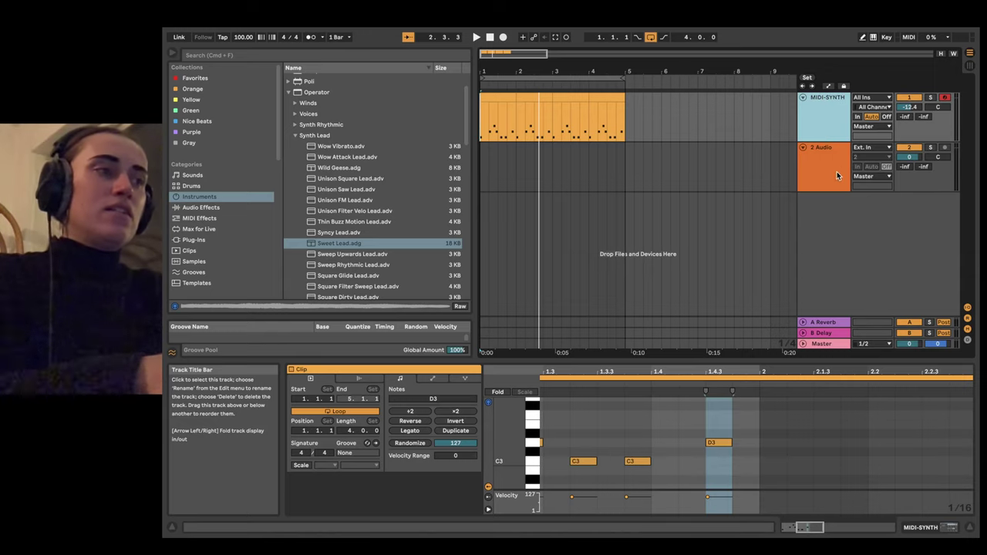
Step: Rename the second track as AUDIO
left_click(831, 155)
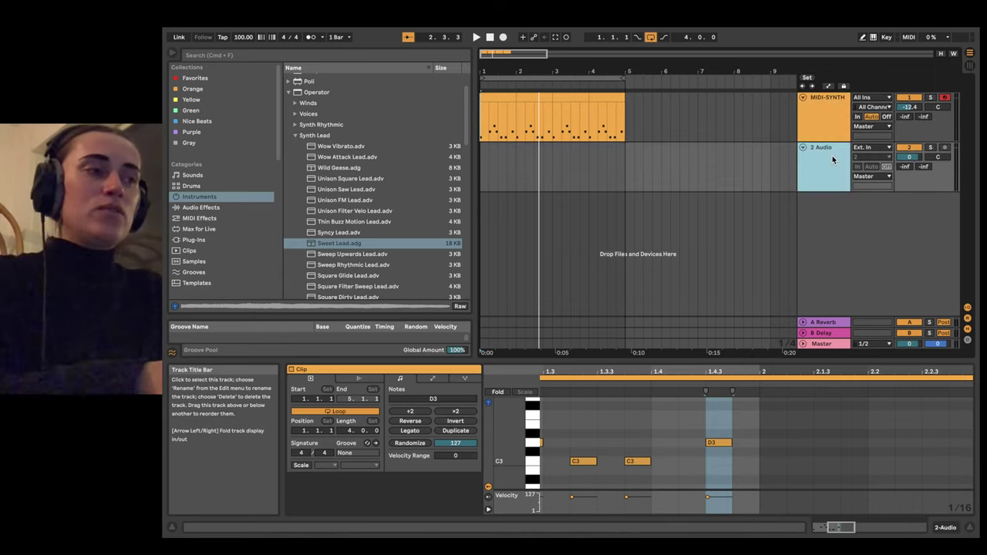
right_click(833, 157)
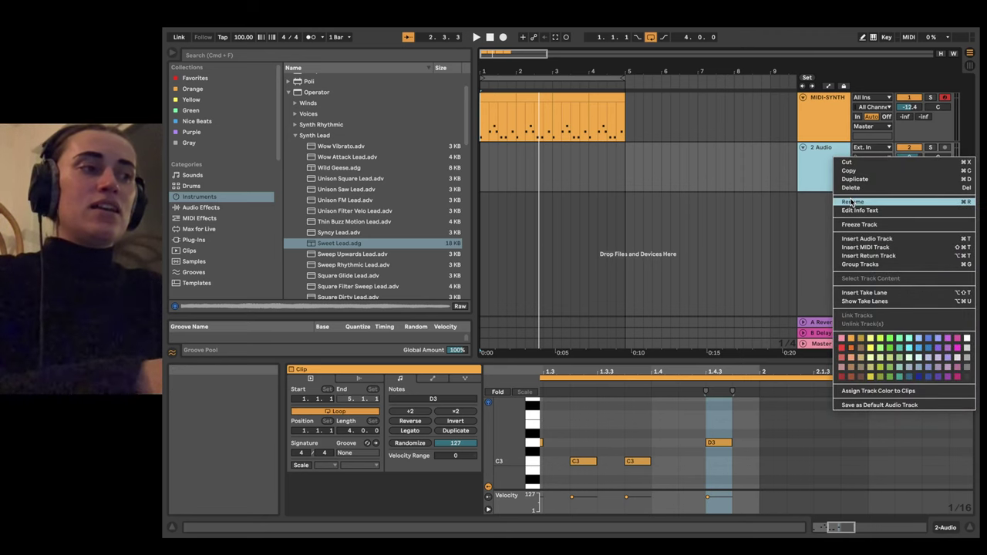
left_click(825, 168)
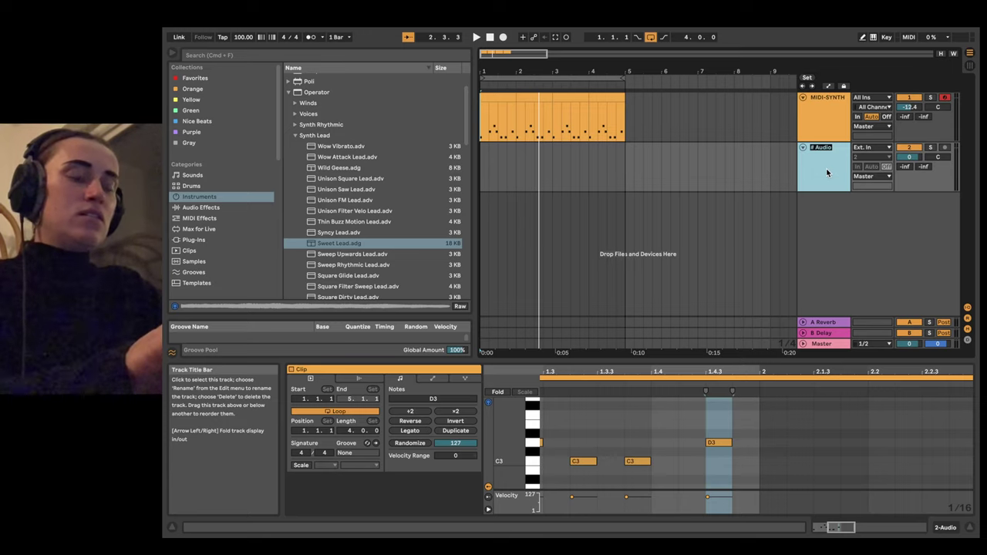
key("Return")
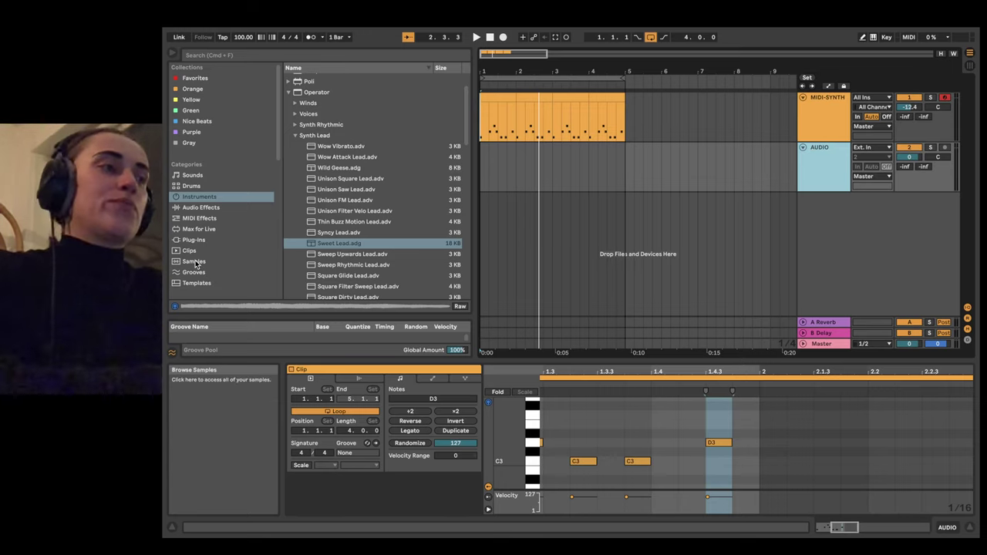
Step: Search the sample library for "kick" and preview Kick Vinyl DLD 3.wav
left_click(741, 159)
left_click(832, 166)
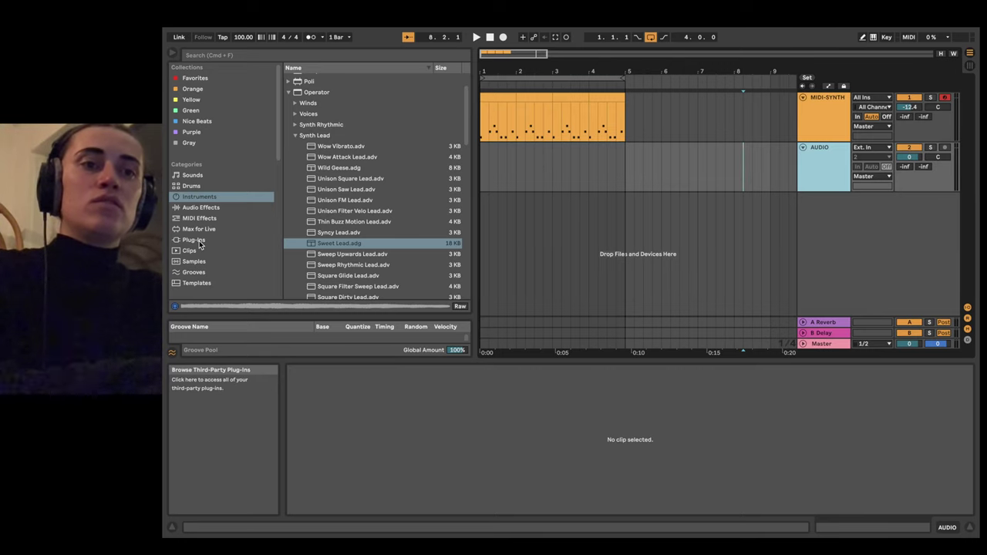
left_click(191, 261)
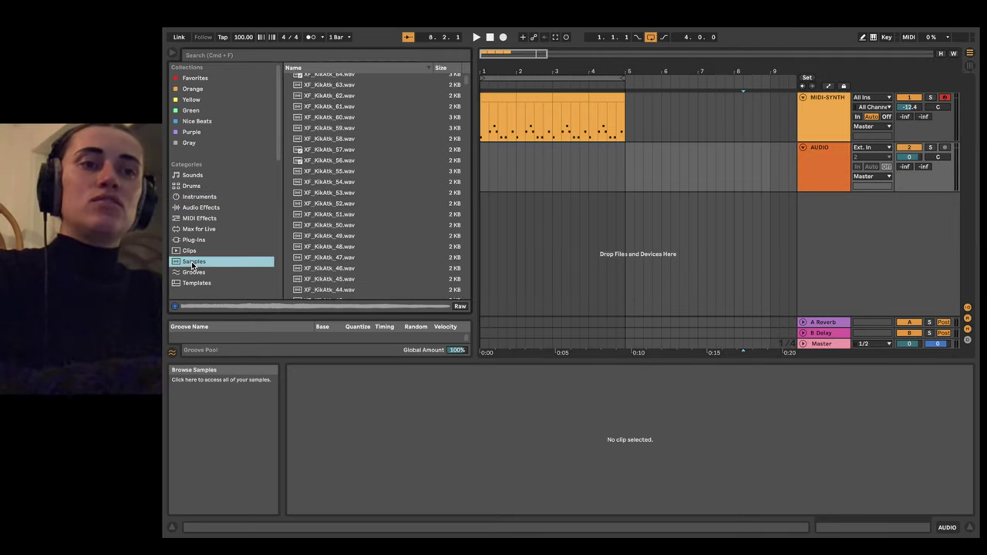
left_click(350, 55)
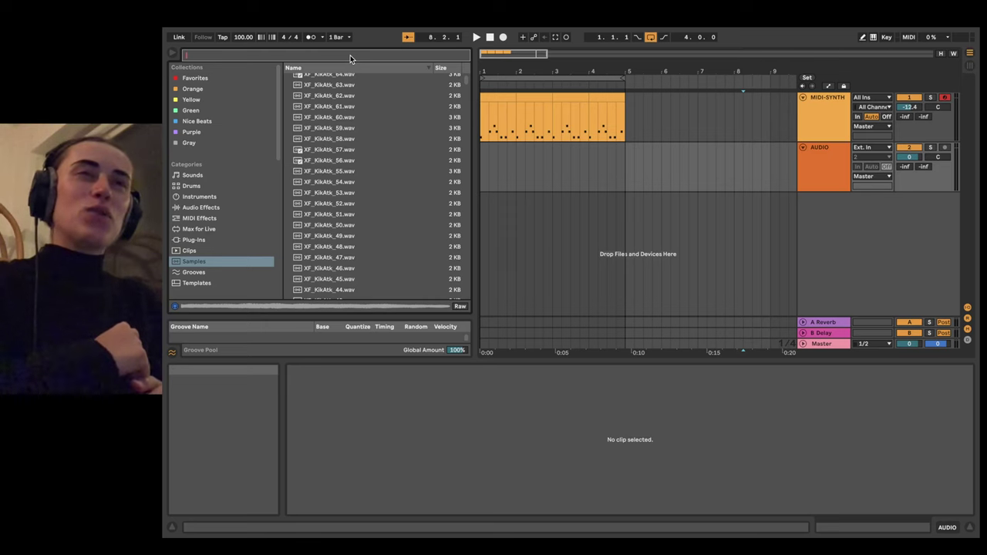
type("kick")
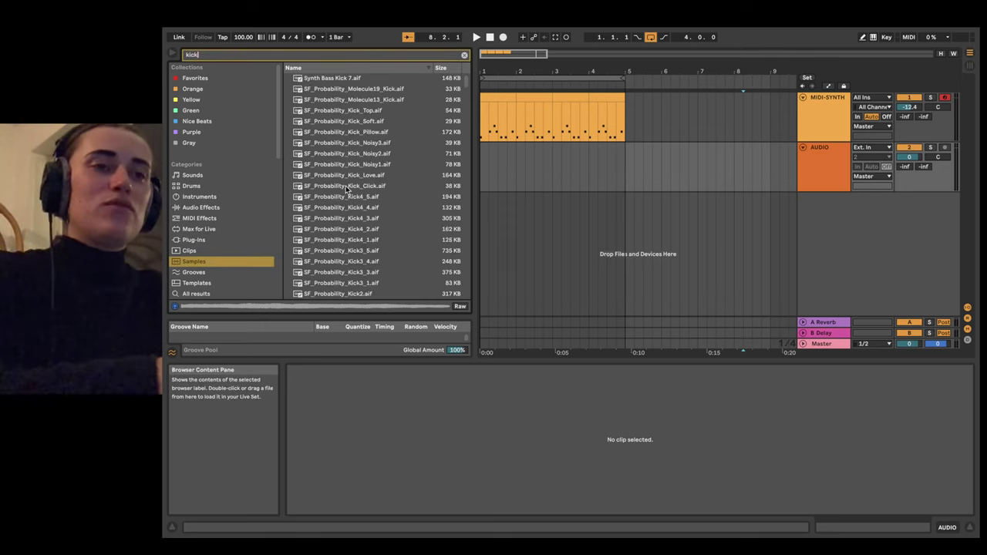
scroll(347, 189, "down", 10)
left_click(346, 185)
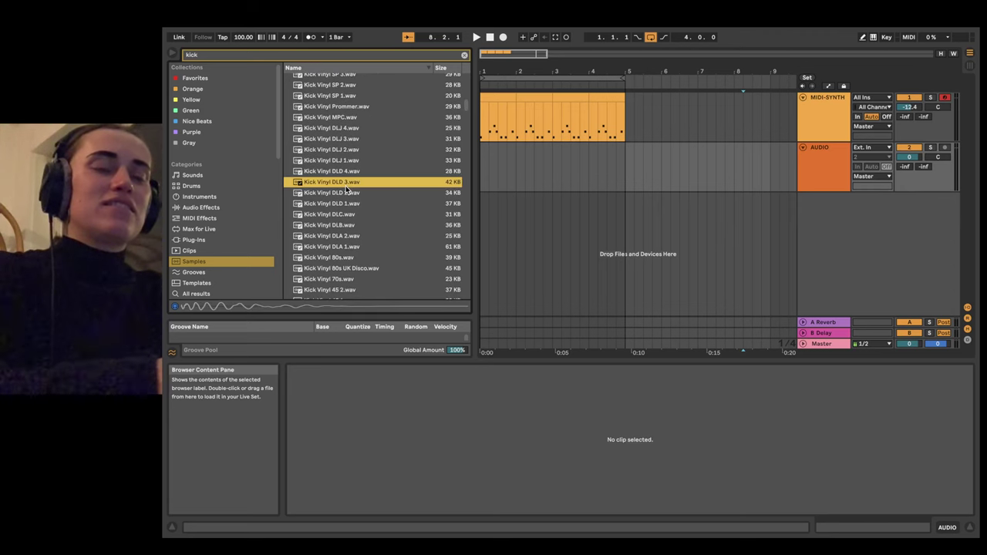
Step: Place the Kick Vinyl DLD 3.wav sample at 1.1.1 on the AUDIO track
scroll(516, 169, "up", 5)
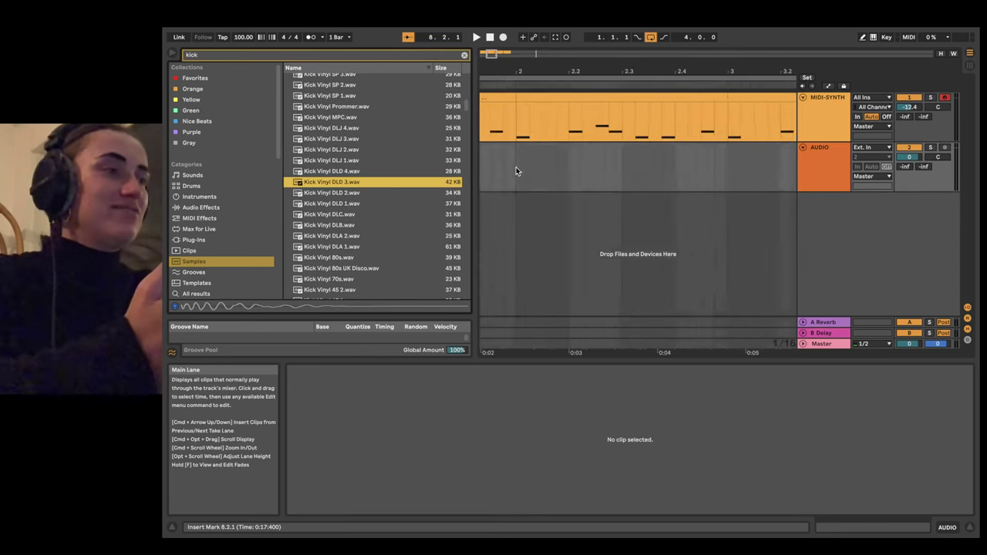
scroll(516, 170, "down", 5)
scroll(515, 167, "down", 2)
scroll(510, 164, "up", 5)
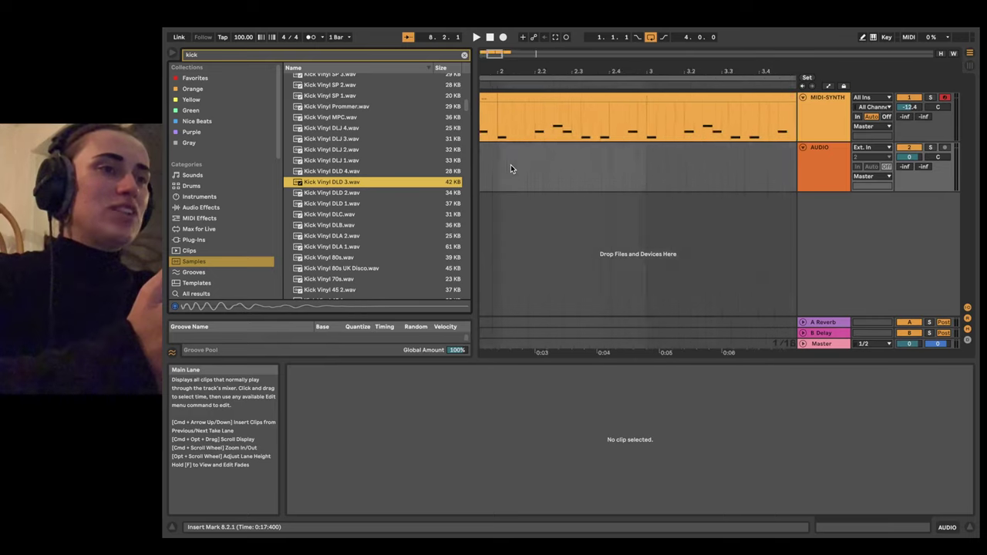
scroll(542, 160, "up", 4)
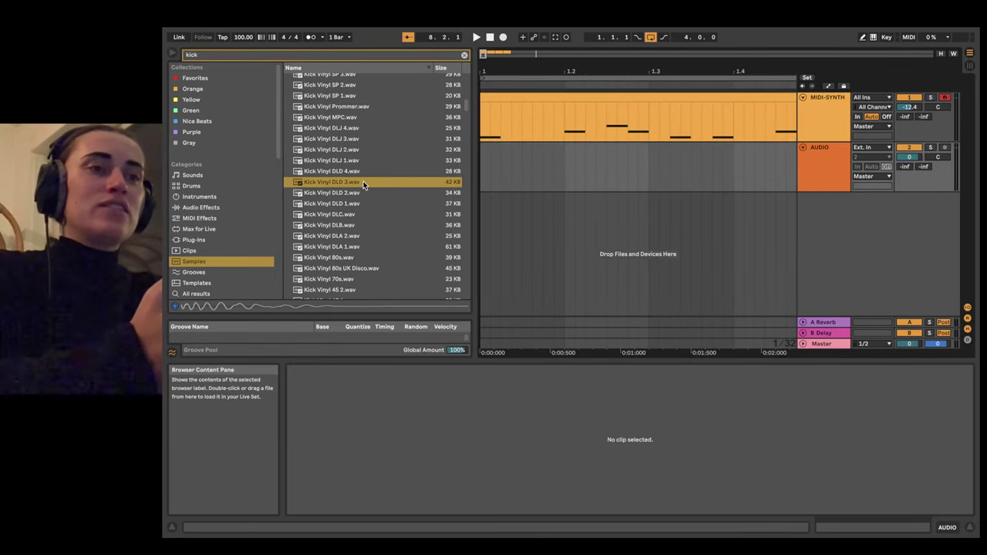
left_click_drag(364, 185, 485, 165)
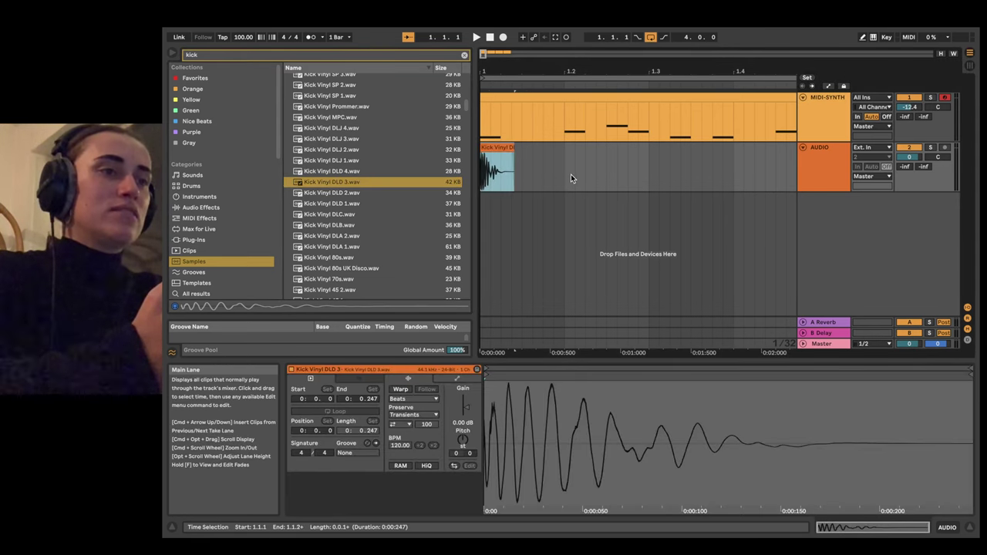
Step: Play the arrangement with the kick and lower the AUDIO track's volume to -6.1 dB
scroll(571, 170, "down", 4)
scroll(567, 181, "down", 3)
key("space")
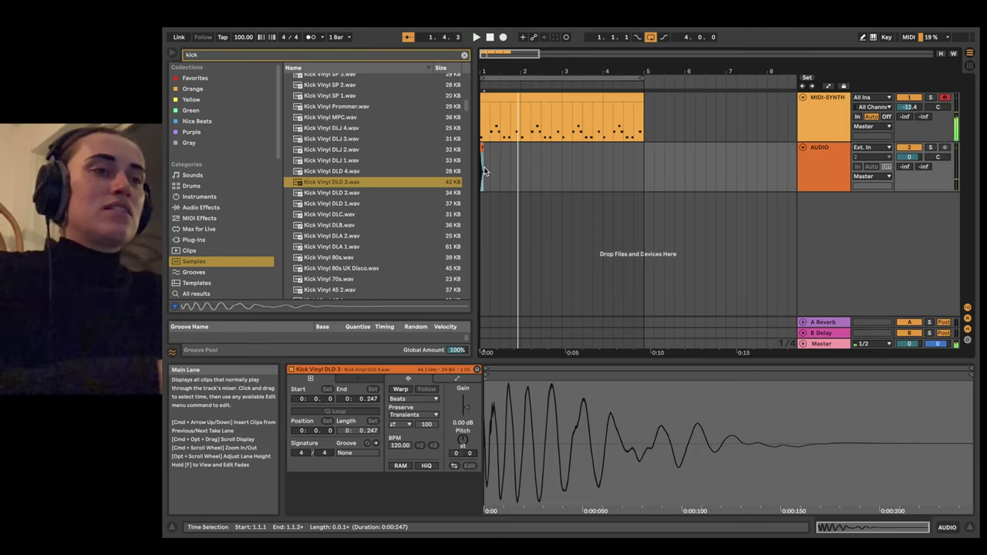
scroll(484, 167, "up", 5)
scroll(519, 163, "left", 1)
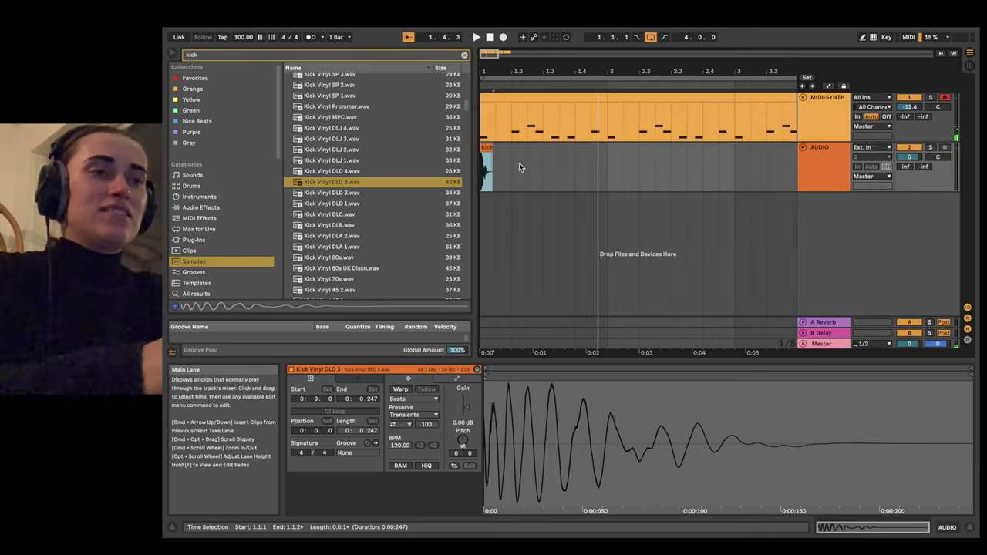
scroll(484, 146, "up", 4)
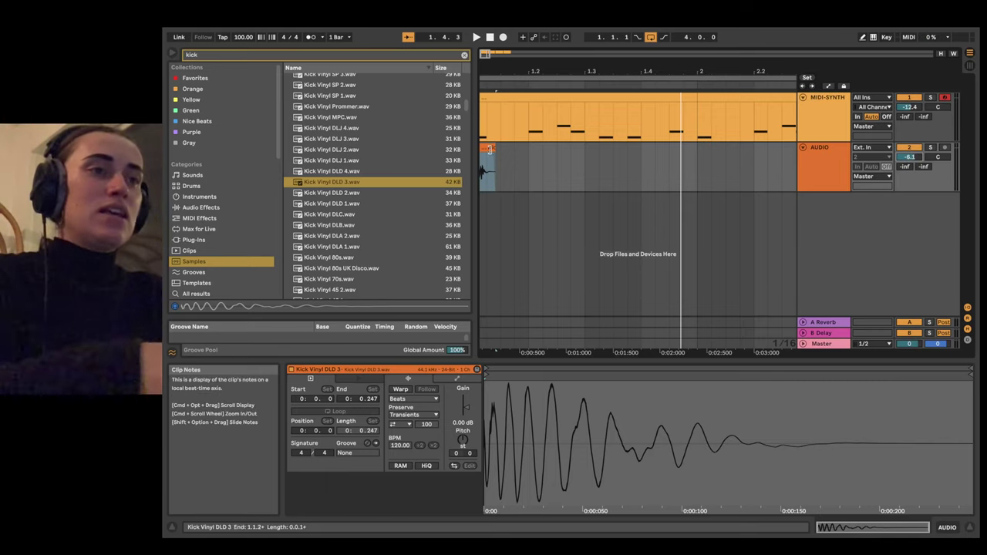
scroll(546, 154, "left", 1)
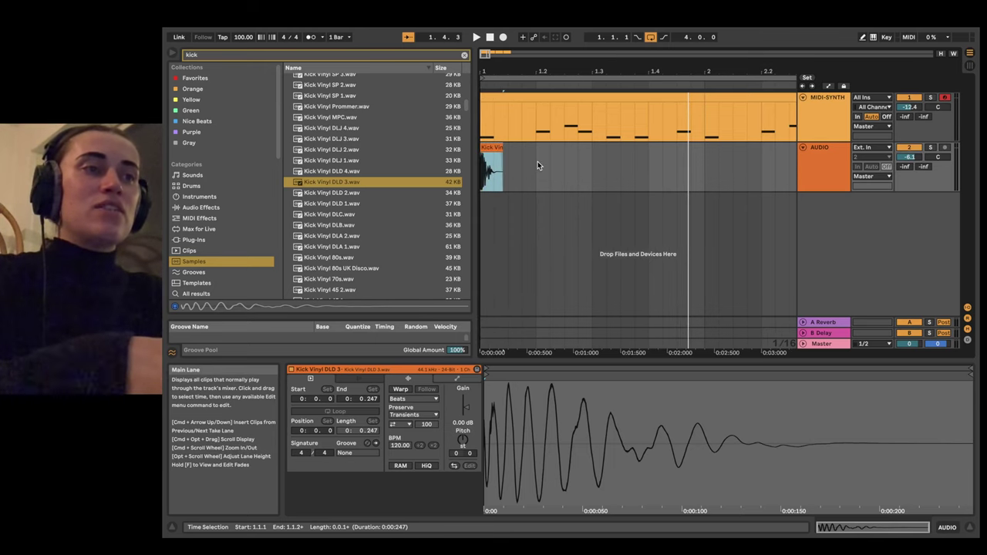
Step: Select the first bar of the AUDIO track from 1.1.1 to 2.1.1 and duplicate it three times to fill four bars
left_click(537, 162)
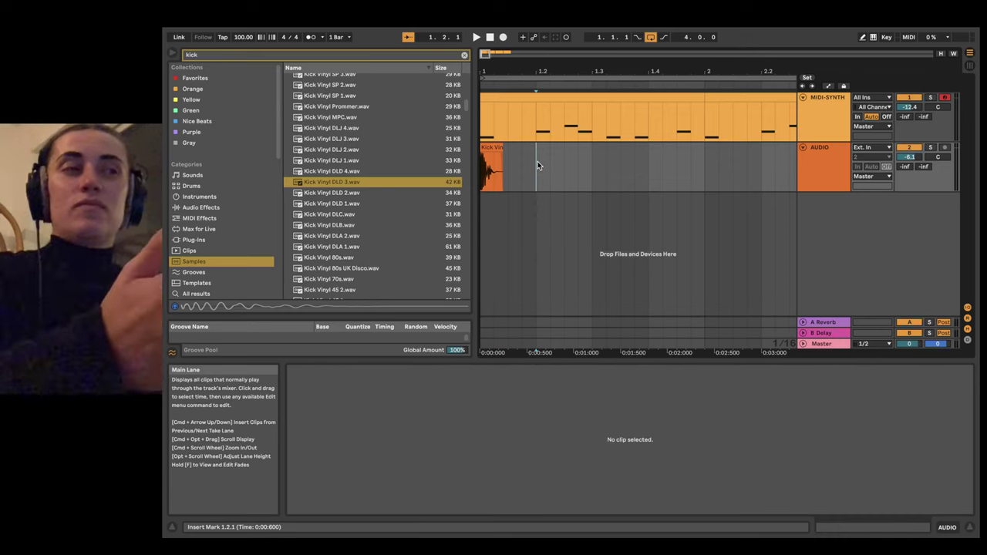
left_click_drag(708, 176, 482, 171)
left_click(698, 174)
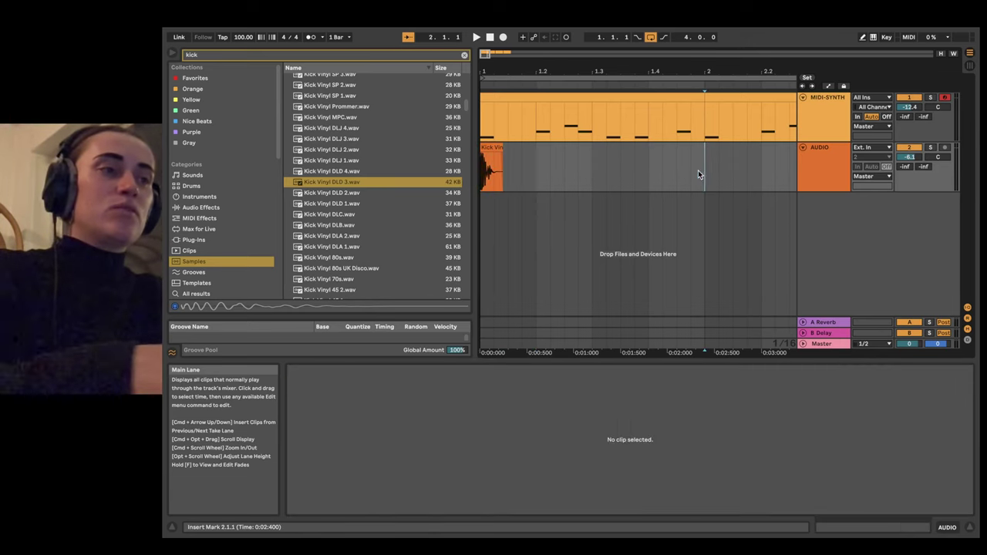
left_click_drag(706, 174, 460, 171)
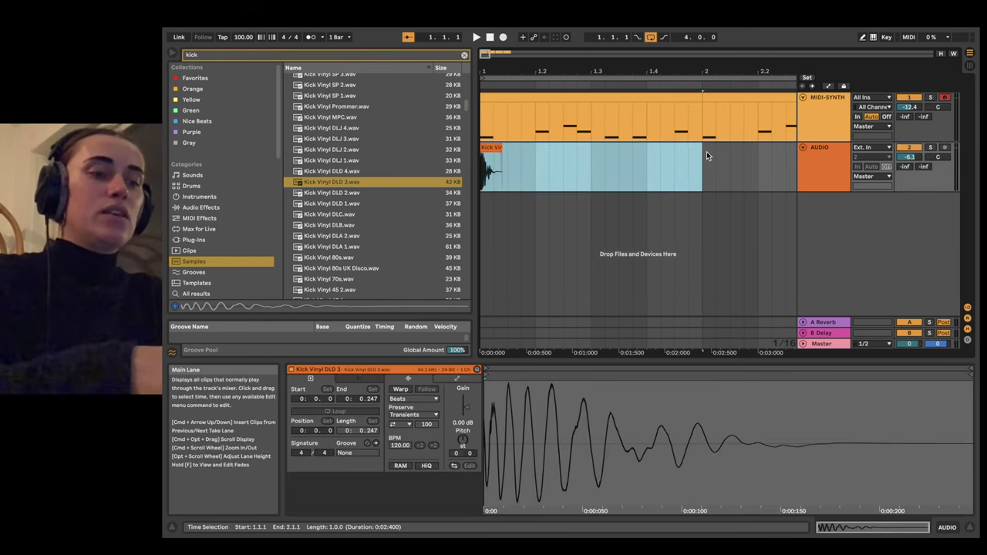
key("super+d")
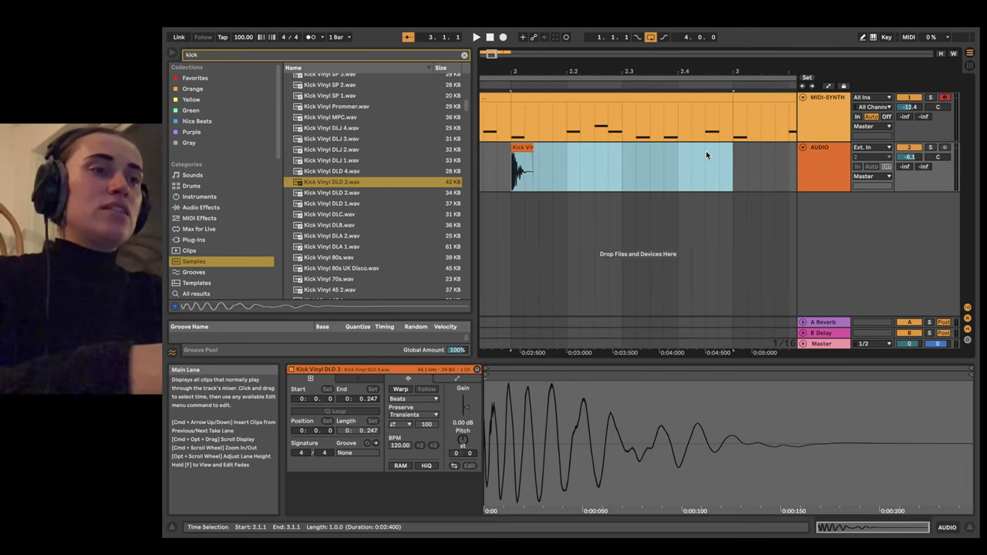
key("minus")
key("minus")
key("minus")
key("super+d")
key("super+d")
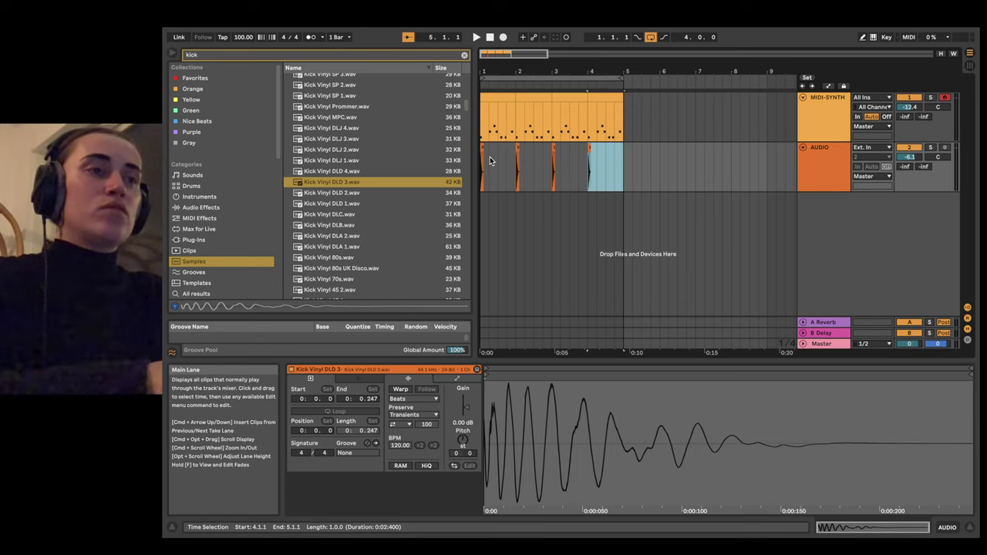
Step: Play the loop and balance the volumes, setting AUDIO to -6.9 dB and MIDI-SYNTH to -15.2 dB
key("space")
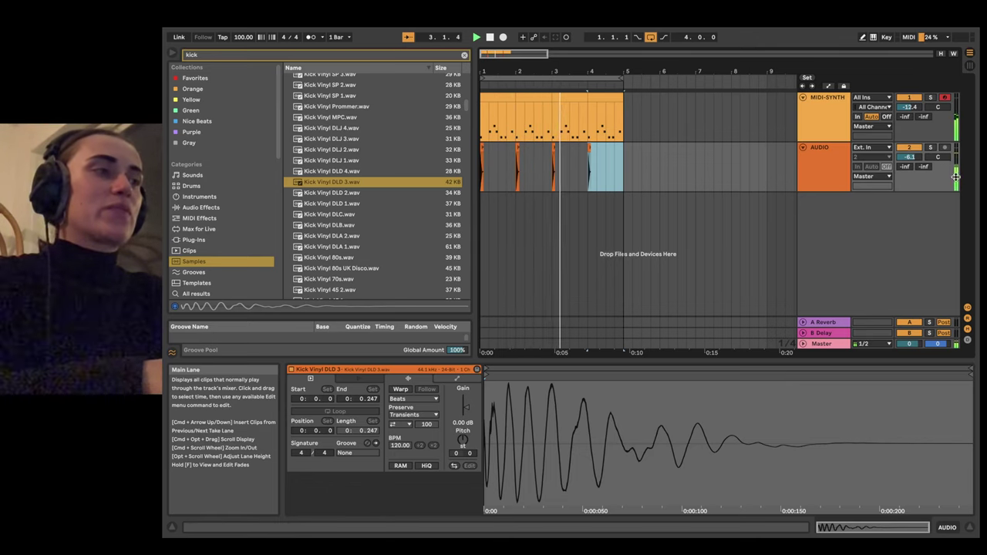
mouse_move(910, 157)
left_mouse_down()
mouse_move(910, 172)
mouse_move(910, 159)
left_mouse_up()
left_click_drag(910, 106, 909, 110)
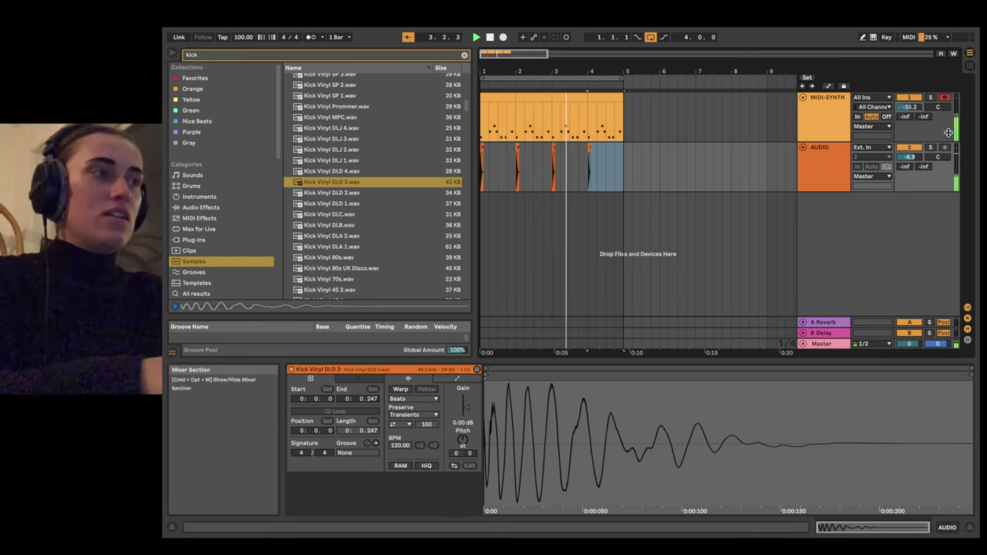
Step: Solo the AUDIO track and the MIDI-SYNTH track in turn to compare them, and end with no track soloed
left_click(930, 147)
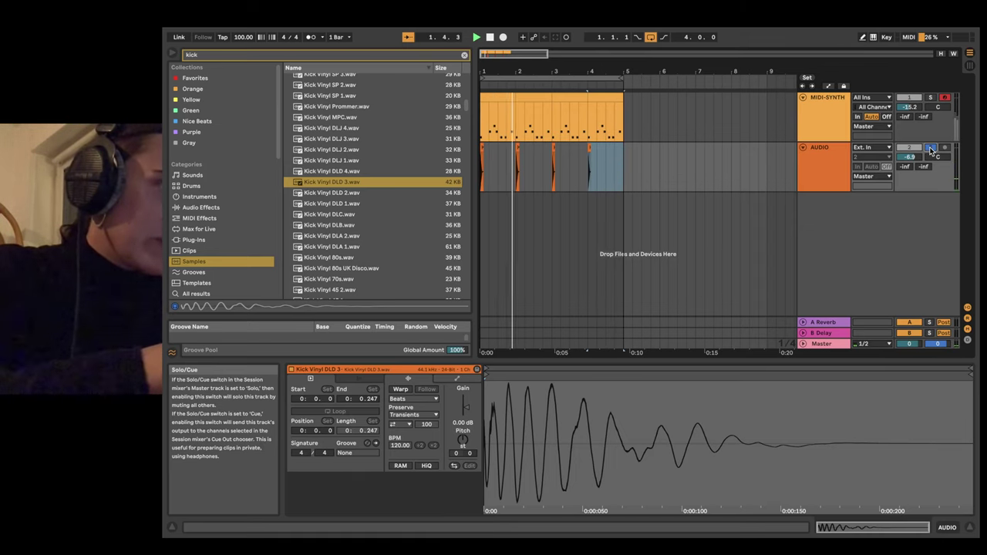
left_click(932, 98)
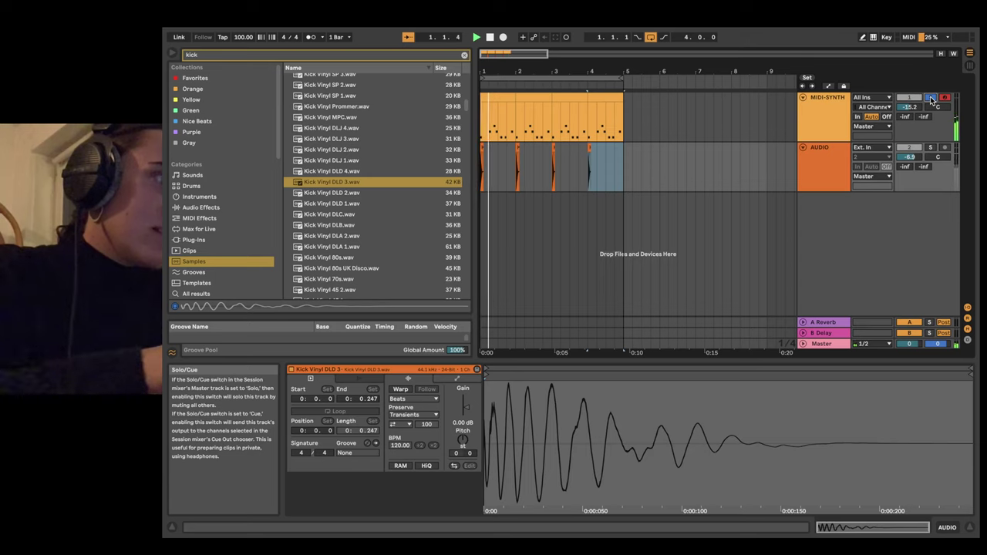
left_click(930, 100)
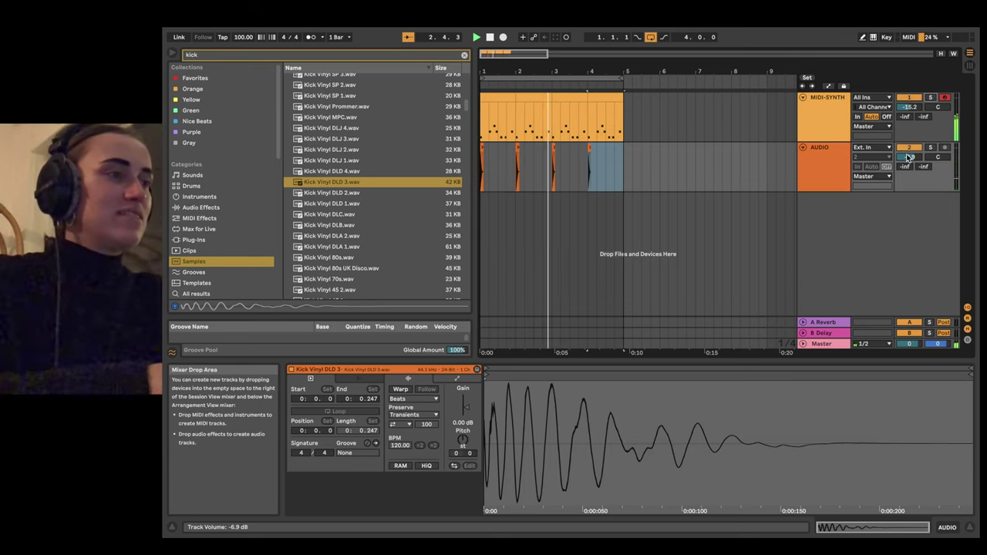
Step: Stop playback, replace the sample search with "snare" and audition Snare Vinyl DLA 4.wav
key("space")
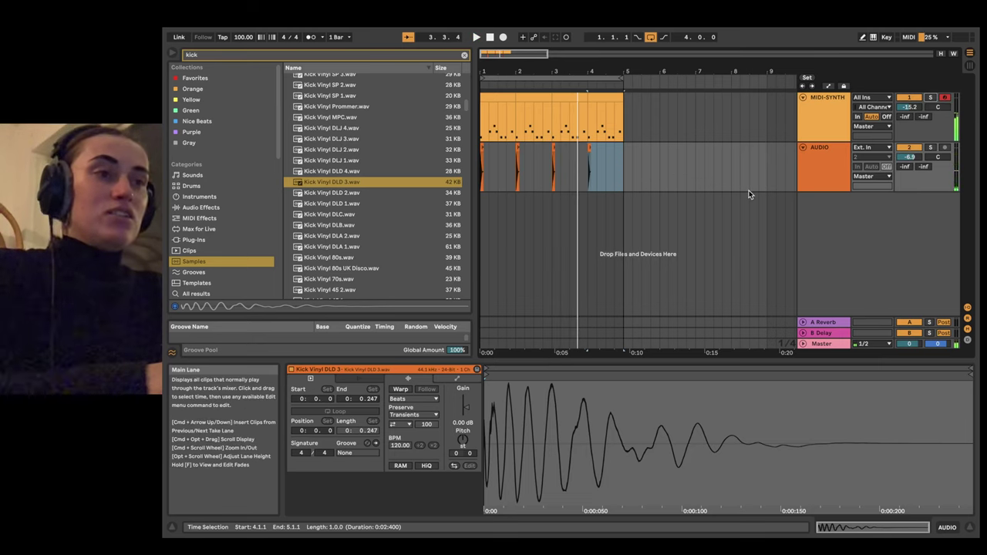
left_click(337, 53)
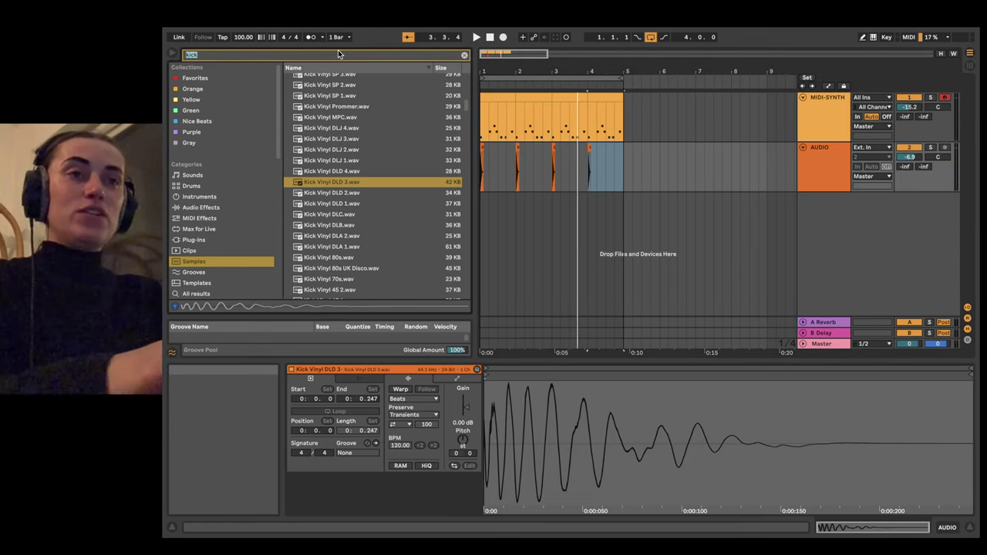
key("BackSpace")
key("BackSpace")
key("BackSpace")
type("snare")
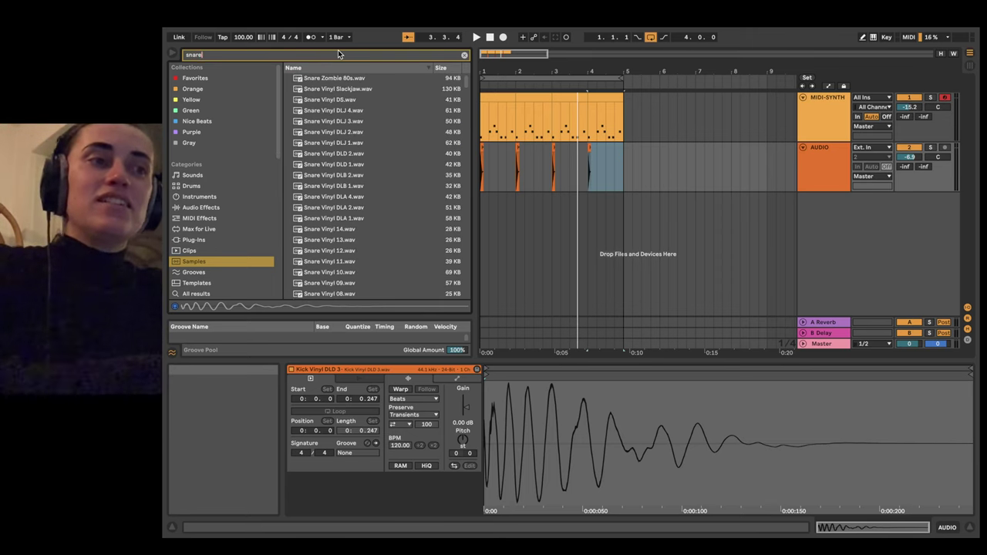
left_click(332, 196)
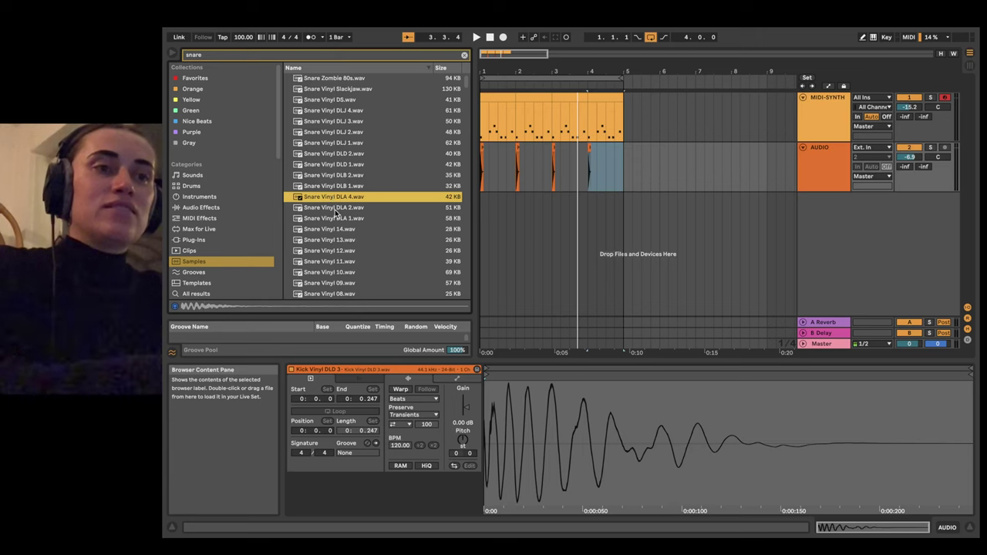
Step: Try placing Snare Vinyl DLA 4.wav at 1.3.1 on a new track, play it and undo the placement
left_click(510, 202)
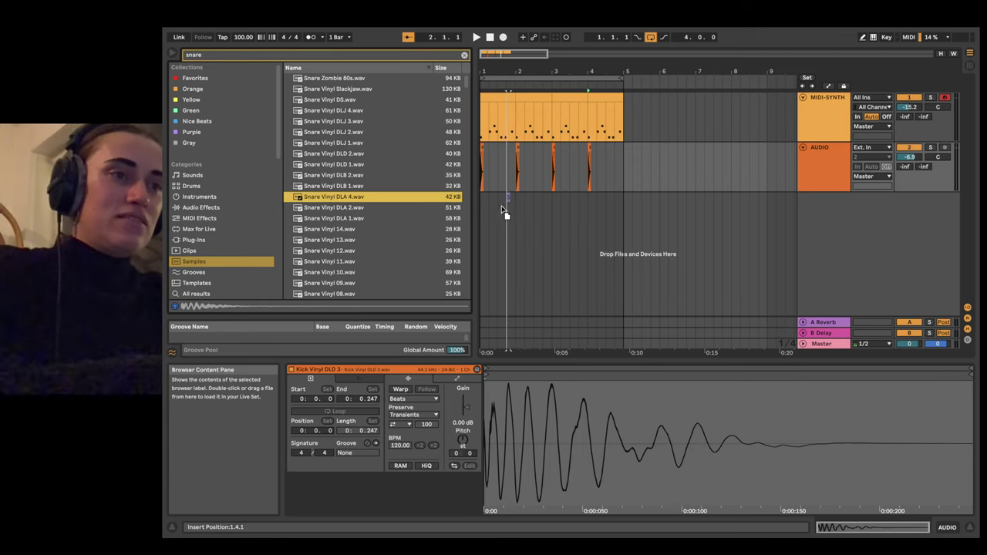
left_click(499, 212)
left_click_drag(497, 208, 498, 208)
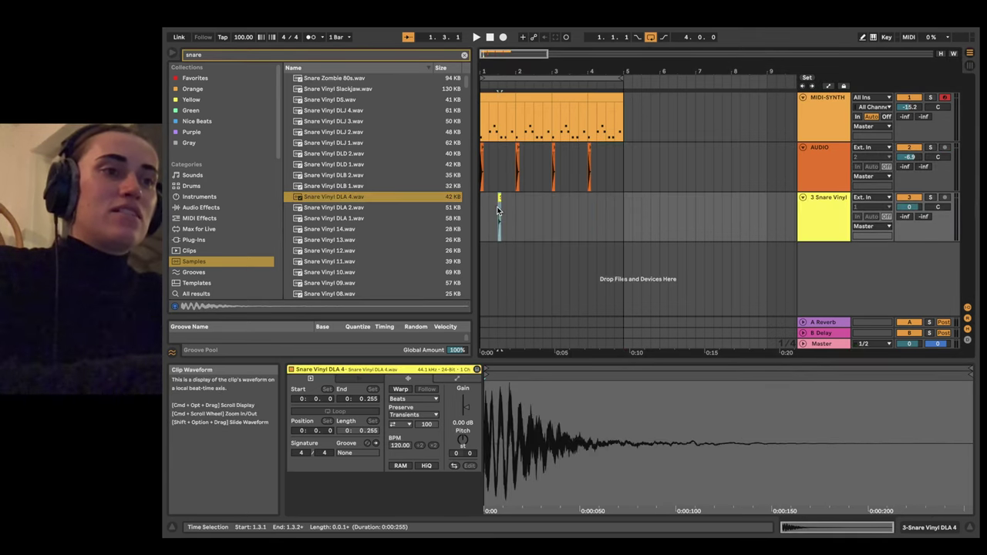
left_click(482, 209)
key("space")
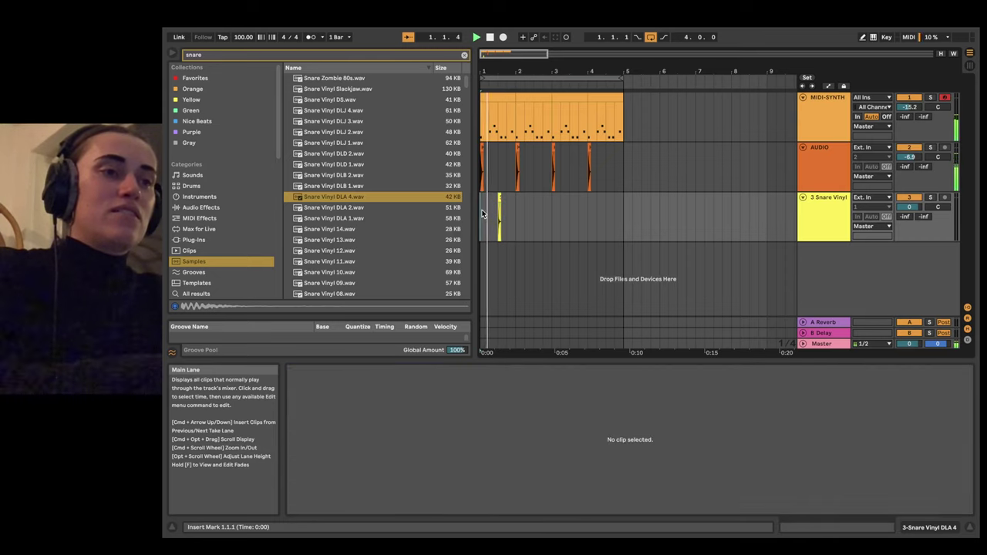
key("space")
key("ctrl+z")
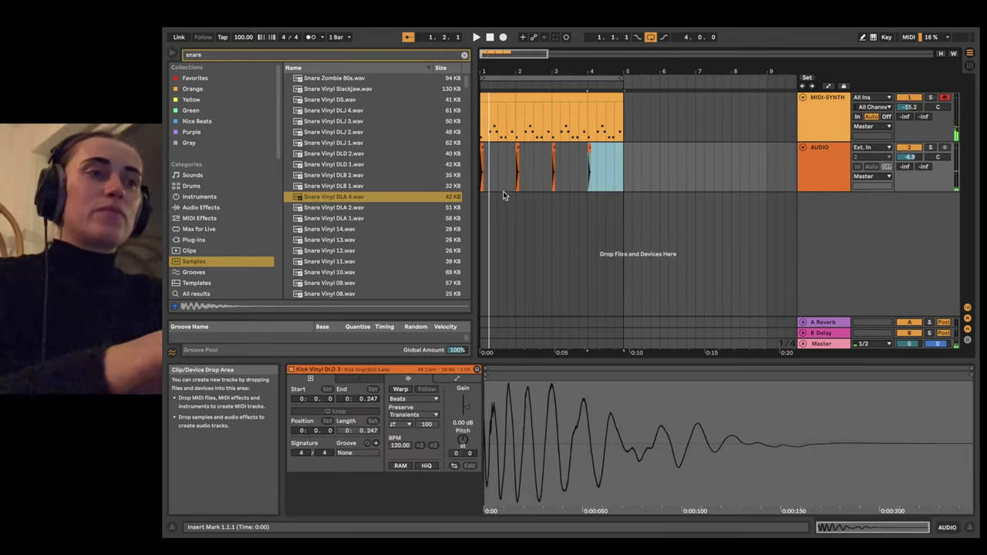
Step: Place Snare Vinyl DLA 4.wav at 1.2.1 on a new track below AUDIO and play it from the start
left_click(486, 209)
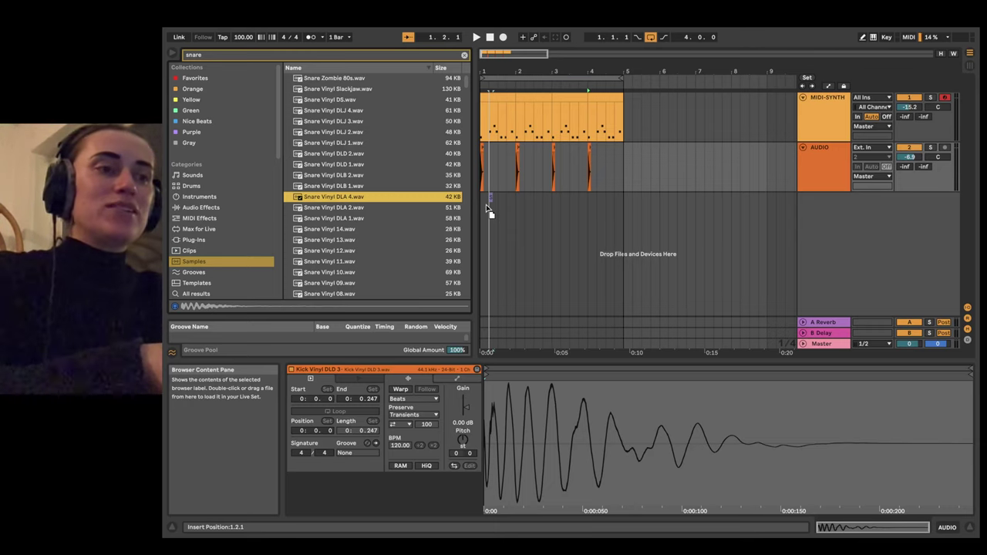
left_click_drag(487, 209, 487, 208)
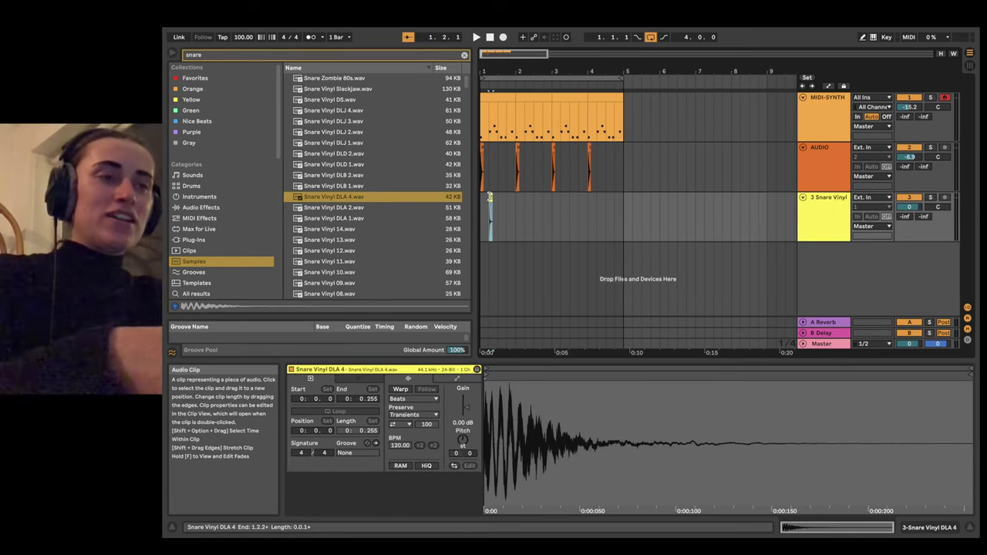
scroll(489, 198, "up", 5)
scroll(490, 201, "left", 1)
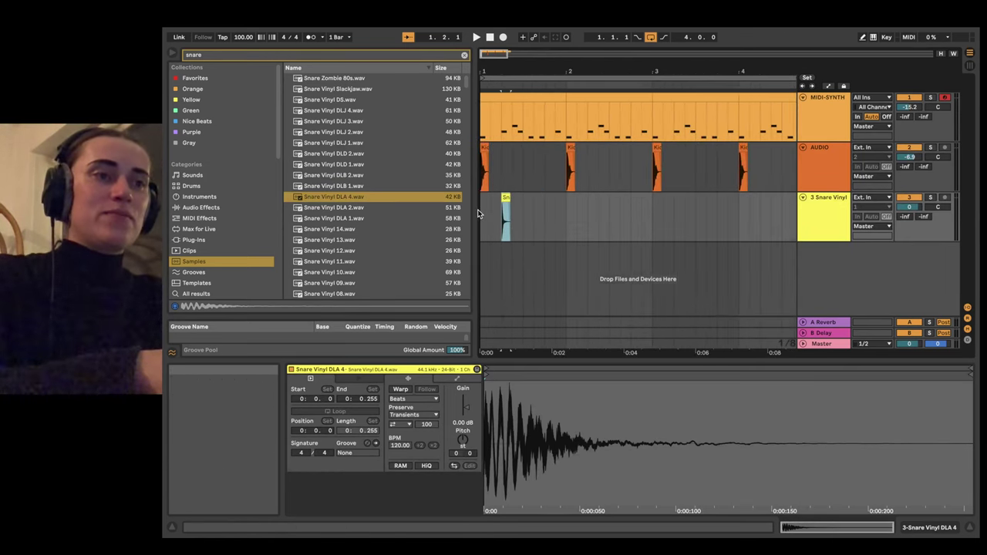
left_click(480, 214)
key("space")
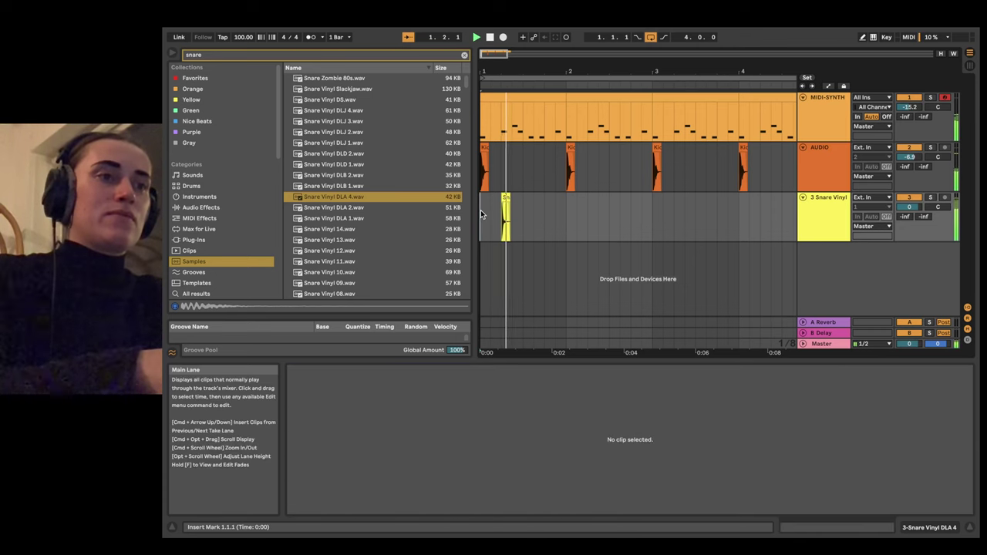
key("space")
Step: Copy the snare clip to 1.4.1 and, while playing the beat, lower the snare track's volume to -6.2 dB
left_click_drag(505, 199, 546, 205)
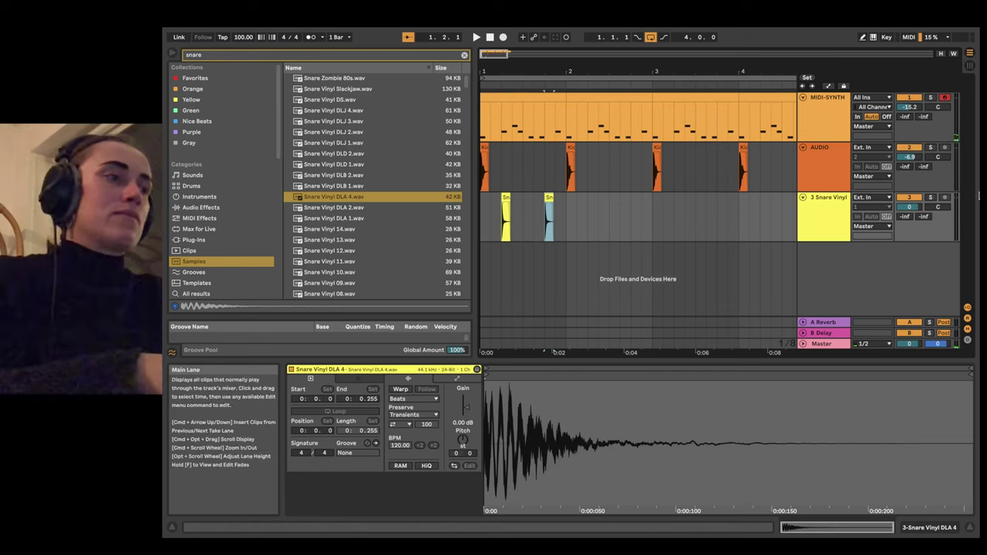
left_click(549, 209)
key("space")
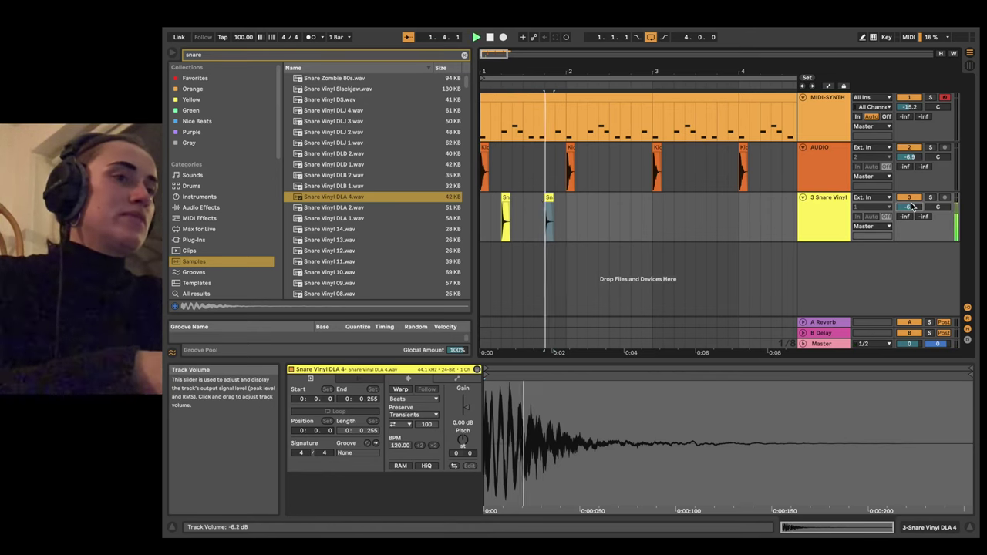
left_click(482, 177)
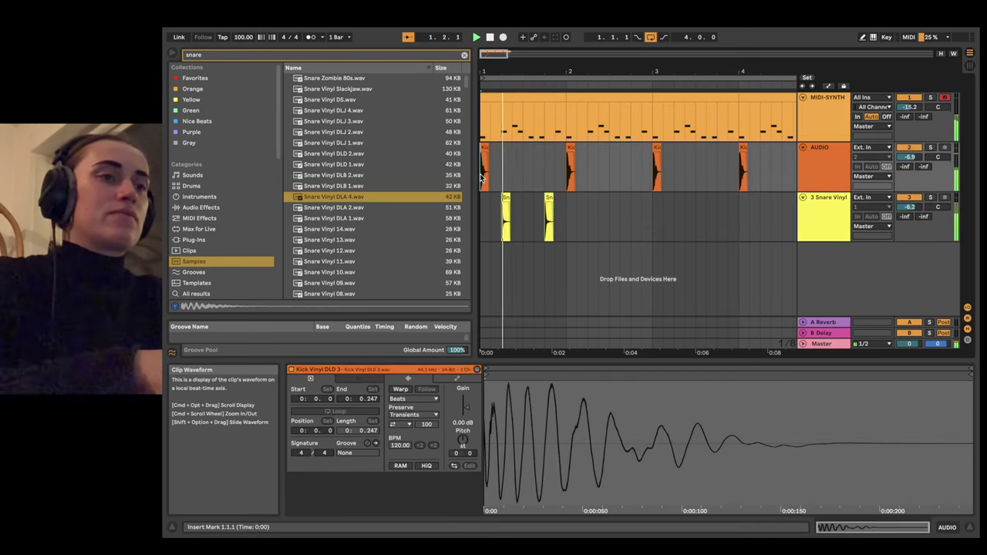
left_click(565, 221)
key("space")
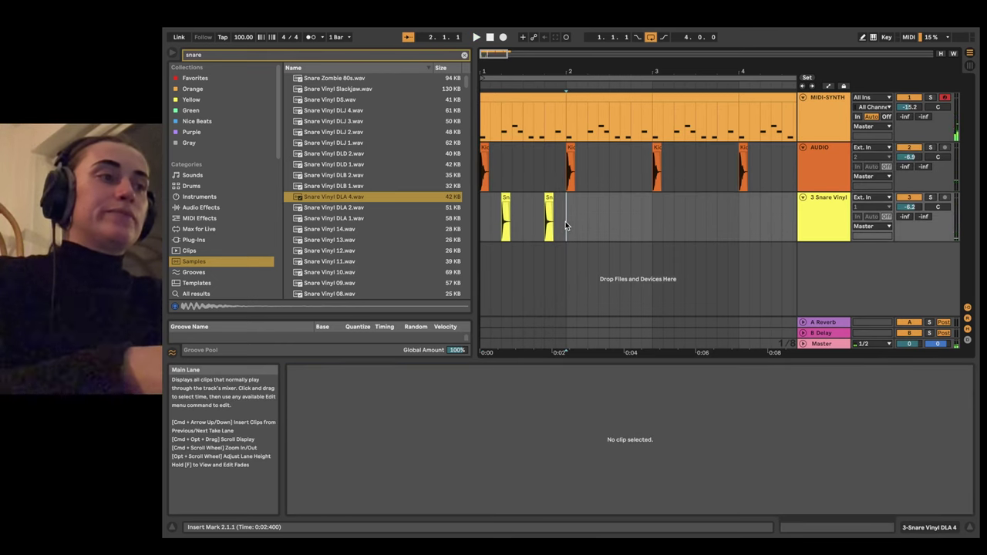
Step: Select the snare track's first bar from 1.1.1 to 2.1.1 and duplicate it three times to fill four bars
key("minus")
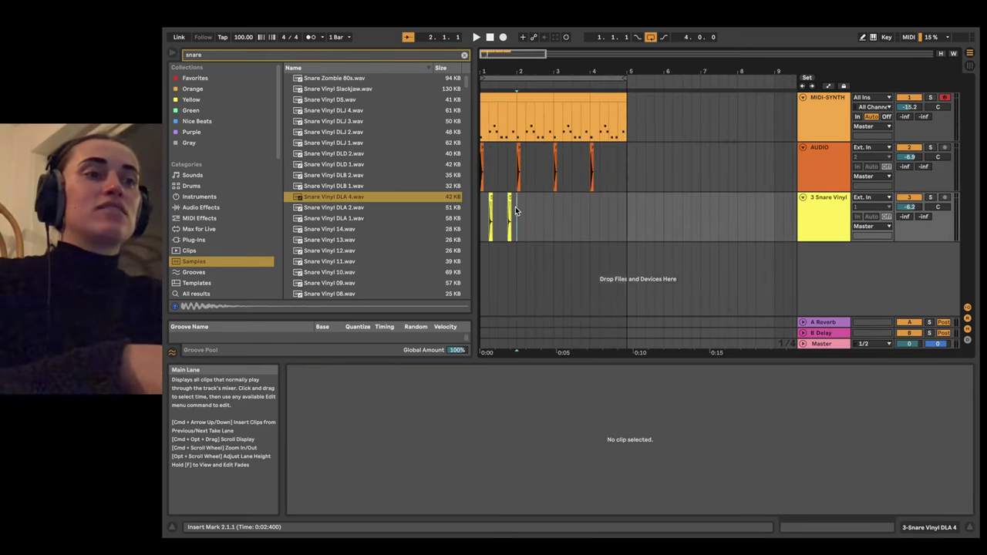
left_click_drag(515, 212, 483, 212)
key("super+d")
key("super+d")
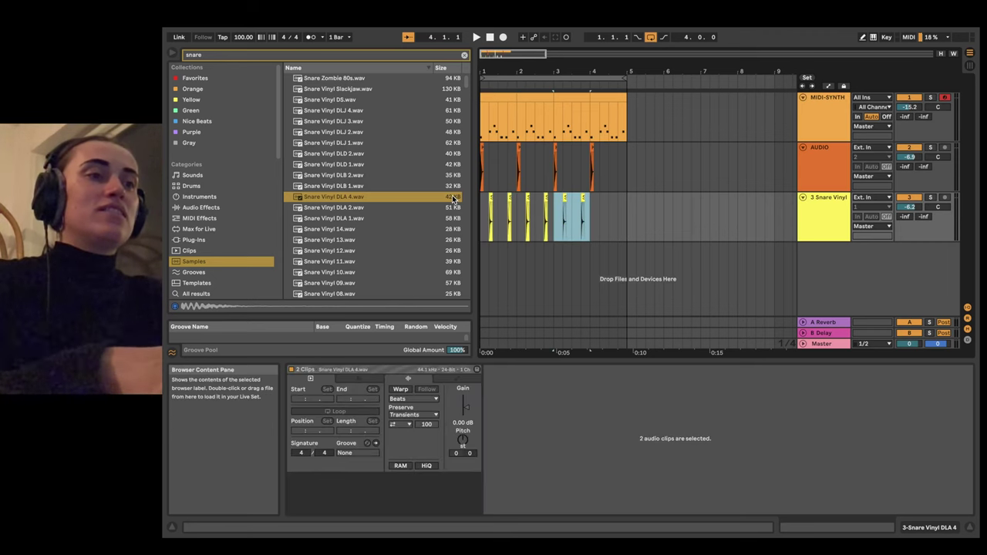
key("super+d")
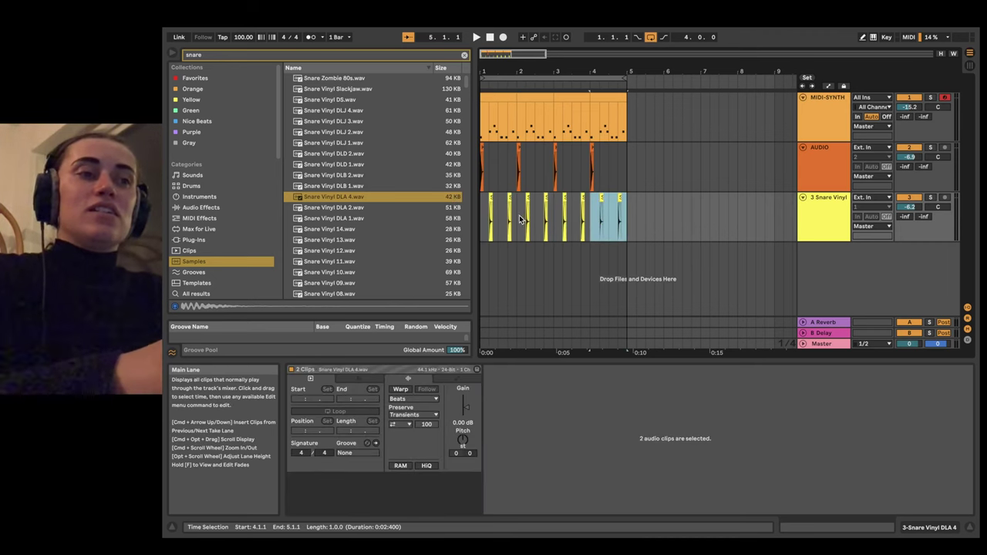
Step: Reselect the snare's first bar, repeat its duplication over bars 2 to 4, and clear the selection
left_click_drag(516, 219, 439, 215)
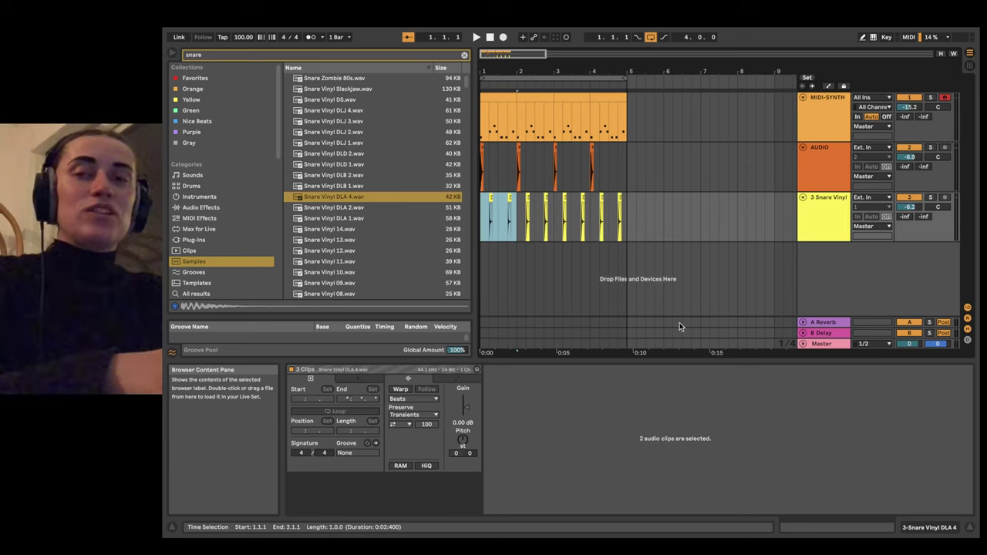
key("Right")
key("Right")
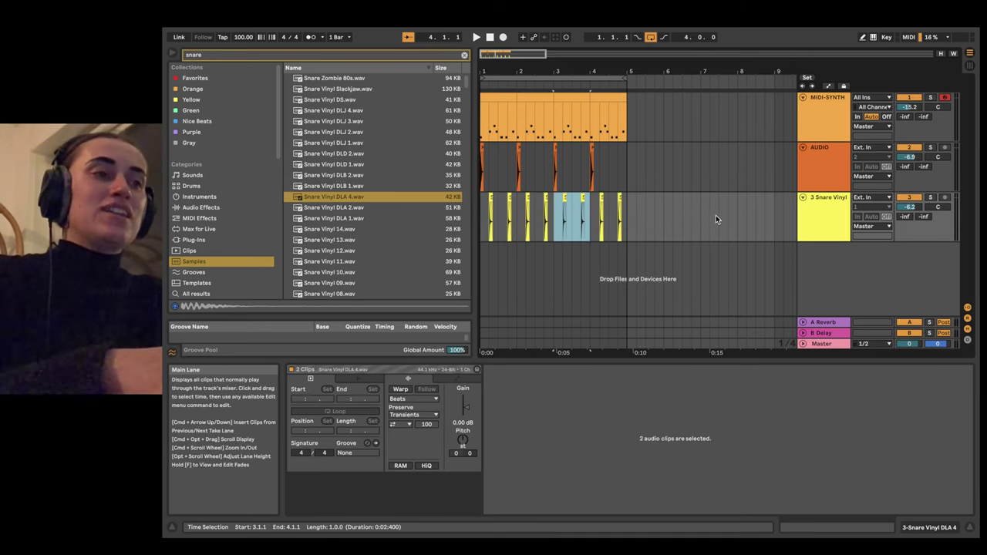
right_click(577, 204)
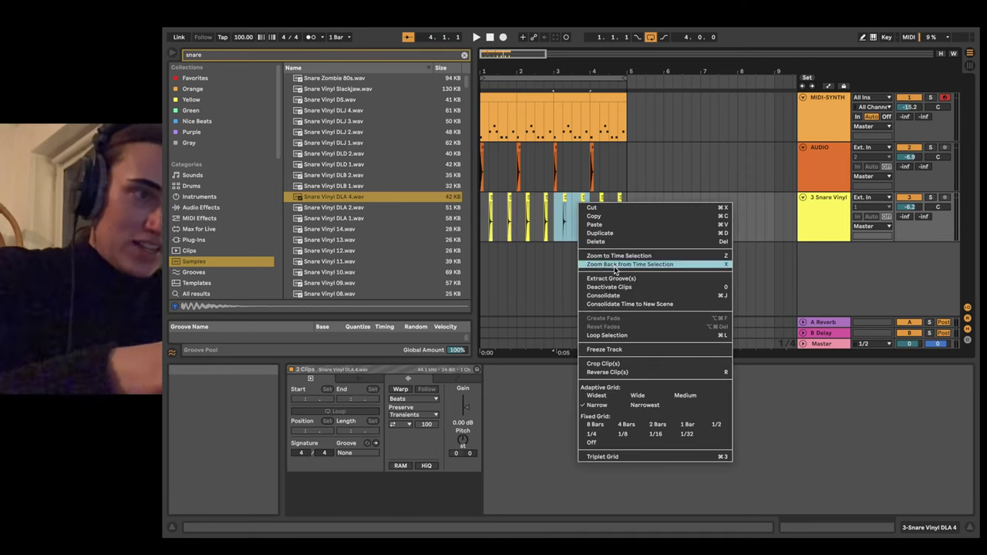
left_click(603, 233)
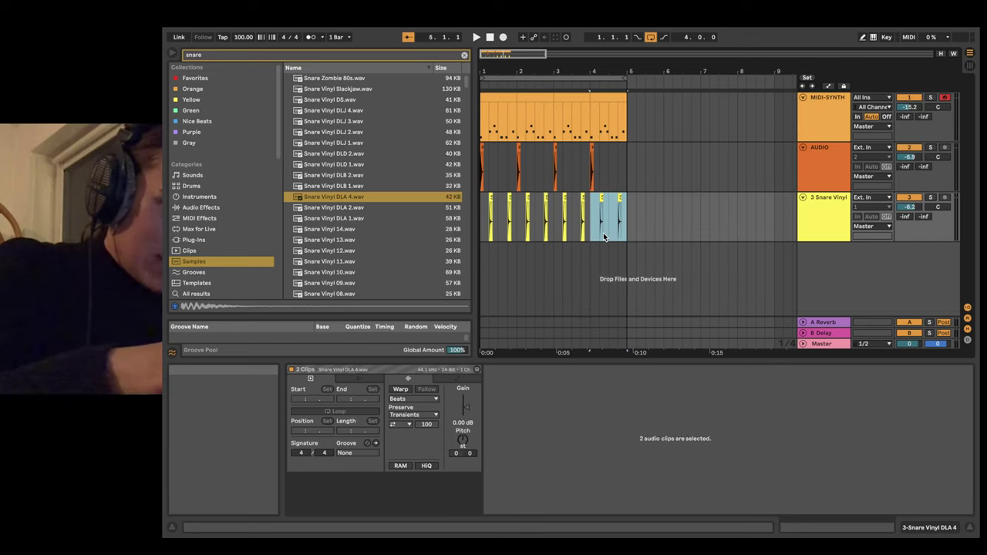
left_click(654, 244)
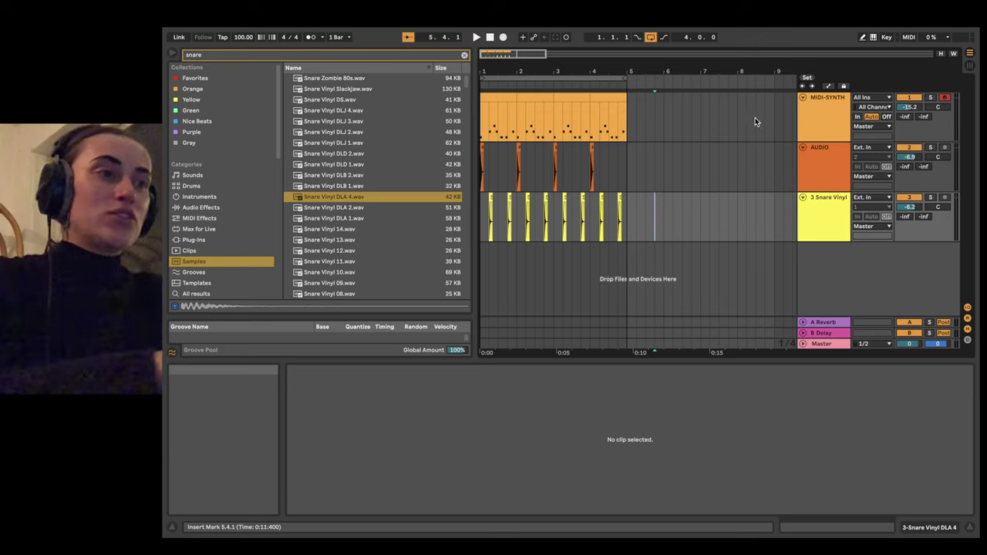
Step: Rename the snare track SNARE and the AUDIO track KICK
left_click(845, 216)
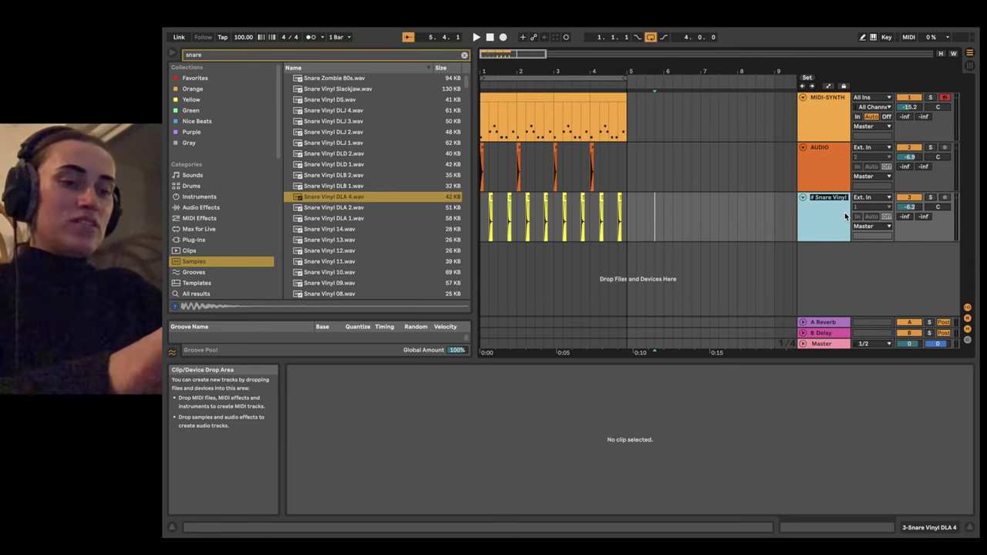
type("E")
key("Return")
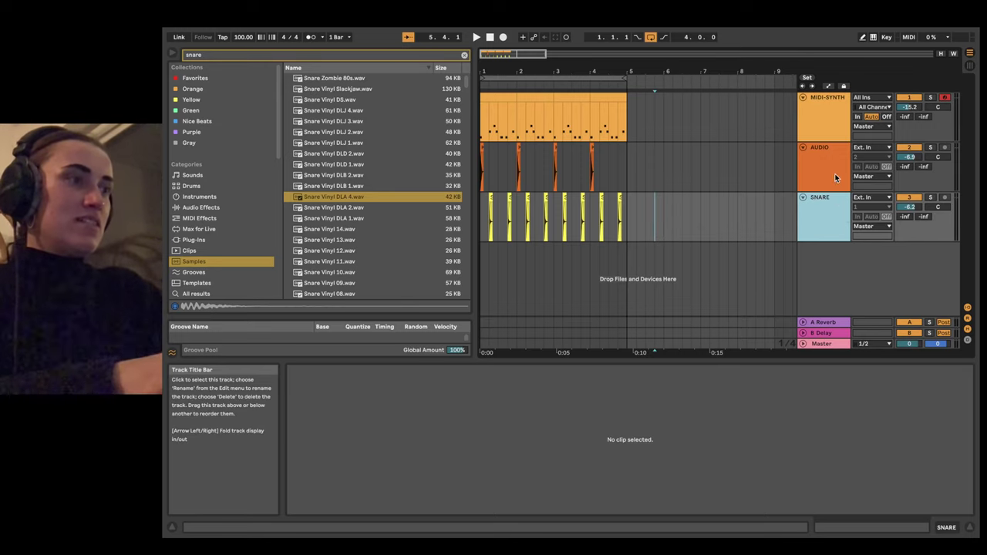
left_click(836, 178)
key("ctrl+r")
type("KIC")
key("Return")
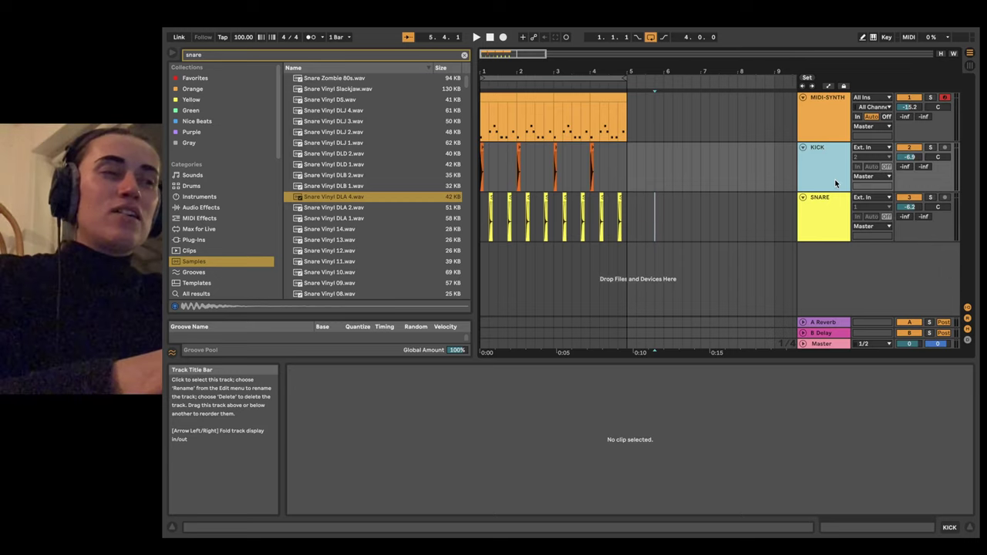
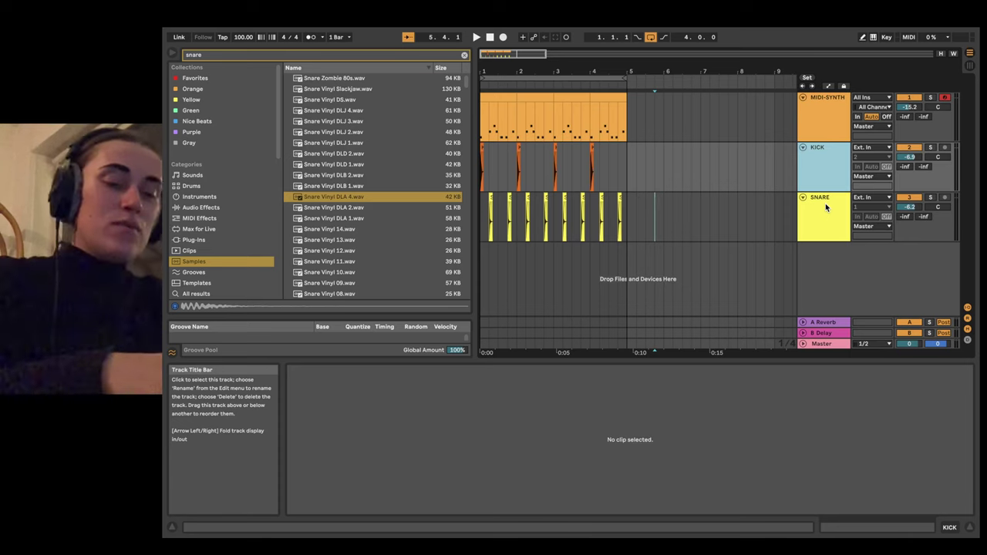
Step: Try grouping the KICK and SNARE tracks under the name BEAT, and undo the renaming and the grouping
left_click(825, 202)
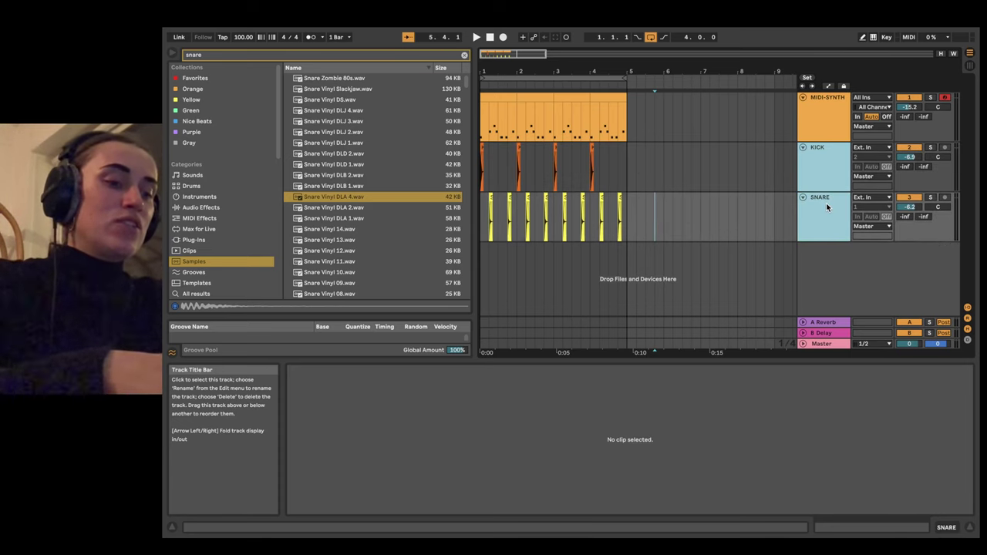
right_click(826, 202)
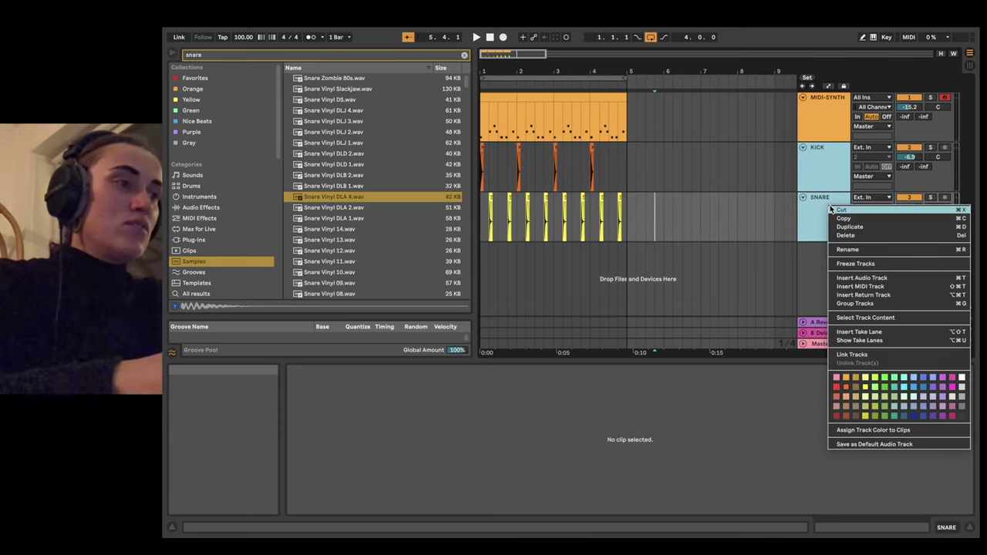
left_click(883, 304)
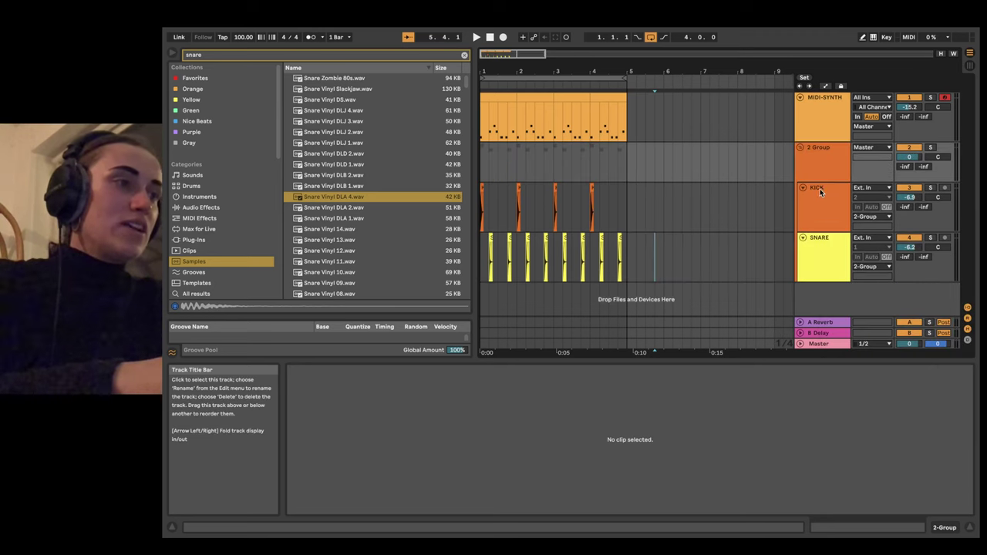
left_click(818, 152)
key("super+r")
type("BEA")
key("Return")
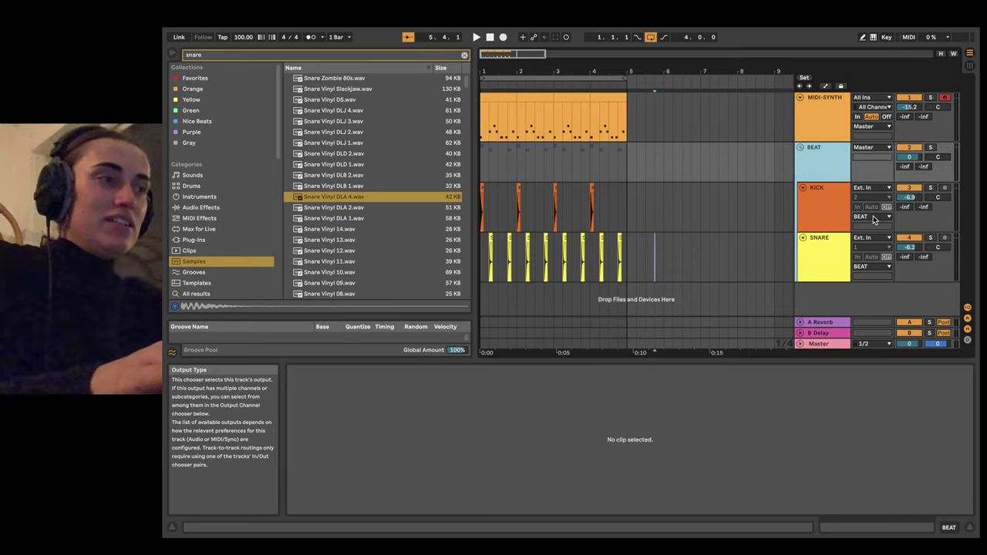
key("ctrl+z")
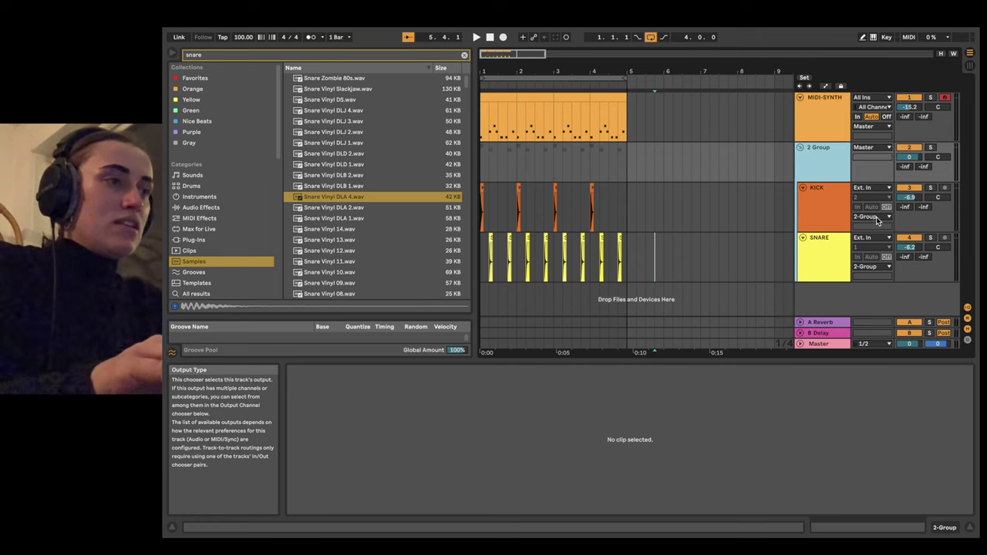
key("ctrl+z")
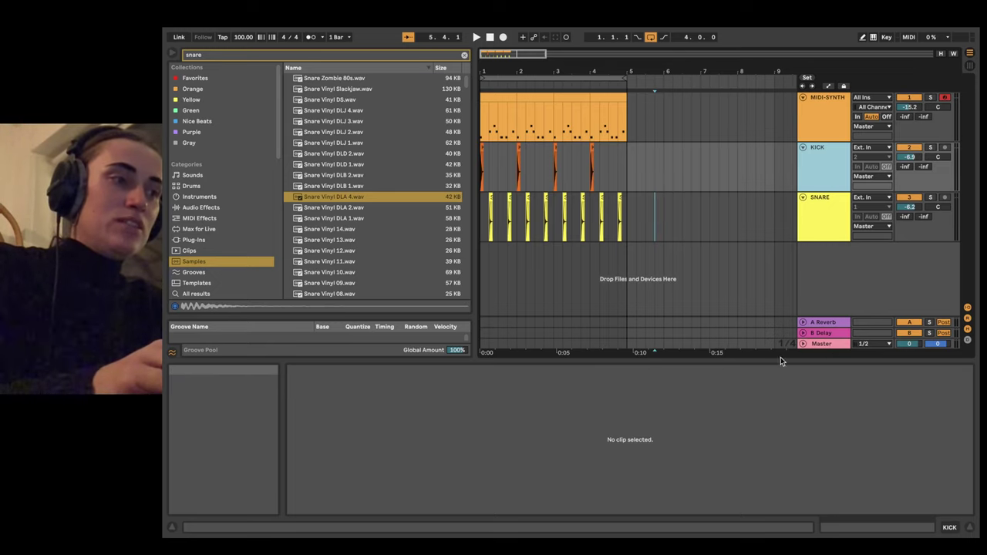
Step: Select and unfold the Master track
left_click(824, 338)
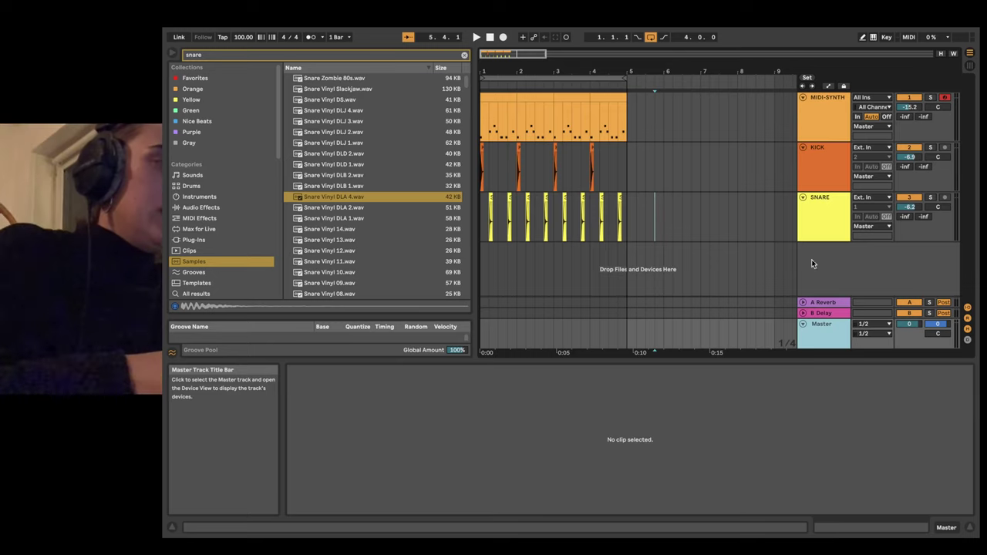
Step: Group the KICK and SNARE tracks and name the group BEAT
left_click(822, 211)
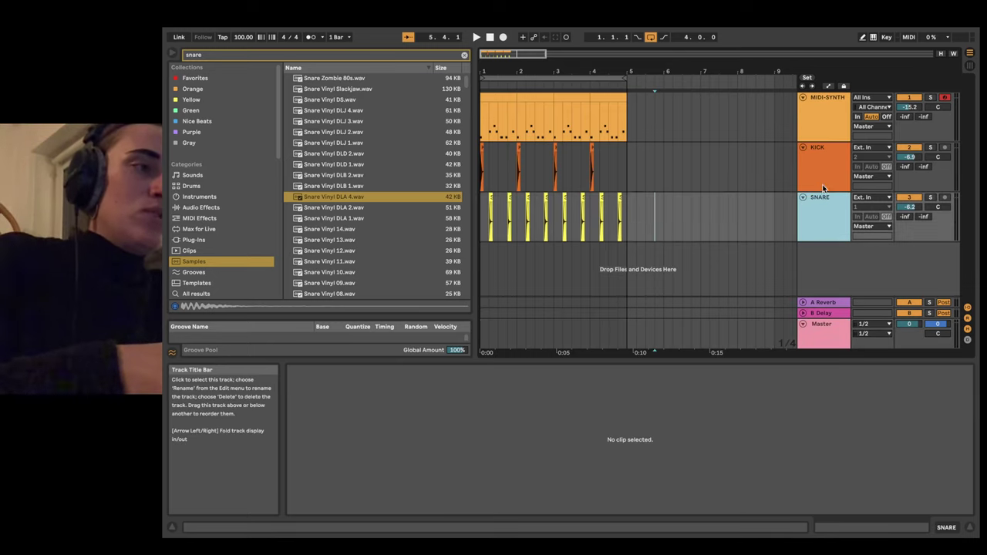
left_click(822, 179, "shift")
right_click(821, 177)
key("Escape")
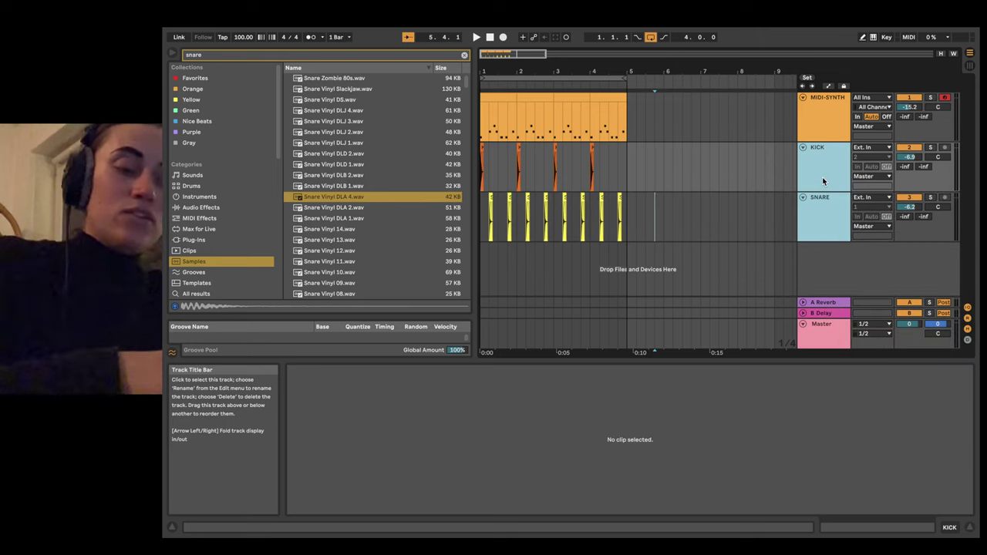
key("ctrl+g")
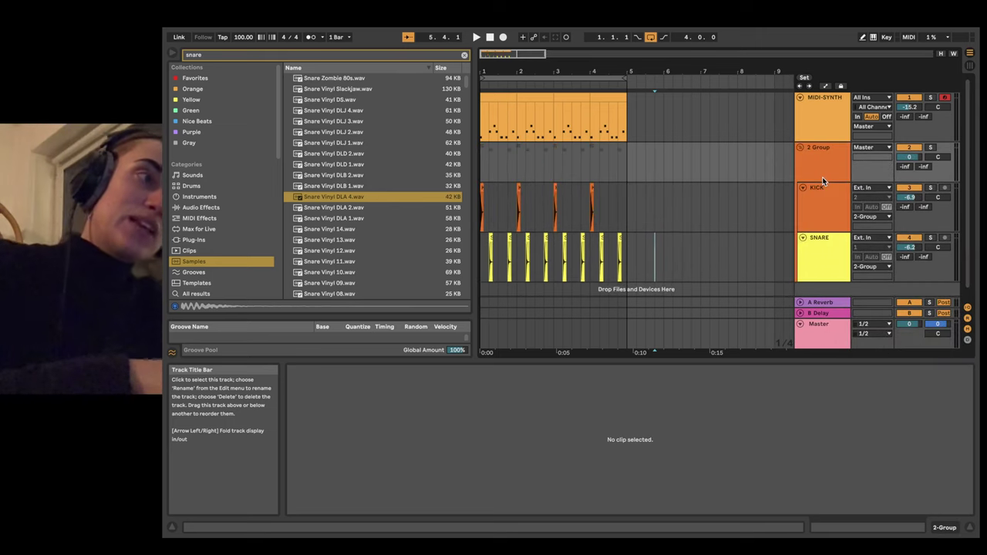
left_click(822, 171)
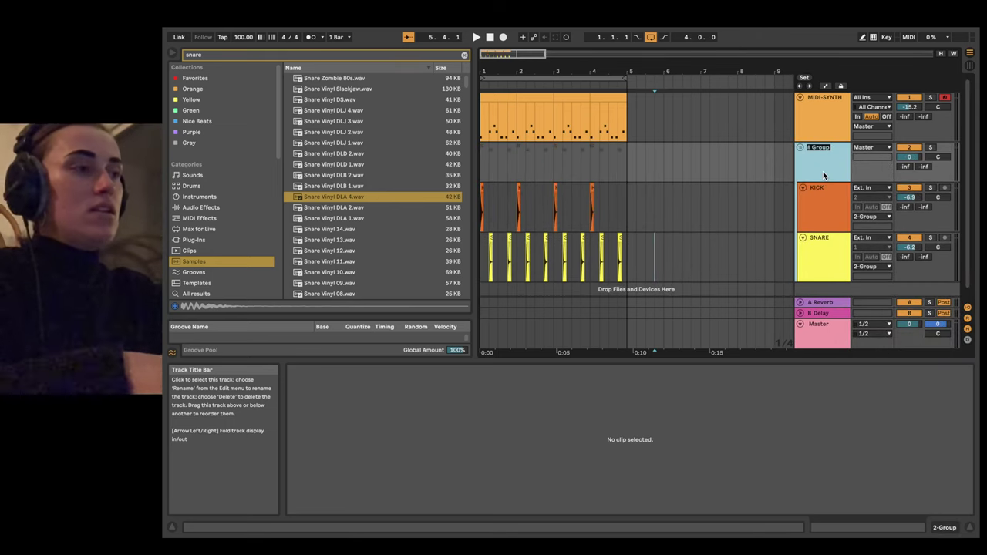
key("Return")
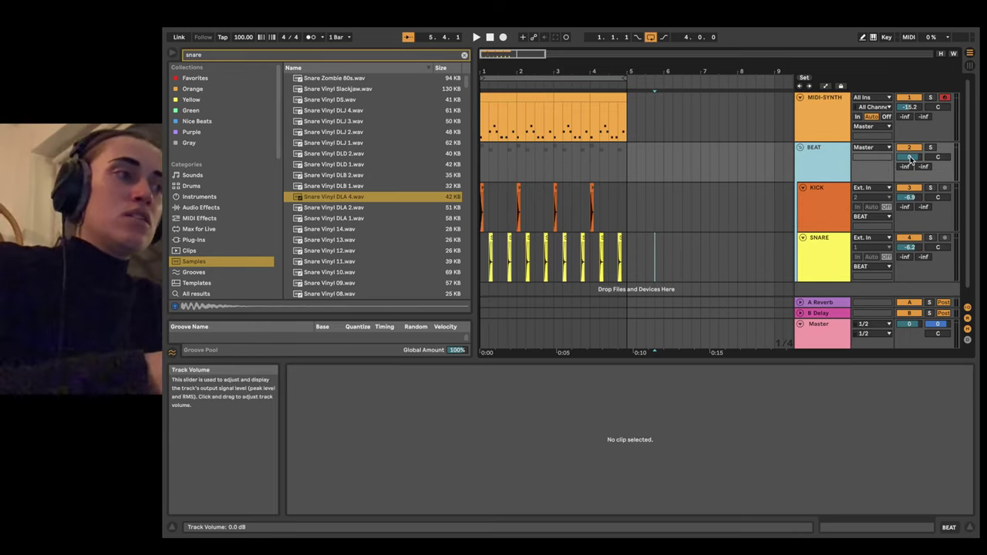
Step: Lower the BEAT group's track volume to -2.5 dB
right_click(822, 155)
left_click(908, 160)
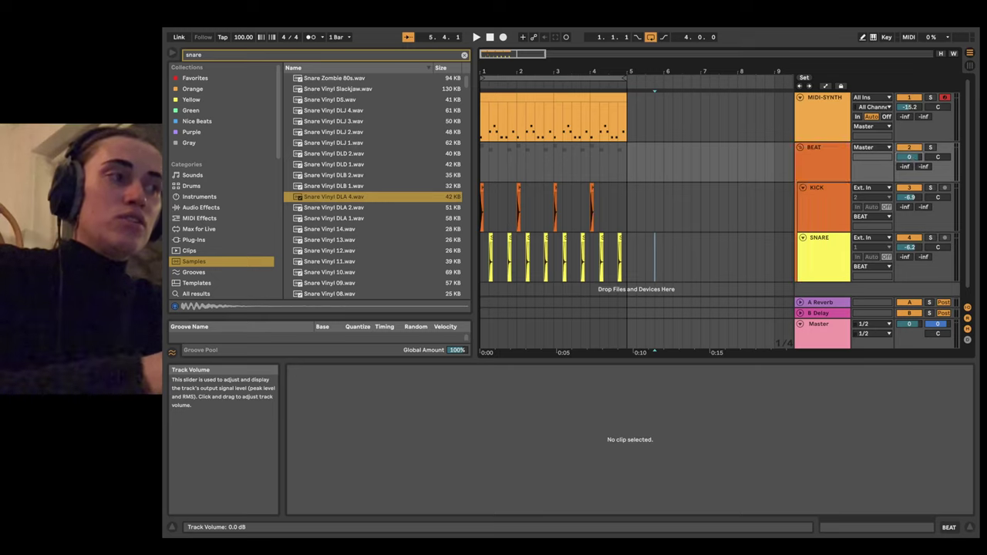
left_click_drag(908, 156, 908, 161)
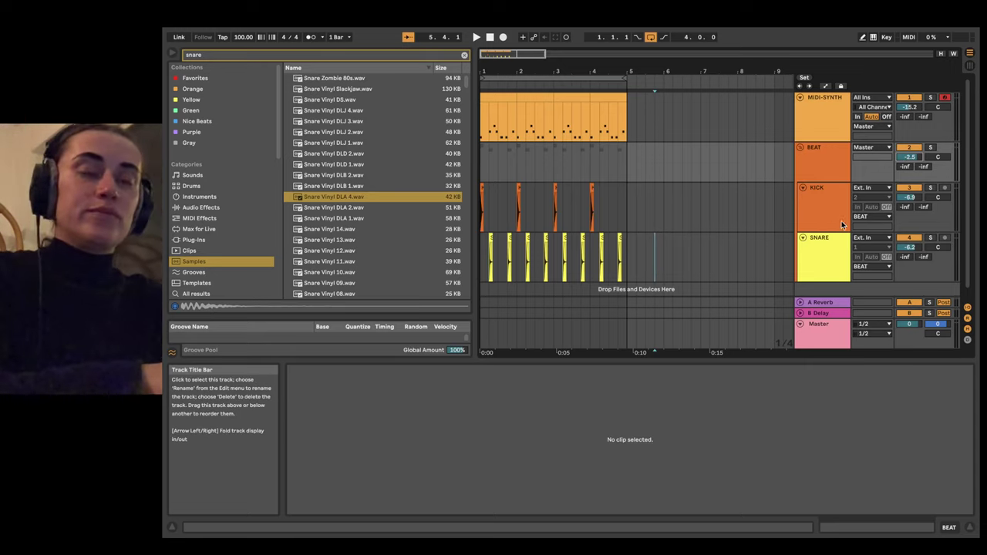
Step: Fold the BEAT group to hide its tracks, and unfold it again
left_click(799, 148)
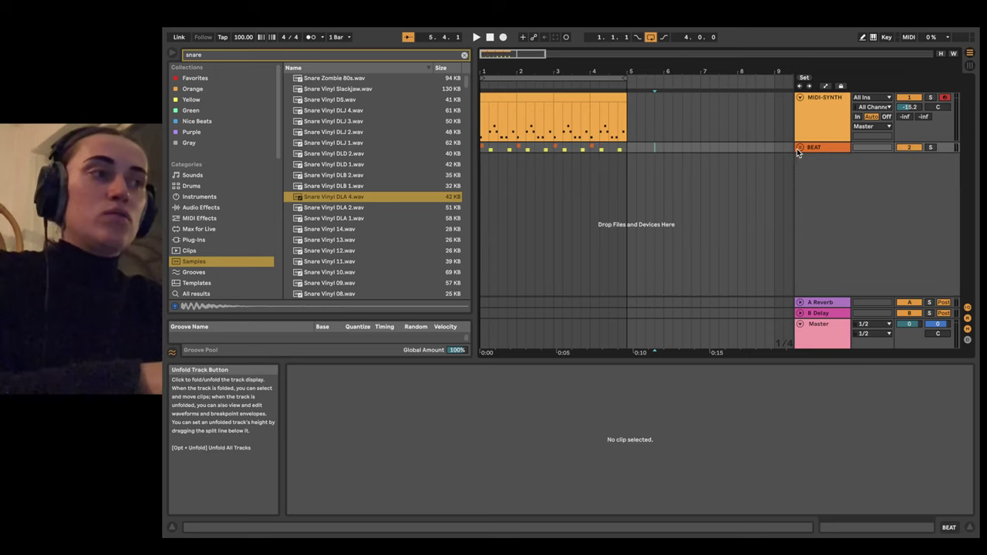
left_click(800, 97)
left_click(800, 97)
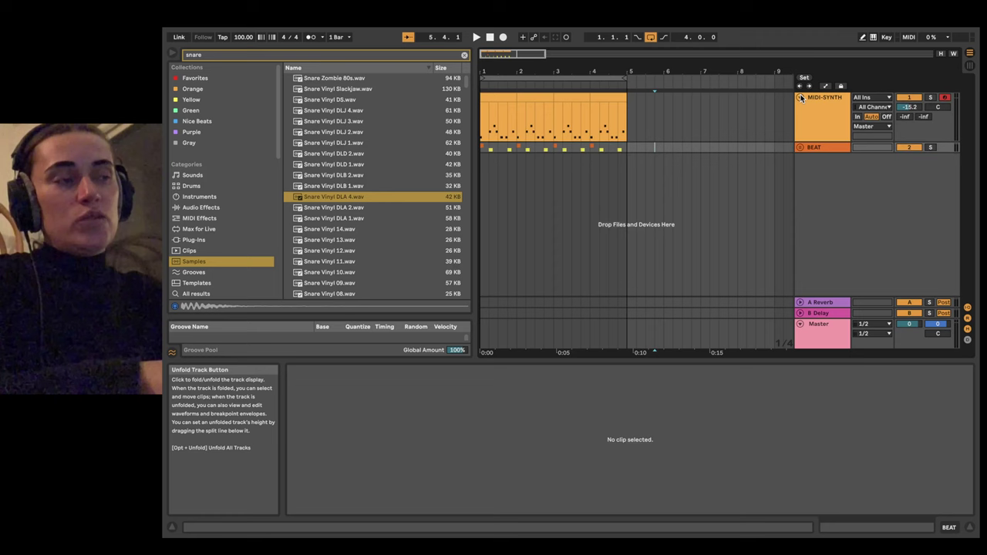
left_click(801, 148)
scroll(661, 157, "down", 1)
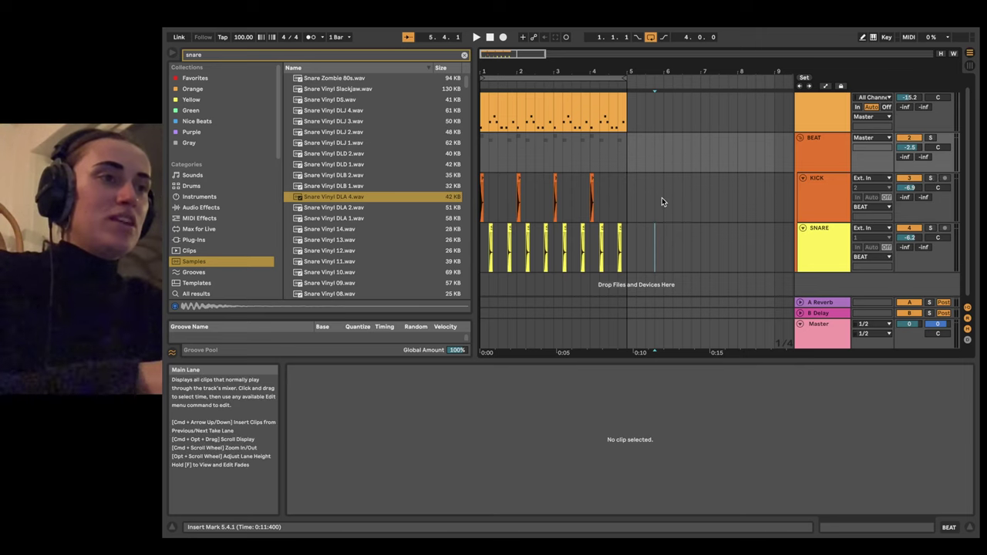
Step: Play the arrangement from the start of bar 1 and stop playback
scroll(487, 149, "right", 1)
key("space")
key("space")
scroll(495, 157, "left", 1)
left_click(484, 160)
key("space")
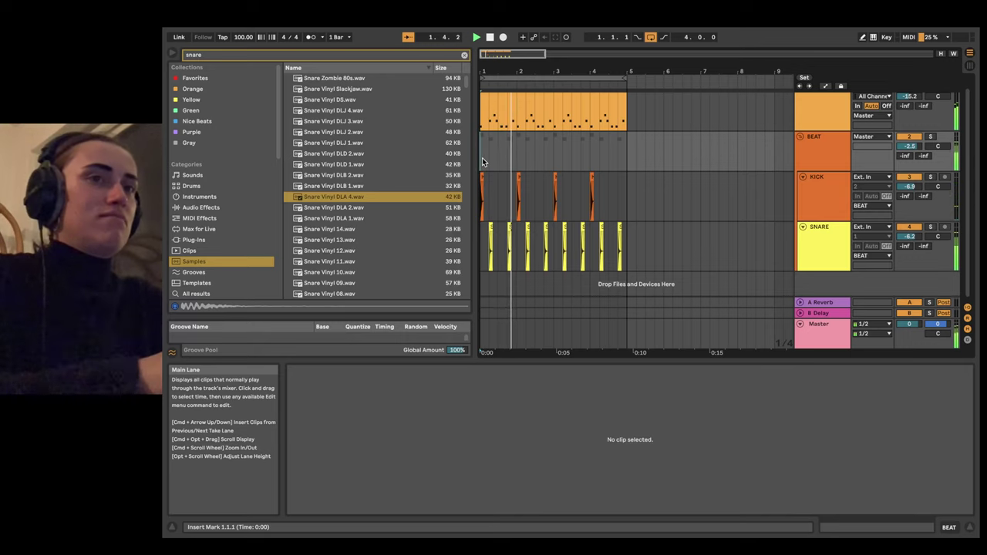
key("space")
Step: Set the project tempo to 120 and play the arrangement at that tempo
left_click(245, 36)
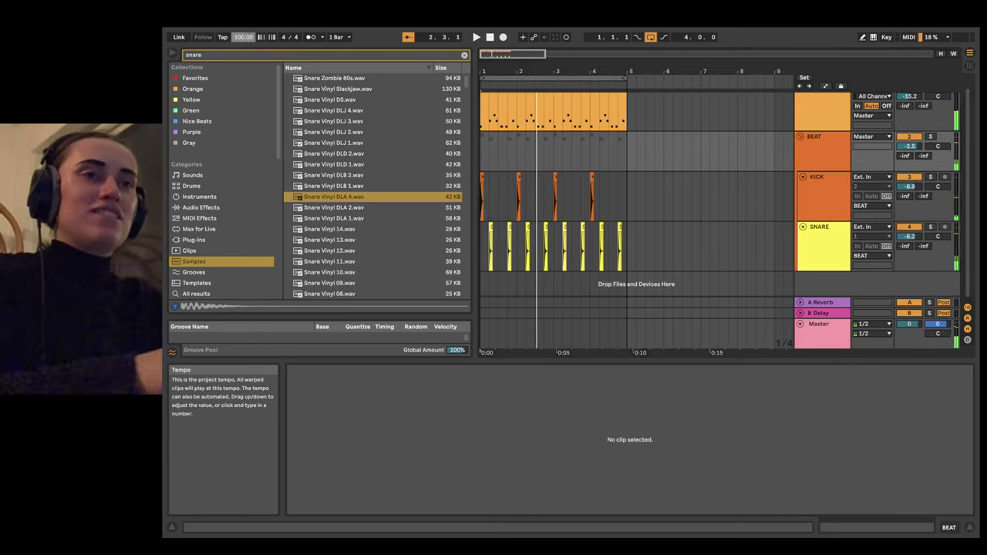
type("120")
key("Return")
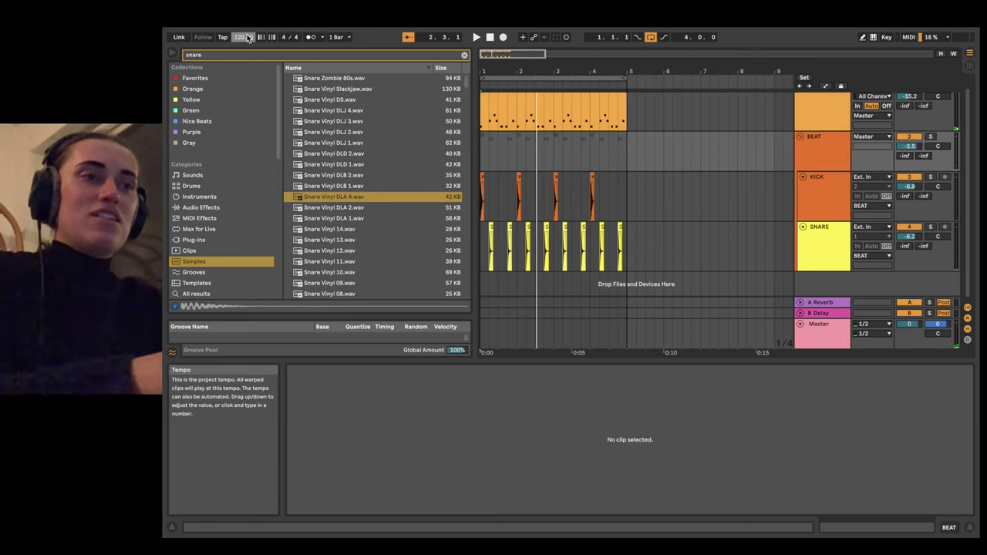
key("space")
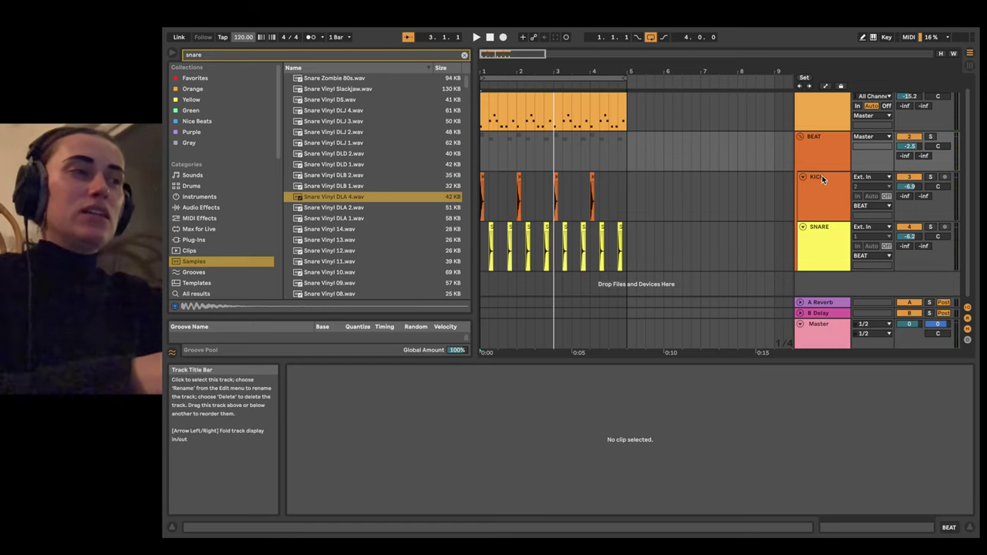
Step: Insert an audio track below MIDI-SYNTH and delete it, and do the same with a MIDI track
scroll(820, 120, "up", 1)
right_click(820, 120)
left_click(820, 120)
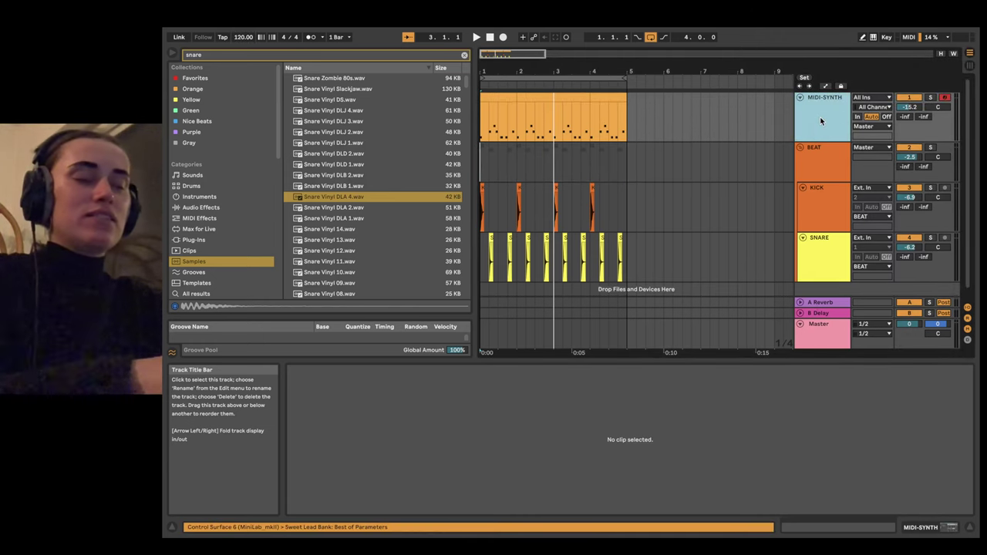
right_click(820, 117)
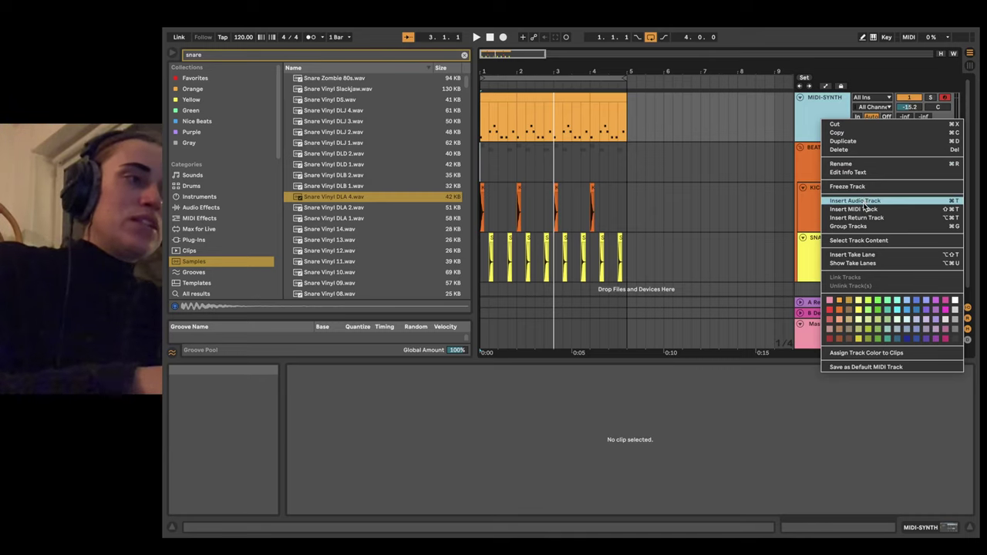
left_click(806, 123)
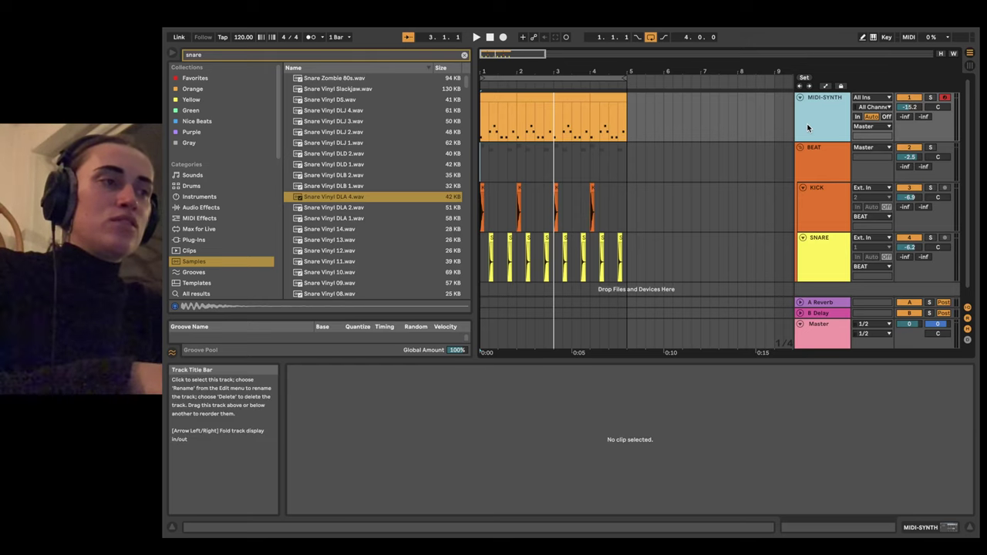
key("super+t")
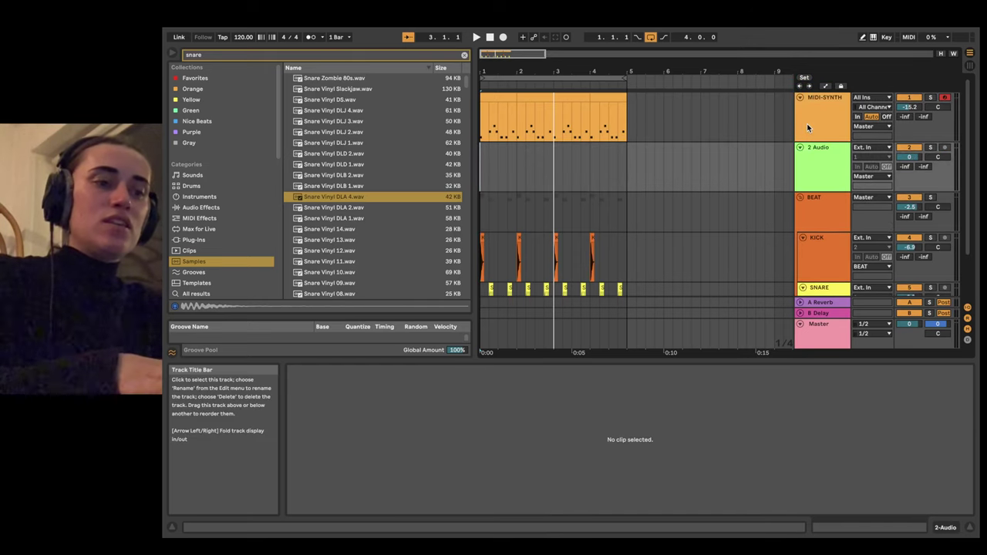
key("Delete")
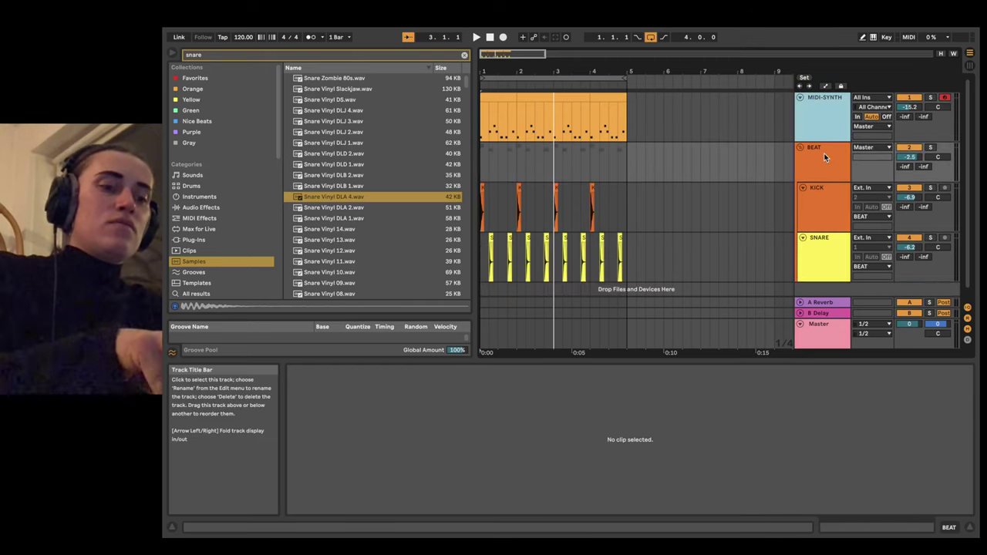
key("super+shift+t")
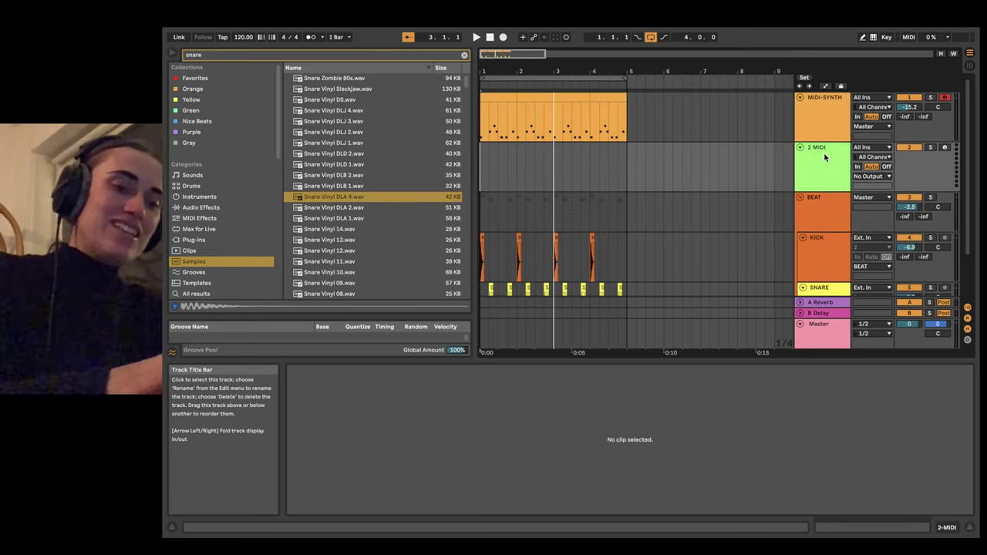
key("Delete")
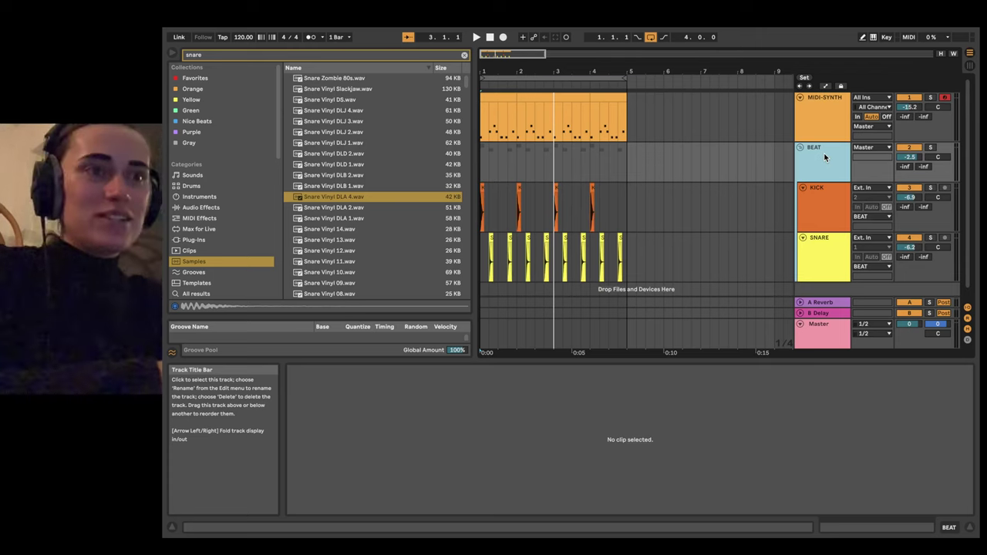
Step: Disarm recording on the MIDI-SYNTH track
scroll(787, 241, "down", 1)
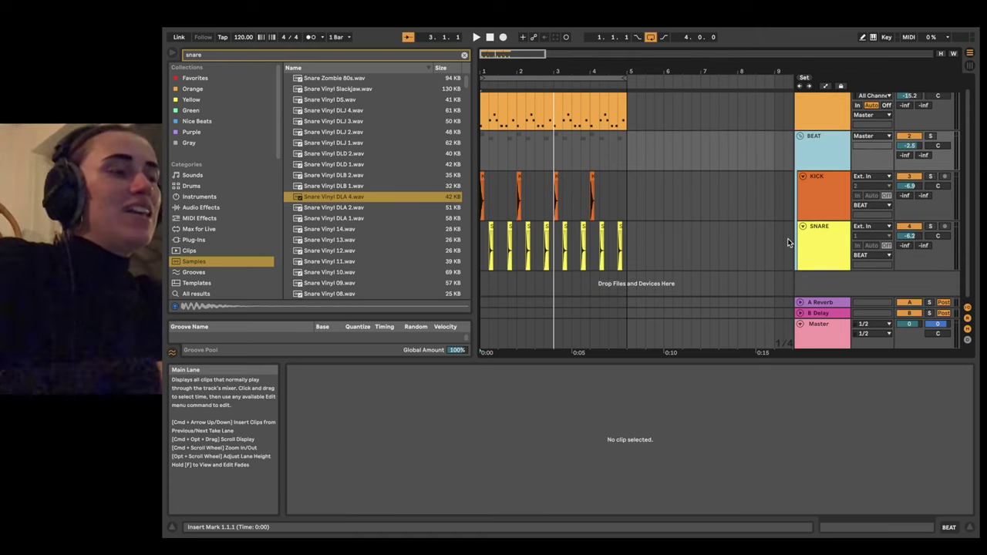
scroll(788, 242, "up", 1)
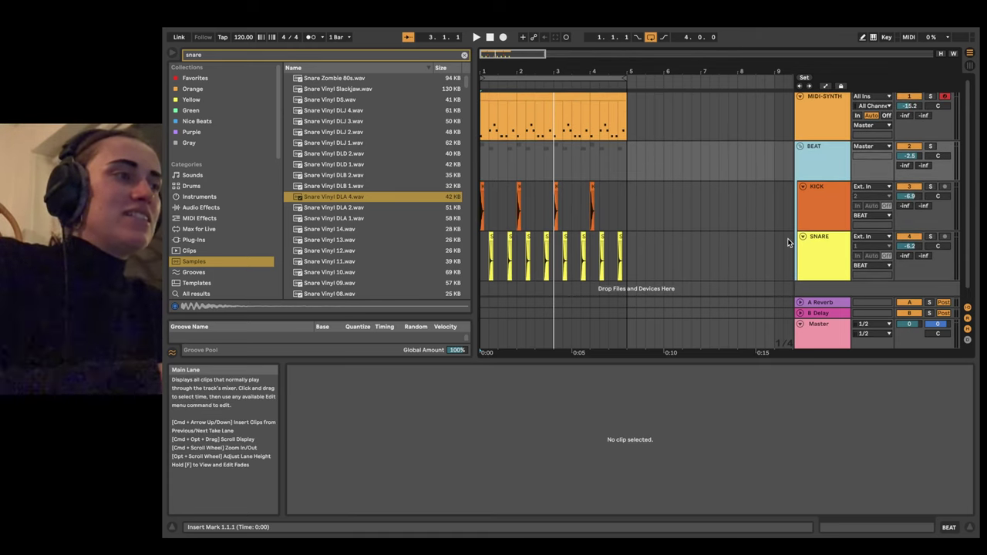
scroll(788, 242, "up", 1)
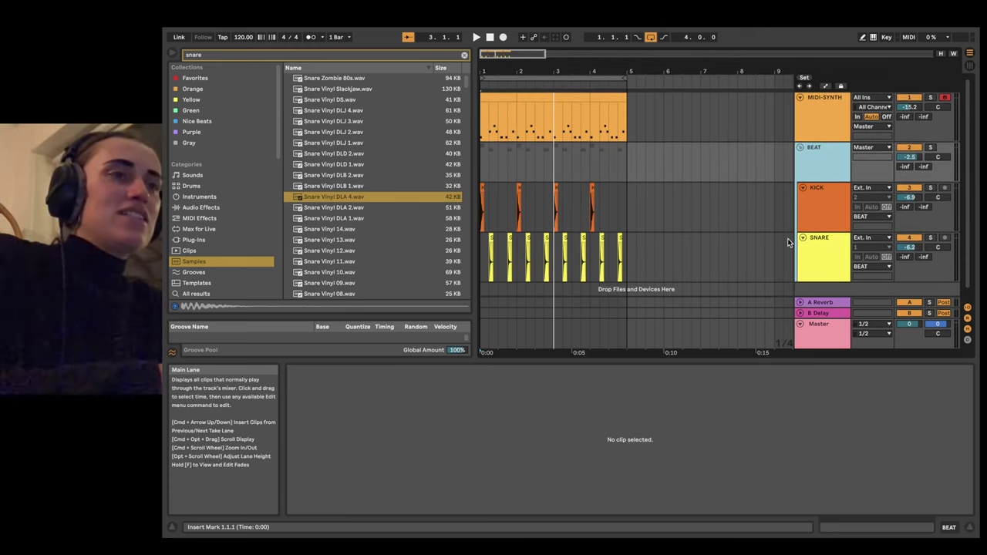
key("super+z")
left_click(945, 99)
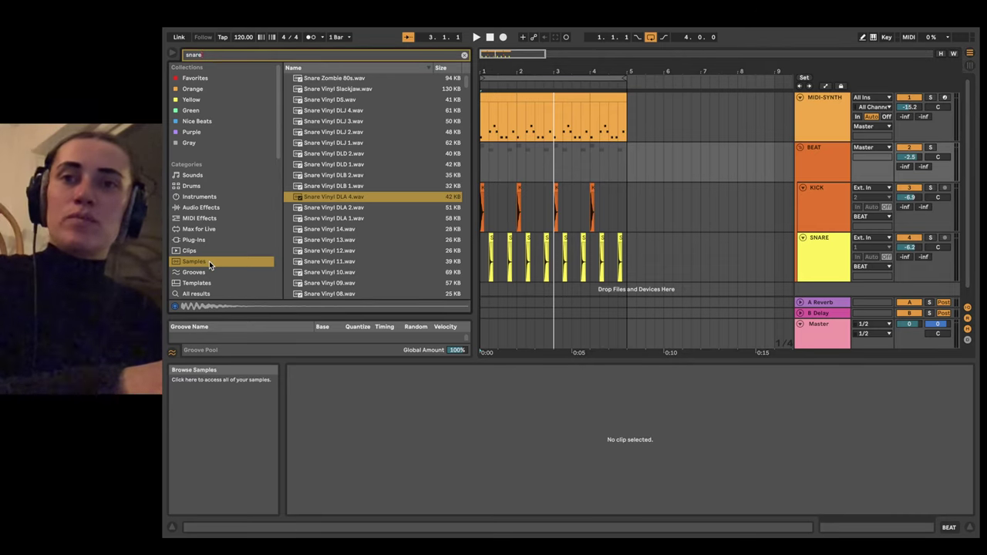
Step: Look through the browser's categories and the user folders listed under Places
scroll(209, 260, "down", 10)
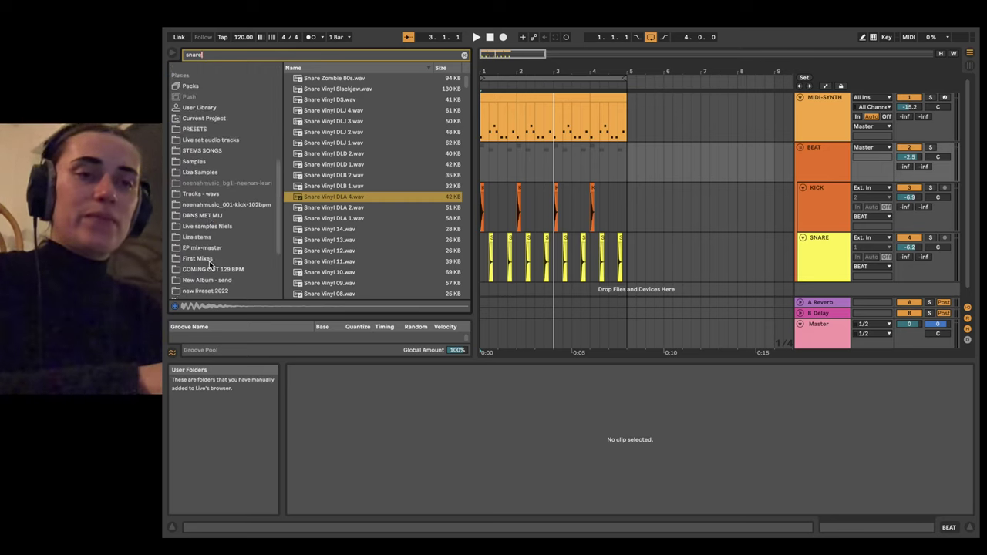
scroll(209, 261, "up", 10)
scroll(185, 269, "down", 10)
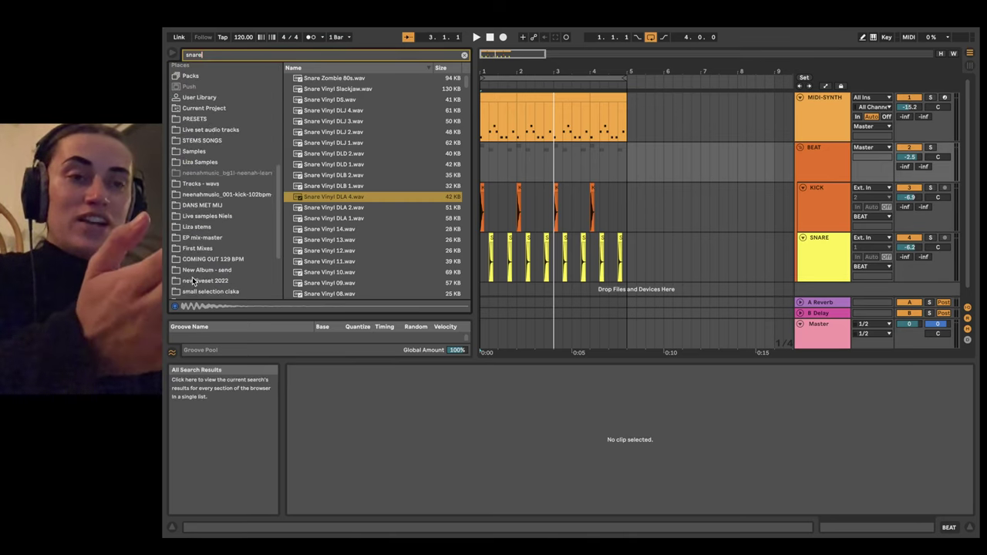
scroll(193, 281, "up", 3)
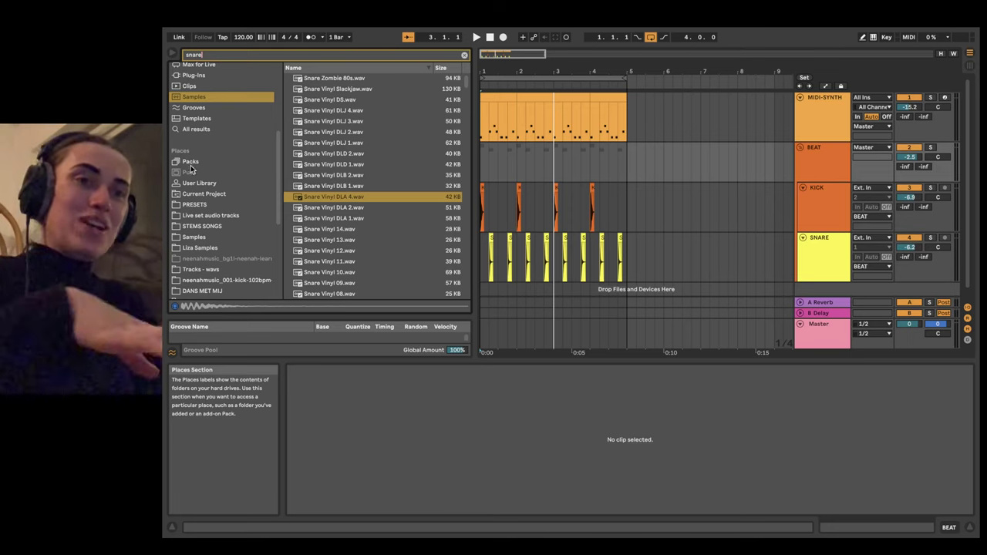
scroll(214, 215, "down", 1)
scroll(214, 215, "down", 5)
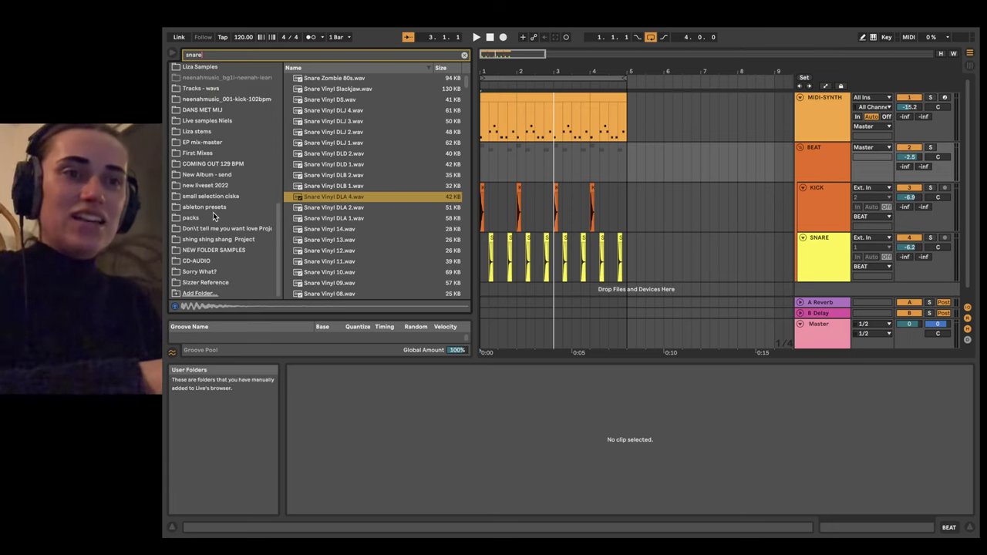
Step: Open the dialog for adding a folder to Places, cancel it, and return to the Samples category
left_click(198, 294)
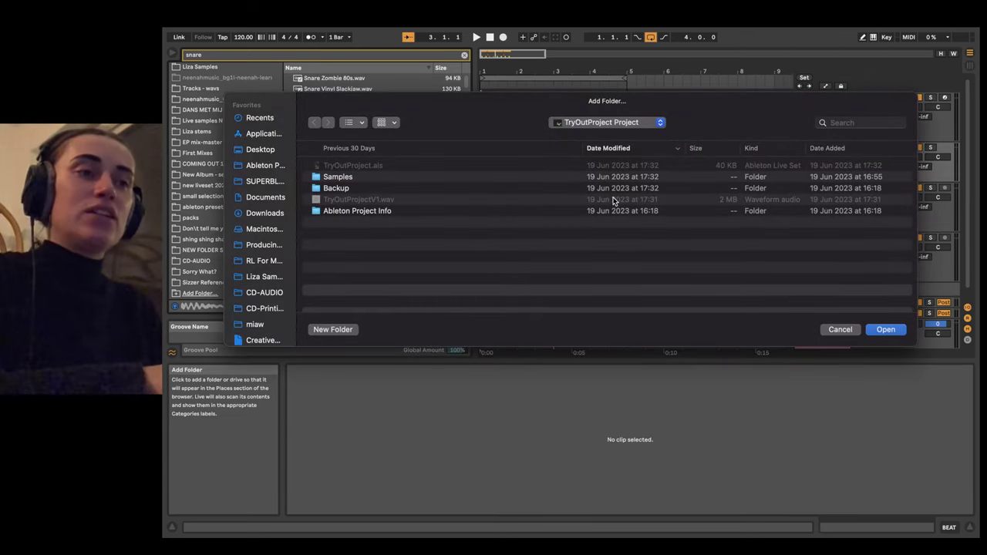
left_click(844, 331)
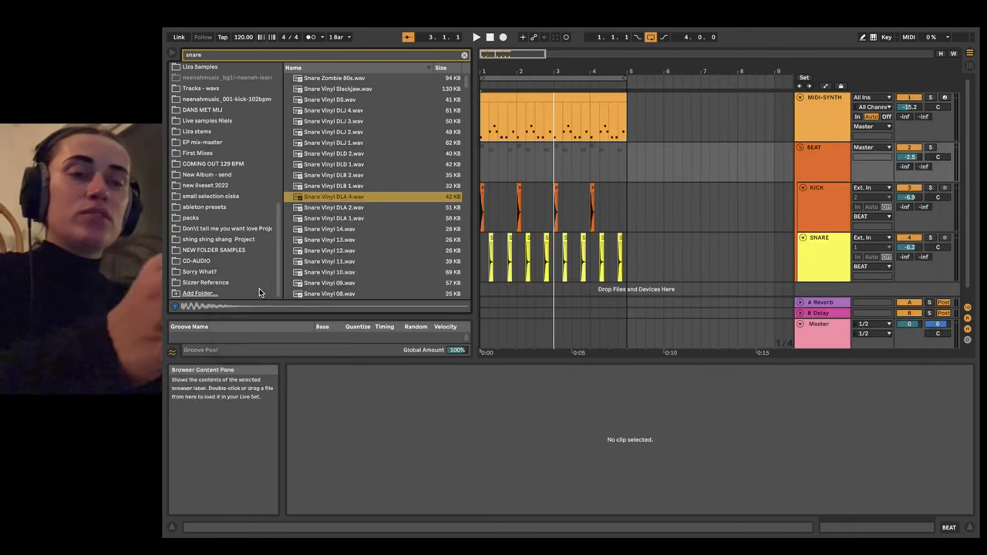
scroll(231, 262, "up", 5)
left_click(219, 241)
scroll(220, 241, "up", 1)
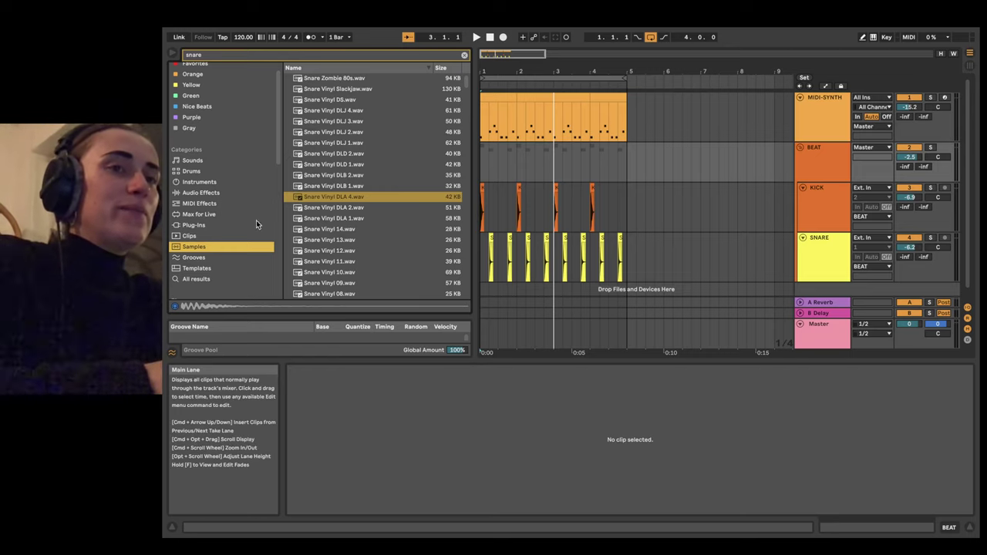
Step: Search the Samples category for "hihat"
left_click(314, 51)
type("h")
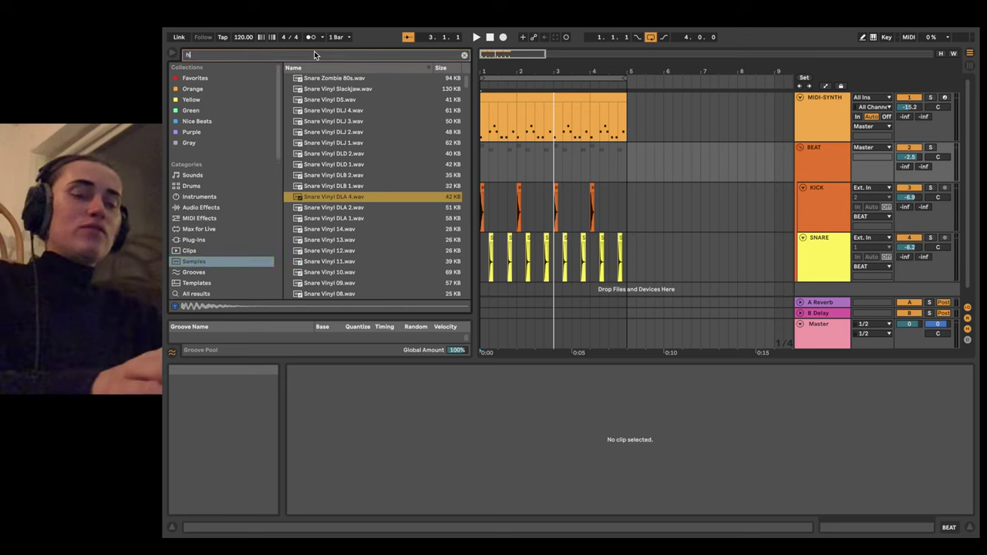
type("ihat")
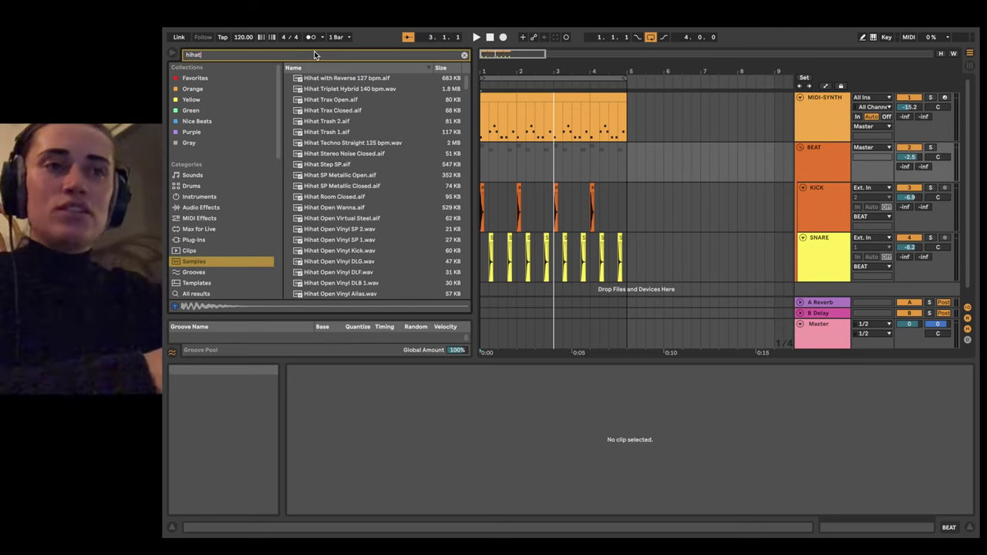
Step: Replace the browser search term with "guitar" to find guitar samples in the Samples category
key("BackSpace")
key("BackSpace")
key("BackSpace")
key("BackSpace")
key("BackSpace")
type("guita")
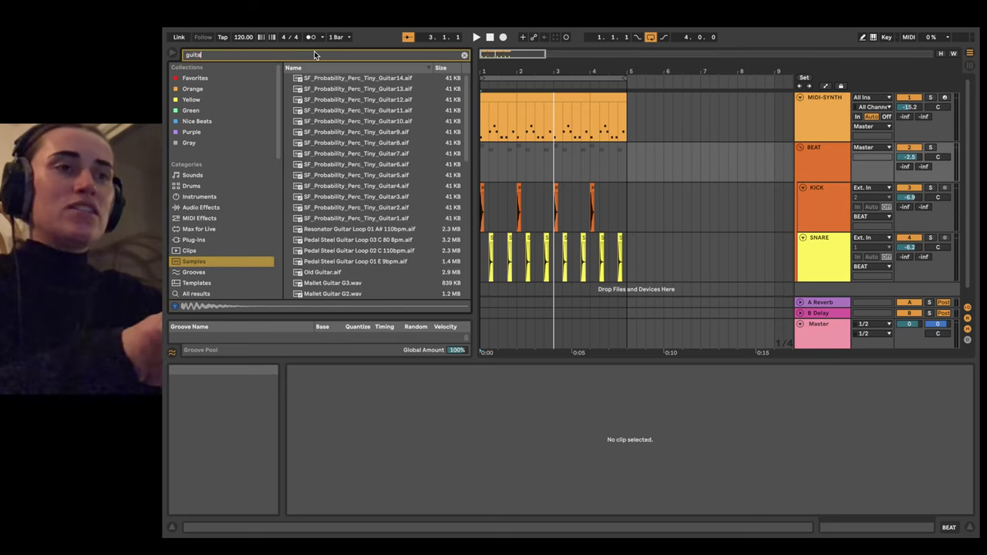
type("r")
Step: Preview several guitar samples and place Pedal Steel Guitar Loop 03 C 80 Bpm at bar 1 on a new audio track below SNARE
left_click(366, 252)
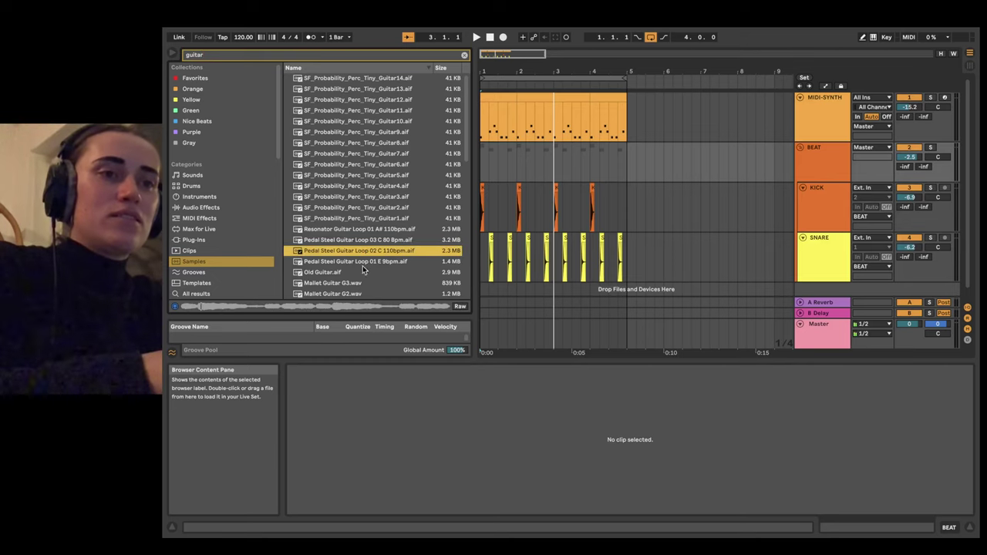
left_click(357, 272)
left_click(354, 283)
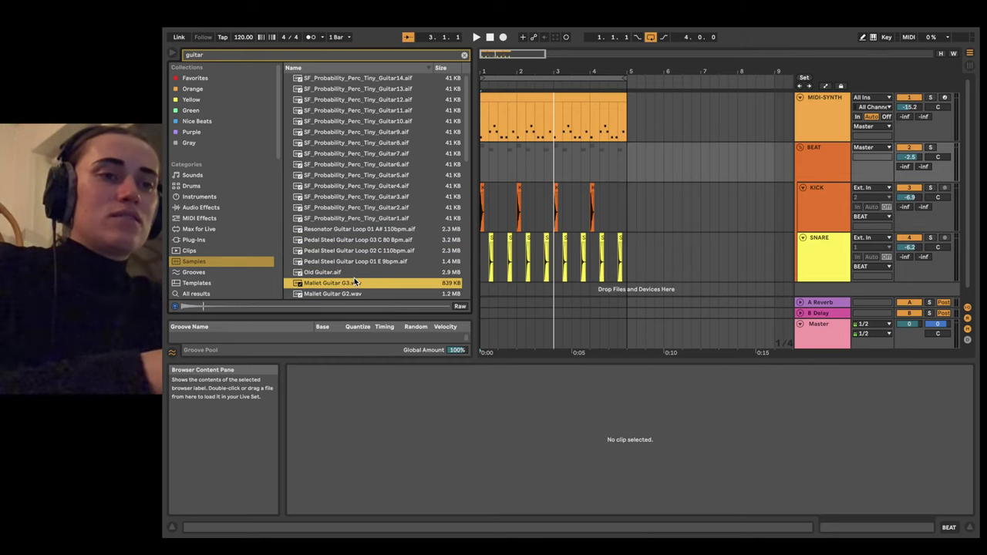
left_click(373, 240)
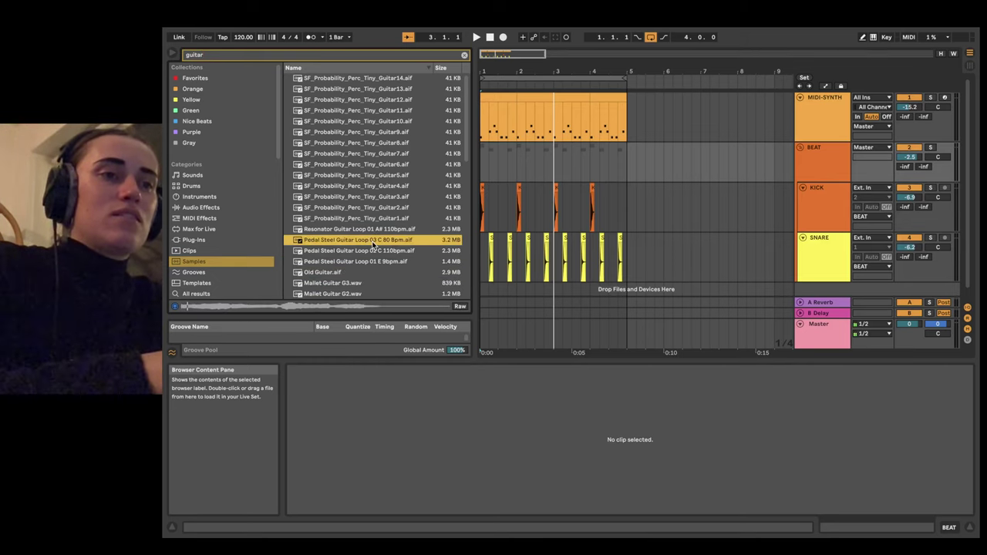
left_click_drag(464, 298, 482, 284)
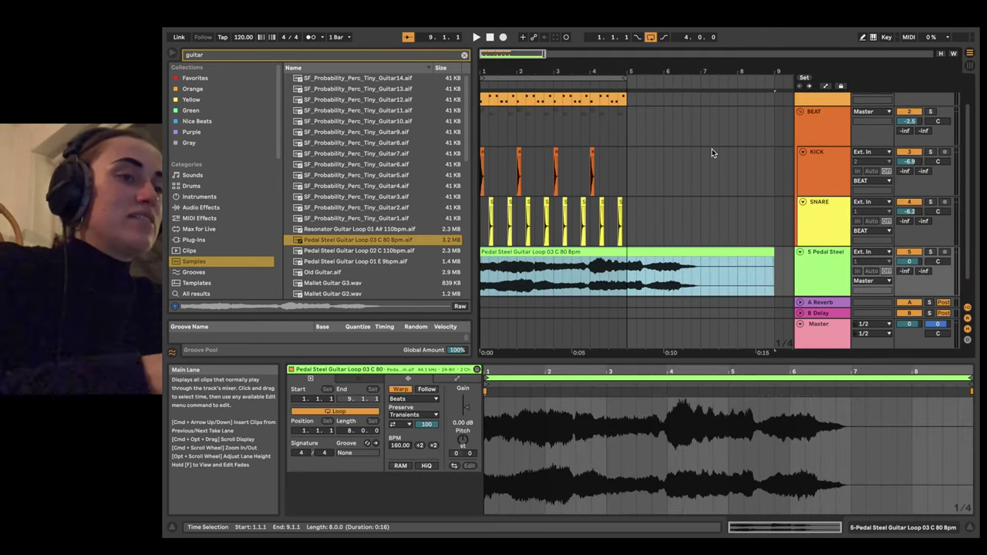
Step: Play the arrangement, mute the MIDI-SYNTH track, and listen to the guitar loop with the beat
key("space")
scroll(711, 150, "up", 2)
key("space")
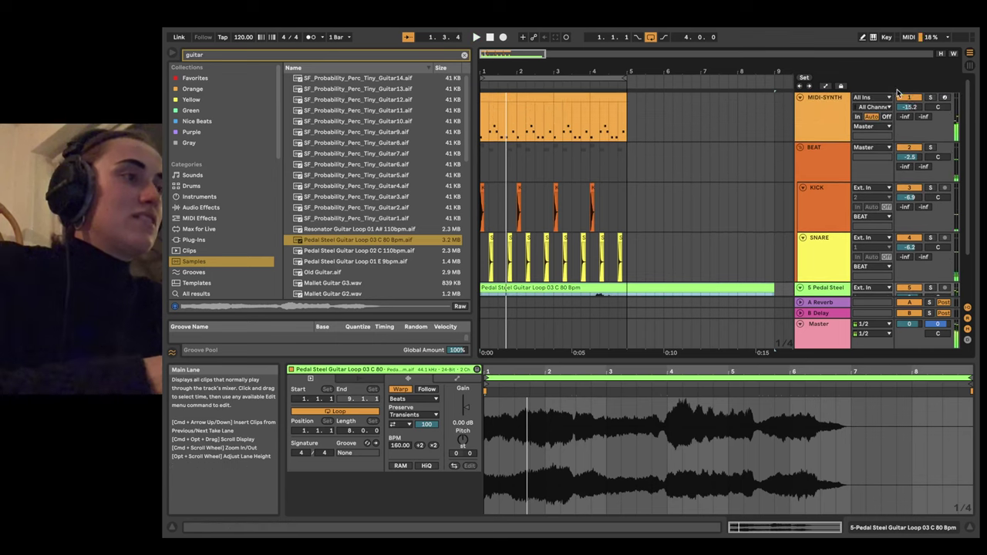
left_click(909, 98)
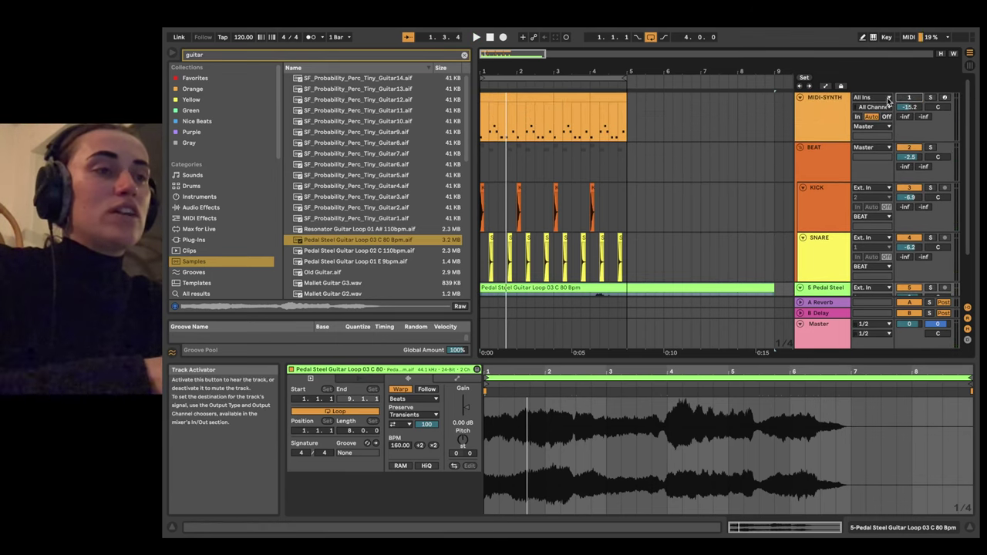
key("space")
Step: Turn off Warp on the pedal steel guitar clip, play it unwarped, and turn Warp back on
scroll(663, 185, "down", 2)
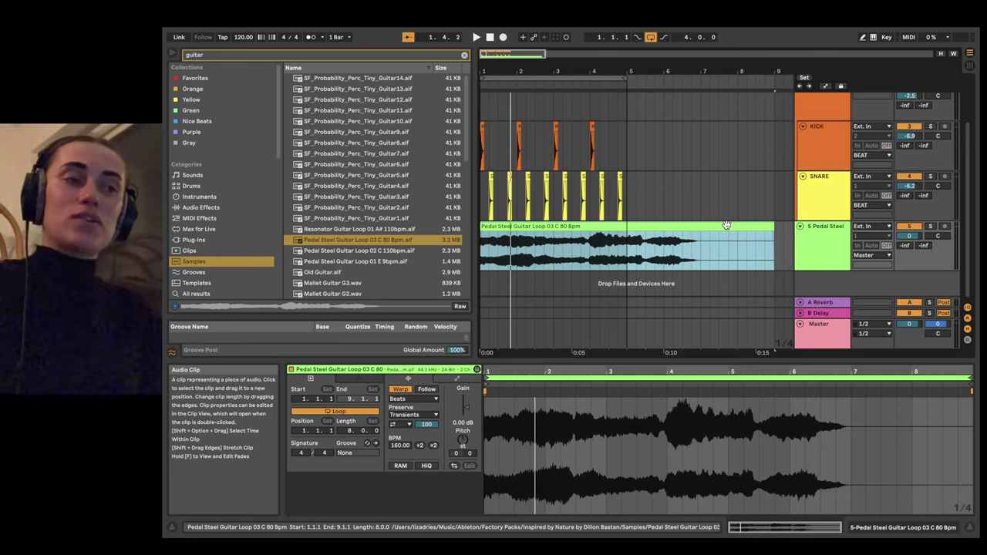
left_click(399, 389)
key("space")
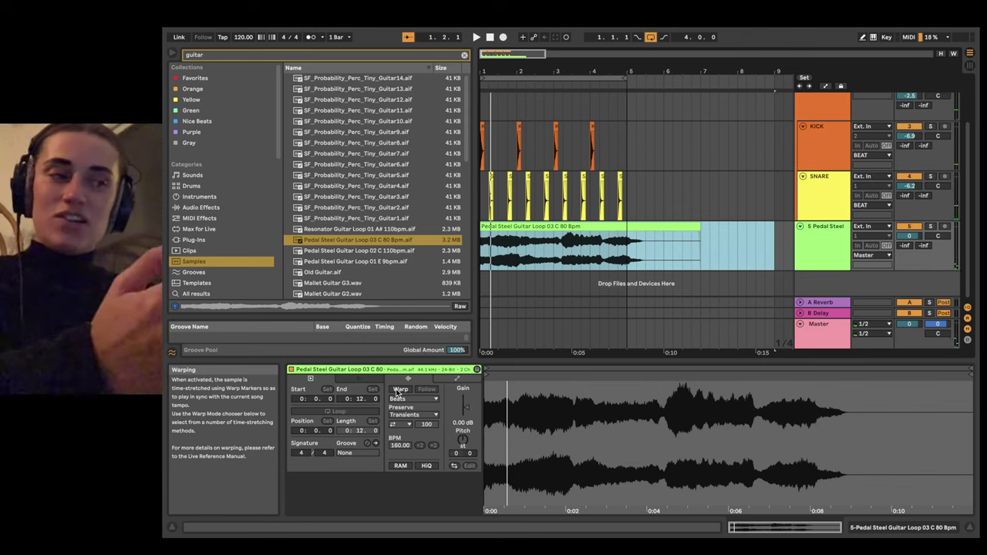
left_click(398, 390)
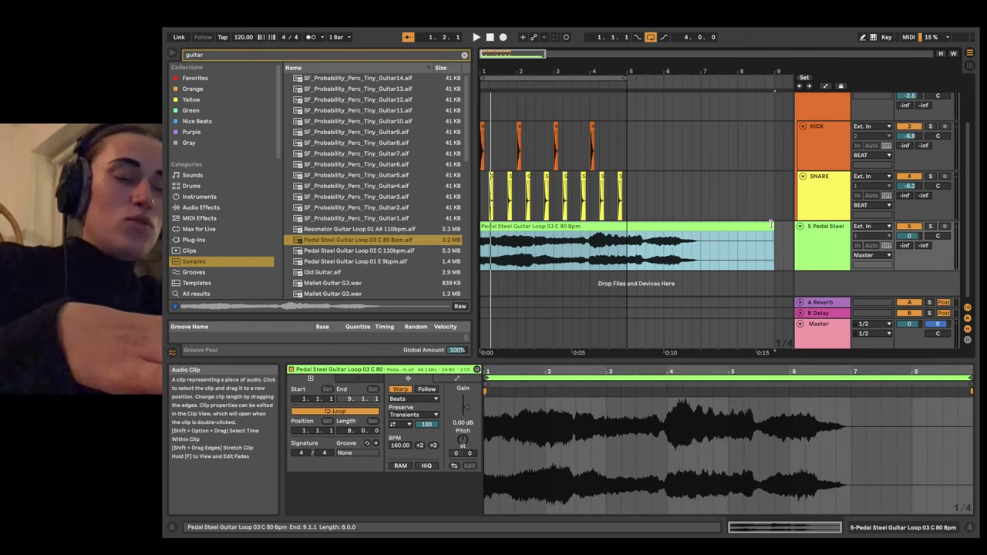
Step: Compress the pedal steel guitar clip to 4 bars so it ends at bar 5, and play it back
left_click_drag(770, 225, 625, 233)
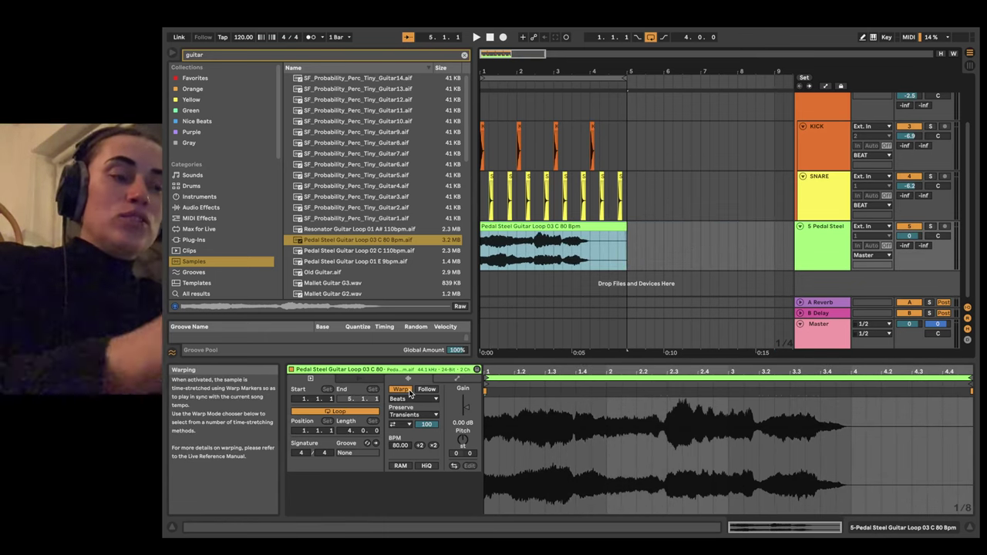
key("space")
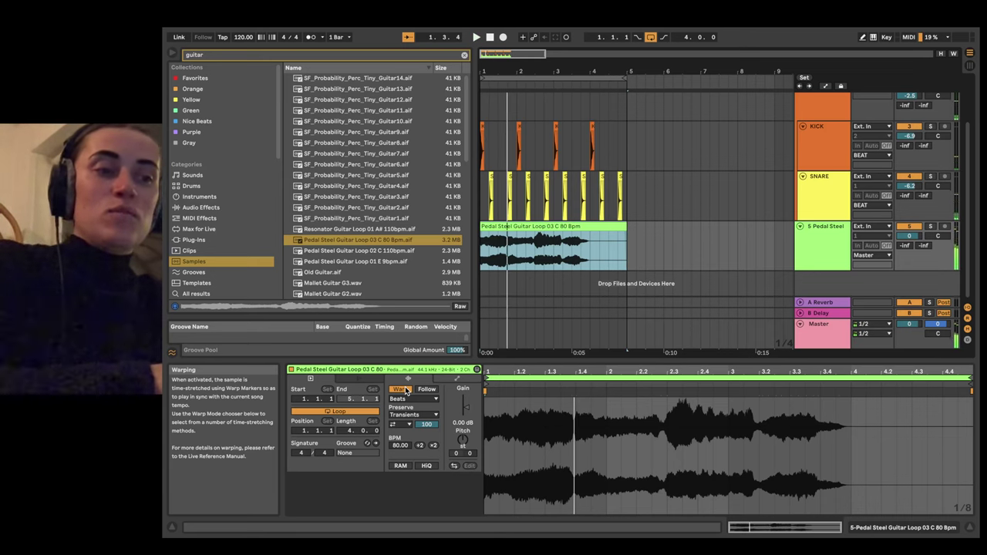
Step: Set the pedal steel guitar clip's warp mode to Complex
left_click(410, 399)
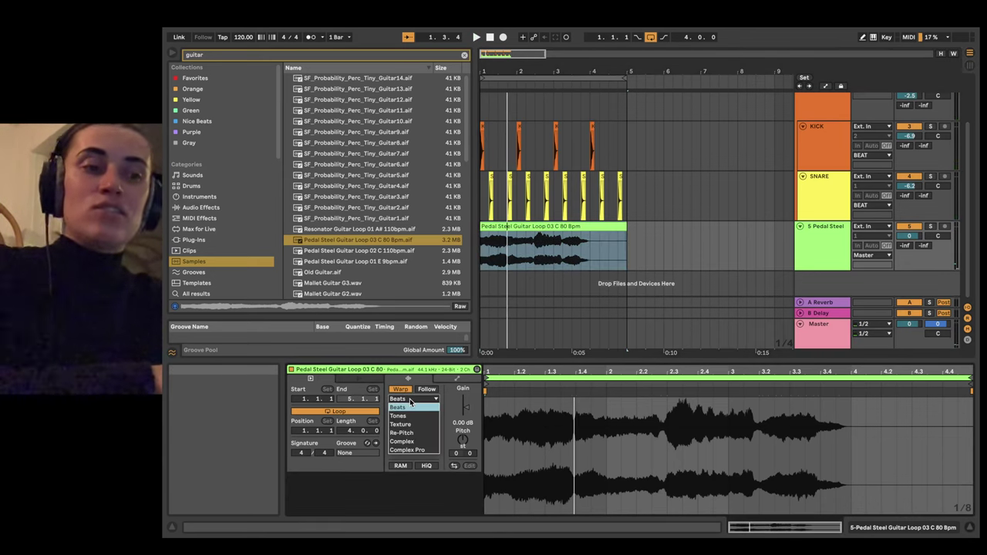
left_click(410, 405)
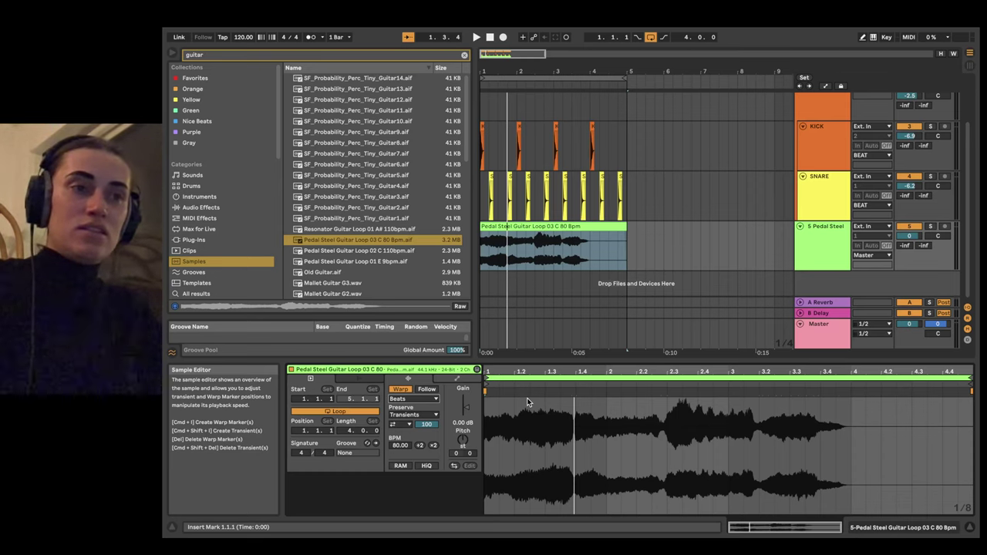
left_click(414, 398)
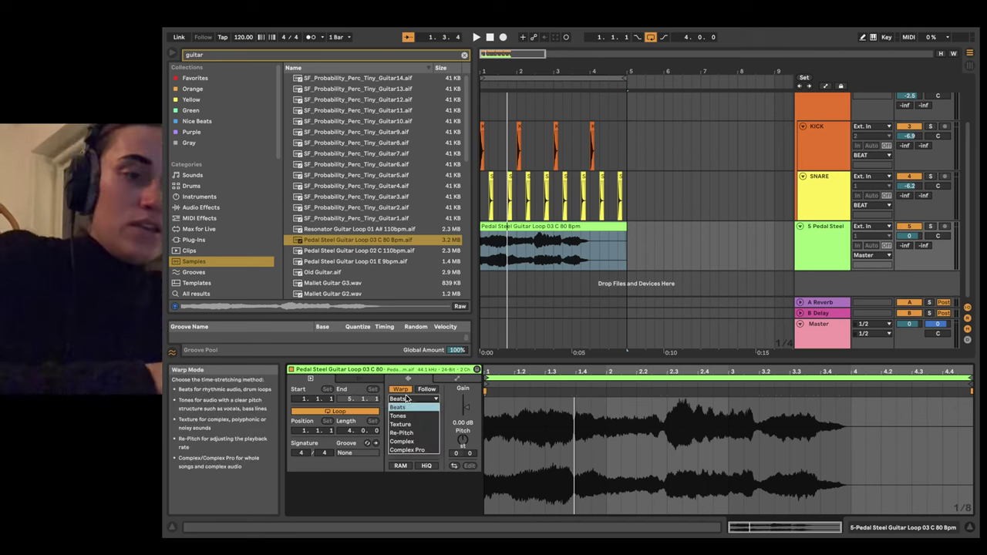
left_click(403, 439)
Step: Play back the loop to audition the Complex-warped guitar clip, and clear the browser's guitar search
left_click(512, 235)
key("z")
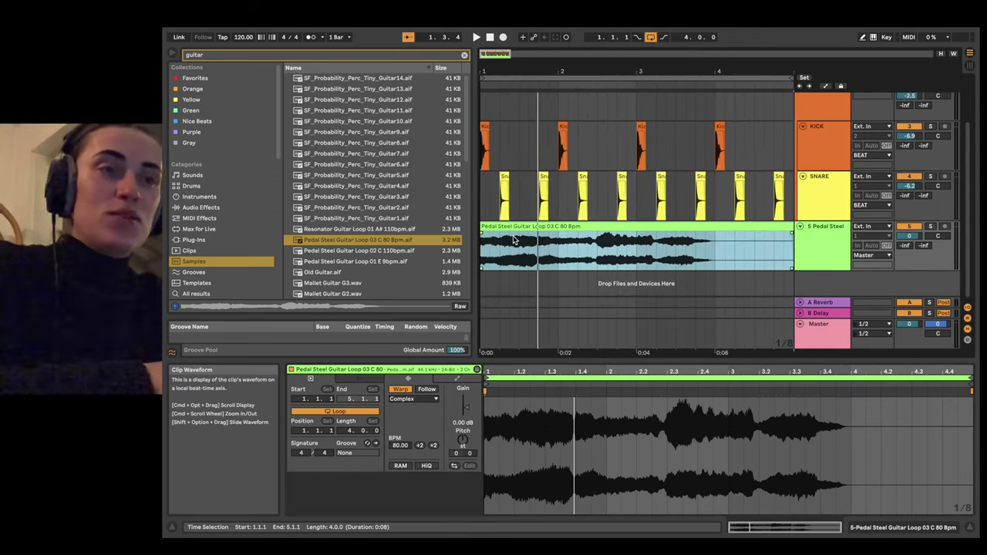
key("space")
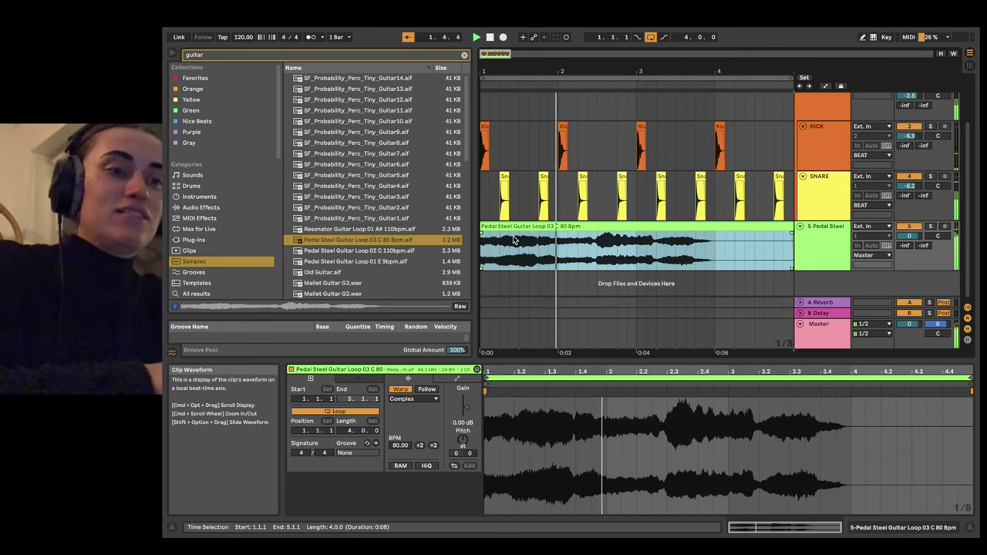
key("x")
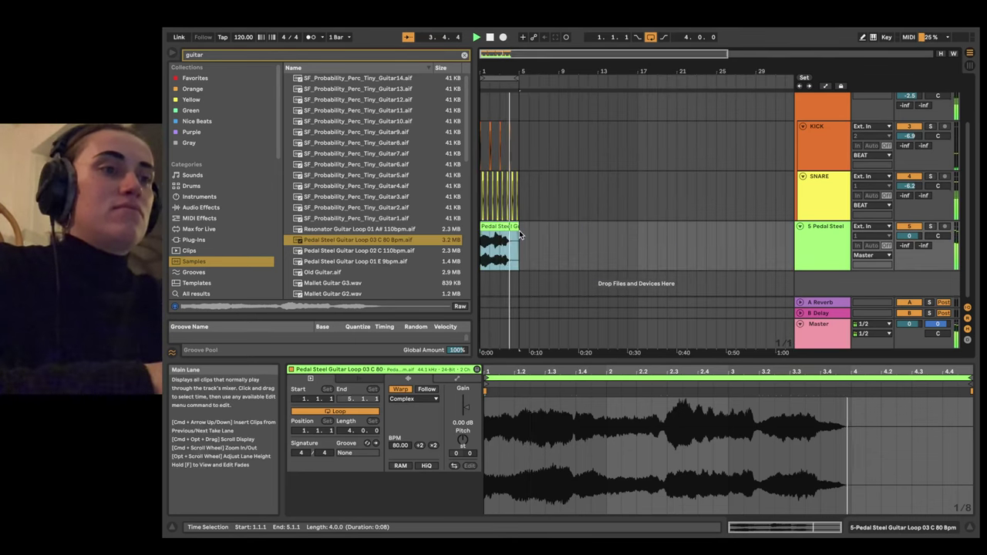
scroll(519, 232, "up", 1)
scroll(512, 228, "up", 5)
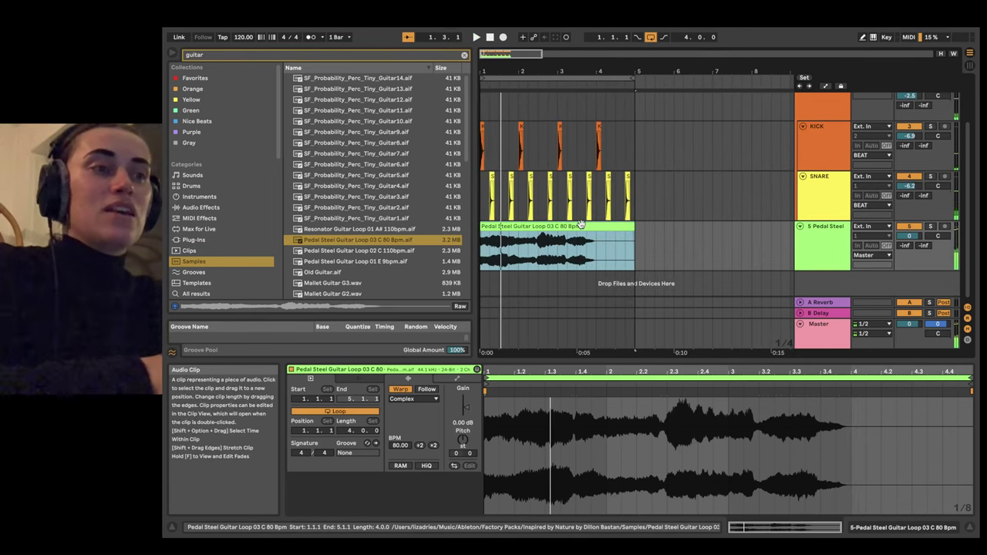
left_click(464, 55)
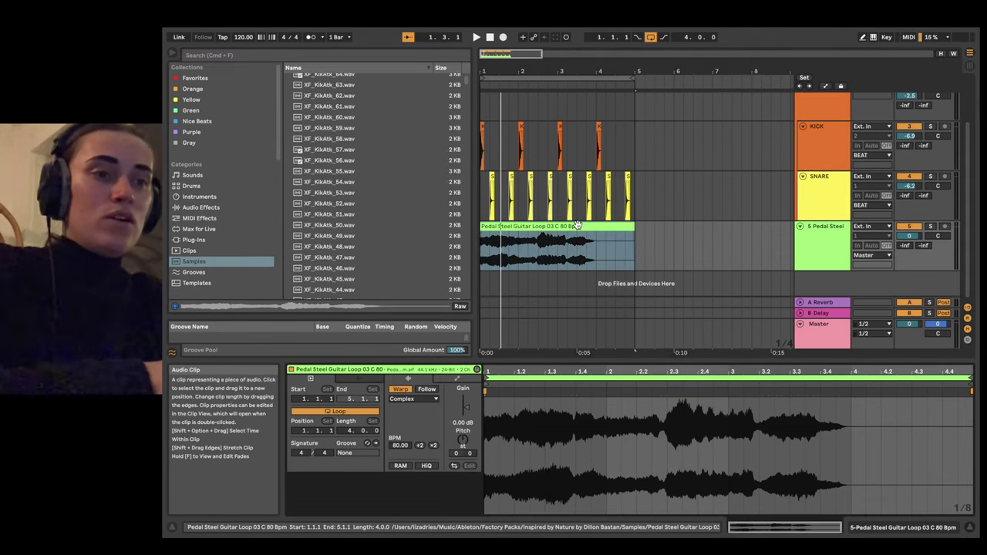
Step: Raise the guitar clip's gain as a trial and reset it to 0 dB
mouse_move(464, 407)
left_mouse_down()
mouse_move(463, 418)
mouse_move(463, 396)
mouse_move(468, 404)
left_mouse_up()
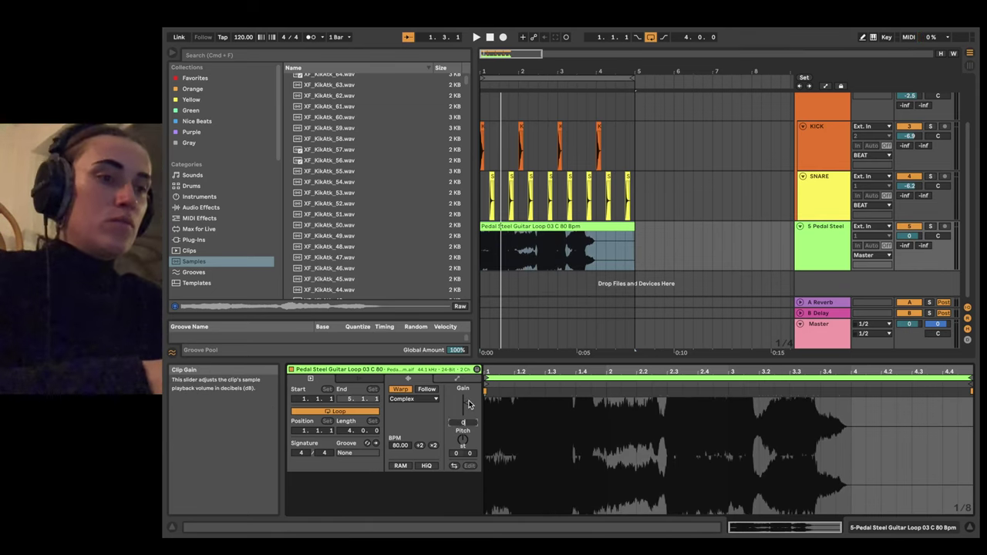
double_click(468, 404)
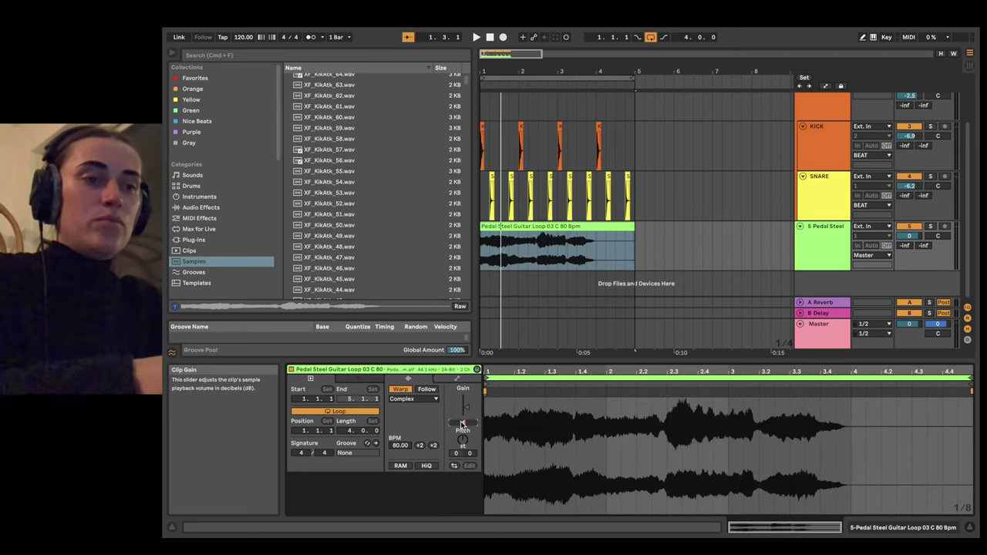
left_click_drag(462, 423, 462, 415)
double_click(463, 424)
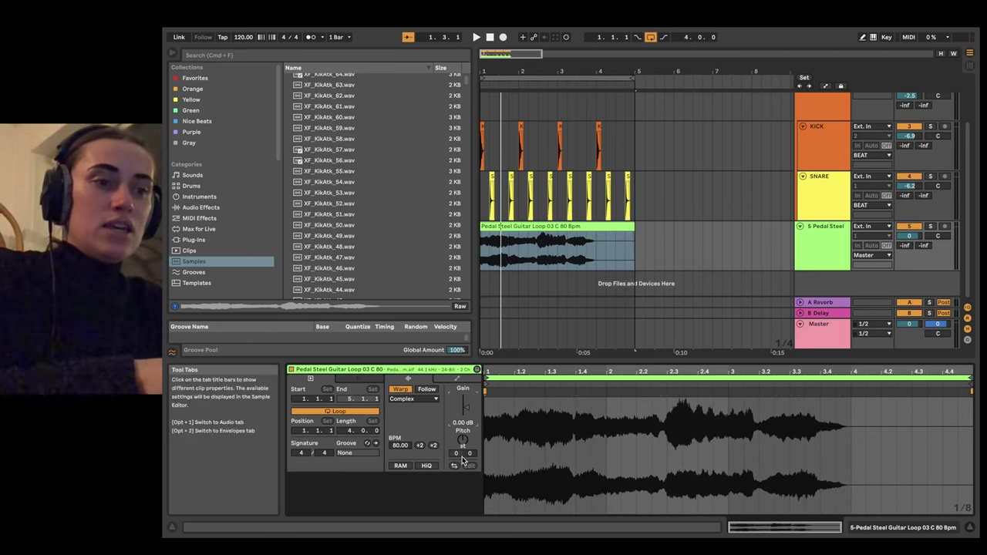
Step: Audition the guitar clip at its original pitch and at 12 semitones up, and set its transposition to -12 semitones
key("space")
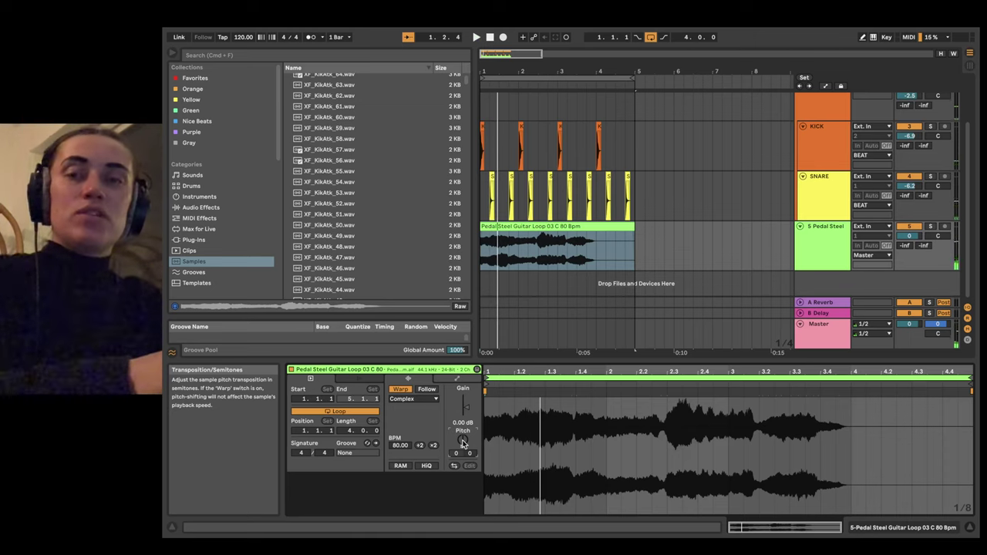
key("Return")
key("space")
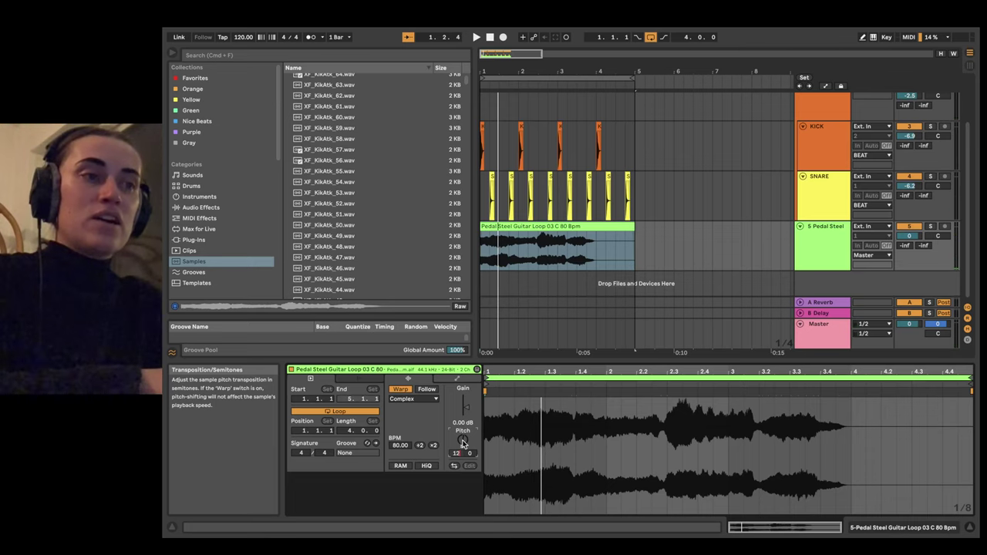
key("Return")
key("space")
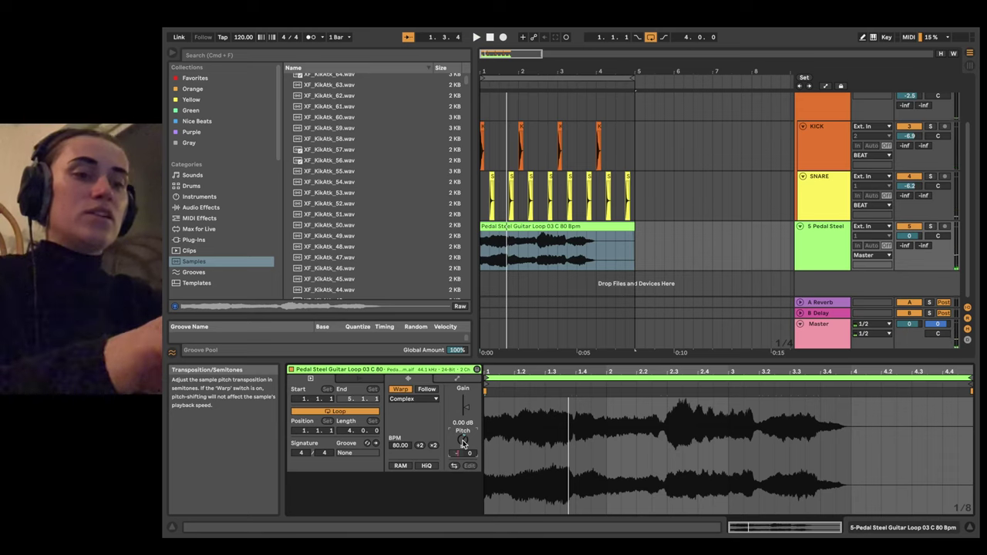
key("space")
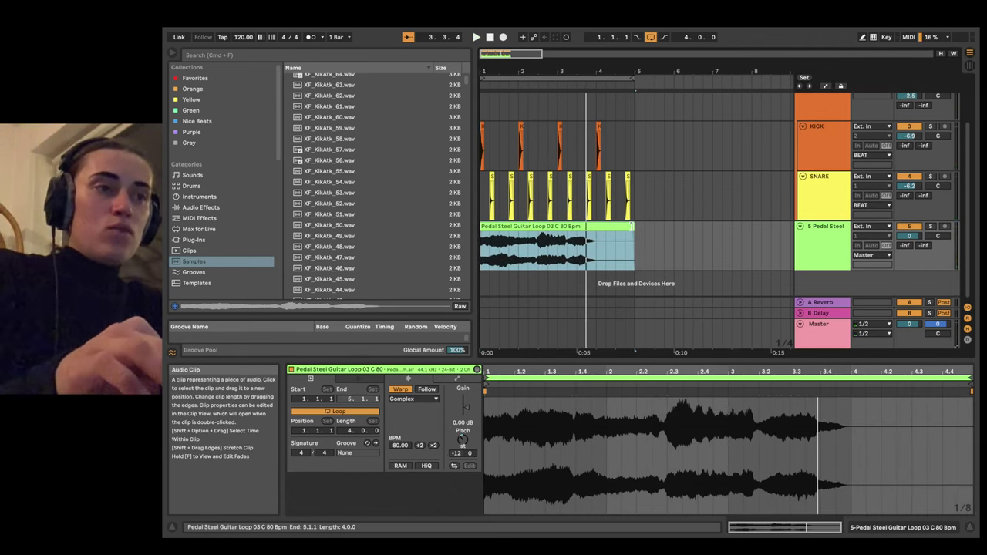
Step: Stretch the guitar clip to 8 bars so it ends at bar 9, and play it back
left_click_drag(633, 225, 632, 246)
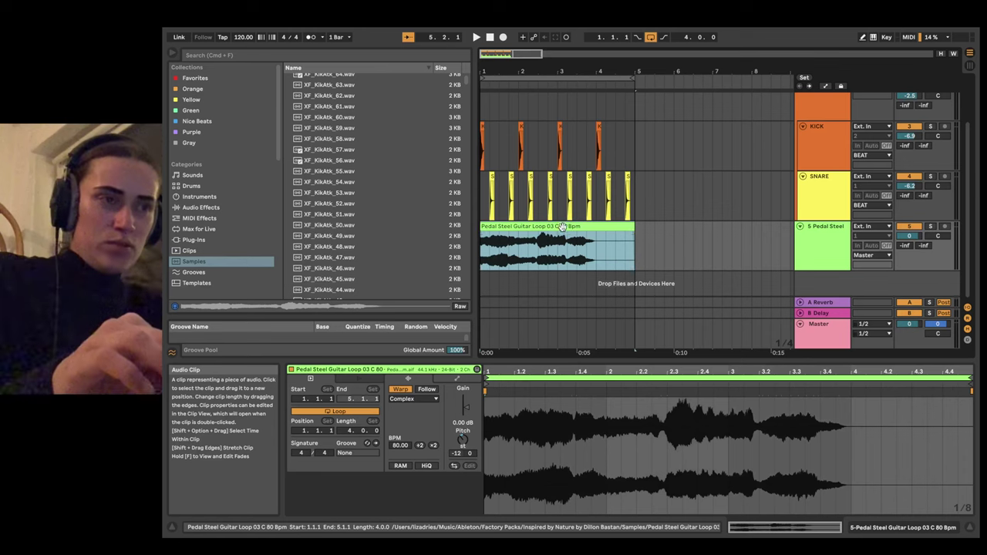
scroll(565, 229, "down", 3)
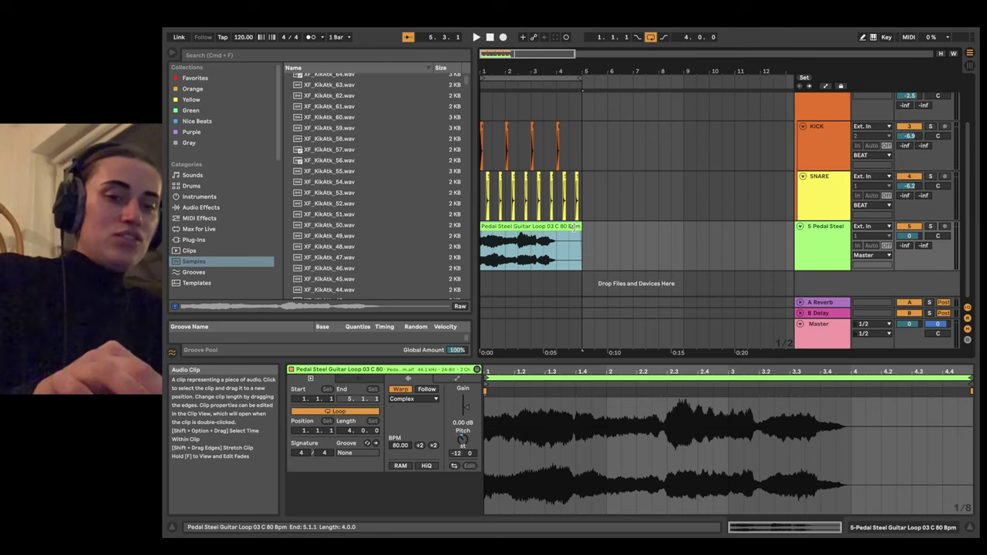
left_click_drag(571, 226, 679, 242)
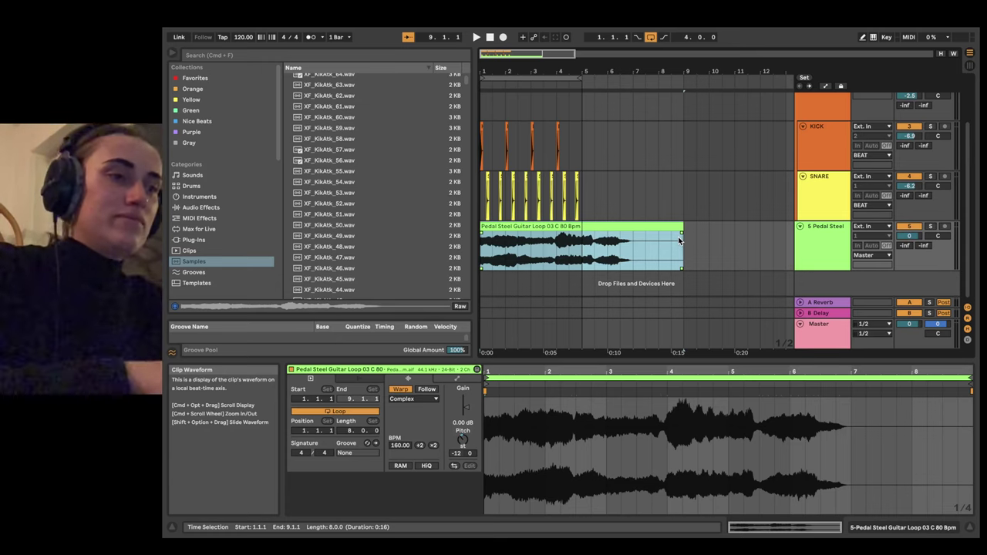
key("space")
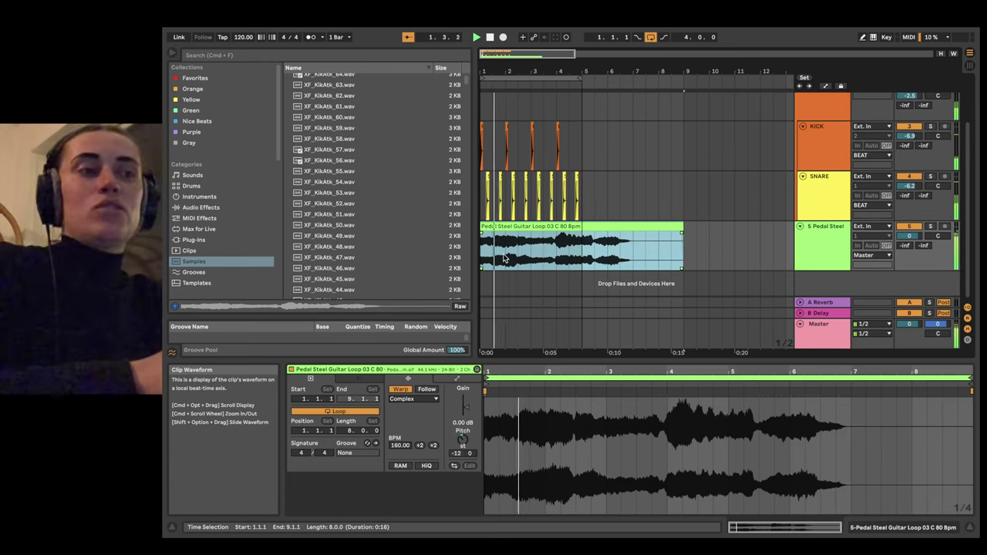
Step: Split the pedal steel guitar clip at bar 3 and bar 5
left_click_drag(532, 254, 584, 254)
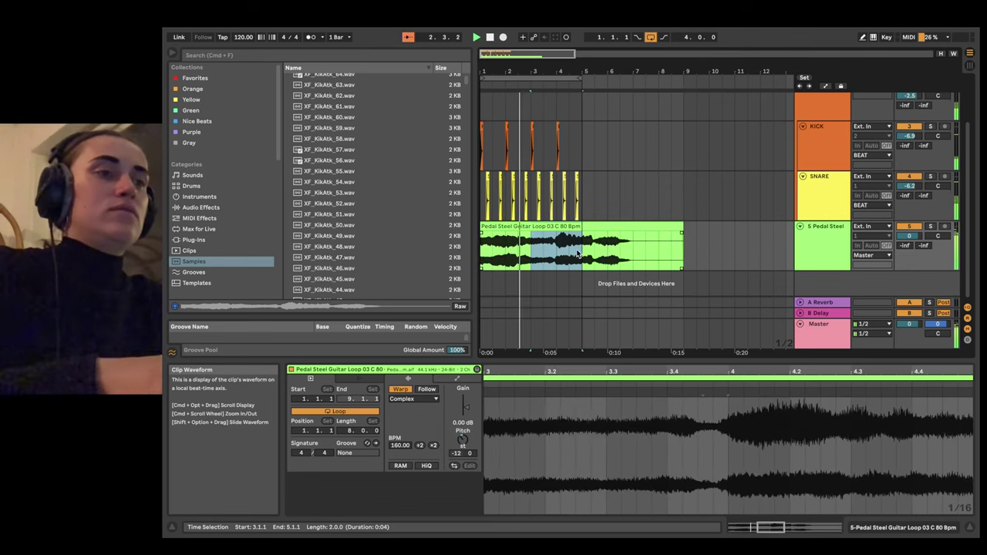
key("super+e")
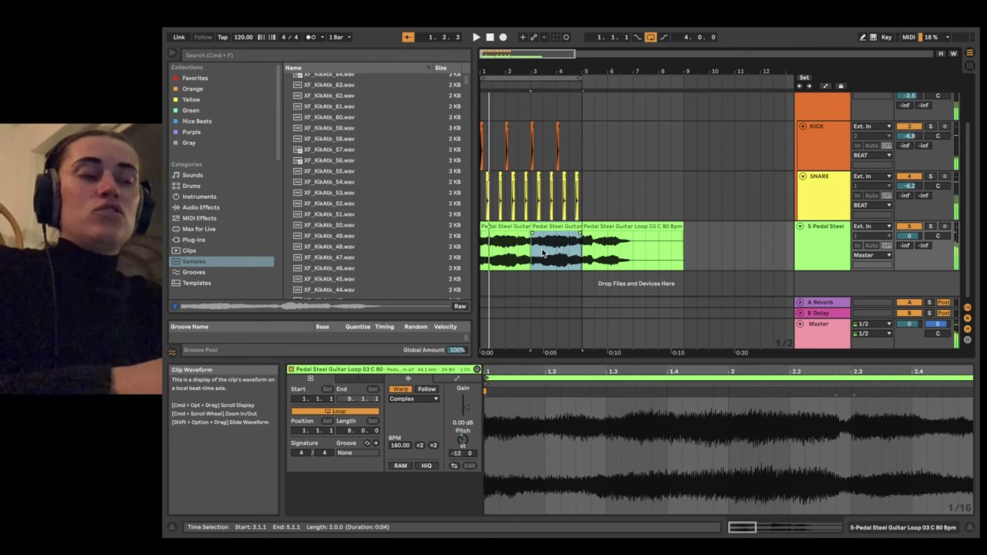
left_click(530, 256)
Step: Duplicate the three-beat guitar section from 2.2.1 to 3.1.1 so the copy starts at bar 3, and play it back
scroll(530, 255, "up", 5)
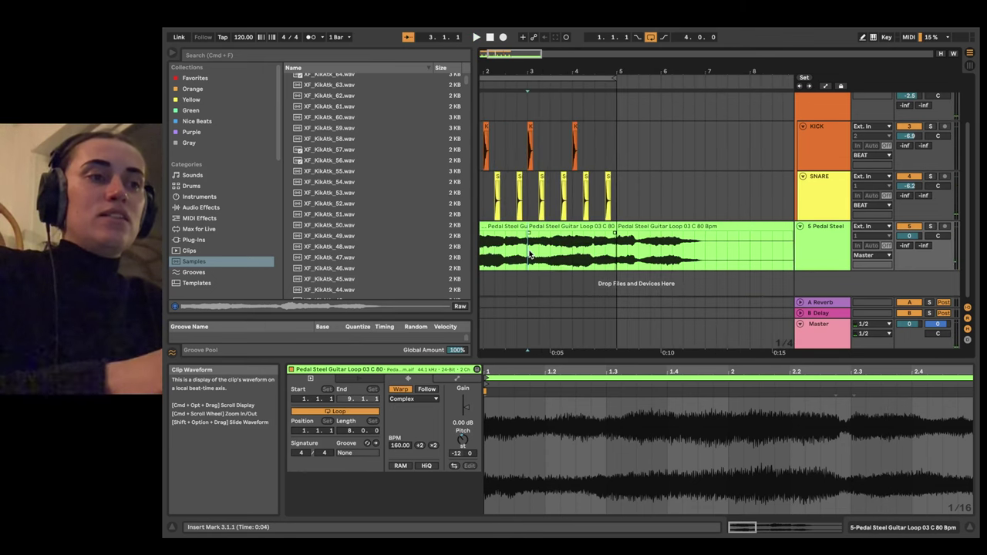
scroll(530, 254, "left", 2)
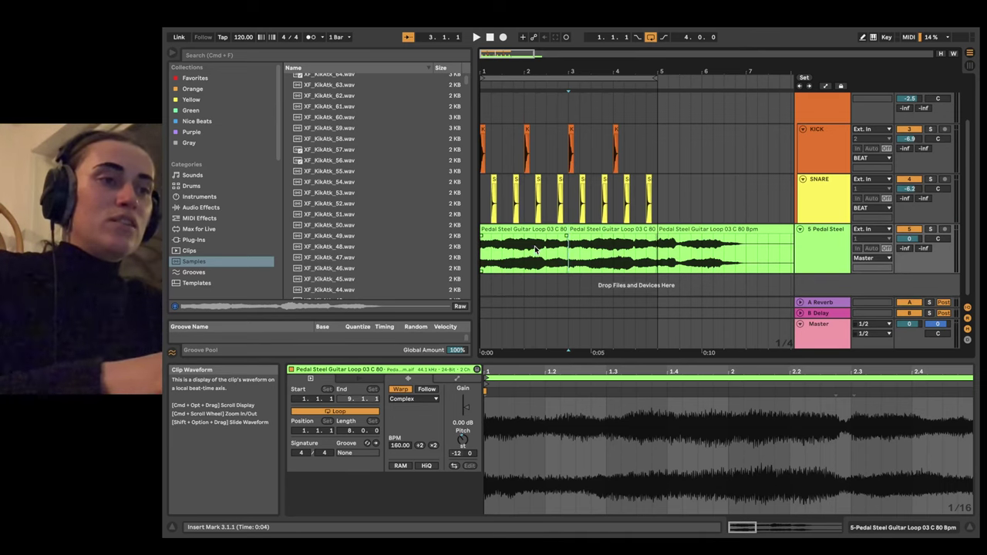
left_click(535, 249)
left_click_drag(535, 249, 563, 240)
key("super+d")
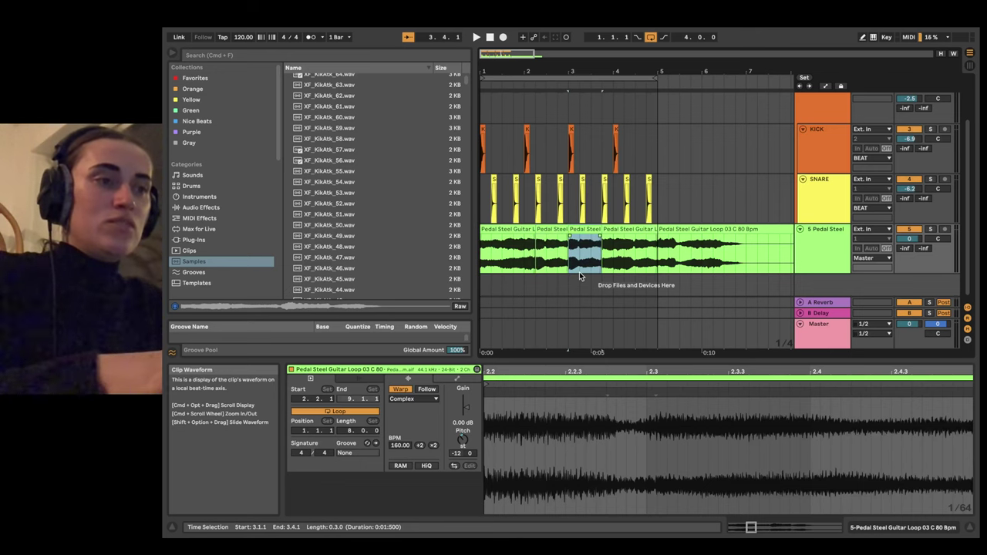
key("space")
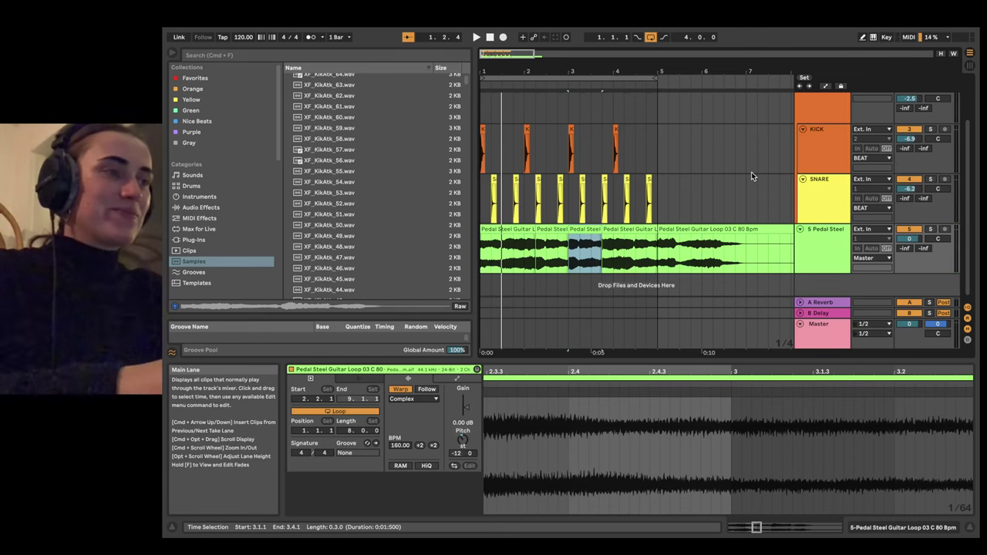
Step: Rename the pedal steel track as PEDALSTEEL
left_click(803, 240)
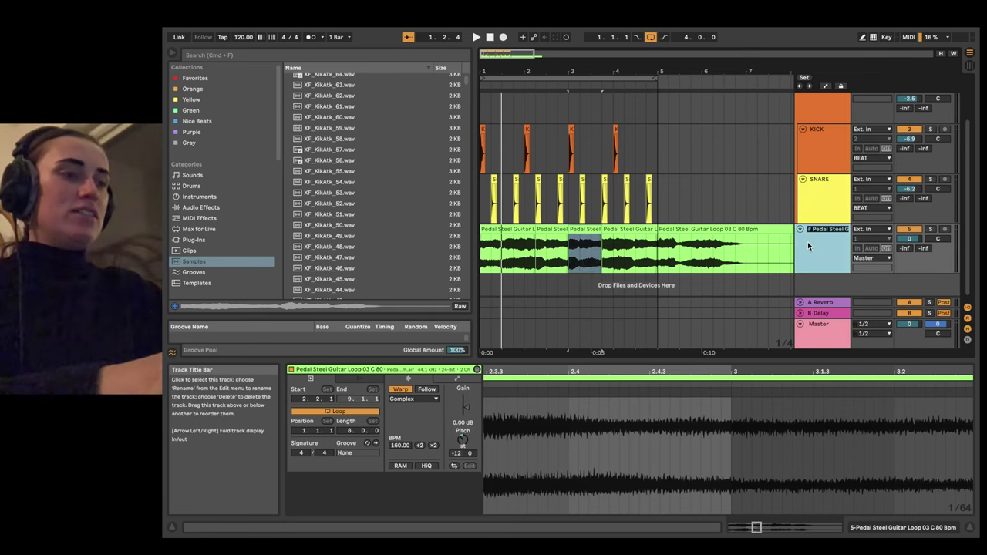
type("PEDALSTEE")
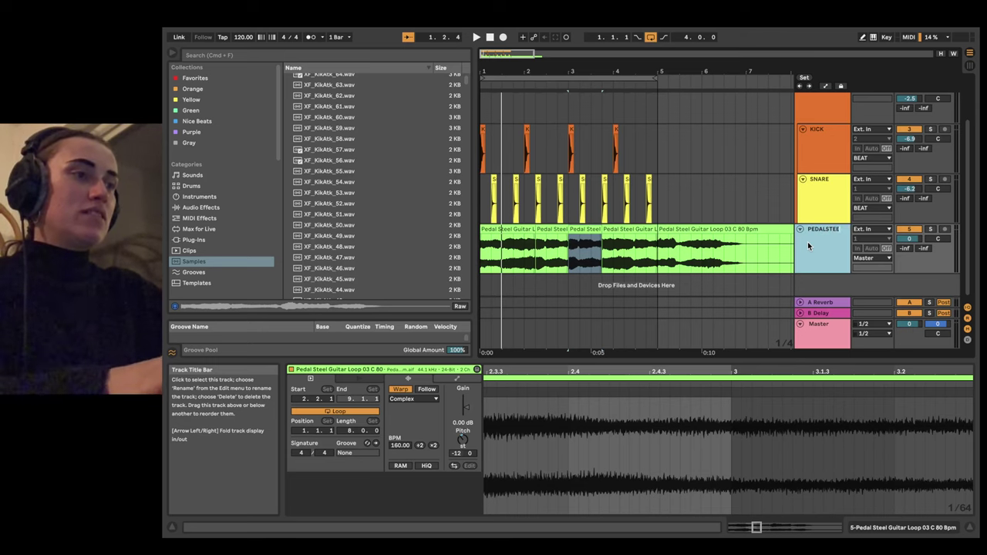
type("L")
key("Return")
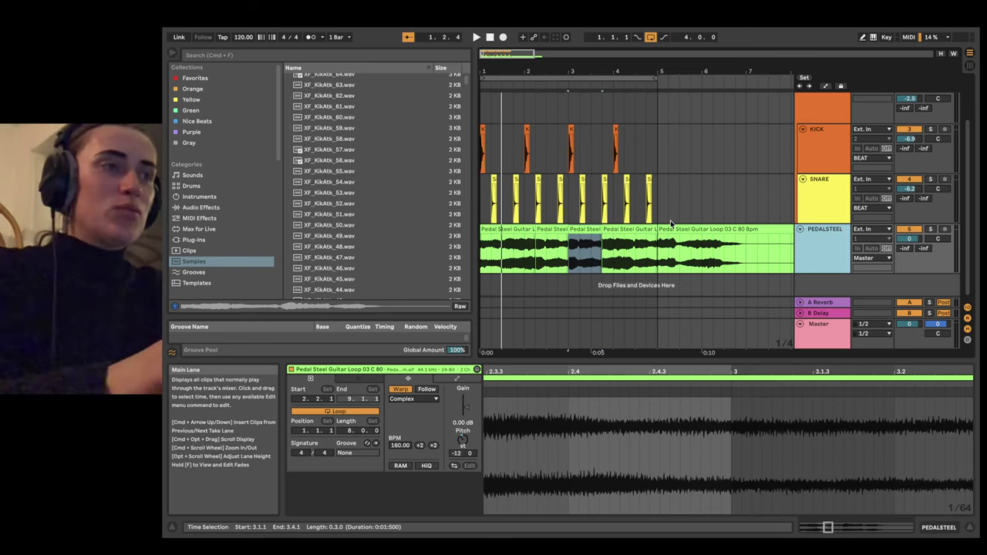
Step: Reverse the duplicated three-beat guitar clip that starts at bar 3
scroll(670, 219, "up", 3)
scroll(670, 220, "down", 3)
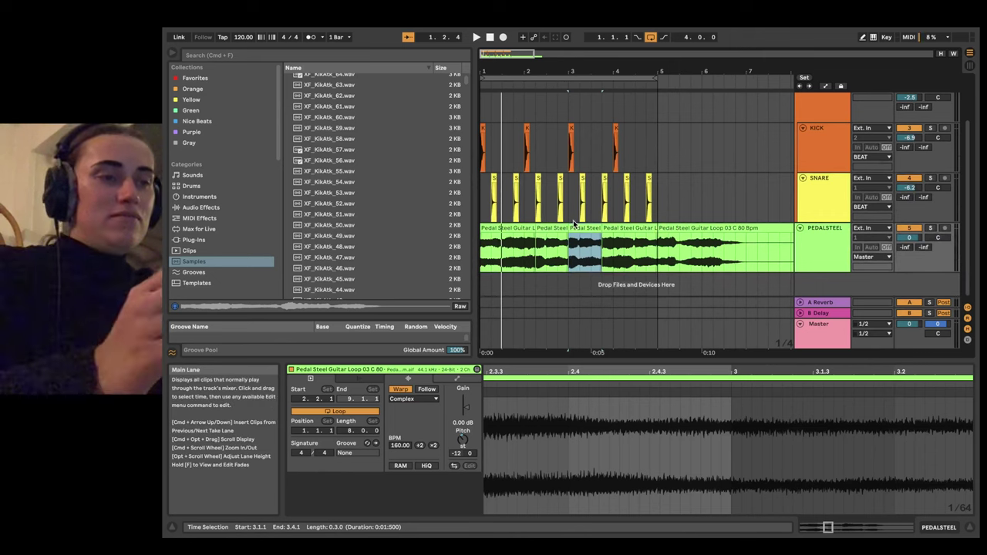
scroll(566, 228, "up", 5)
scroll(565, 228, "down", 5)
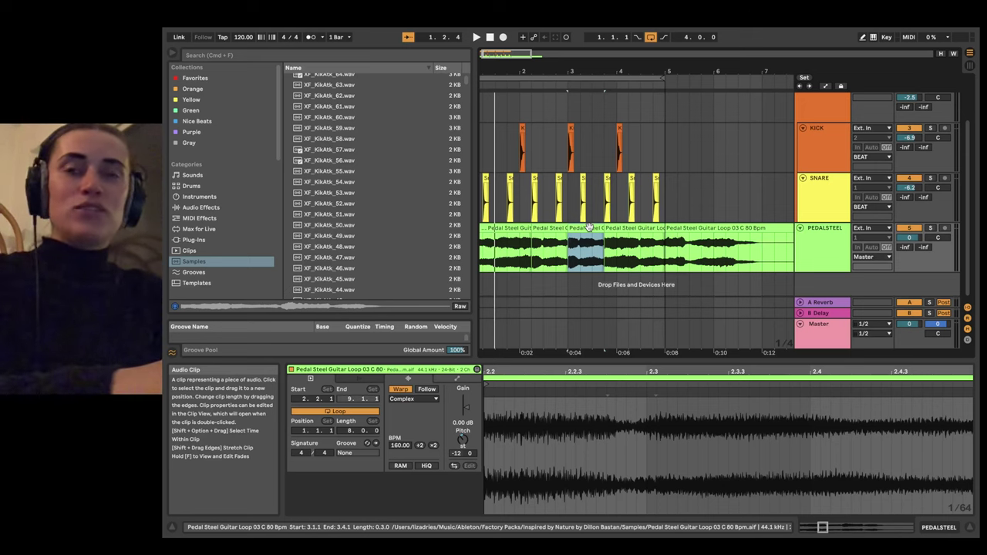
key("r")
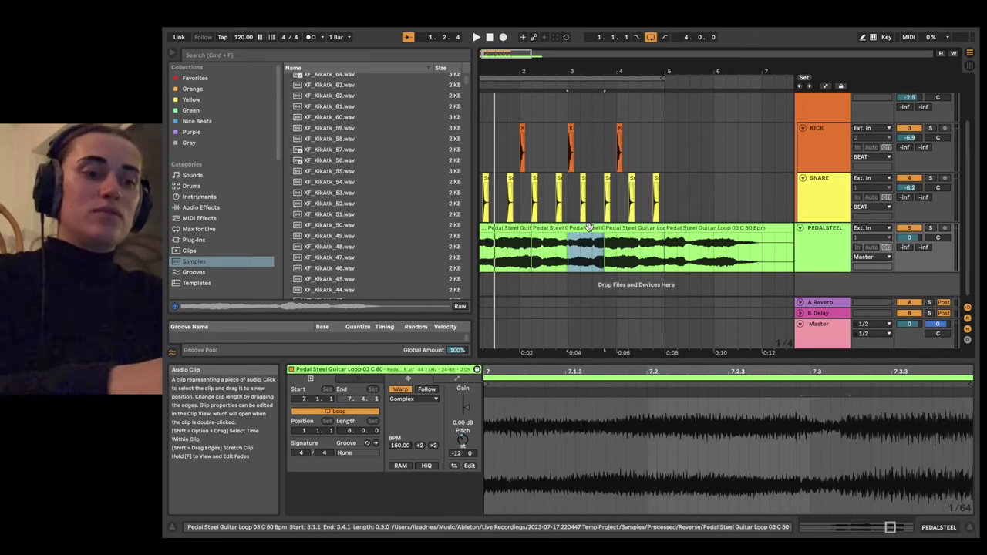
right_click(589, 228)
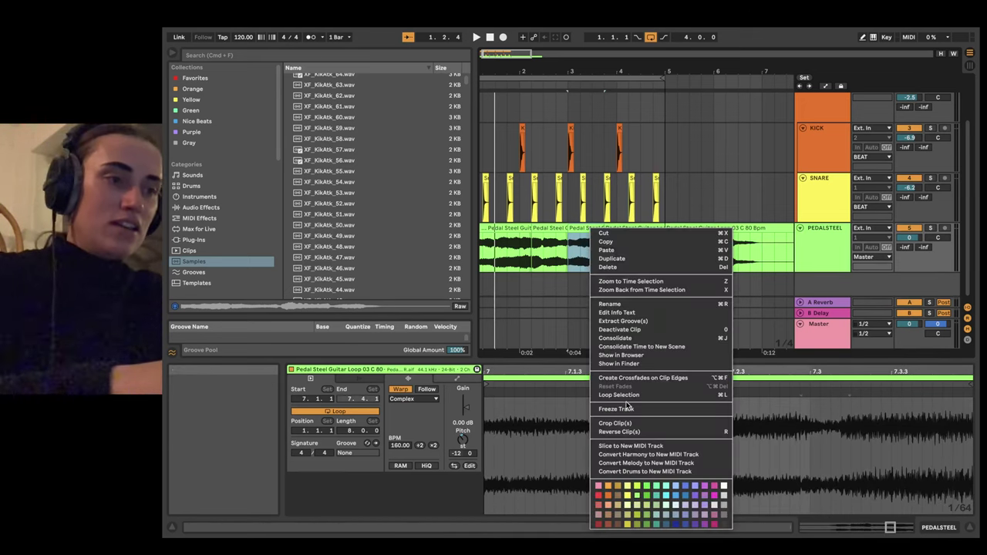
left_click(548, 288)
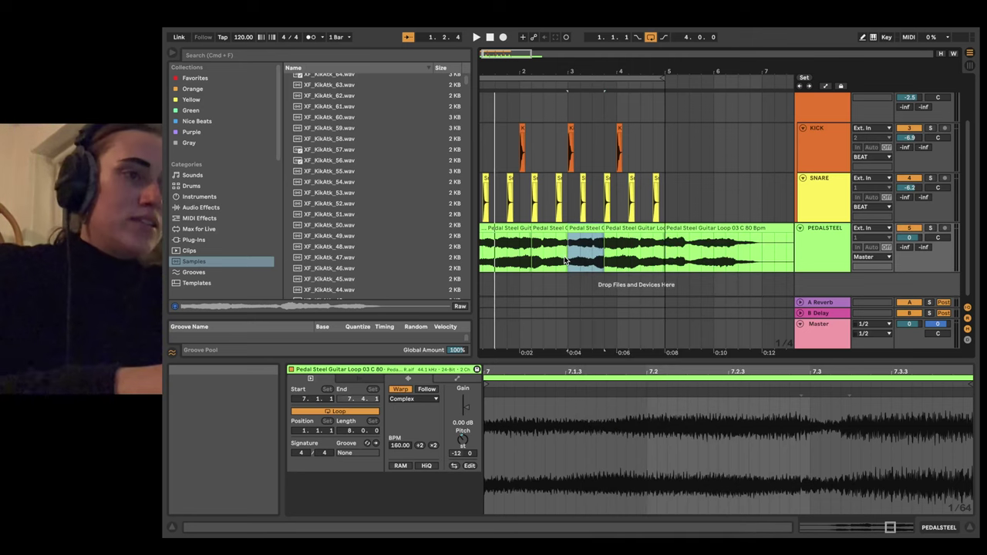
Step: Play back the looped bars to hear the reversed guitar section that starts at bar 3
key("space")
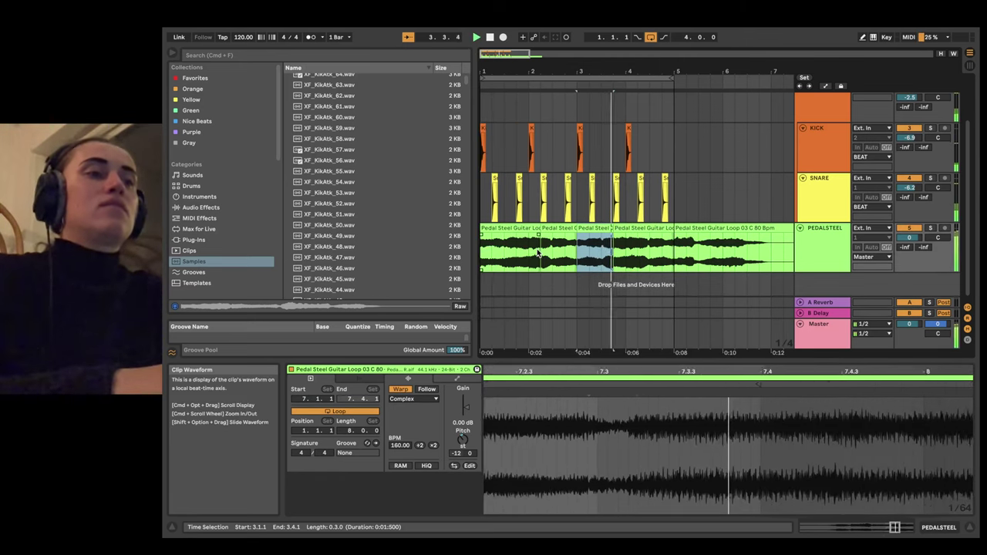
left_click(532, 252)
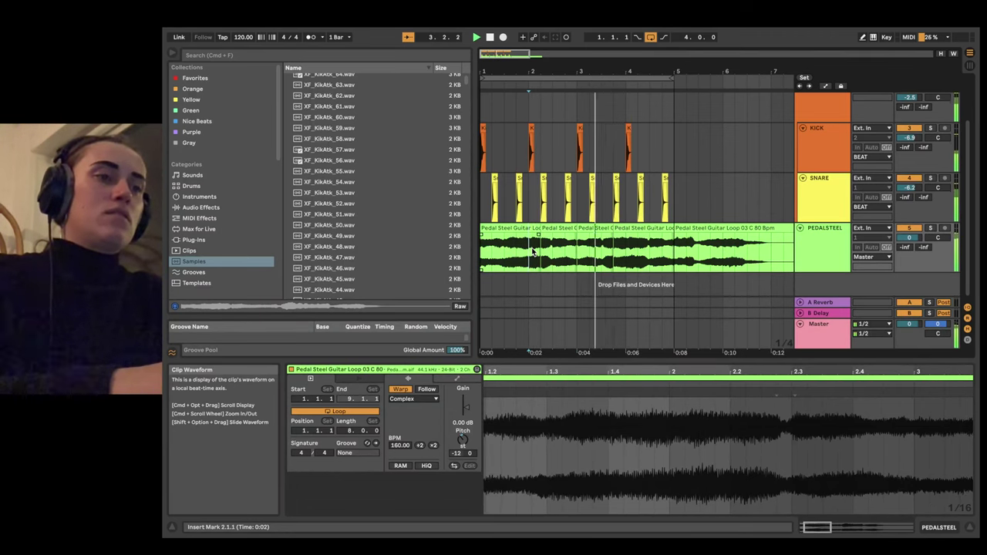
scroll(573, 232, "right", 1)
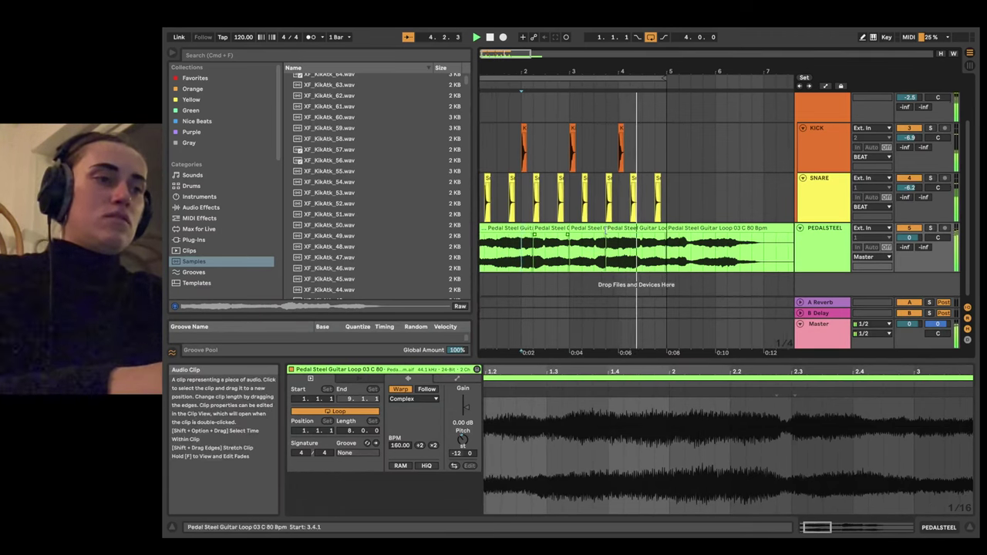
key("space")
Step: Split the reversed guitar clip at 3.3.1 and reverse the one-beat piece from there to 3.4.1
left_click(589, 251)
key("super+e")
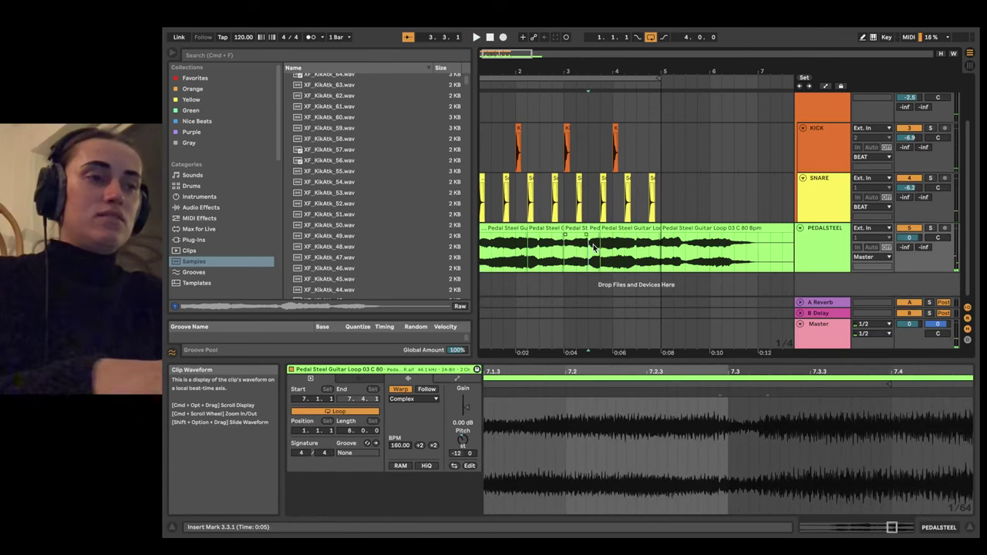
left_click(591, 231)
key("r")
Step: Play back the four-bar loop to check the newly reversed one-beat guitar piece with the drums
key("space")
key("space")
left_click(542, 252)
key("space")
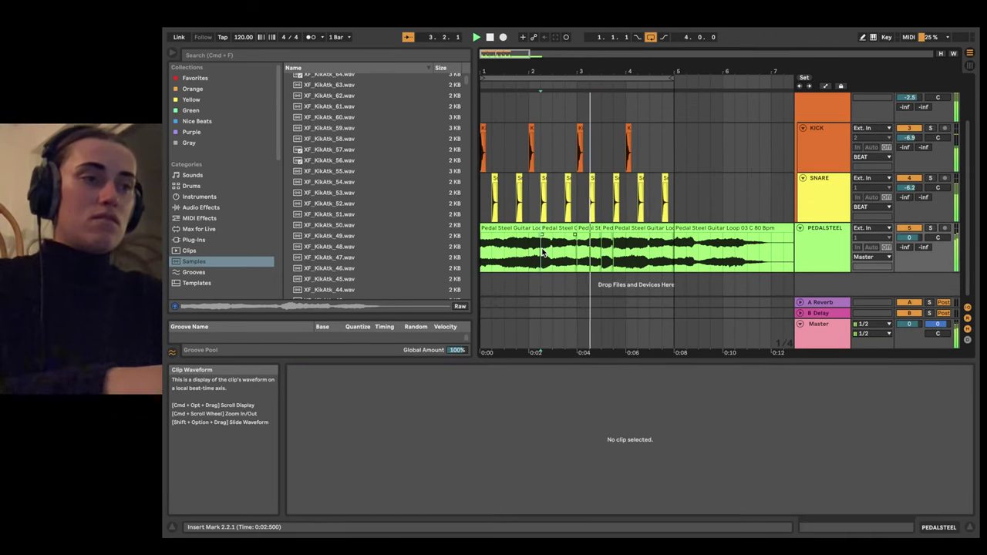
scroll(542, 252, "down", 3)
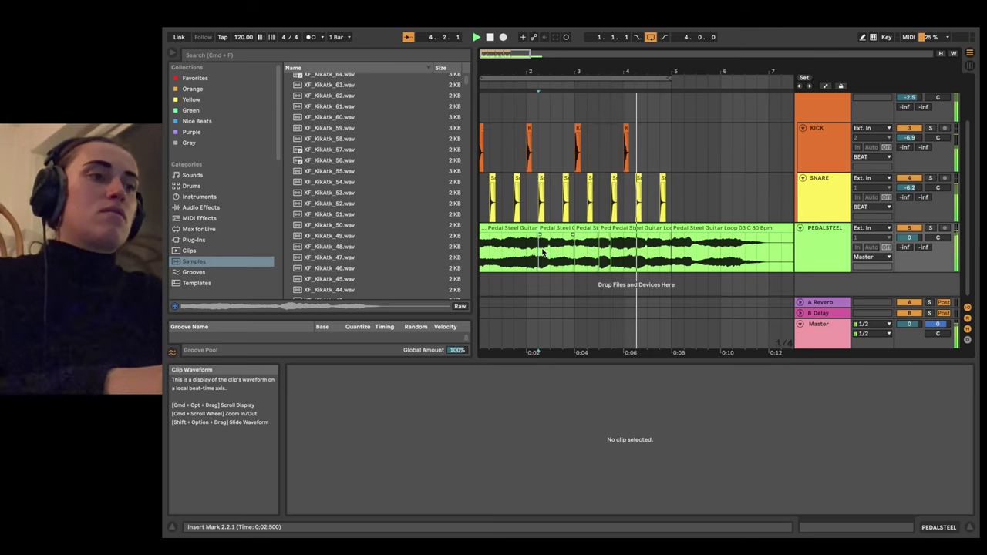
key("space")
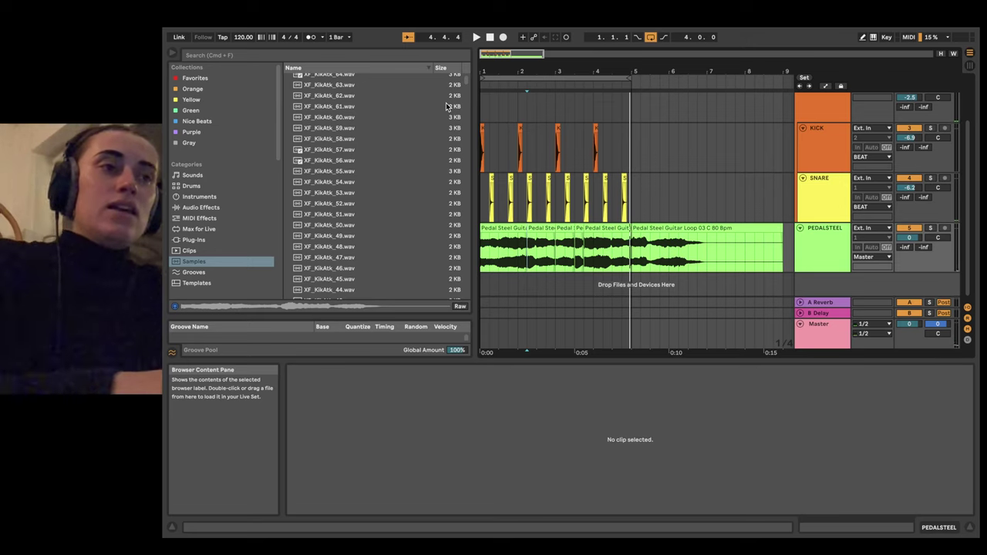
key("space")
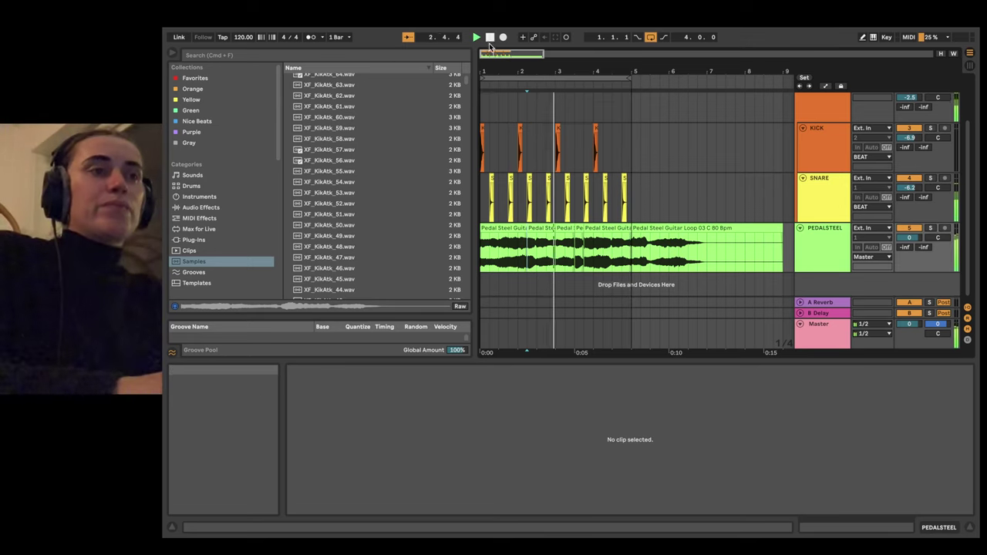
key("space")
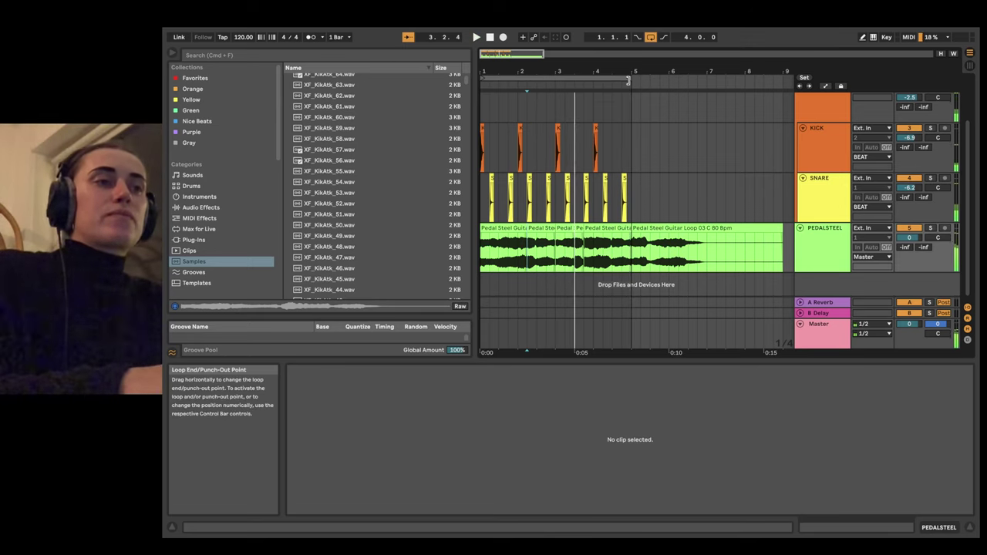
Step: Select everything inside the four-bar loop from 1.1.1 to 5.1.1 and play it from the start
left_click(610, 79)
scroll(594, 199, "down", 5)
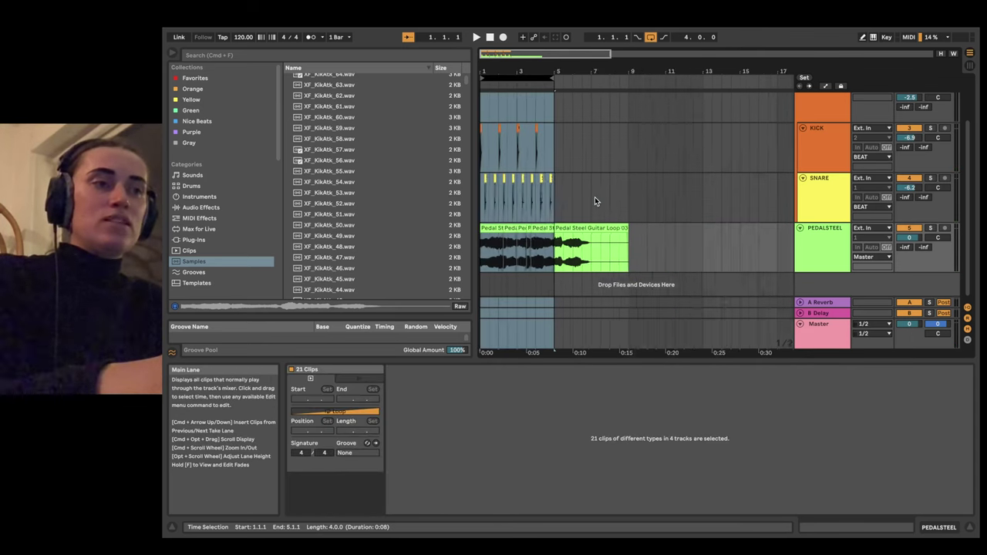
key("space")
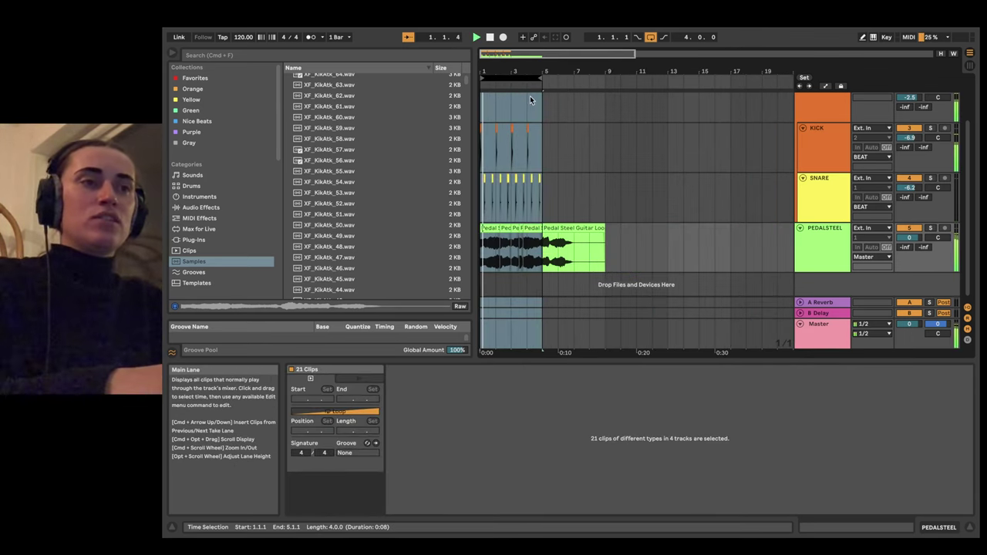
left_click(689, 192)
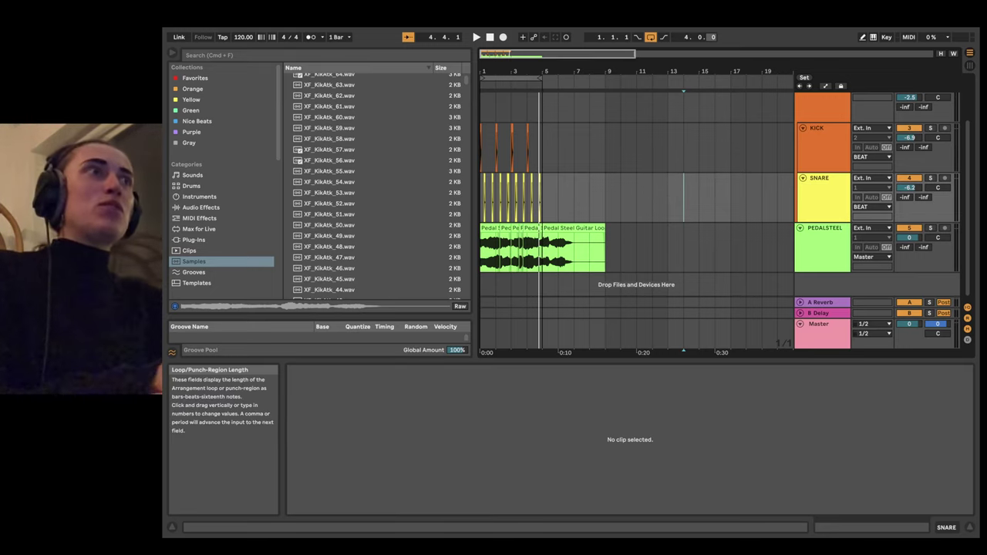
Step: Narrow the browser to give the arrangement more width, keeping the four-bar section in view
left_click(510, 74)
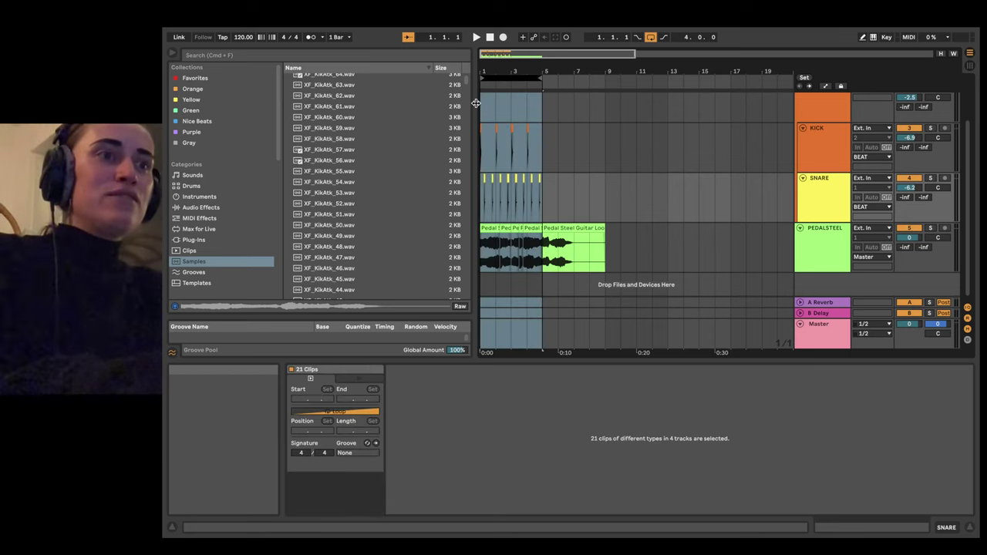
left_click_drag(474, 108, 410, 106)
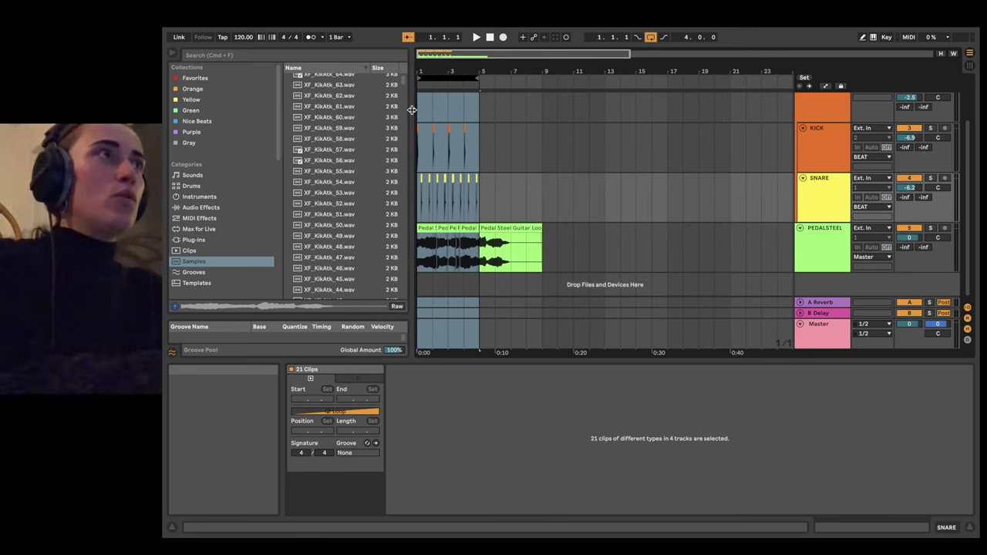
scroll(487, 163, "up", 5)
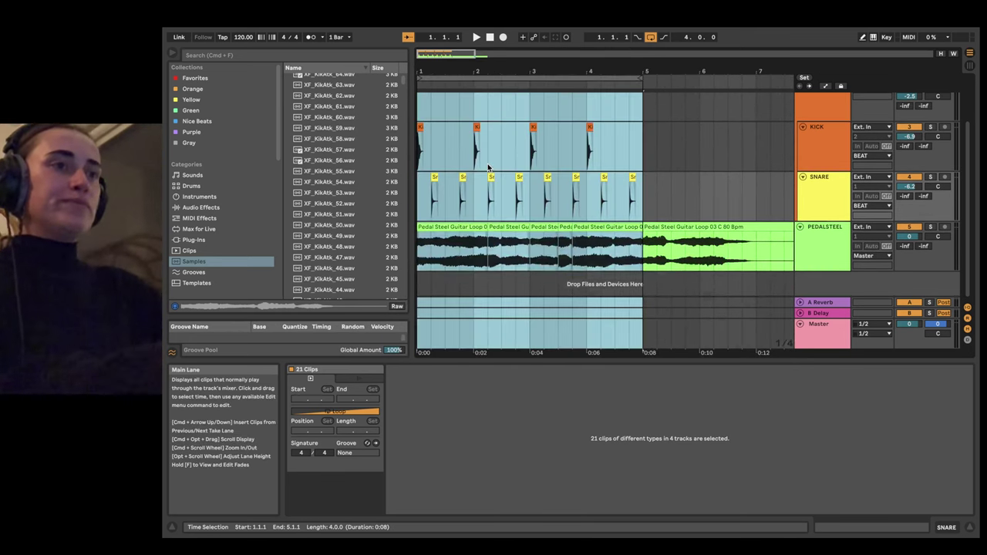
Step: Duplicate the four-bar section from 1.1.1 to 5.1.1 on all tracks three times, extending the arrangement to bar 17
left_click(478, 75)
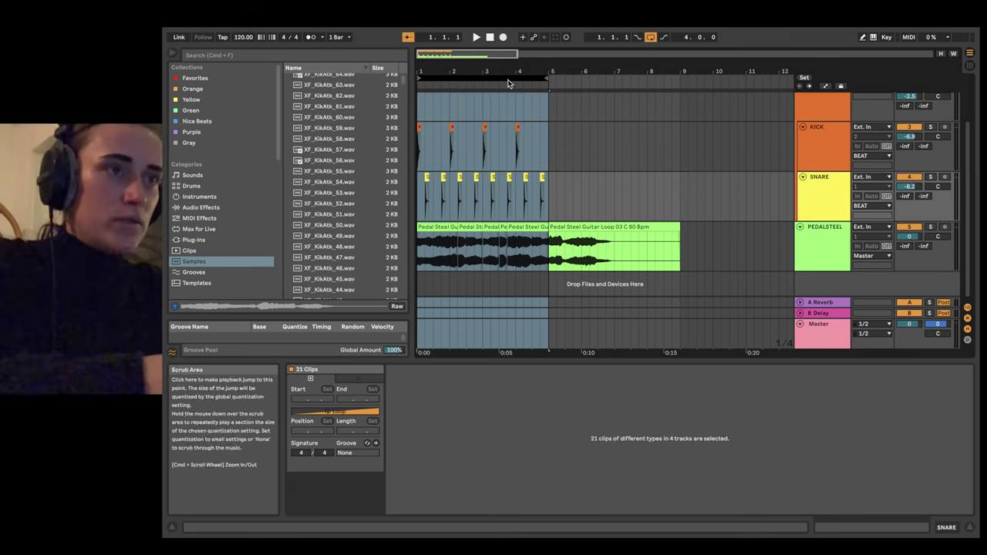
left_click(609, 128)
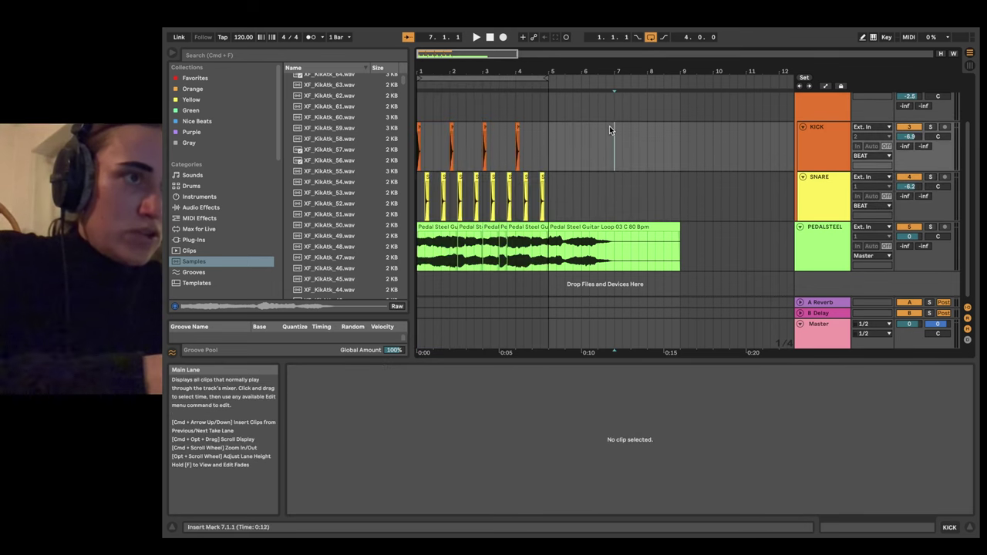
left_click(469, 76)
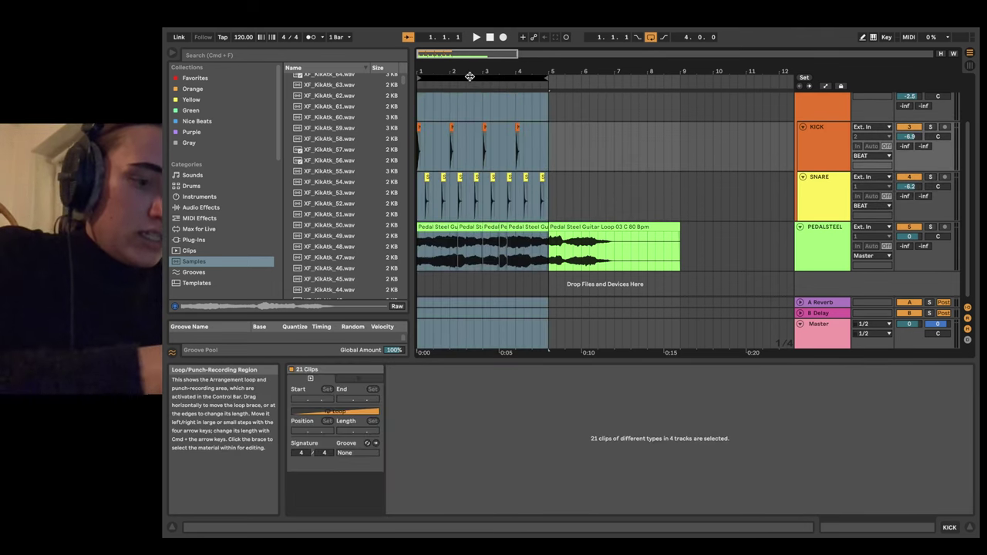
key("super+d")
scroll(654, 212, "down", 5)
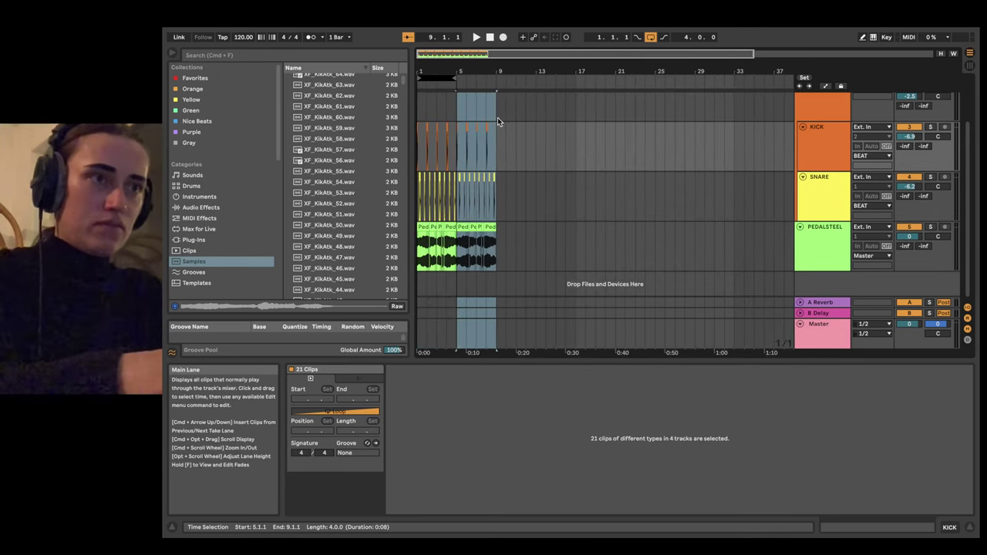
key("super+d")
key("super+d")
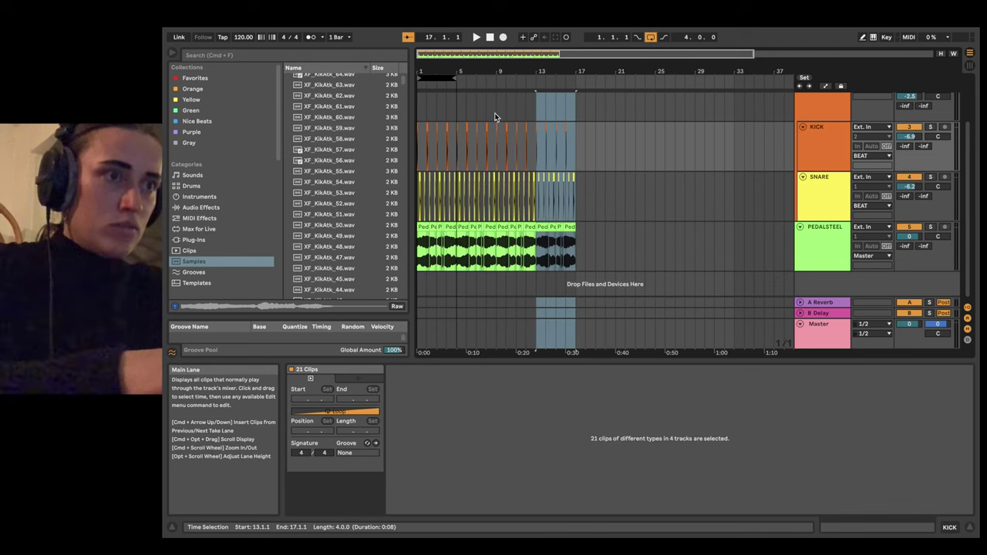
Step: Extend the arrangement loop to eight bars so it ends at bar 9
scroll(472, 148, "up", 5)
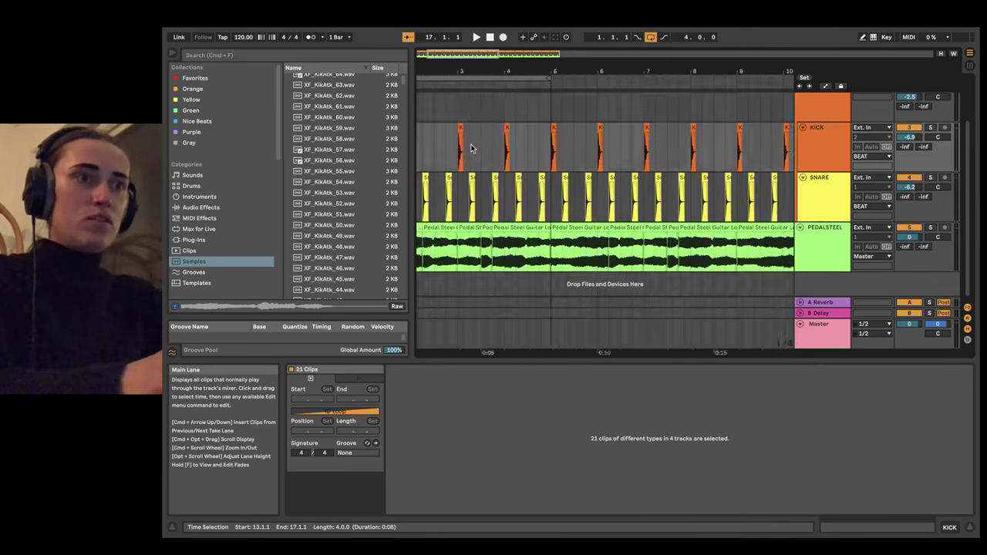
scroll(472, 148, "left", 2)
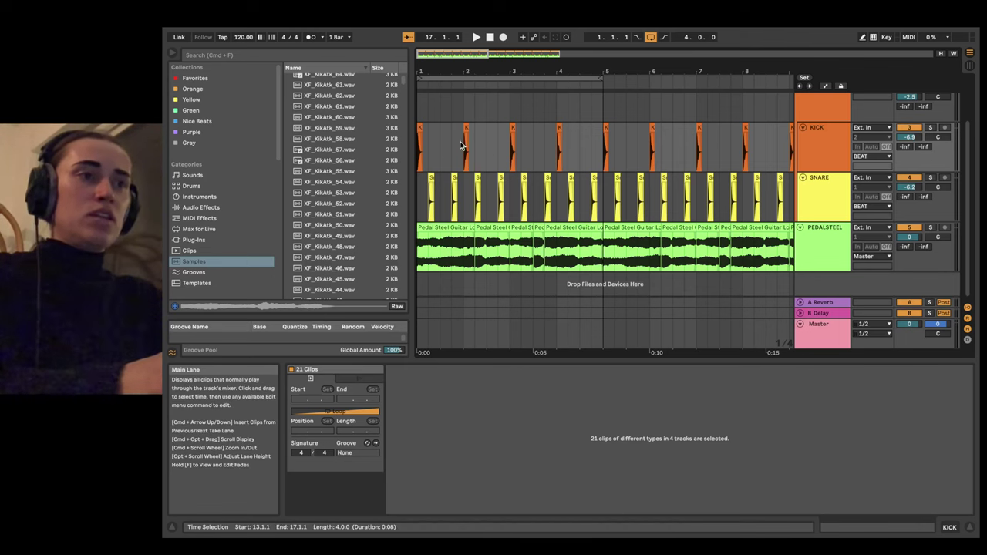
scroll(581, 116, "down", 5)
mouse_move(453, 77)
left_mouse_down()
mouse_move(556, 88)
mouse_move(489, 85)
left_mouse_up()
scroll(465, 141, "up", 5)
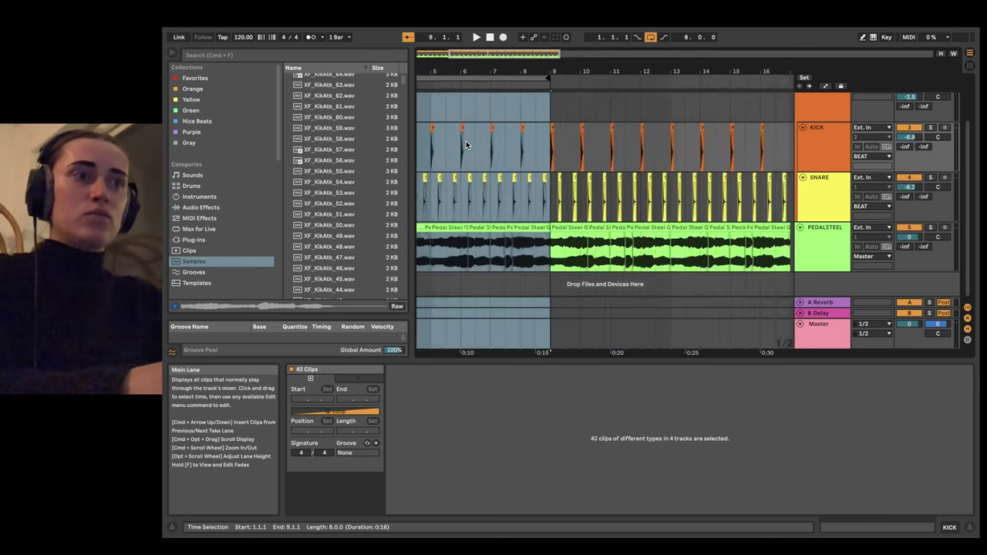
Step: Deactivate the snare clips in bars 7 and 8, from 7.1.1 to 9.1.1
left_click(554, 210)
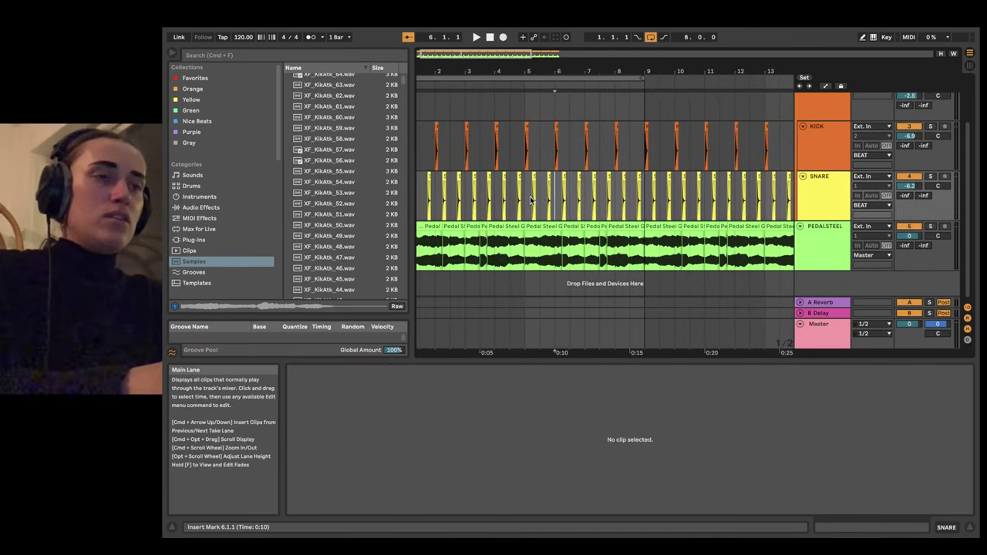
left_click_drag(527, 194, 643, 198)
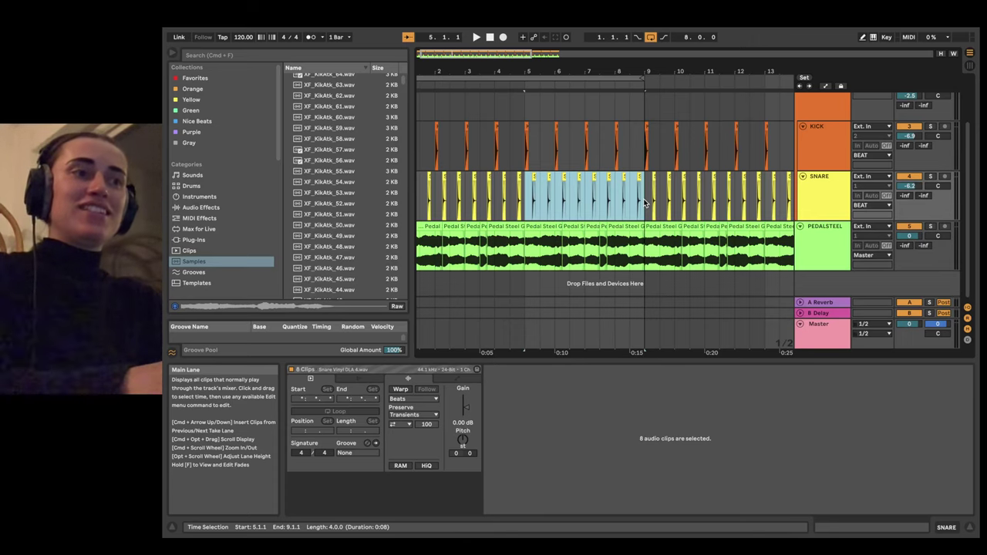
left_click(643, 198)
left_click_drag(640, 198, 592, 203)
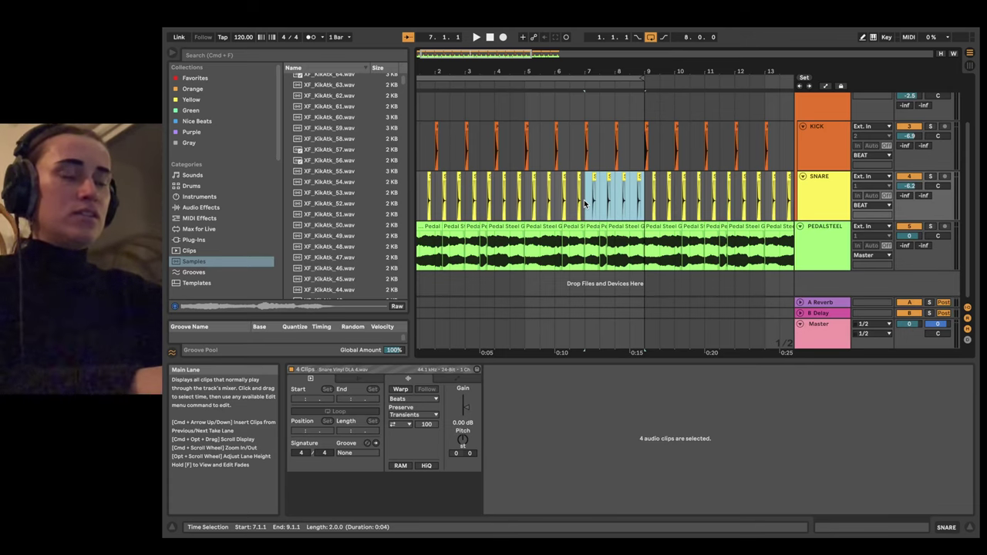
right_click(600, 197)
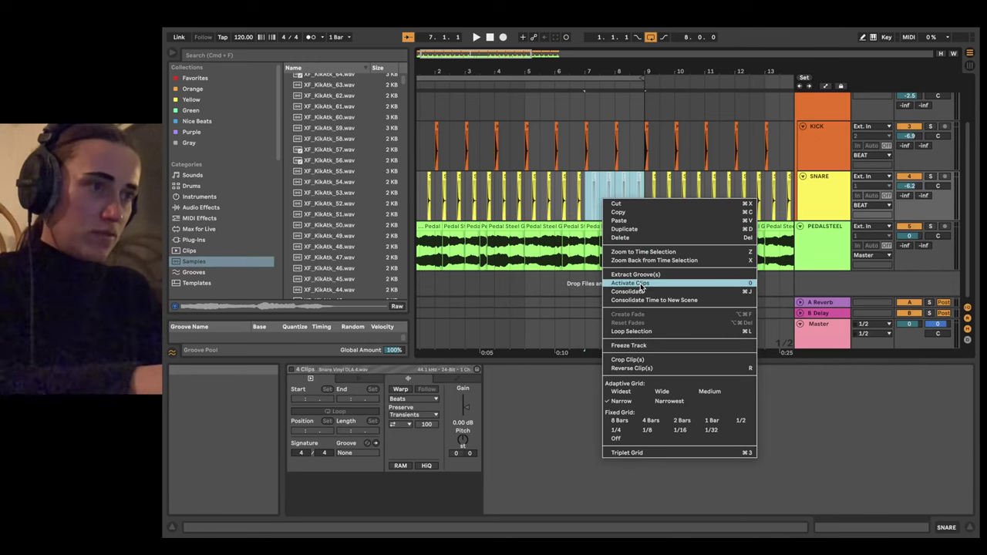
left_click(639, 284)
right_click(619, 184)
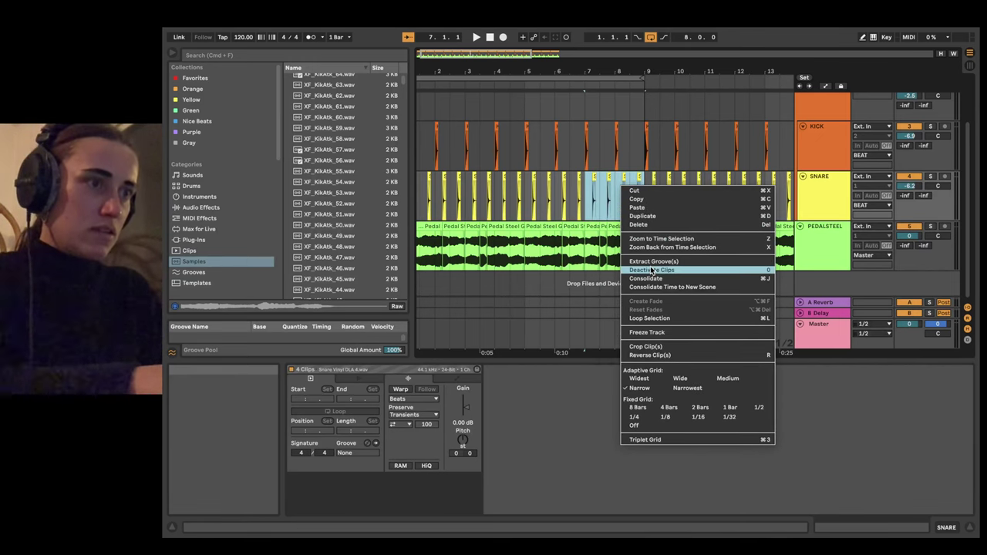
left_click(650, 270)
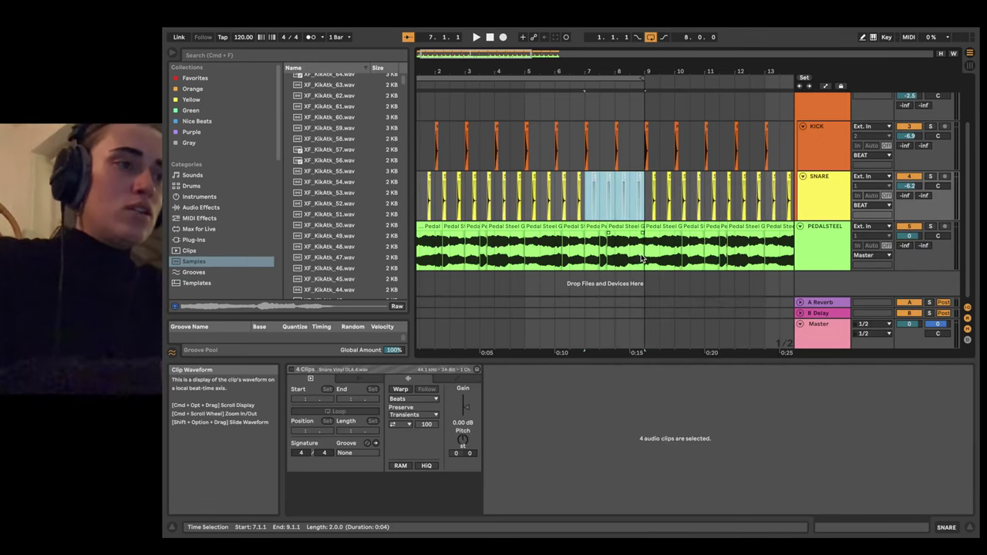
Step: Play back the eight-bar loop from 5.1.1 to hear the snare dropout in bars 7 and 8
left_click(421, 195)
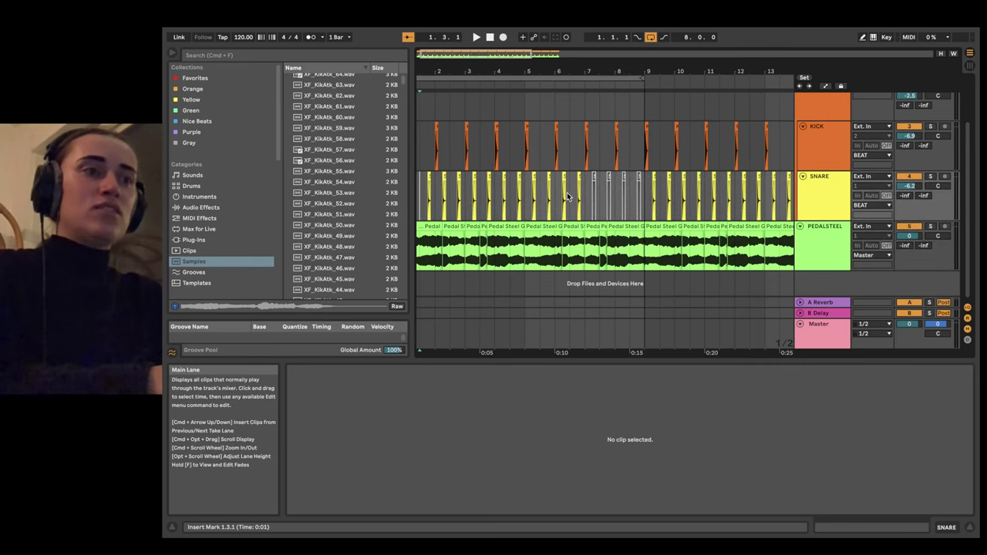
left_click(527, 198)
key("space")
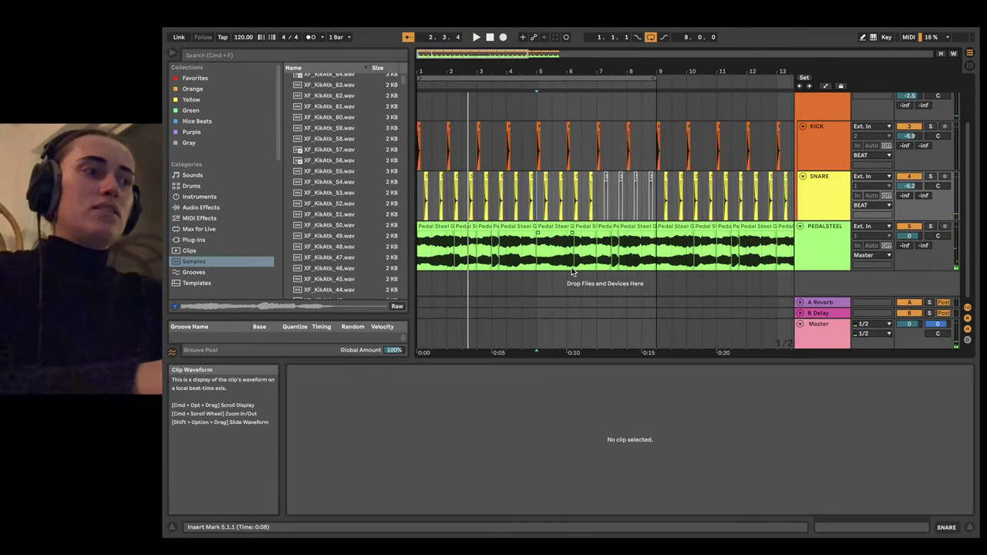
scroll(572, 271, "up", 3)
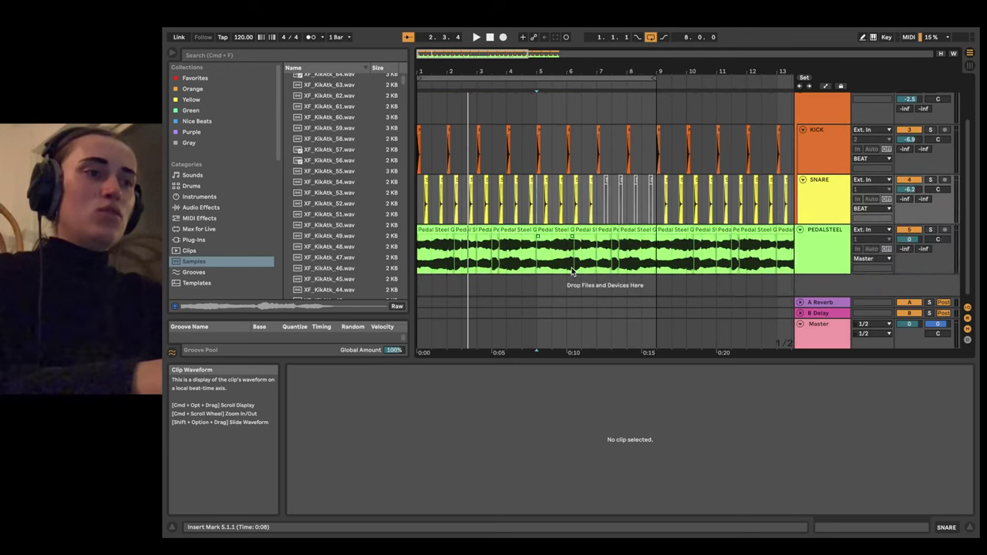
Step: Insert a new audio track directly below the SNARE track
left_click(315, 54)
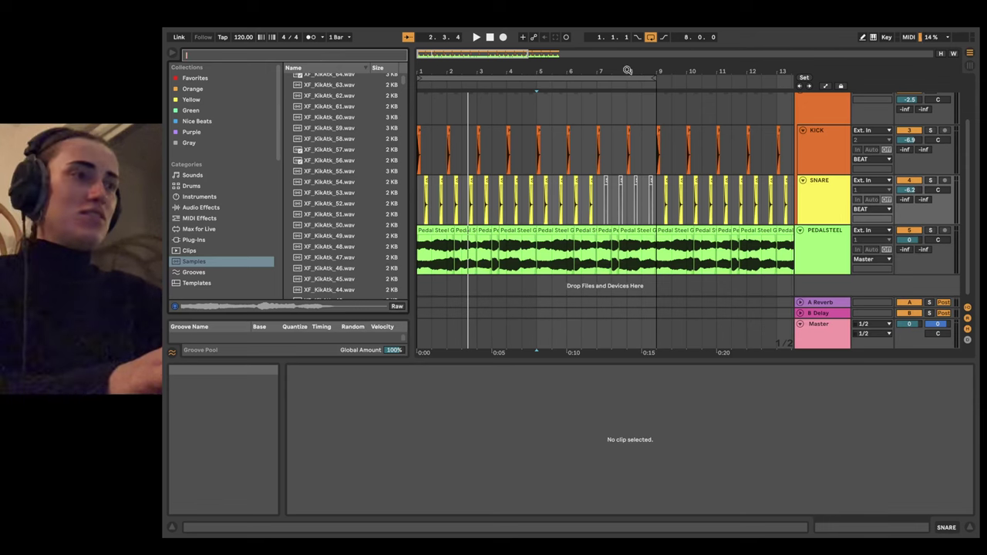
left_click(811, 192)
key("super+t")
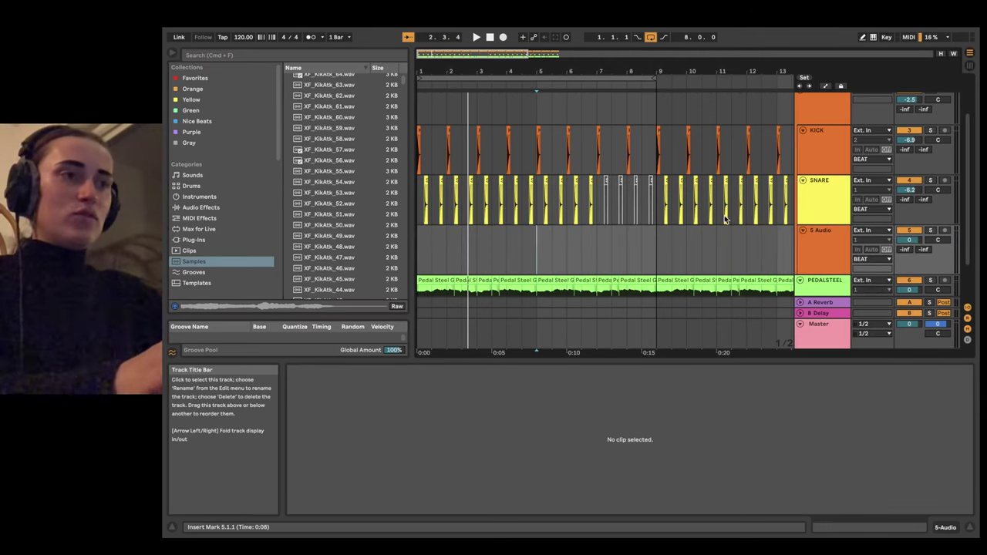
Step: Search the samples for "hihat" and rename the new audio track HIHAT
left_click(282, 51)
type("h")
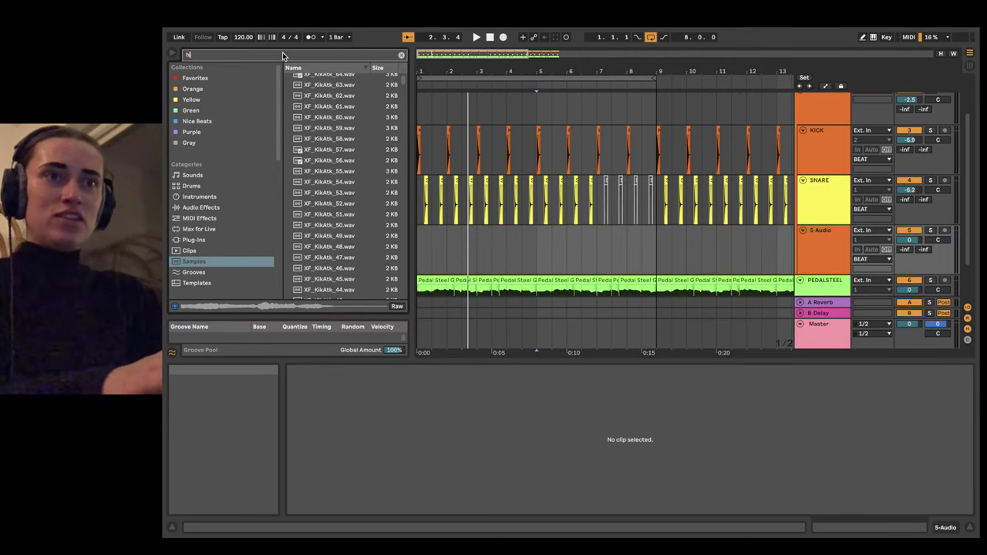
type("ihat")
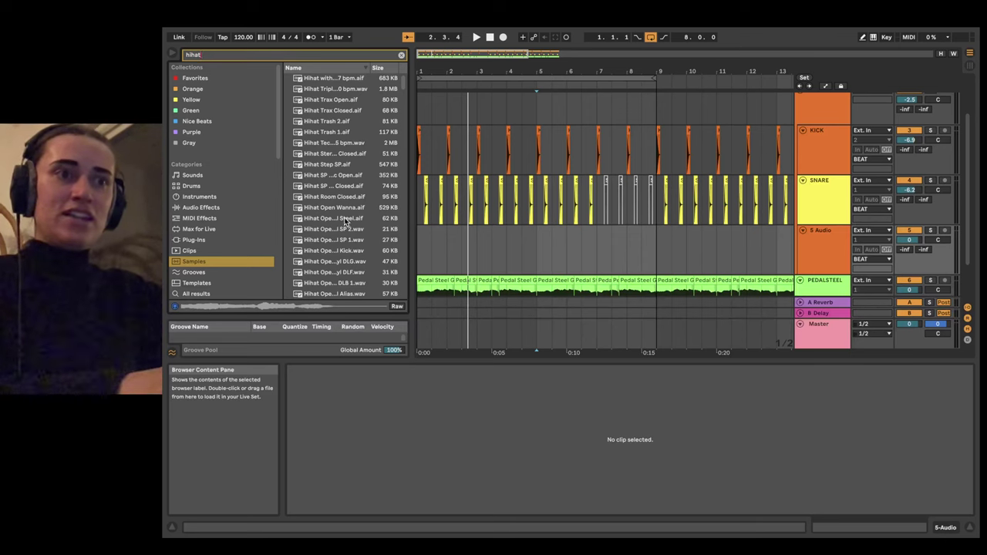
scroll(339, 256, "down", 10)
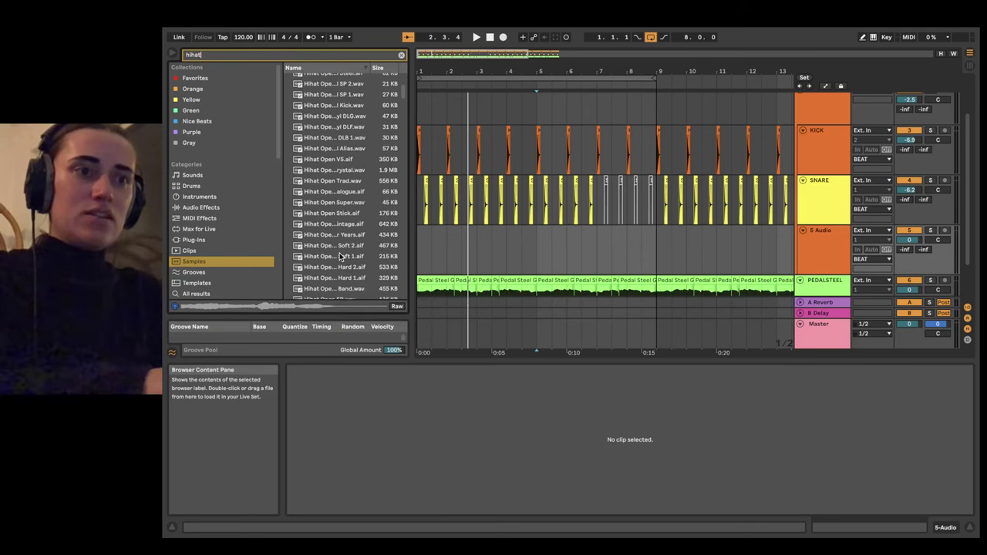
scroll(340, 257, "down", 12)
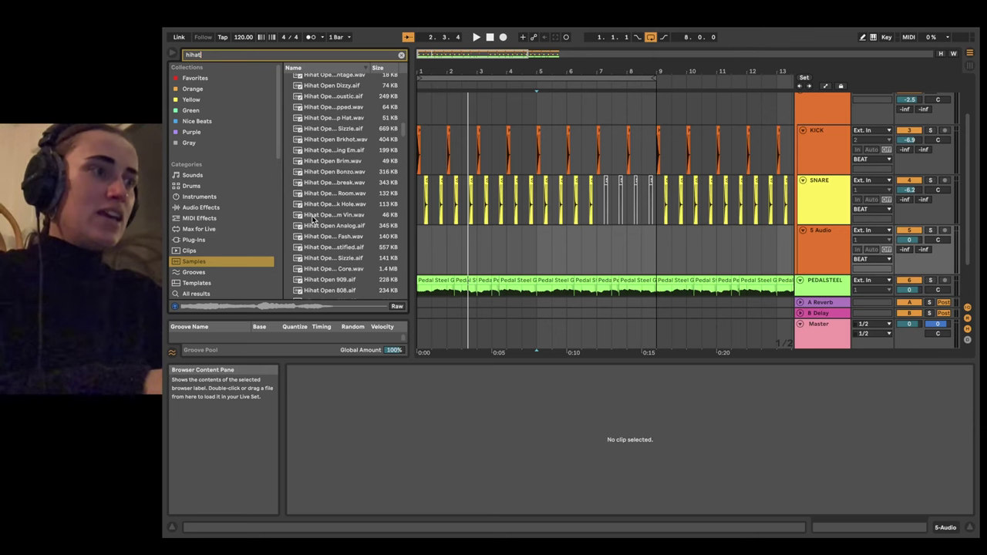
left_click(829, 249)
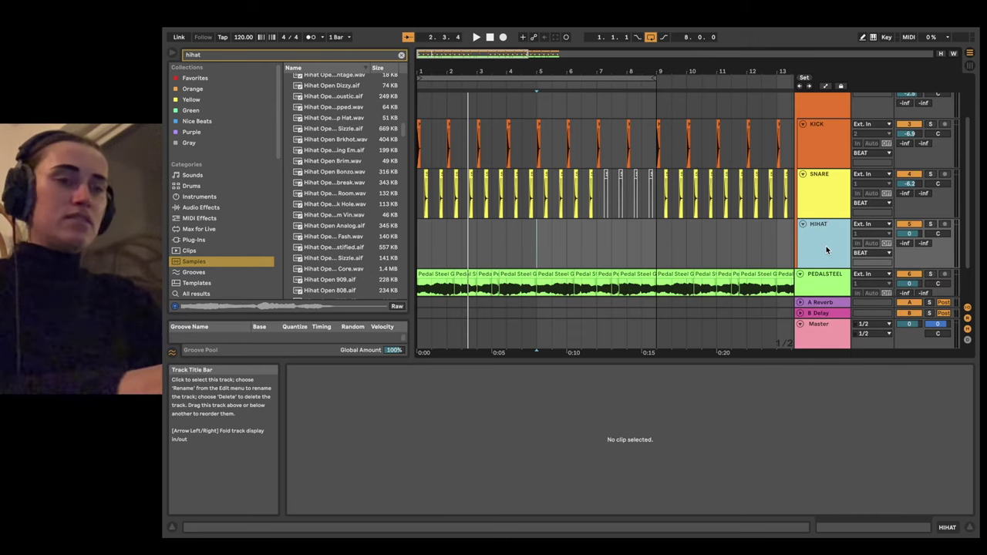
Step: Narrow the sample search to "hihat close" and audition the Hihat Closed Old Tool sample
left_click(295, 54)
type("close")
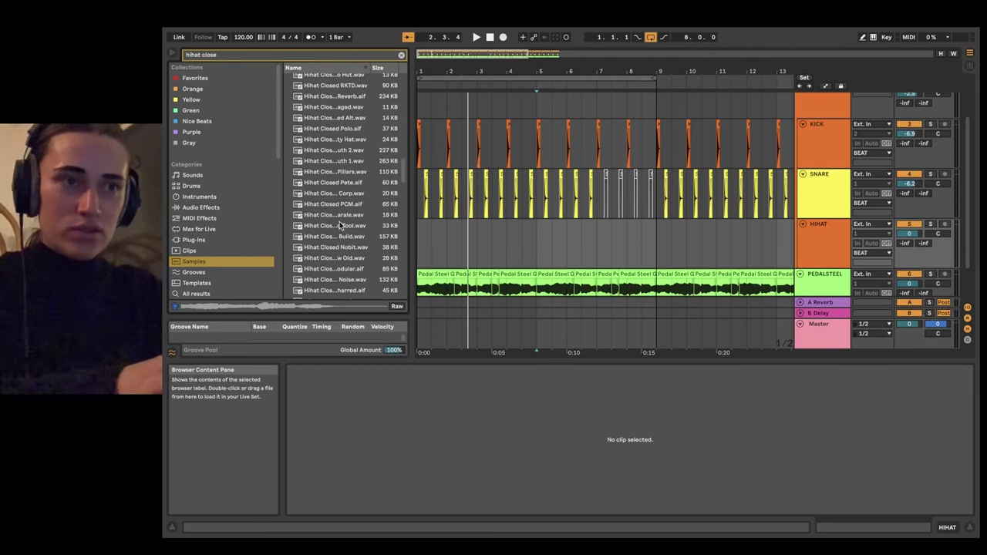
left_click(339, 224)
key("space")
key("space")
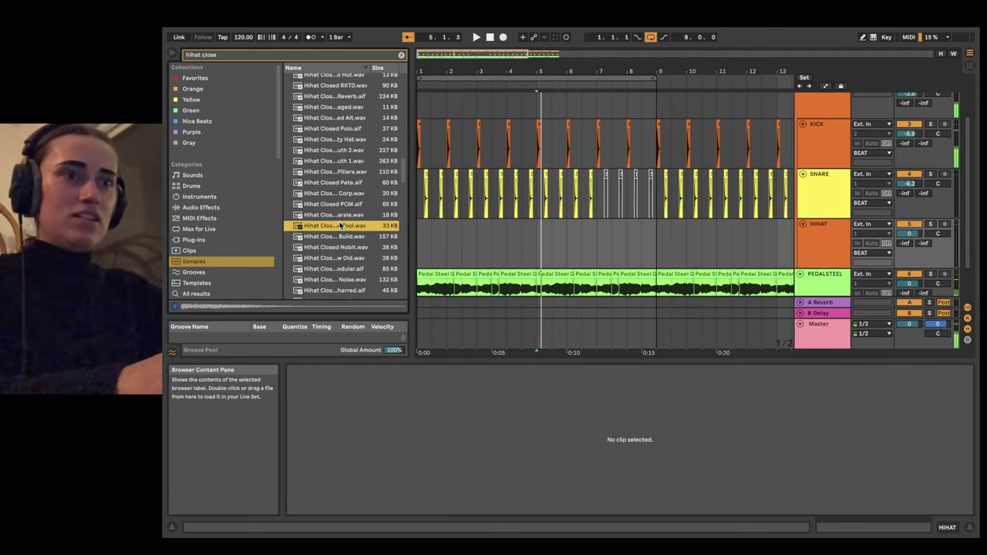
Step: Place the Hihat Closed Old Tool sample at 1.1.1 on the HIHAT track
scroll(428, 239, "up", 5)
scroll(428, 236, "left", 2)
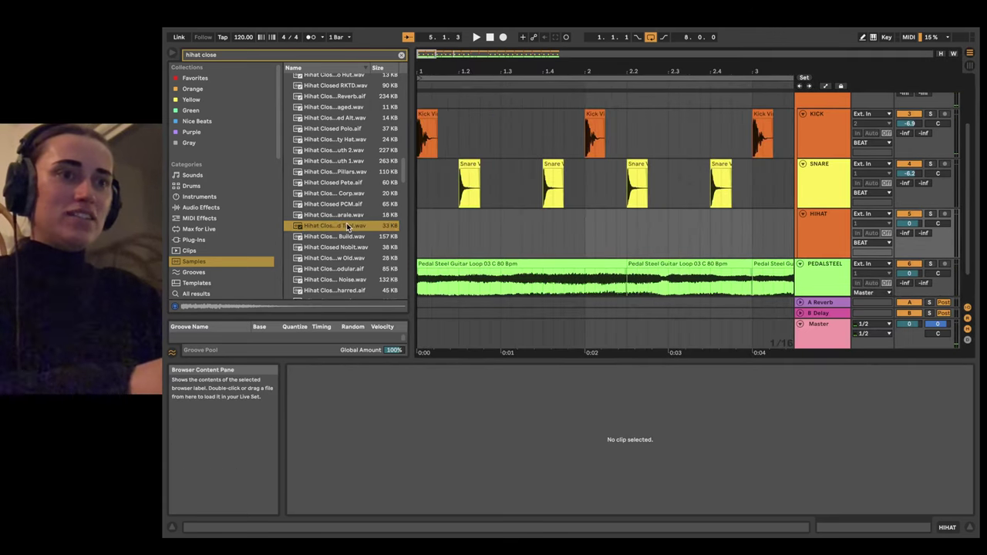
left_click(426, 233)
left_click_drag(423, 234, 441, 216)
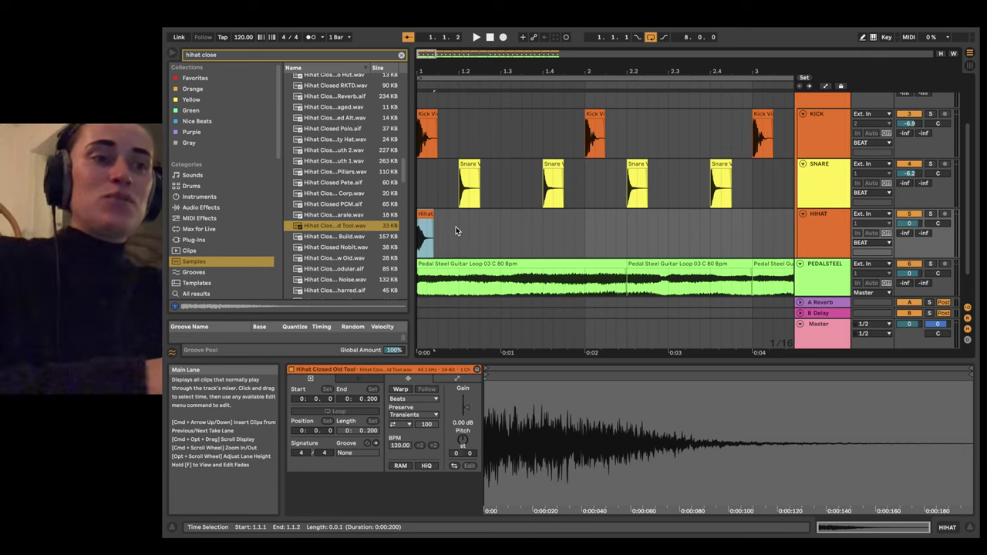
Step: Duplicate the one-beat hi-hat section from 1.1.1 repeatedly so a hit falls on every beat up to 5.1.1
left_click_drag(455, 226, 409, 231)
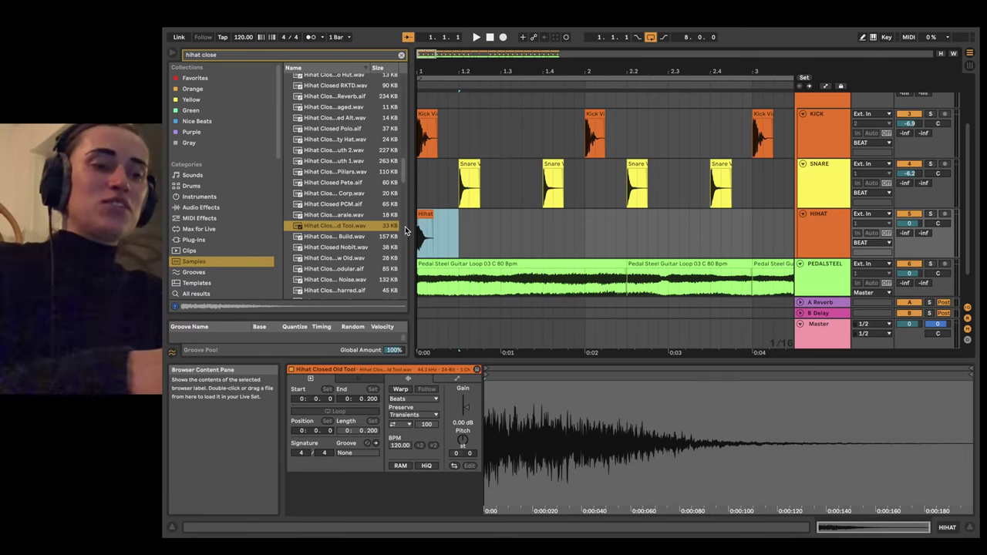
key("super+d")
key("super+d")
key("super+d")
key("super+d")
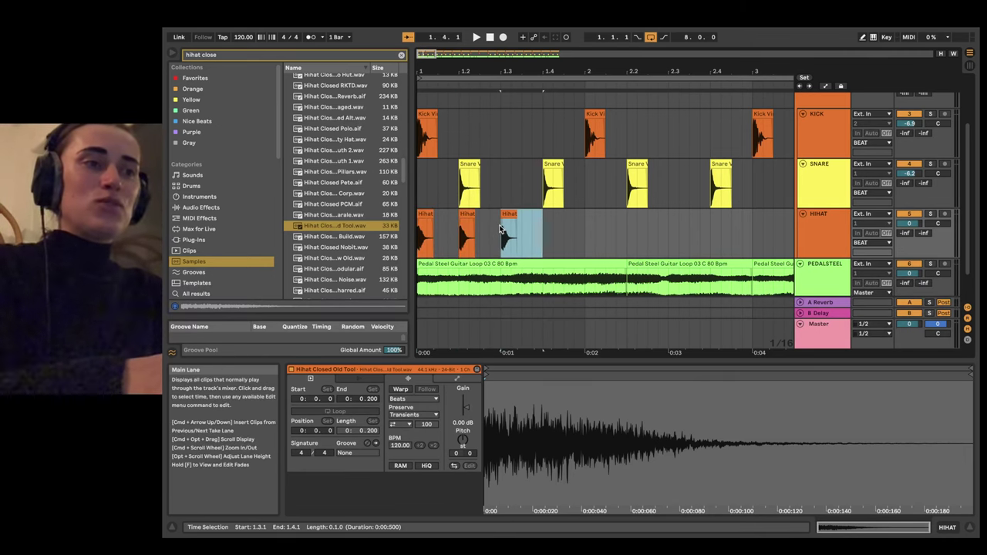
key("w")
key("super+d")
key("super+d")
key("super+d")
key("super+d")
key("super+d")
key("super+d")
key("super+d")
key("super+d")
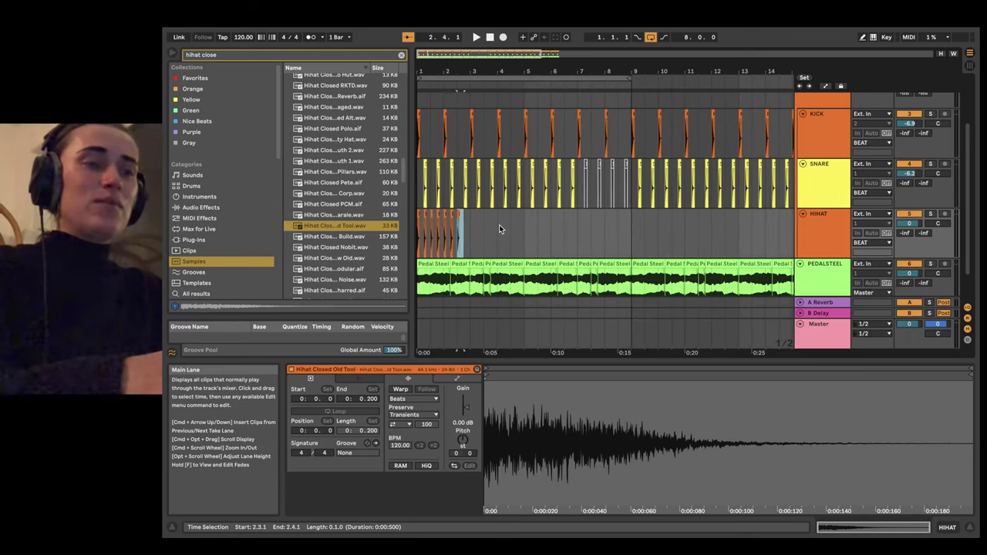
key("super+d")
key("super+d")
key("super+d")
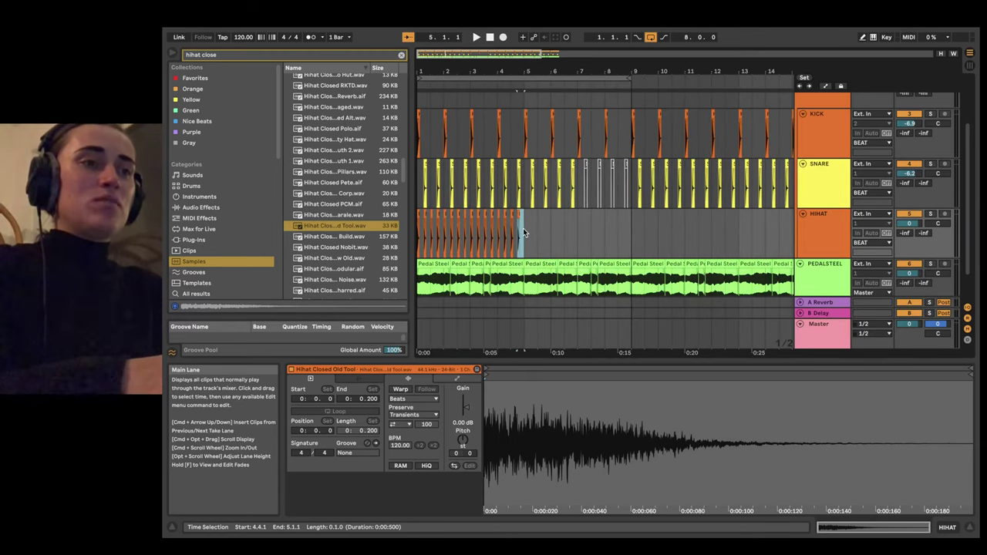
Step: Duplicate the four-bar hi-hat pattern from 1.1.1 to 5.1.1 so the HIHAT track is filled up to 9.1.1
left_click(524, 229)
left_click_drag(524, 228, 411, 229)
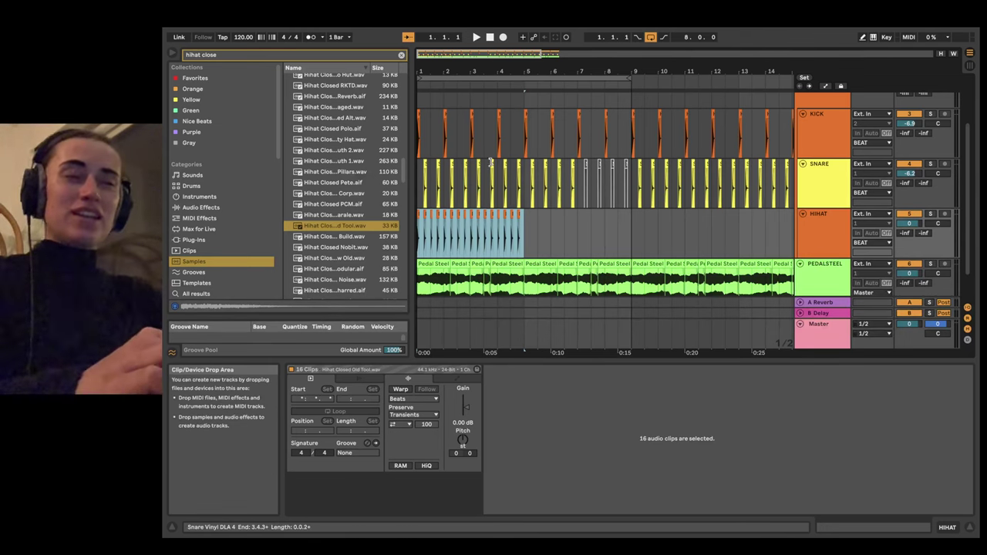
scroll(494, 166, "up", 5)
scroll(493, 166, "down", 6)
scroll(494, 166, "up", 5)
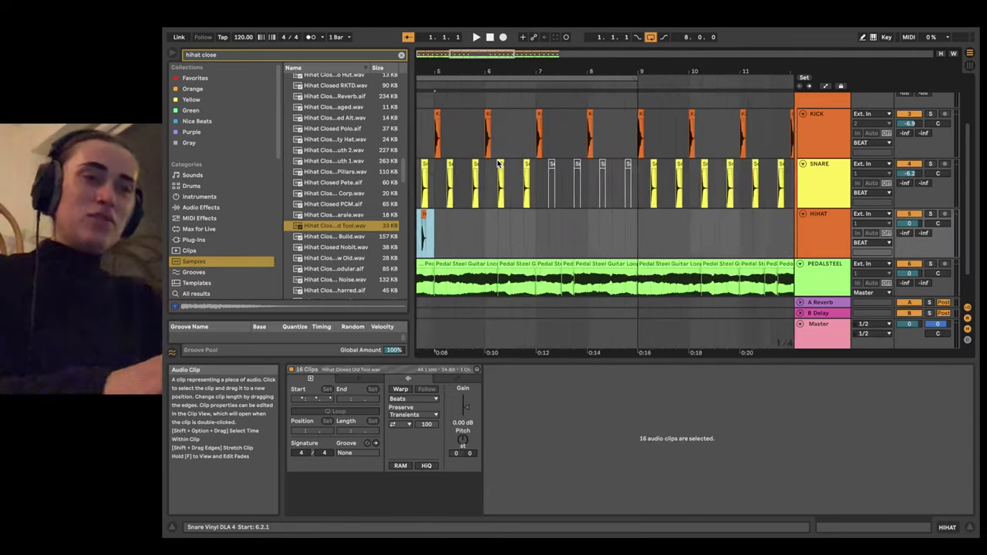
scroll(497, 163, "up", 1)
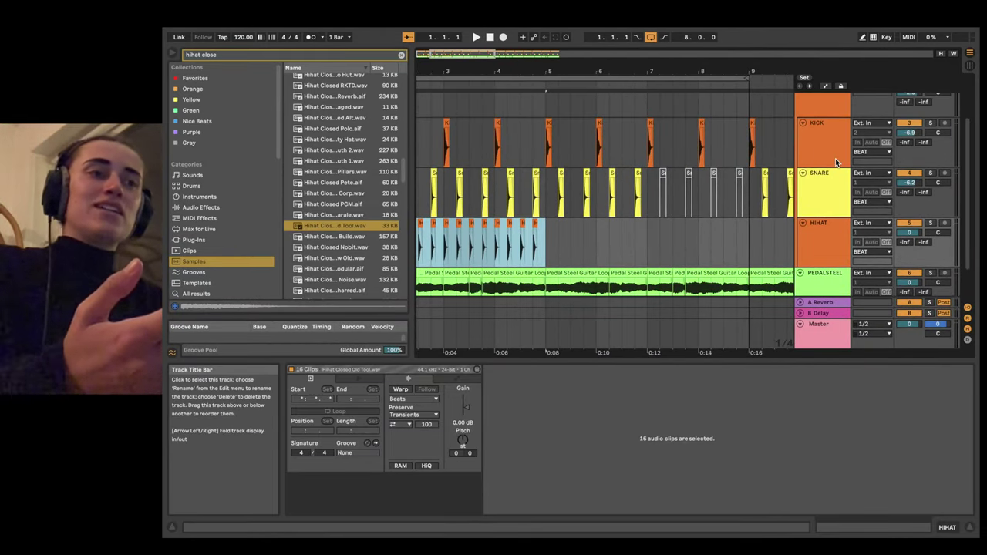
left_click(542, 242)
scroll(542, 241, "down", 4)
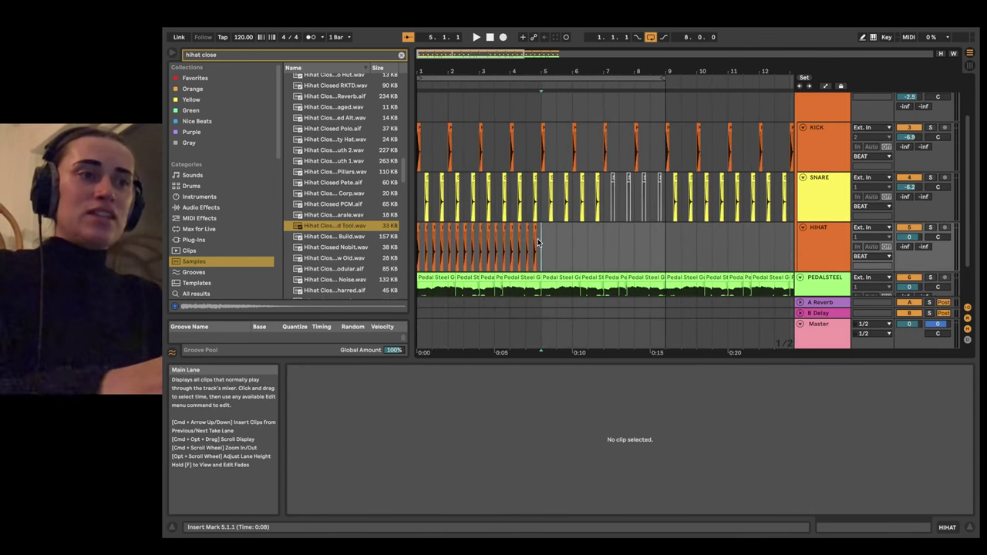
left_click_drag(542, 242, 405, 235)
key("super+d")
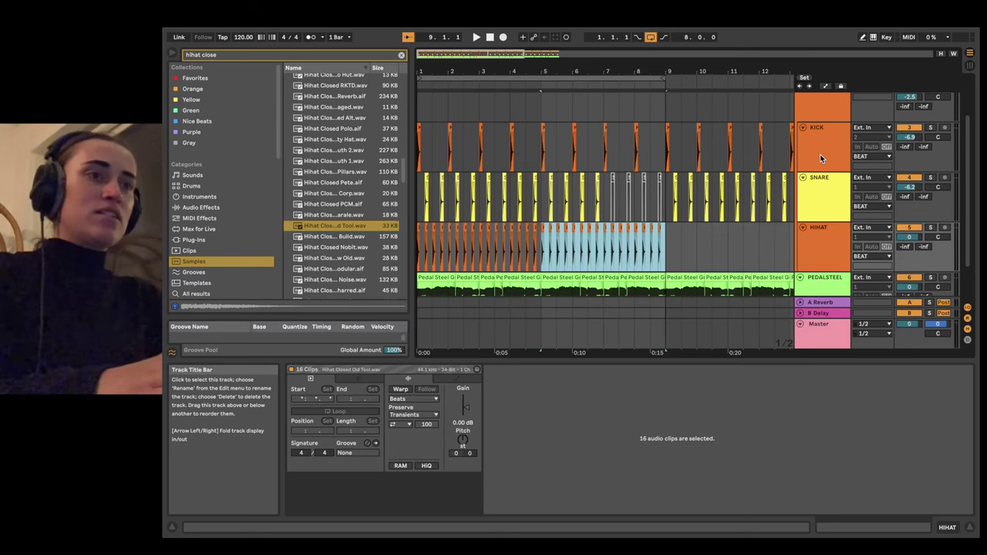
Step: Fold the BEAT group, insert a MIDI track below it and rename that track BEAT
scroll(812, 227, "up", 3)
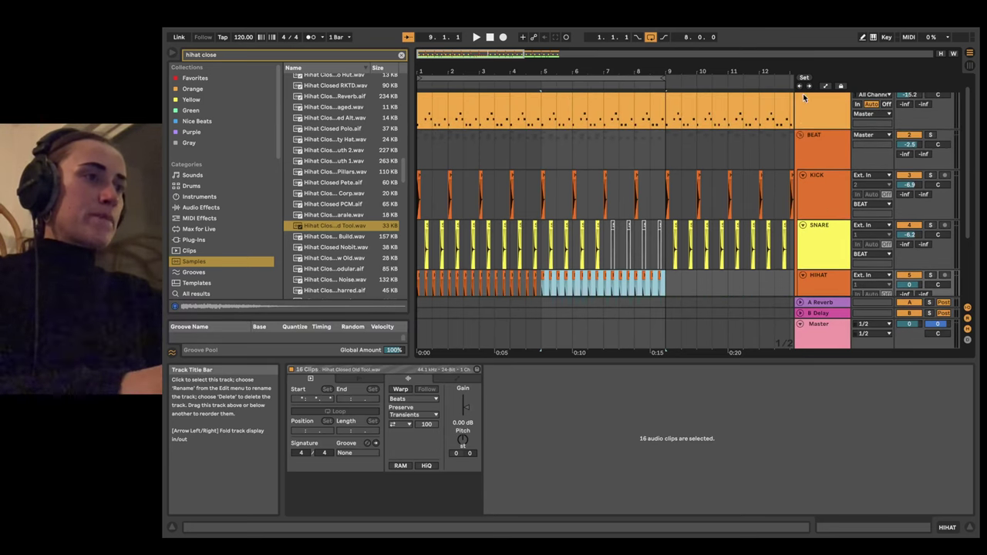
left_click(800, 133)
right_click(825, 150)
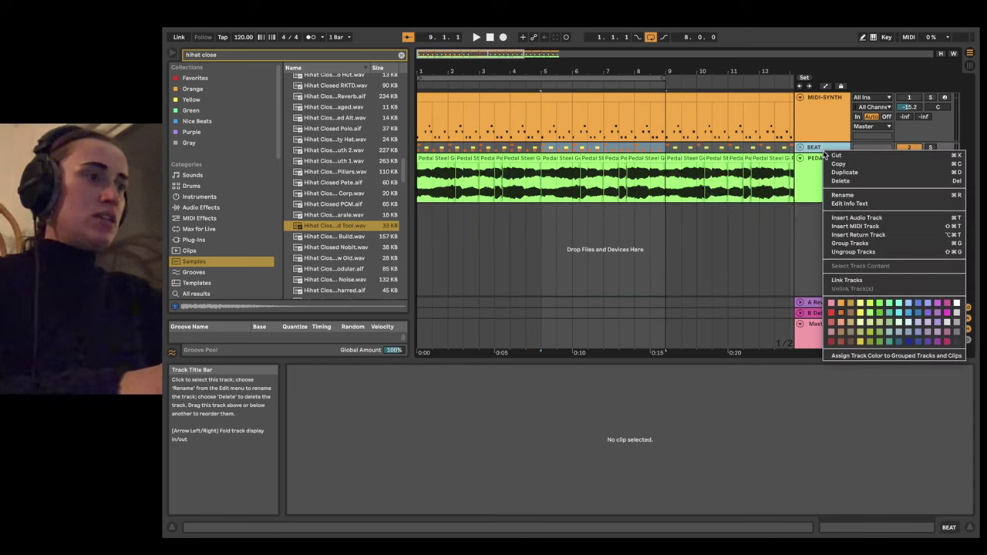
left_click(855, 227)
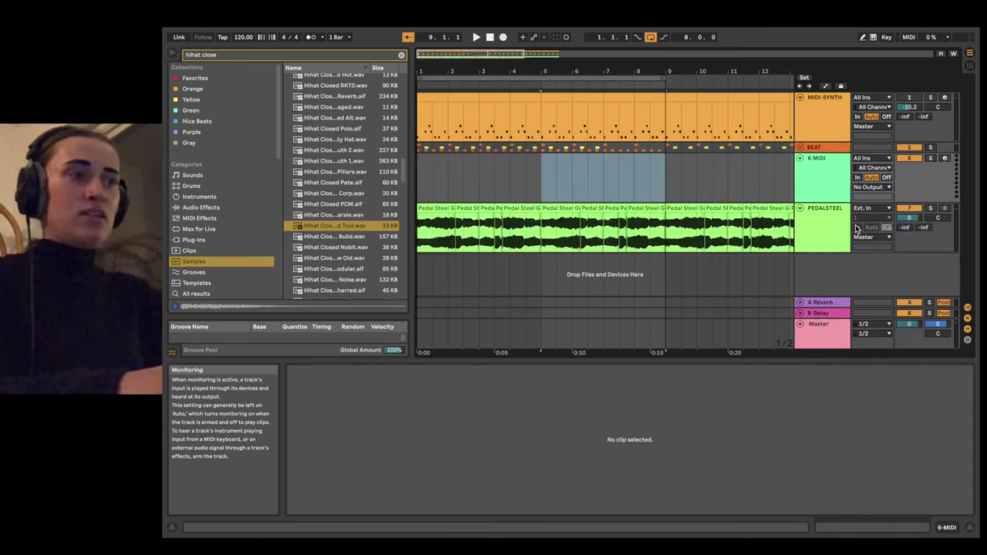
left_click(813, 170)
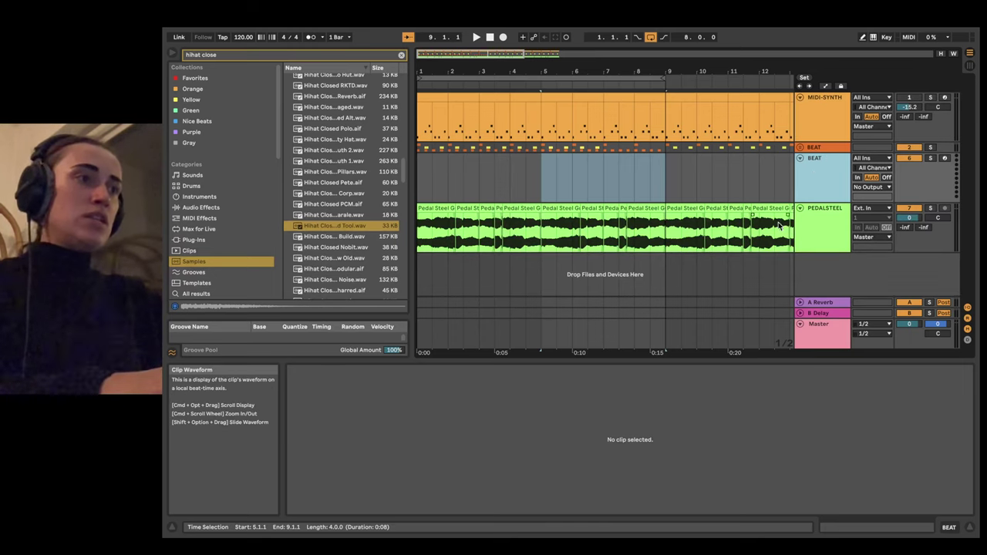
Step: Clear the browser search and load the 808 Core Kit drum rack onto the new BEAT MIDI track
left_click(197, 187)
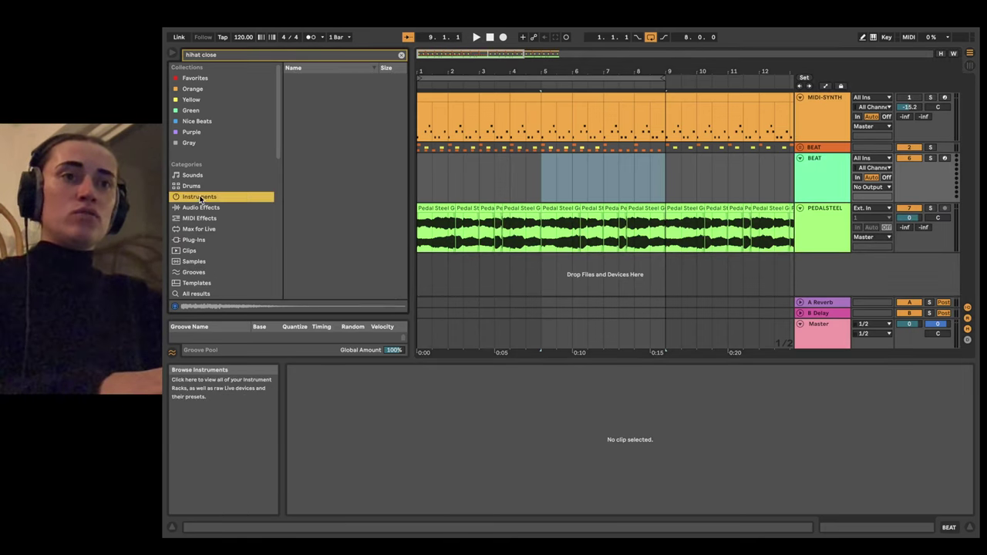
left_click(401, 54)
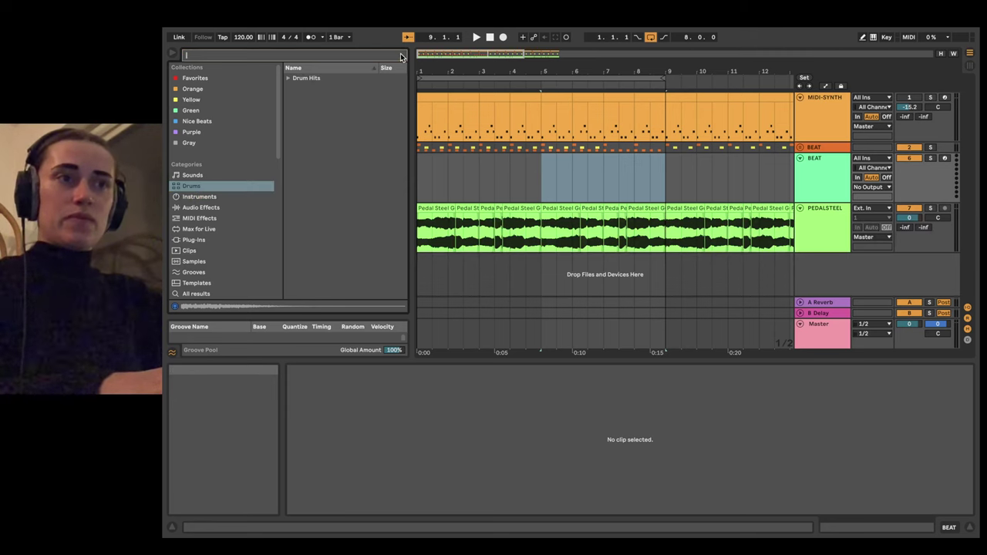
left_click(333, 130)
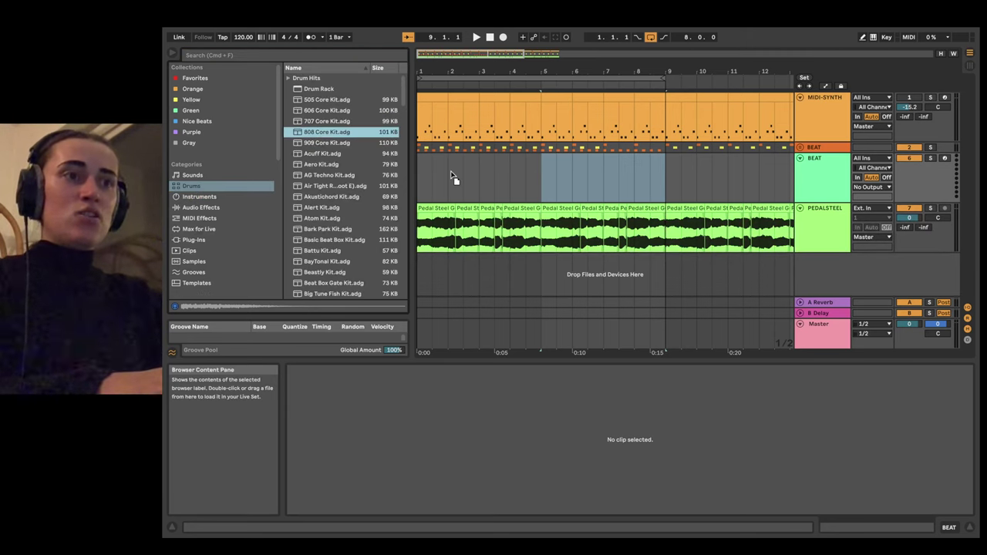
key("Return")
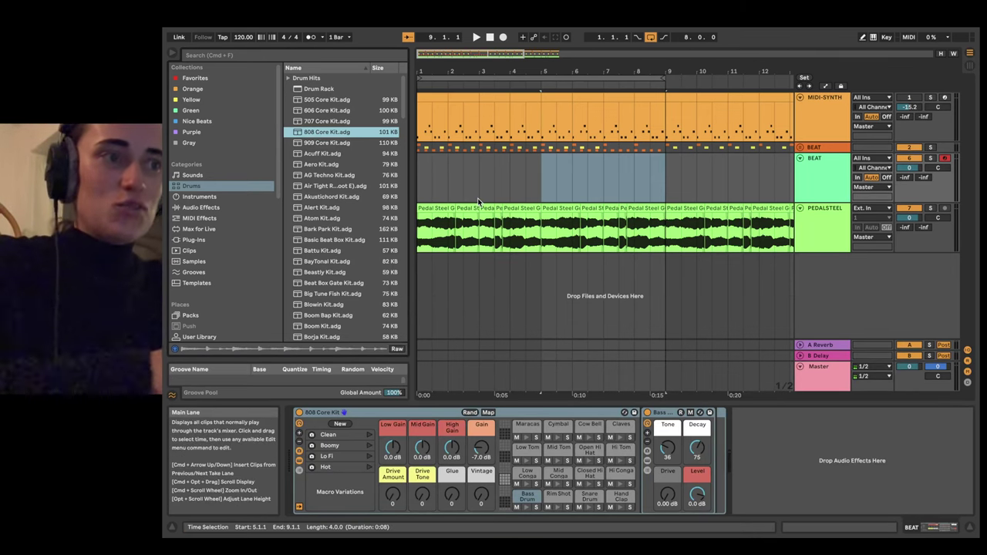
Step: Insert an empty four-bar MIDI clip on the BEAT MIDI track from 1.1.1 to 5.1.1
scroll(469, 190, "up", 10)
scroll(469, 190, "left", 5)
scroll(469, 190, "down", 5)
scroll(540, 189, "down", 5)
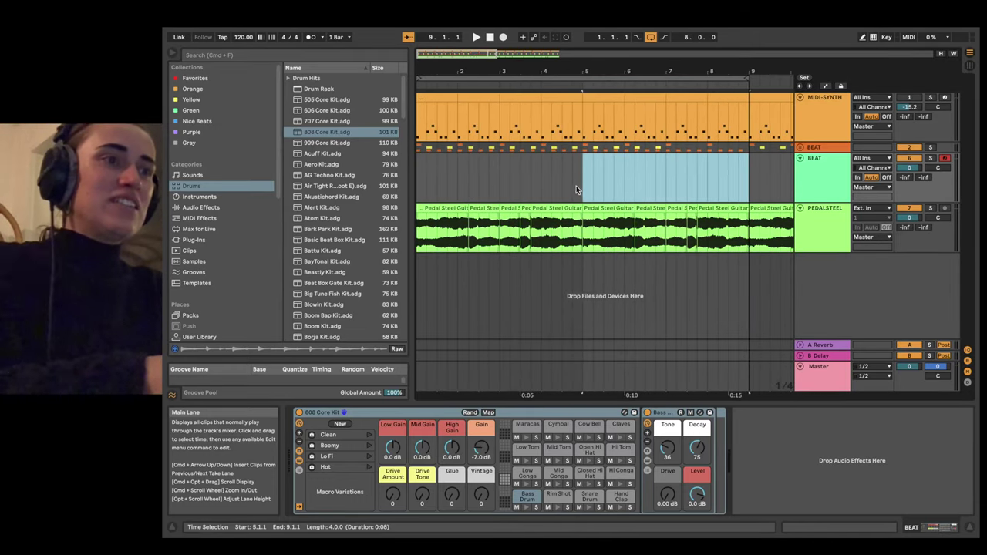
left_click(573, 189)
left_click_drag(582, 187, 450, 180)
right_click(444, 175)
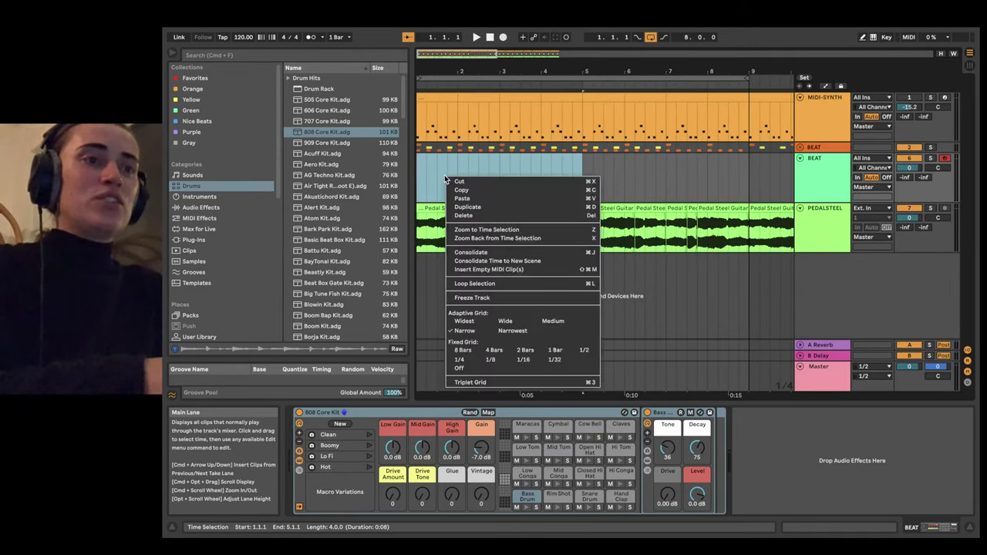
left_click(486, 273)
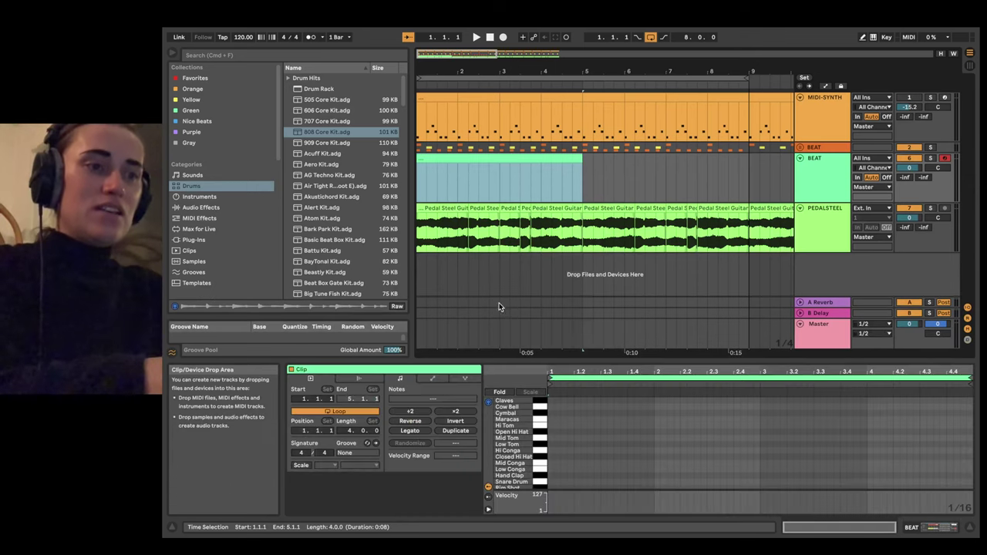
Step: Audition the Bass Drum and Closed Hi Hat sounds of the 808 kit in the clip's note editor
left_click(559, 476)
scroll(559, 476, "down", 1)
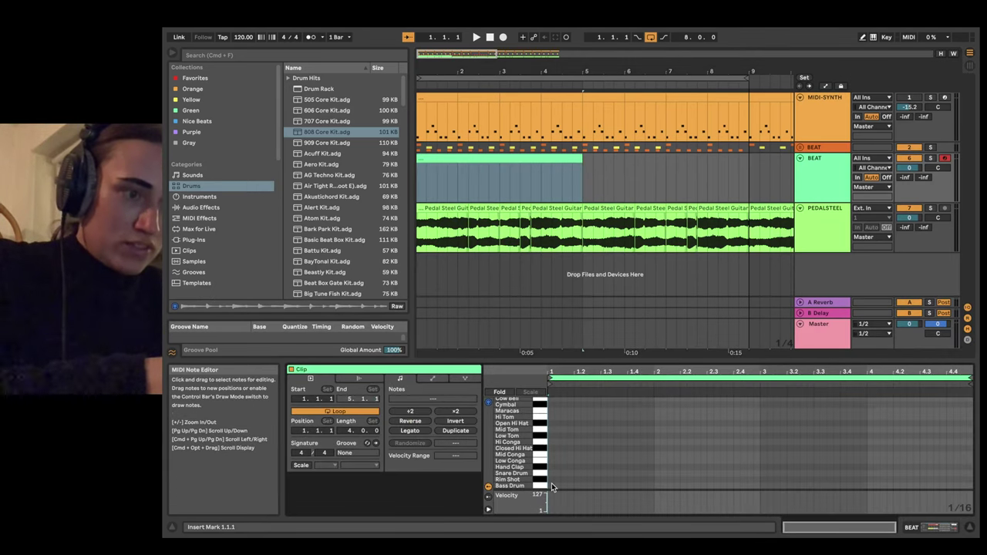
scroll(553, 482, "up", 5)
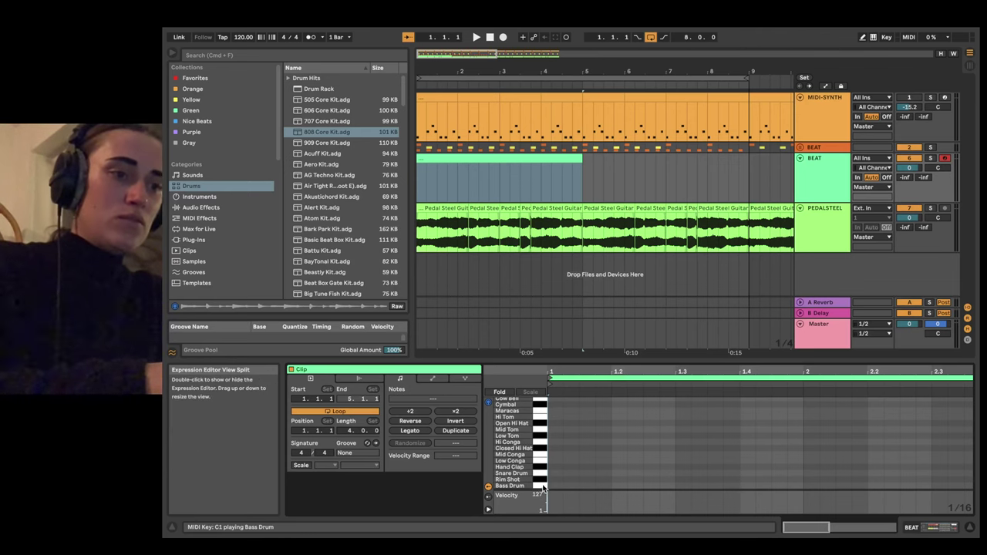
left_click(542, 447)
left_click(541, 449)
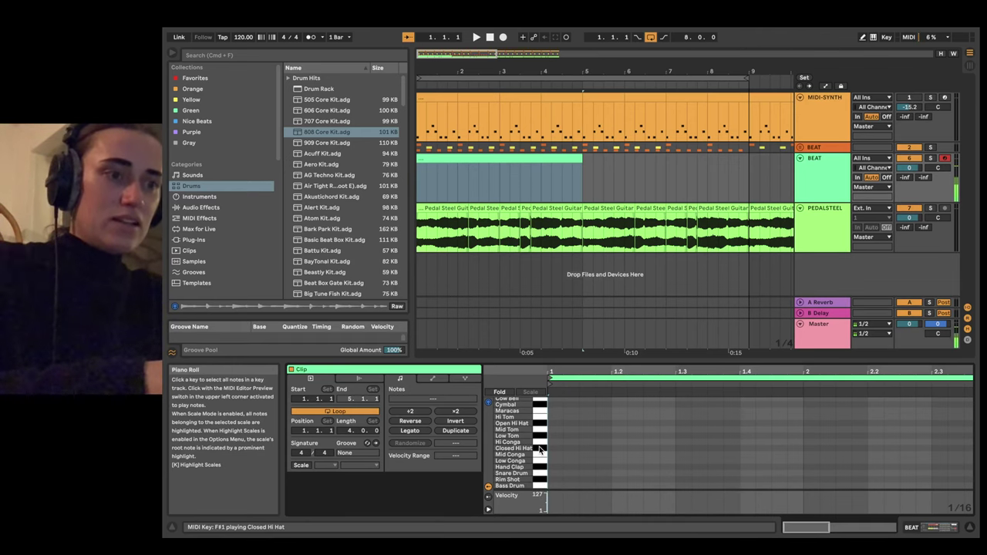
Step: Add a Bass Drum note at 1.1.1 and a Snare Drum note at 1.2.1 in the clip and play it back
double_click(557, 484)
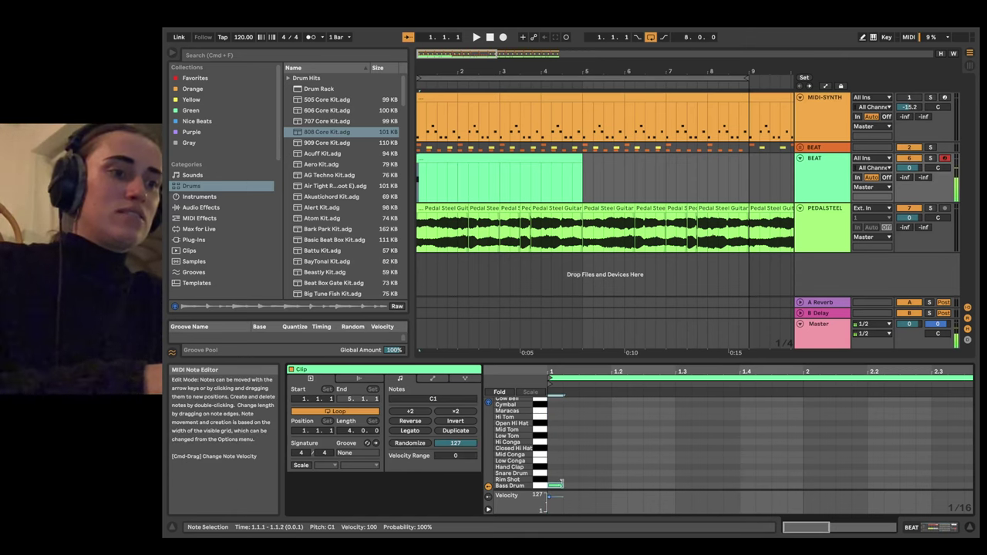
double_click(618, 472)
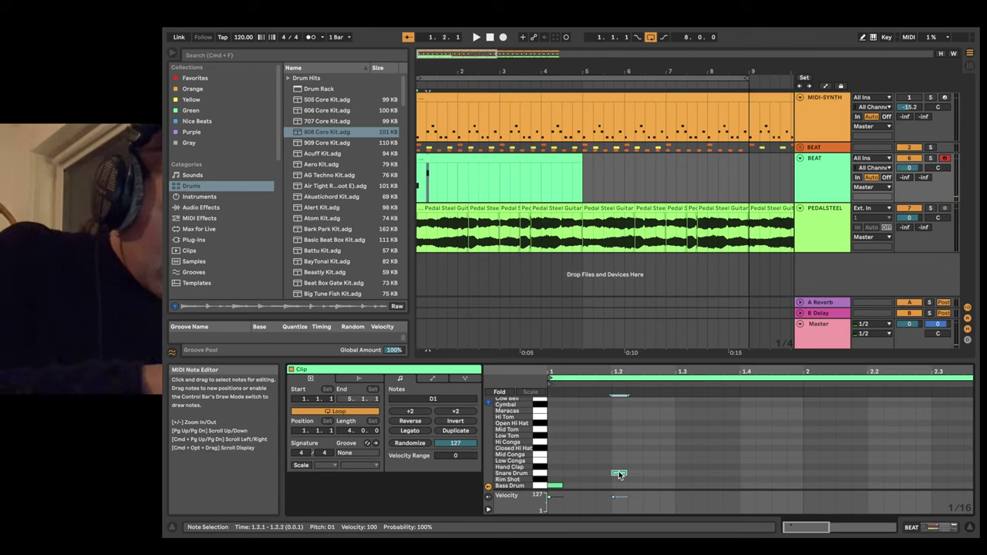
key("space")
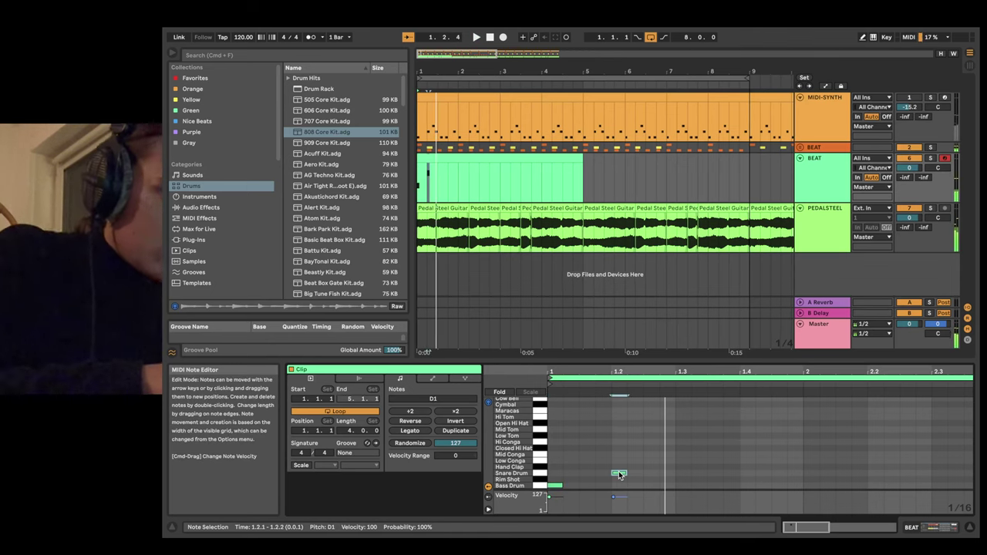
Step: Mute the orange sample-based BEAT track and add a Snare Drum note at 1.4.1 in the 808 clip
left_click(904, 148)
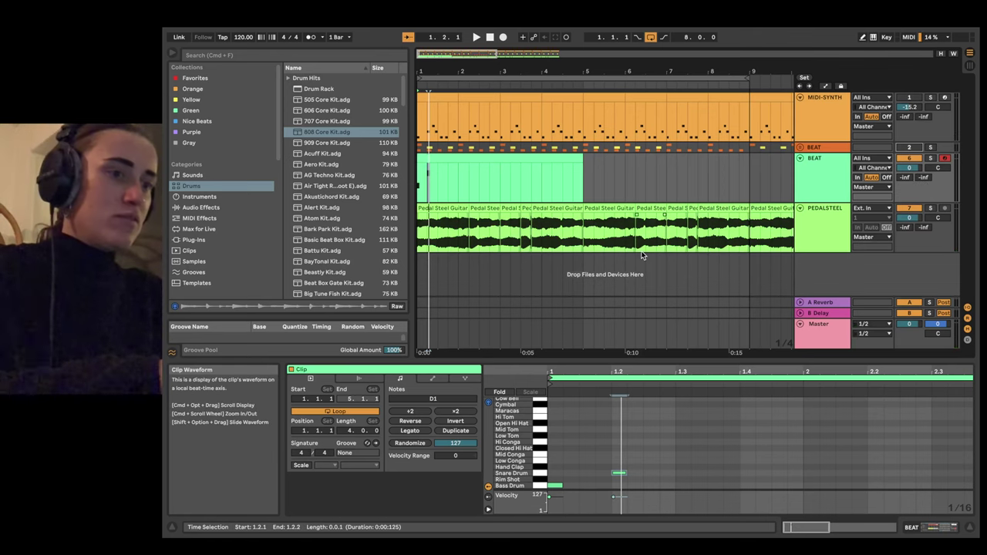
double_click(745, 473)
key("space")
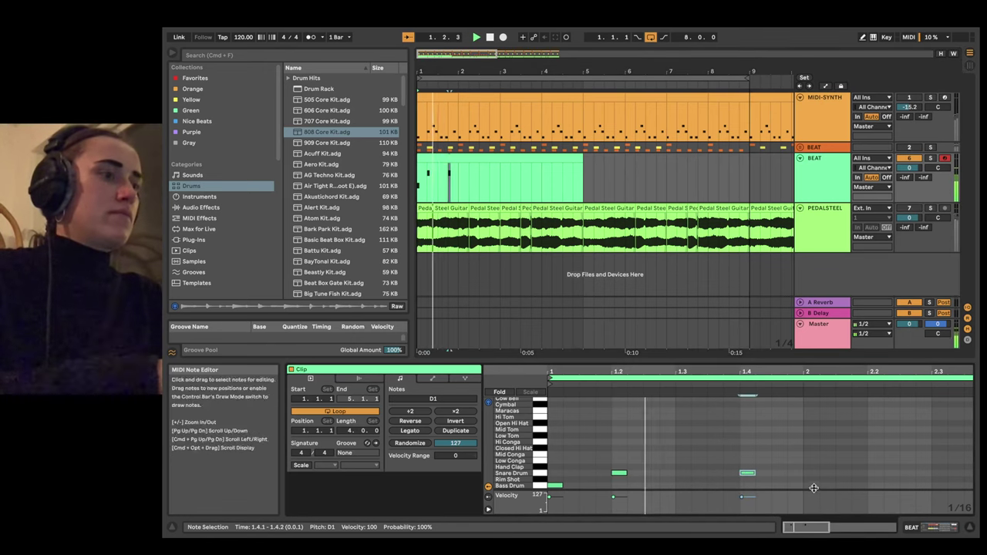
Step: Add a Bass Drum note at 2.1.1 and Snare Drum notes at 2.2.1 and 2.4.1, and play the pattern
double_click(811, 485)
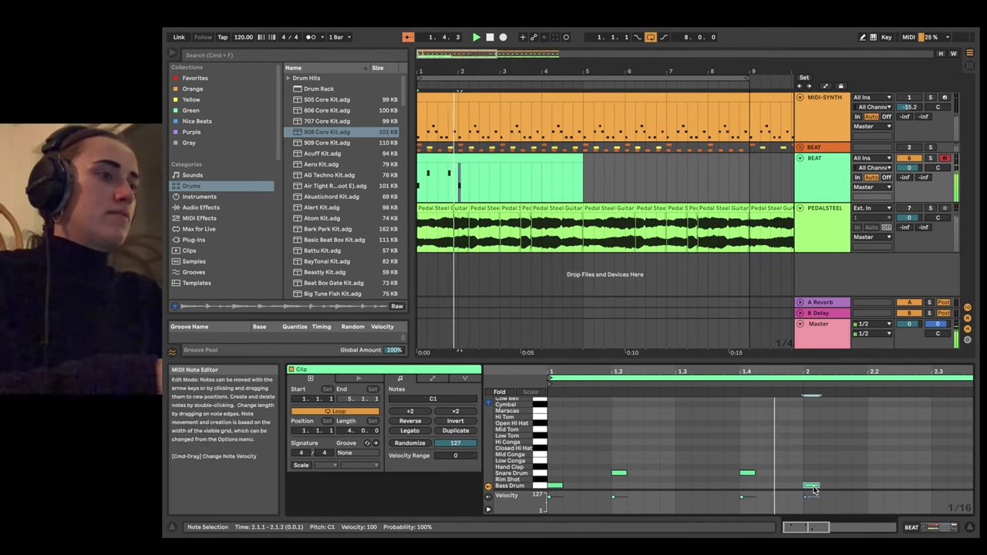
double_click(875, 472)
scroll(910, 472, "right", 3)
double_click(914, 480)
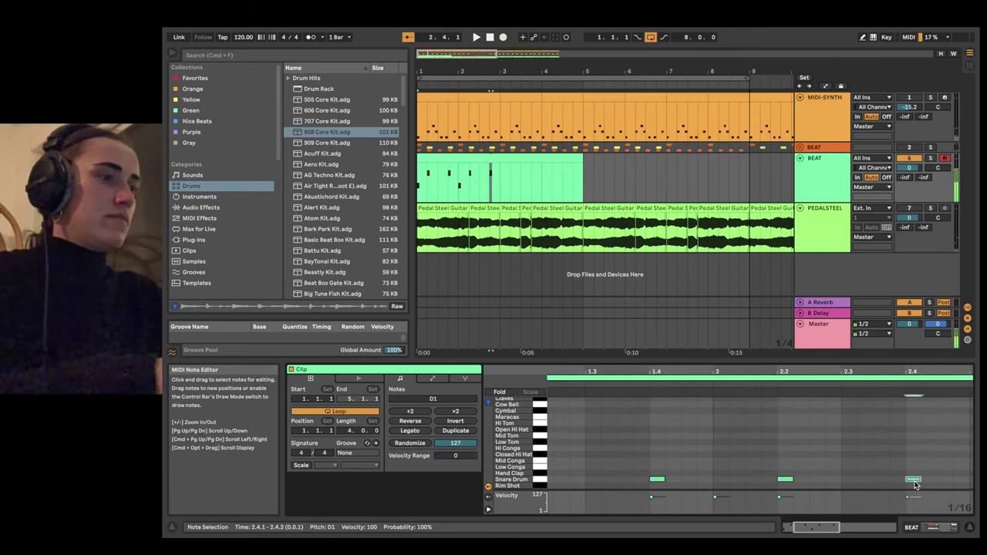
key("space")
Step: Split the 808 clip at 3.1.1, duplicate its first two bars to 3.1.1–5.1.1, and play it back
left_click(499, 180)
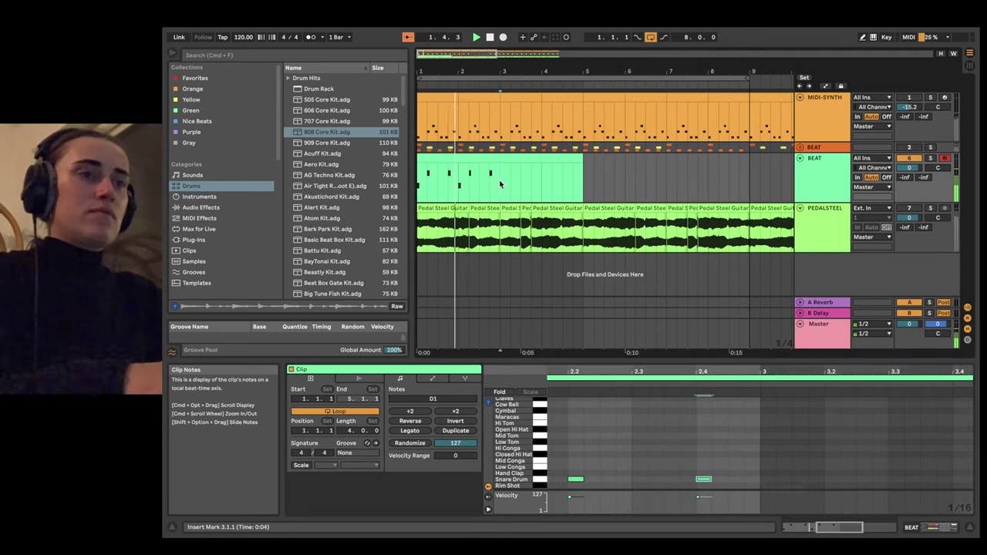
left_click(473, 152)
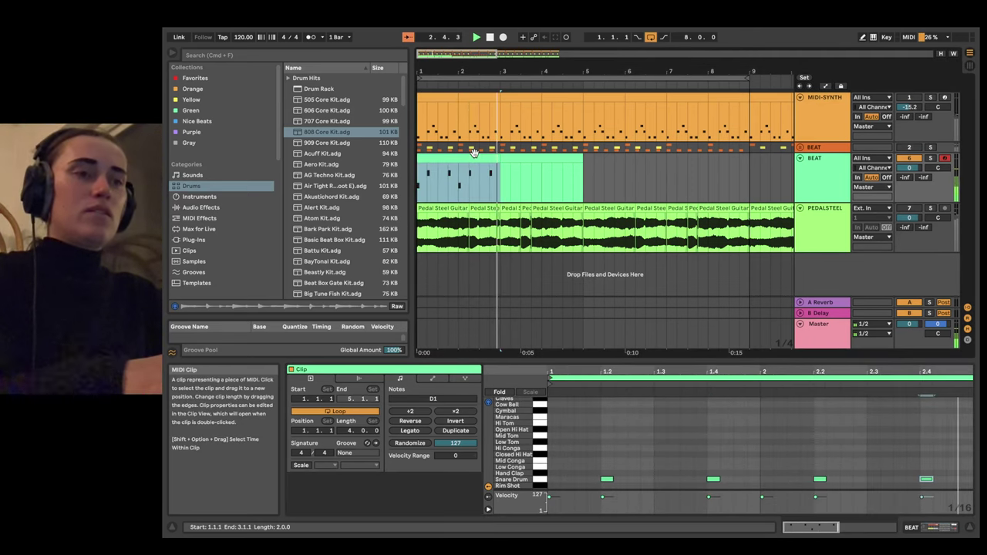
left_click(498, 187)
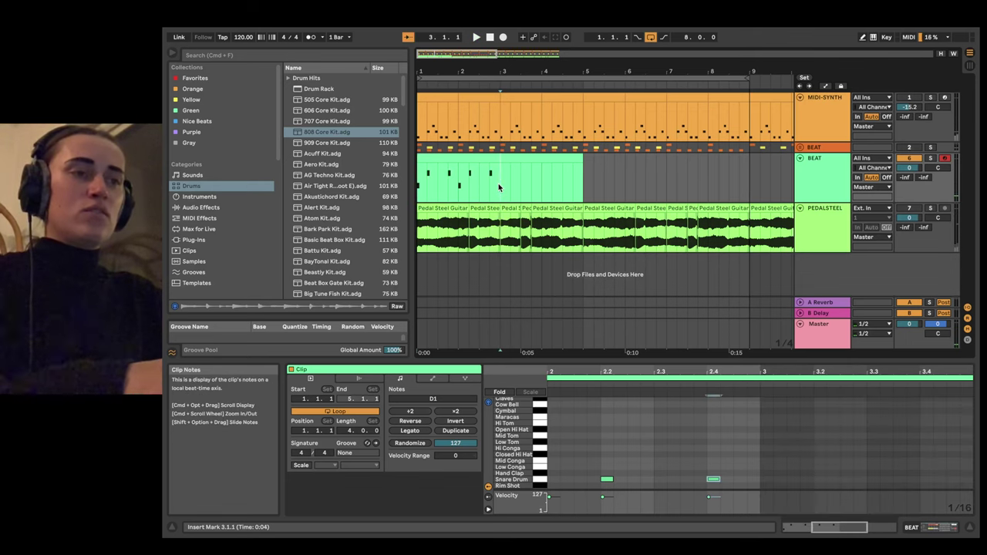
left_click(471, 158)
key("super+d")
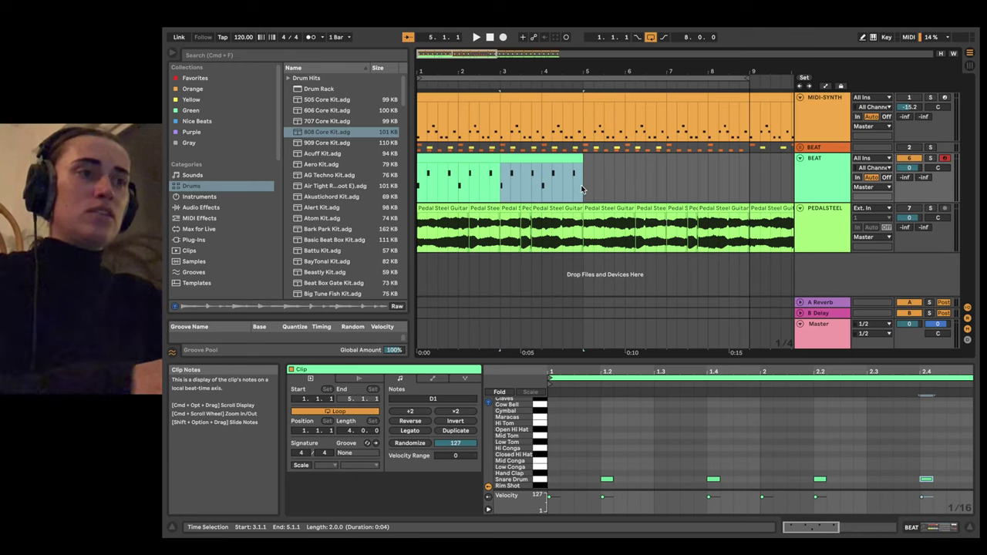
left_click(419, 190)
key("space")
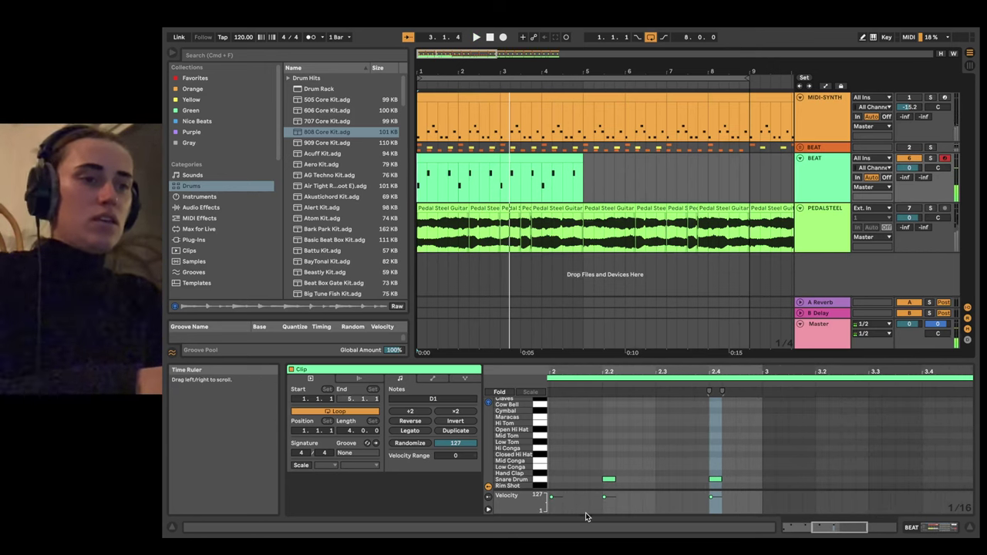
Step: Add Closed Hi Hat notes on every eighth from 1.1.1 to 1.4.1 in the first 808 clip
scroll(582, 458, "left", 5)
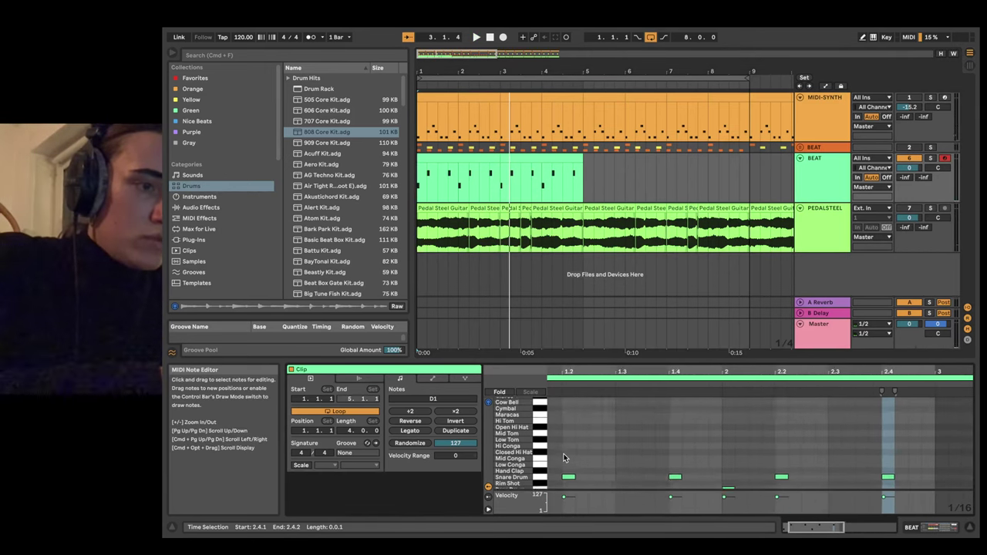
scroll(562, 458, "left", 3)
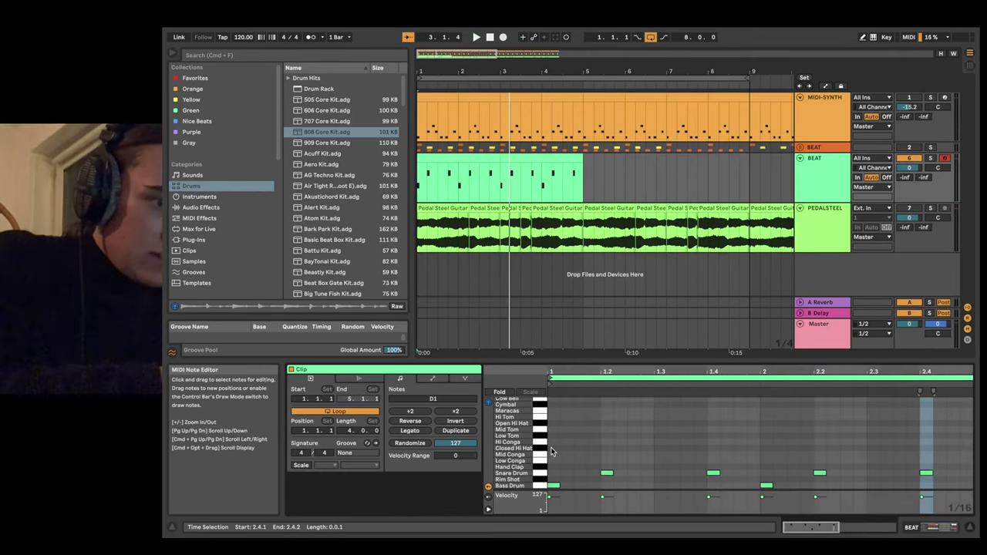
double_click(552, 448)
double_click(584, 447)
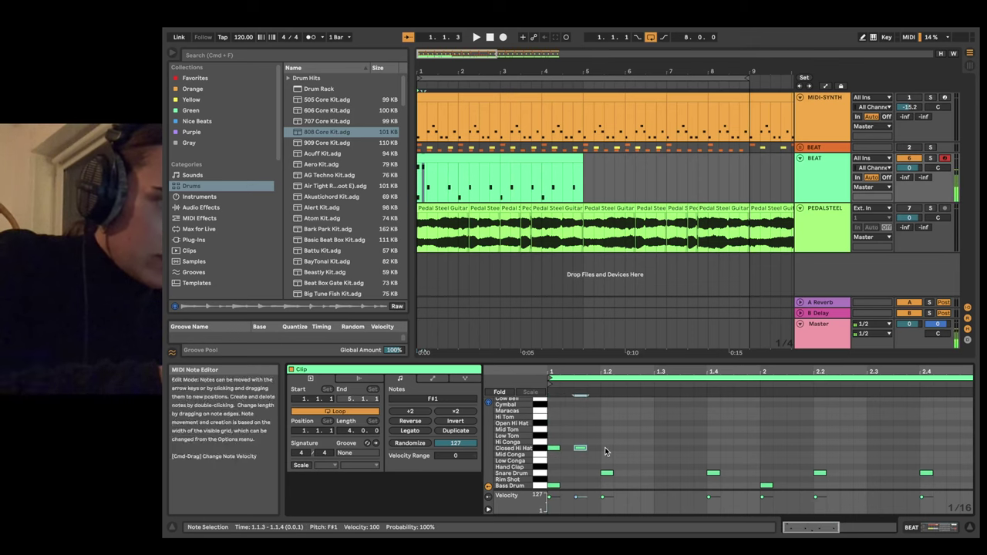
double_click(607, 448)
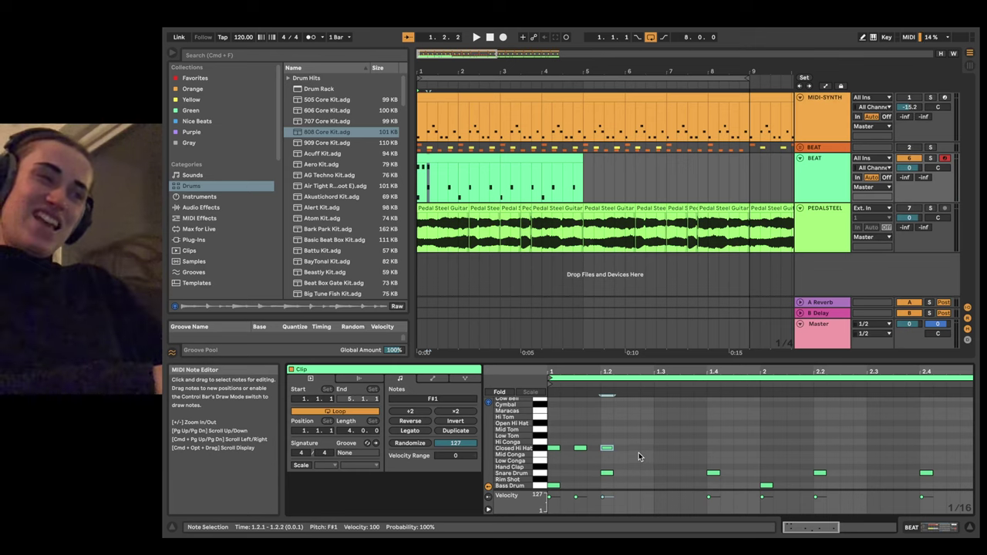
double_click(639, 450)
double_click(660, 448)
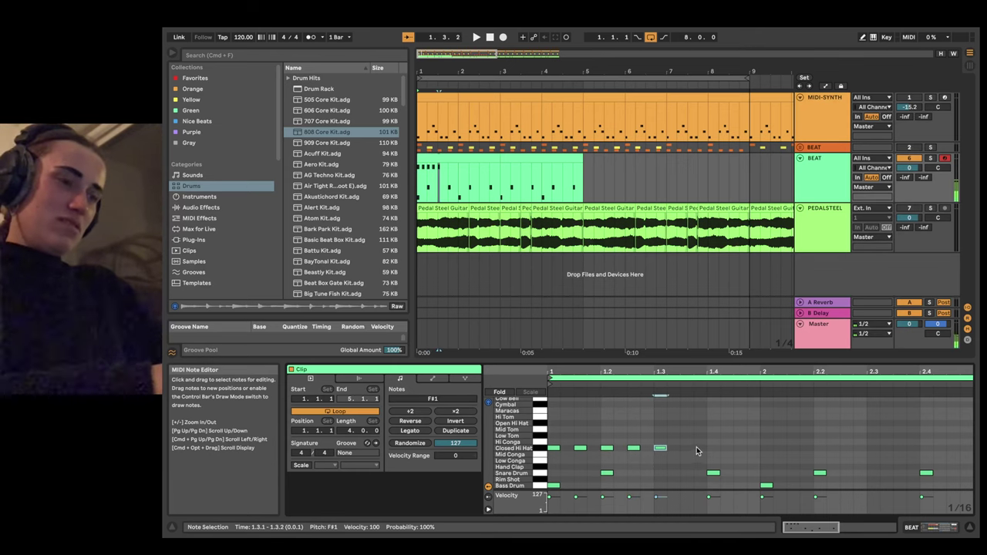
double_click(687, 448)
double_click(713, 448)
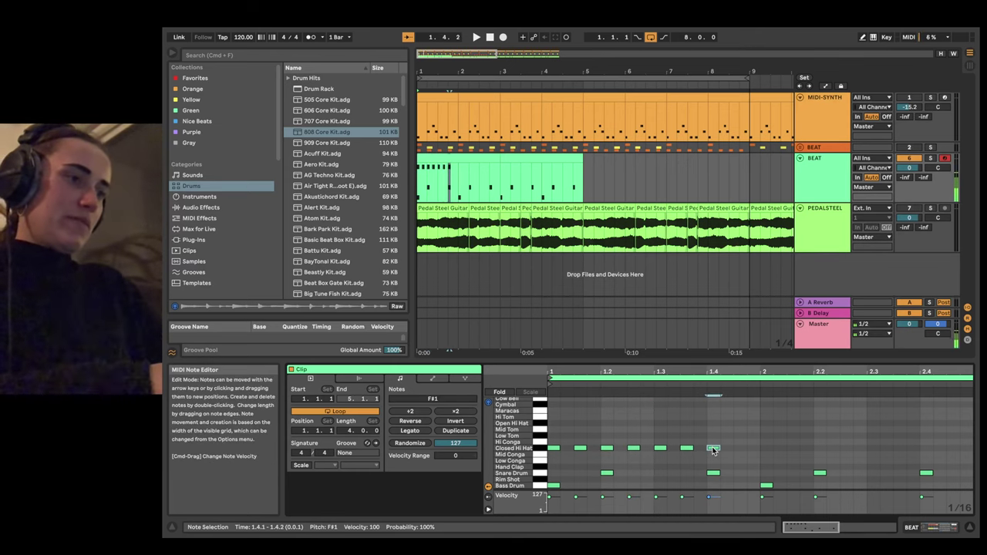
right_click(713, 451)
right_click(702, 433)
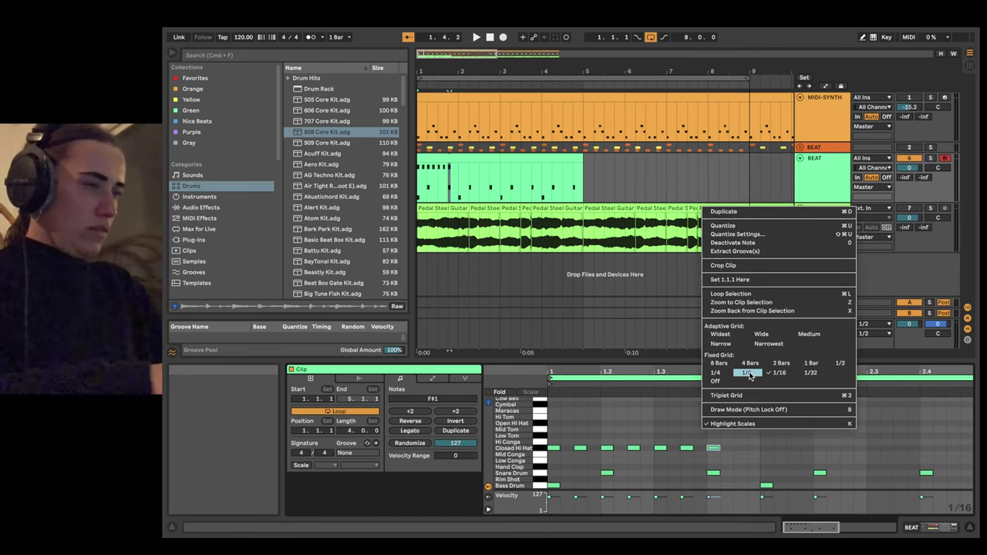
left_click(740, 450)
Step: Continue the Closed Hi Hat line with a note on every eighth from 1.4.3 to 2.4.1
double_click(741, 449)
double_click(767, 450)
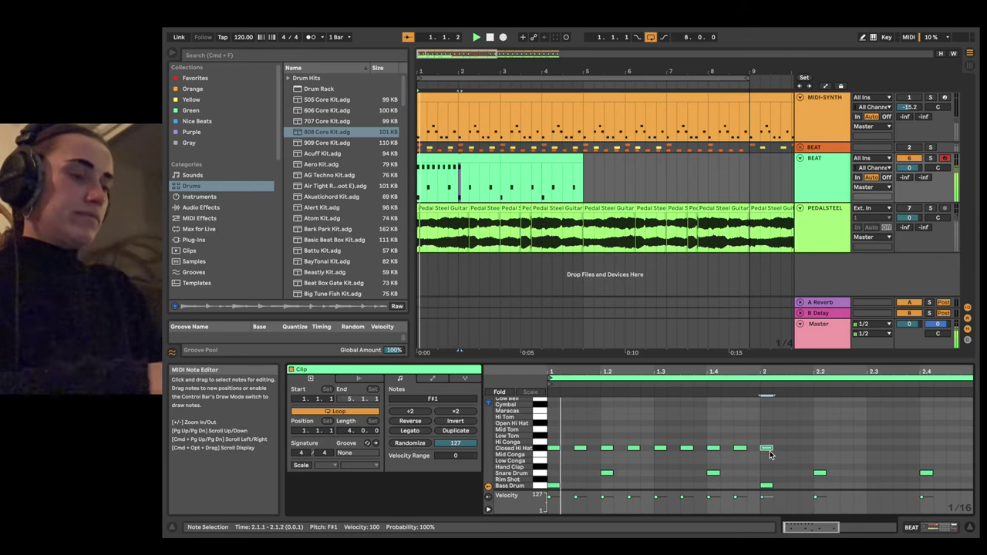
double_click(796, 448)
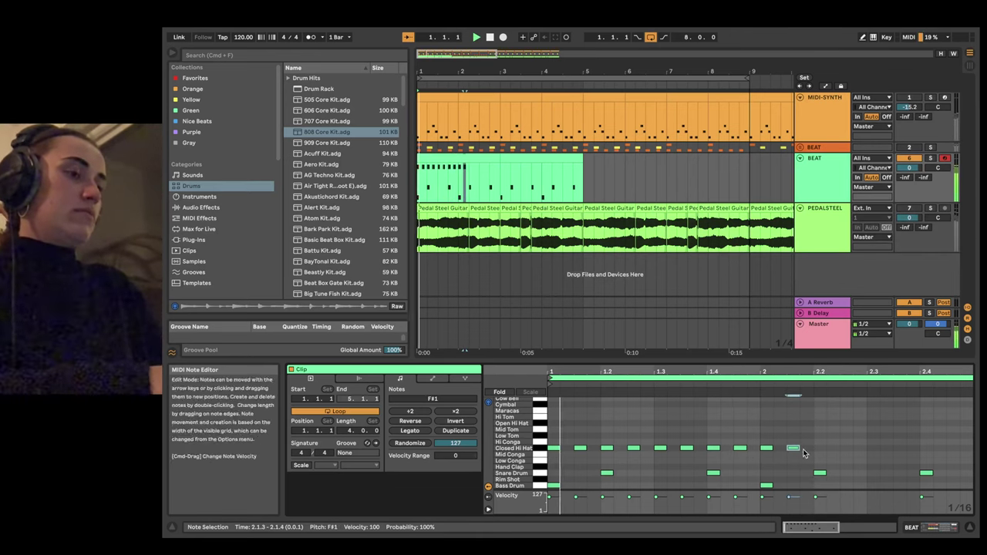
key("space")
double_click(820, 449)
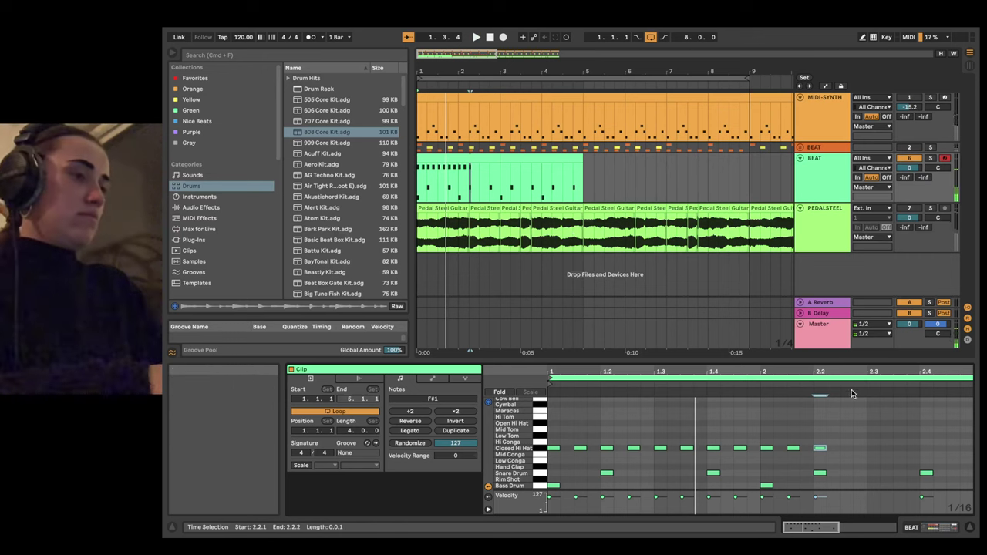
double_click(847, 447)
double_click(873, 448)
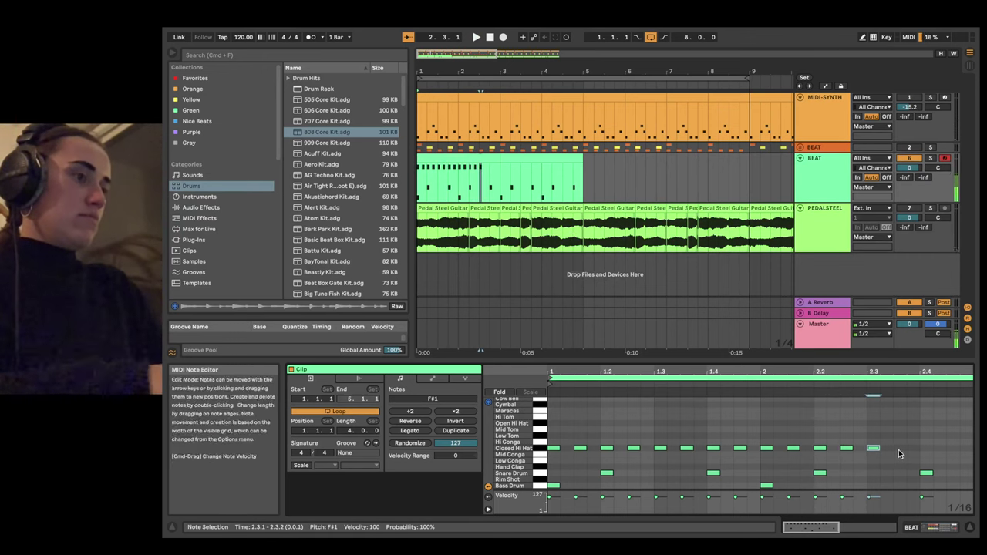
double_click(898, 454)
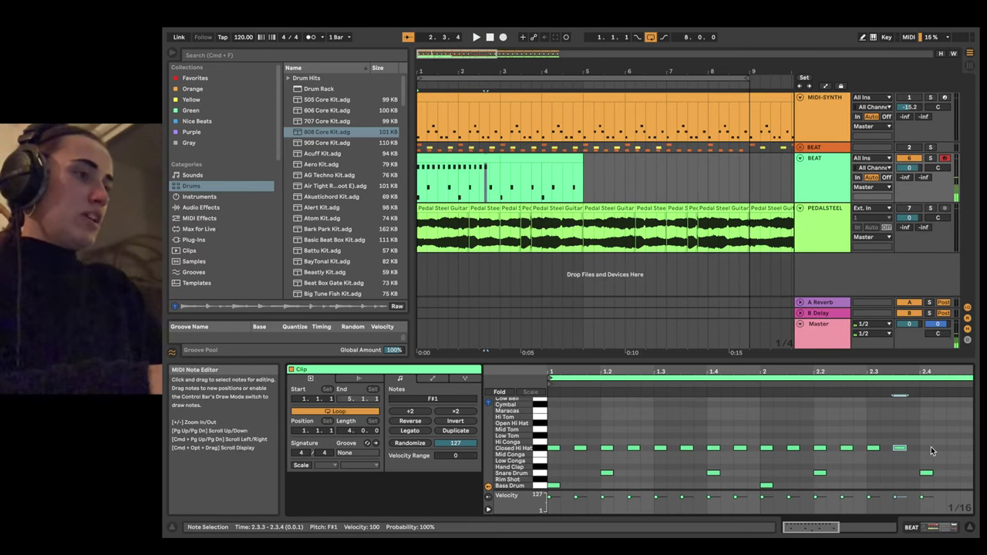
double_click(929, 447)
Step: Add an eighth-long Closed Hi Hat note at 2.4.3 using a 1/8 grid, restore the 1/16 grid, and play the pattern
right_click(666, 431)
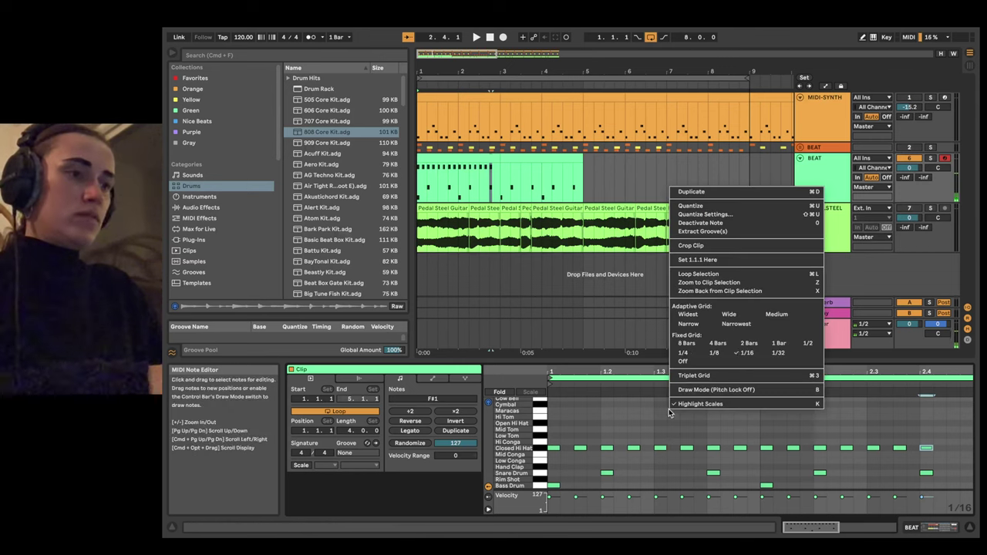
left_click(714, 353)
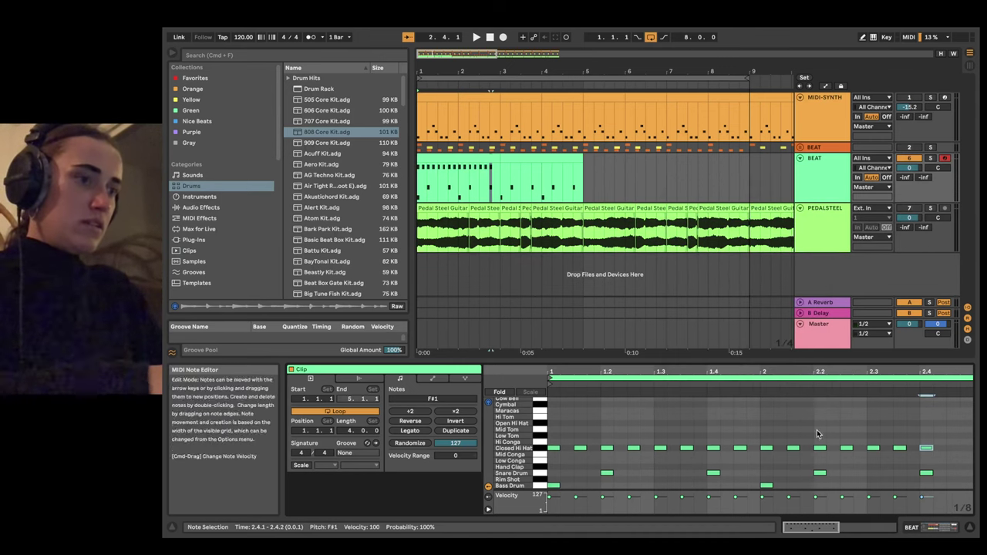
double_click(958, 448)
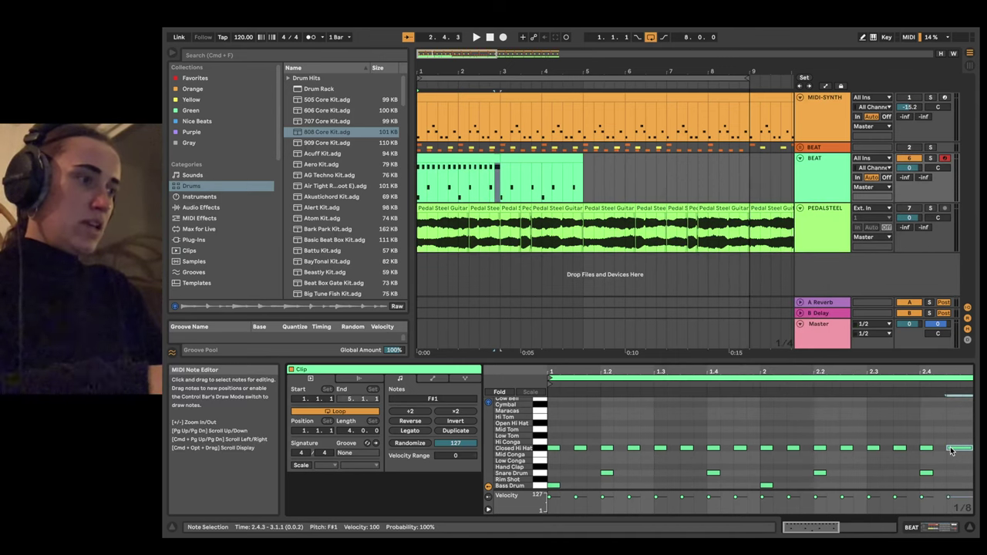
right_click(795, 407)
left_click(873, 346)
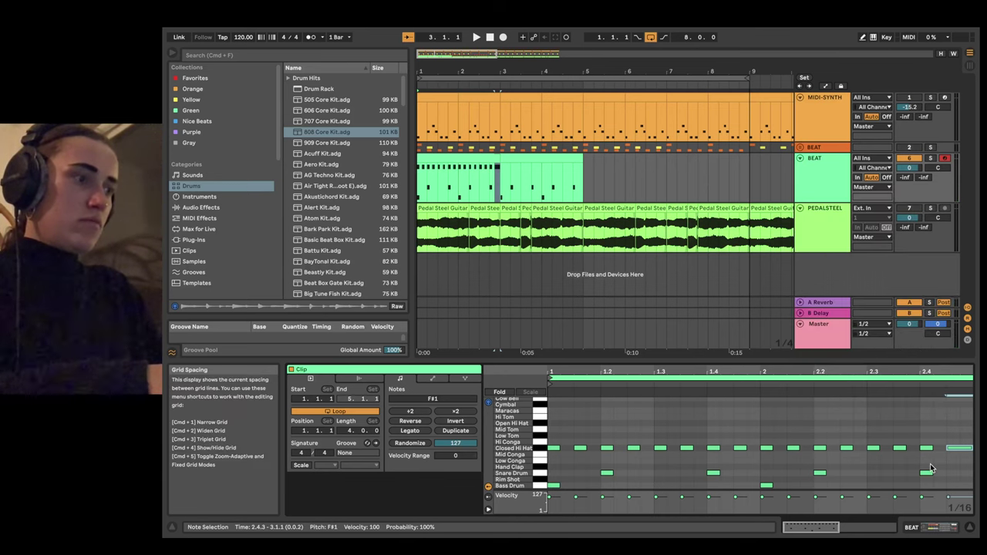
key("space")
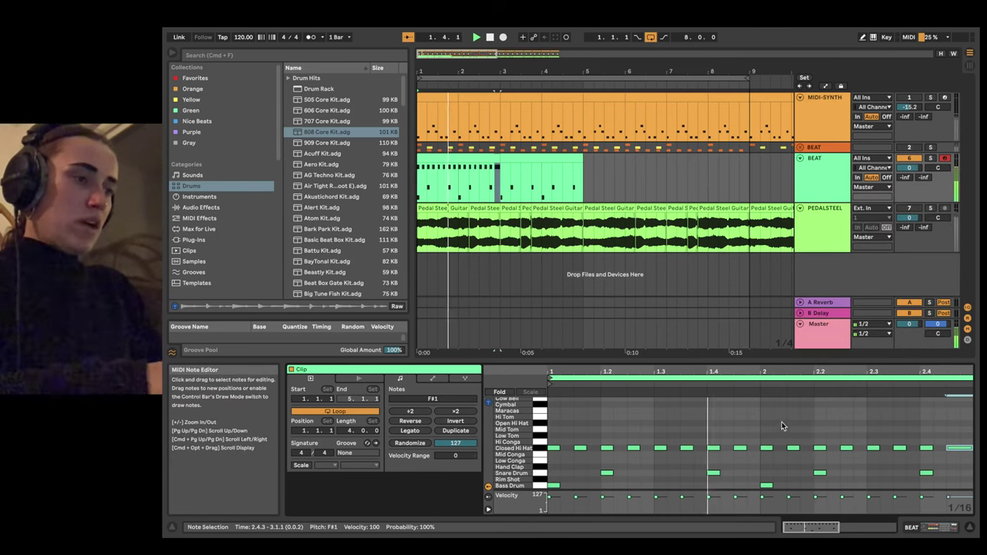
key("space")
Step: Duplicate the two-bar 808 clip to 3.1.1, and duplicate both clips to fill the BEAT track from 5.1.1 to 9.1.1
left_click(468, 156)
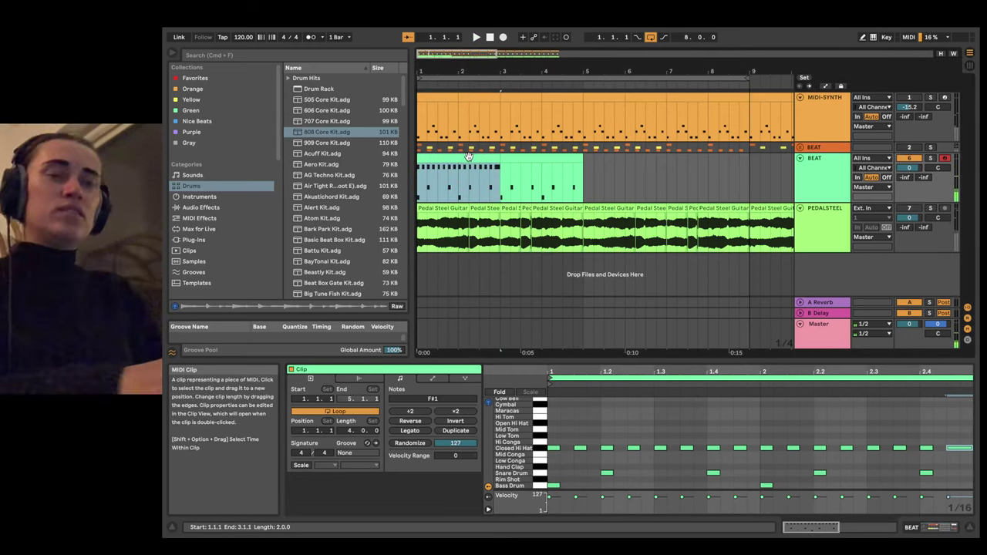
key("super+d")
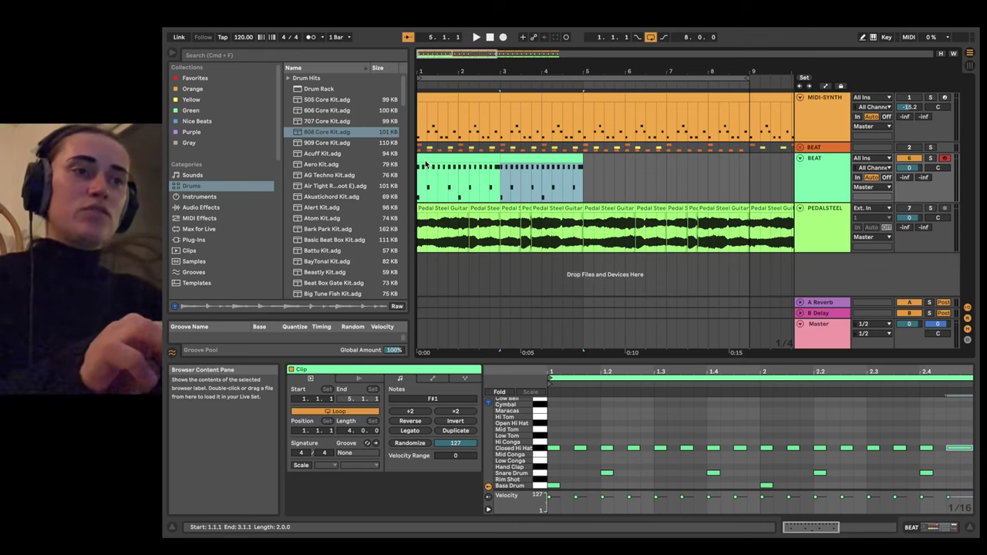
left_click(449, 162)
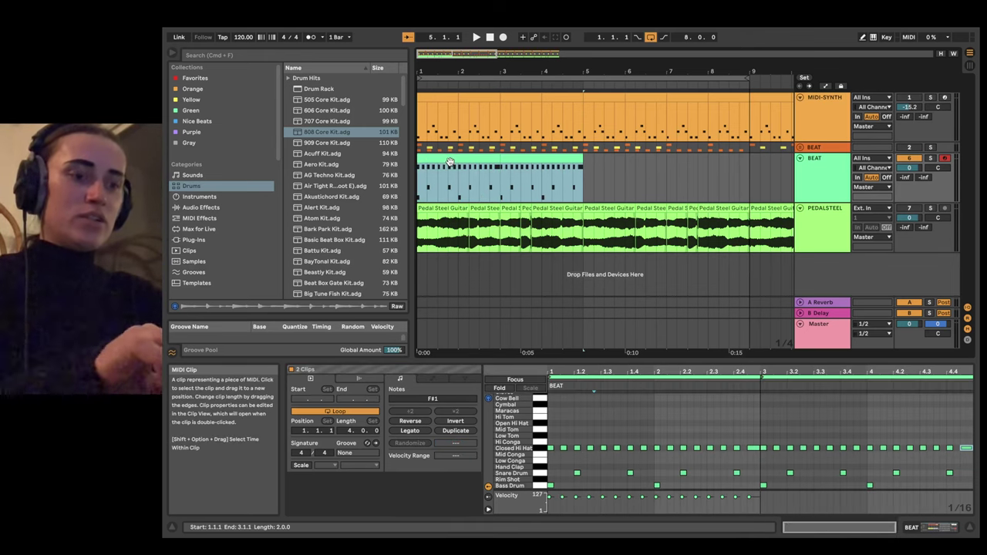
key("super+d")
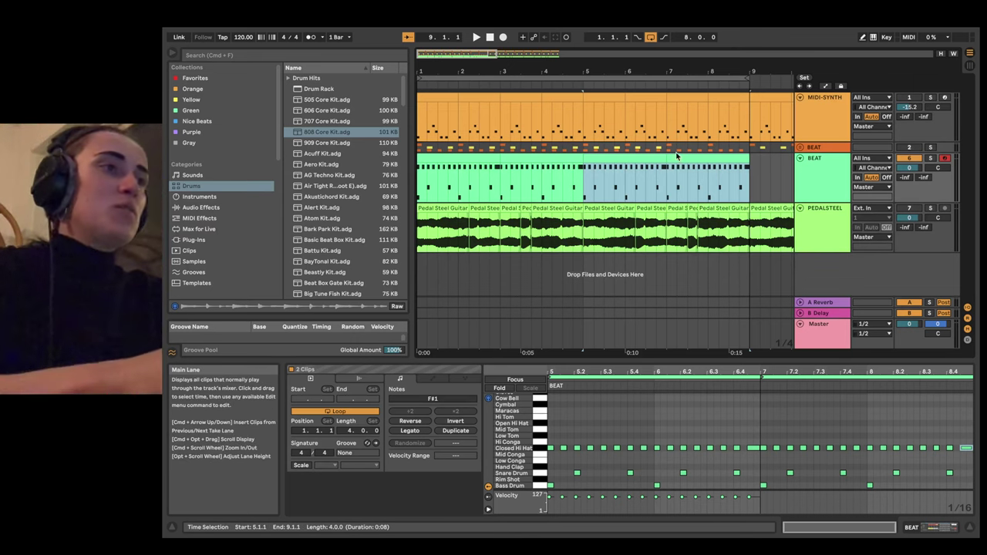
Step: Play back the eight-bar 808 beat together with the MIDI-SYNTH track
left_click(588, 209)
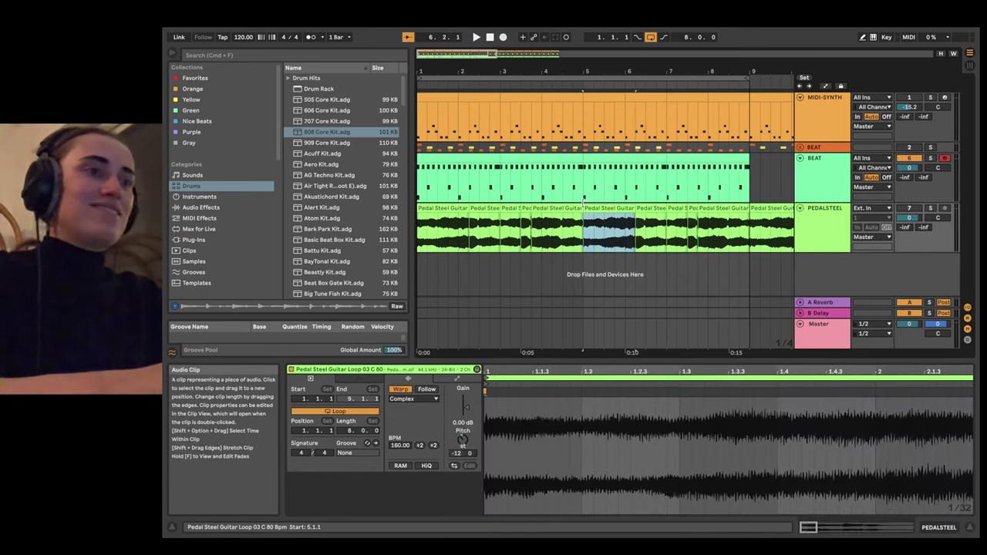
left_click(589, 189)
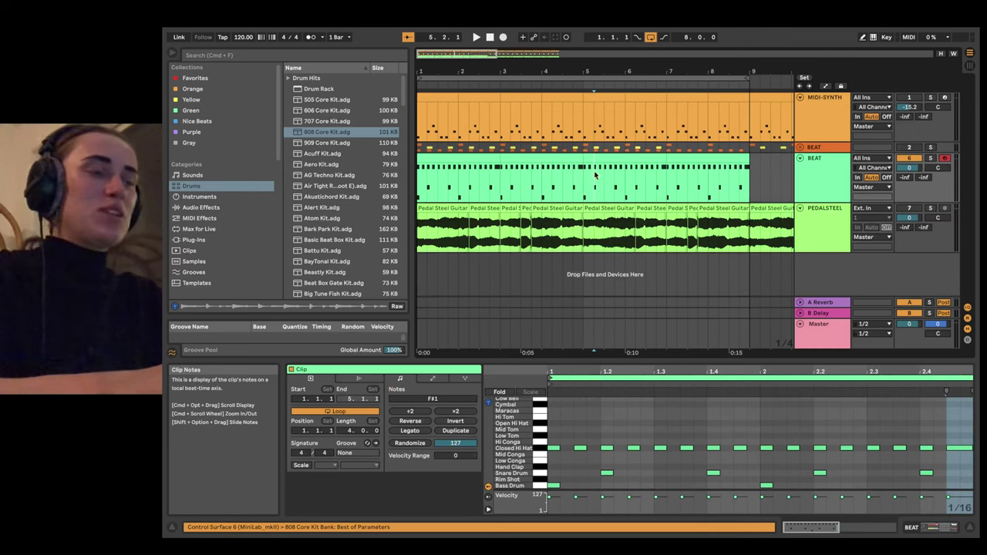
key("space")
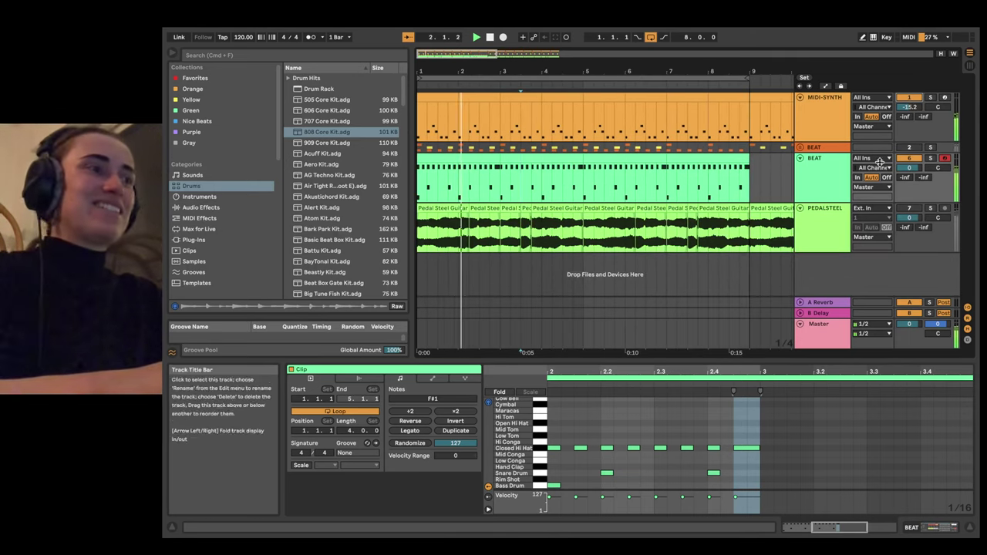
key("space")
Step: Unmute and solo the orange sample-based BEAT track and play it back for comparison
left_click(913, 148)
left_click(929, 148)
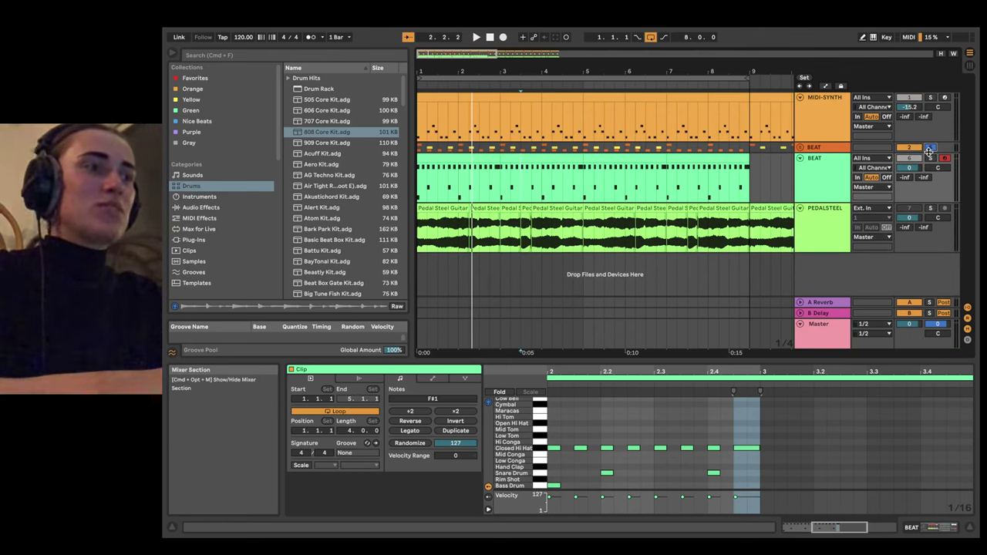
key("space")
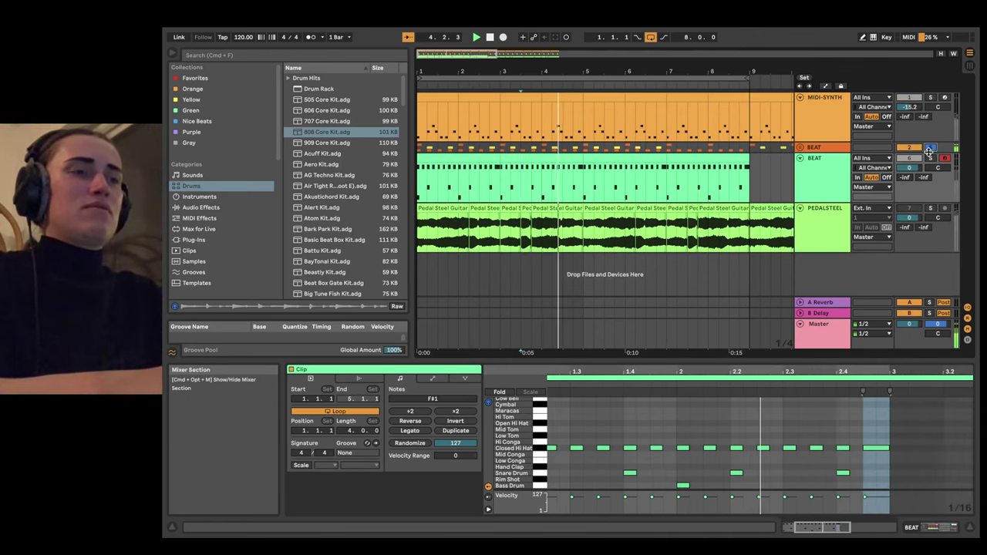
Step: Unfold the orange BEAT group, lower the HIHAT track's volume to -12.4 dB during playback, and fold the group again
left_click(799, 147)
scroll(717, 279, "down", 3)
scroll(717, 279, "up", 2)
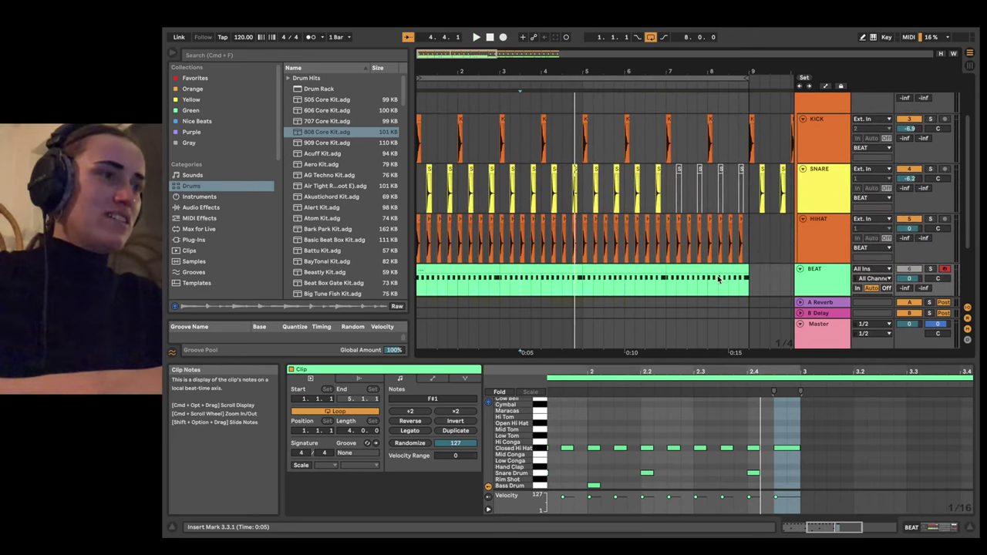
left_click_drag(911, 228, 911, 231)
key("space")
left_click(931, 220)
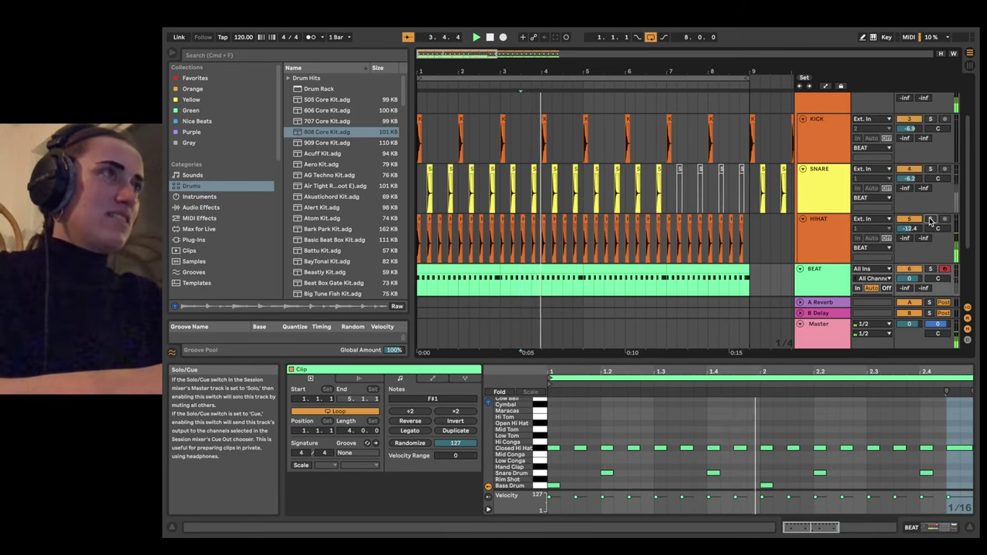
scroll(920, 142, "up", 3)
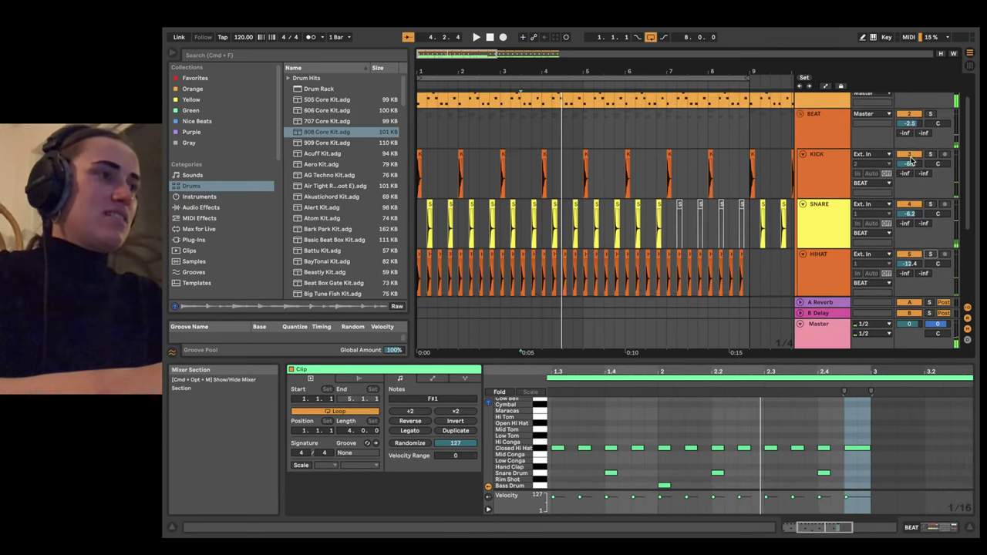
left_click(800, 117)
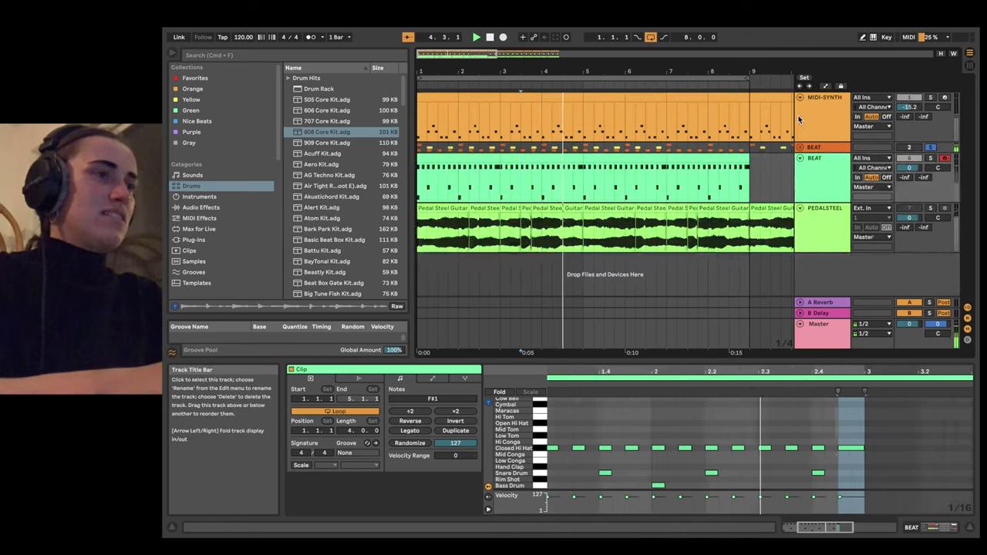
Step: Solo the green 808 BEAT track, listen to it for comparison, and play it back with the other unmuted tracks
left_click(930, 158)
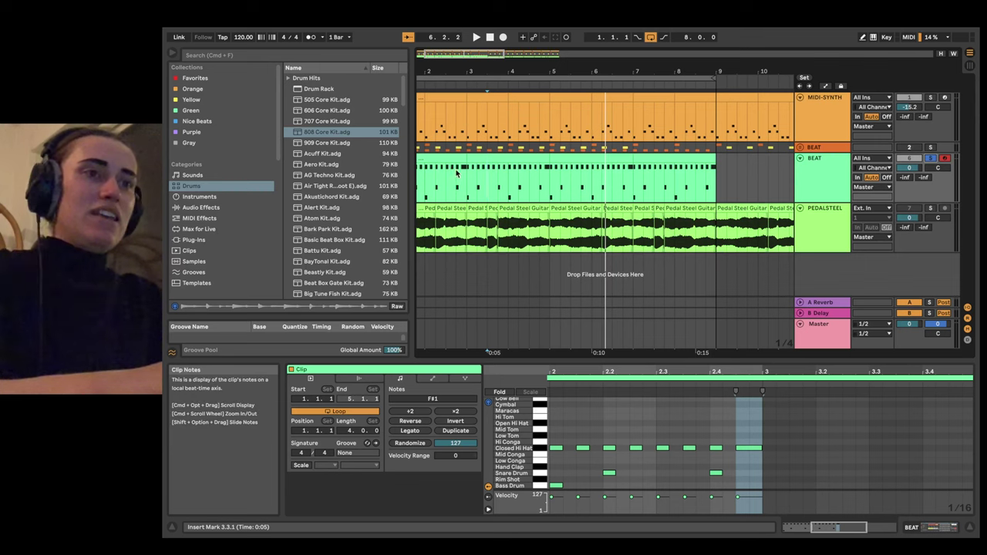
scroll(487, 178, "left", 2)
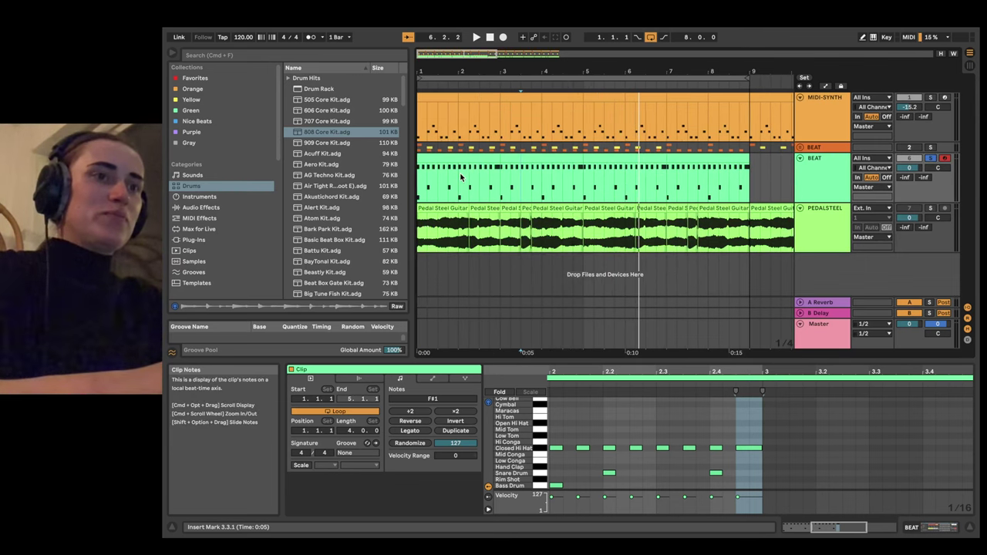
scroll(461, 178, "up", 3)
scroll(461, 177, "left", 1)
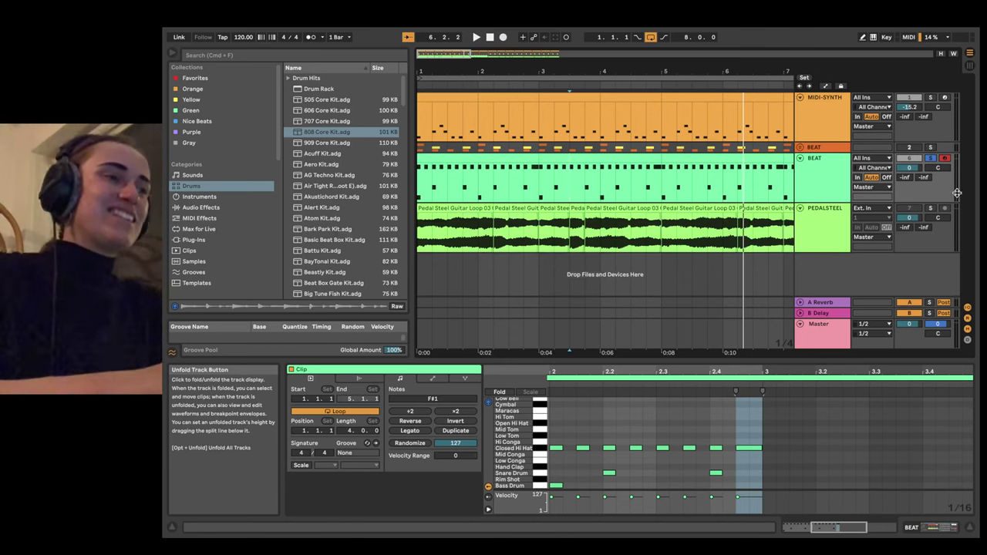
key("space")
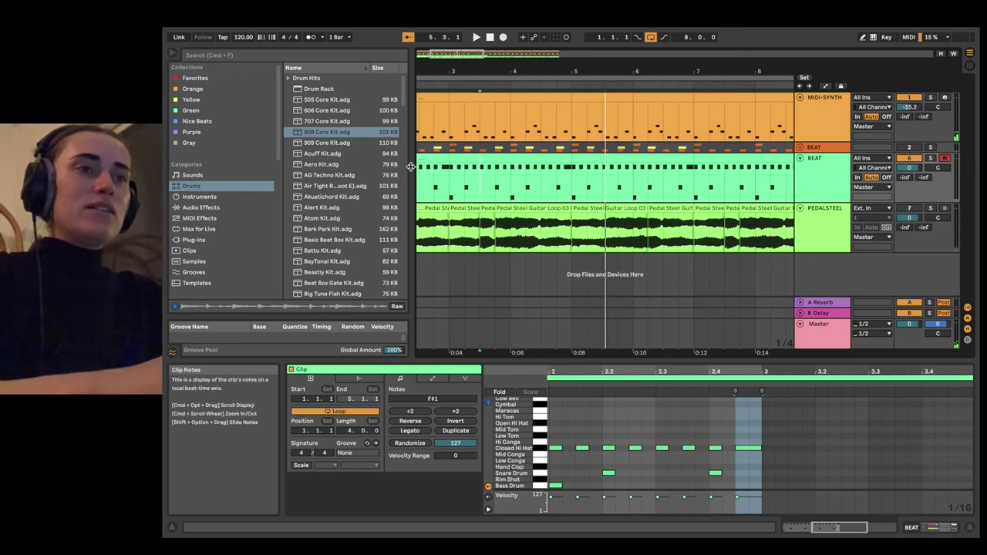
Step: Widen the arrangement area and lower the velocity of every second Closed Hi Hat note in bar 2 of the 808 clip
left_click_drag(411, 166, 386, 167)
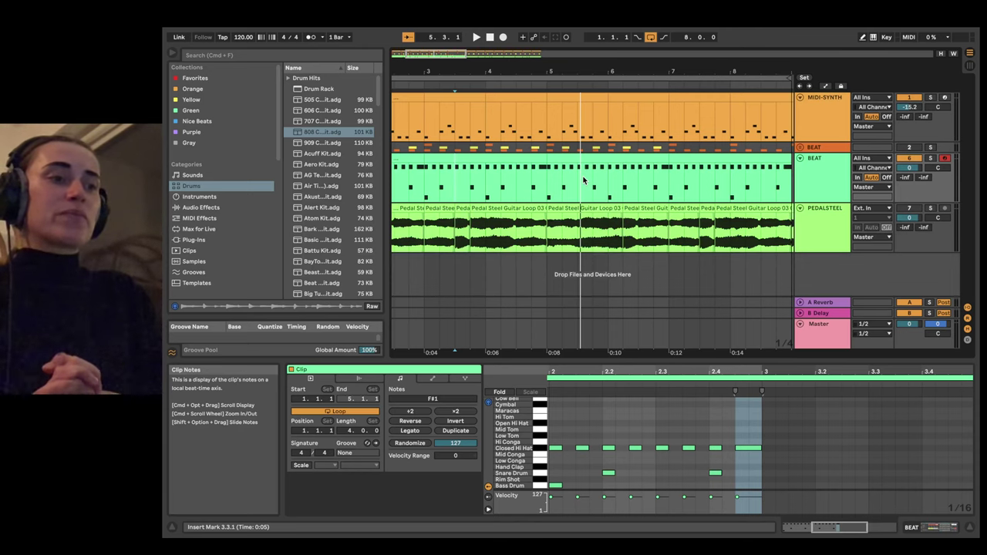
left_click(586, 506)
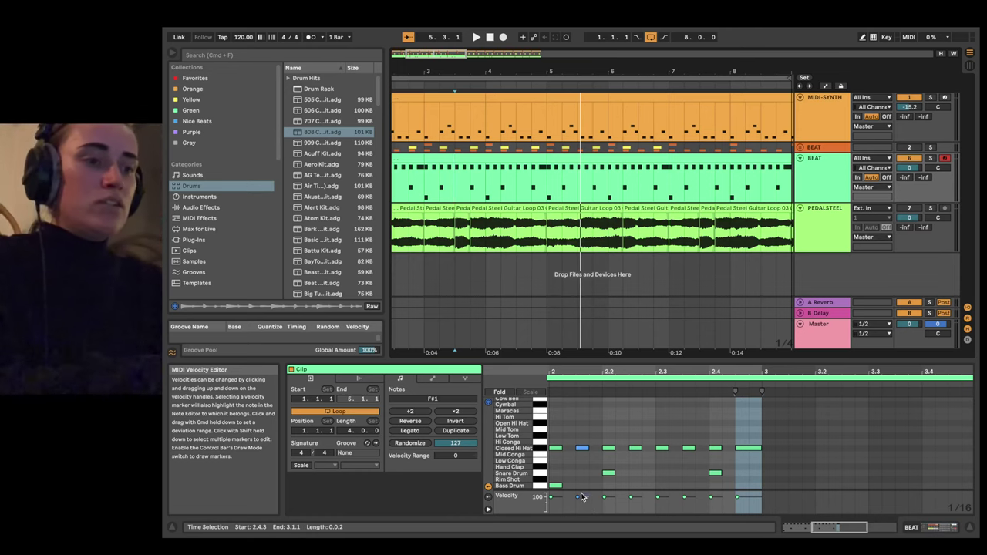
key("space")
left_click_drag(582, 497, 736, 501)
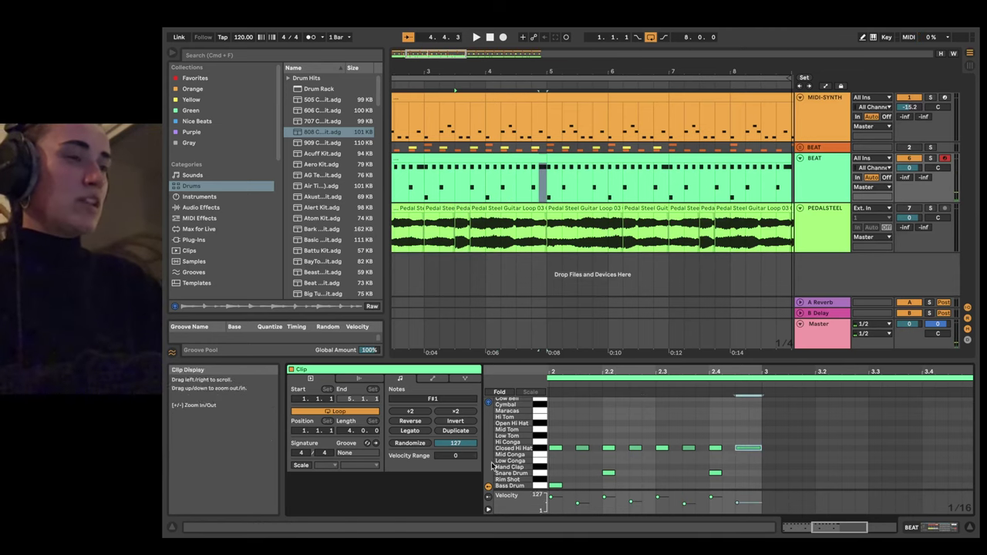
Step: Show the 808 Core Kit's chain list and audition the Closed Hi Hat chain in solo on the soloed 808 BEAT track, clearing both solos
left_click(953, 527)
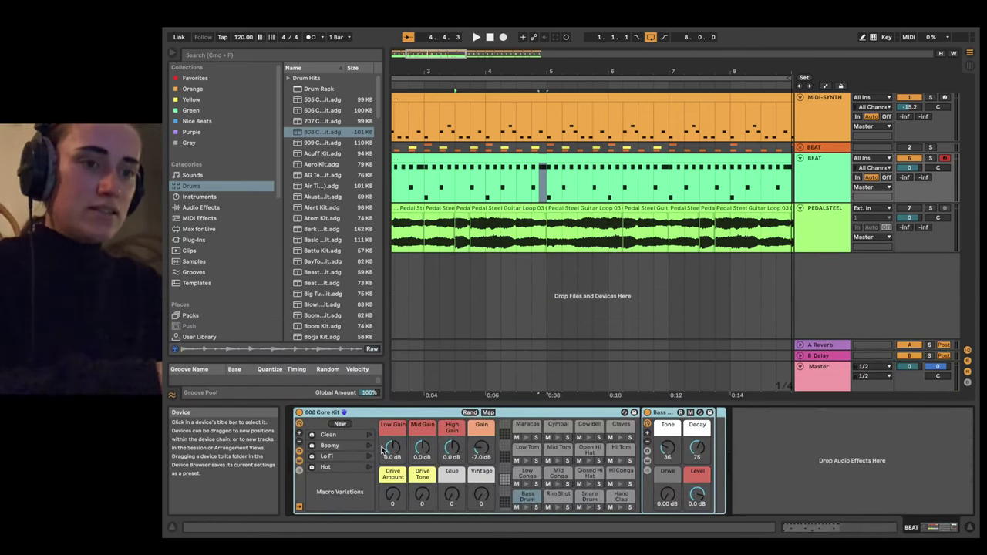
left_click(299, 470)
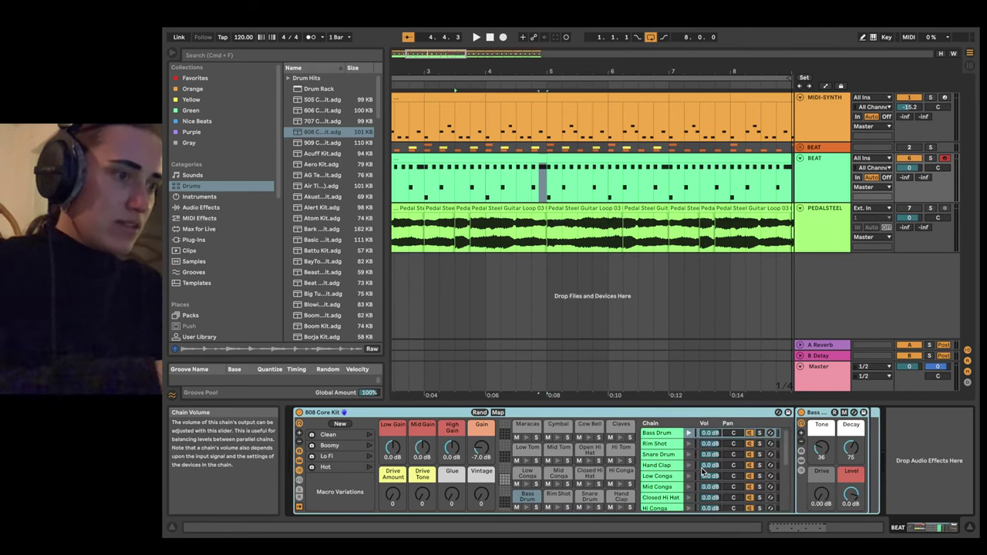
key("space")
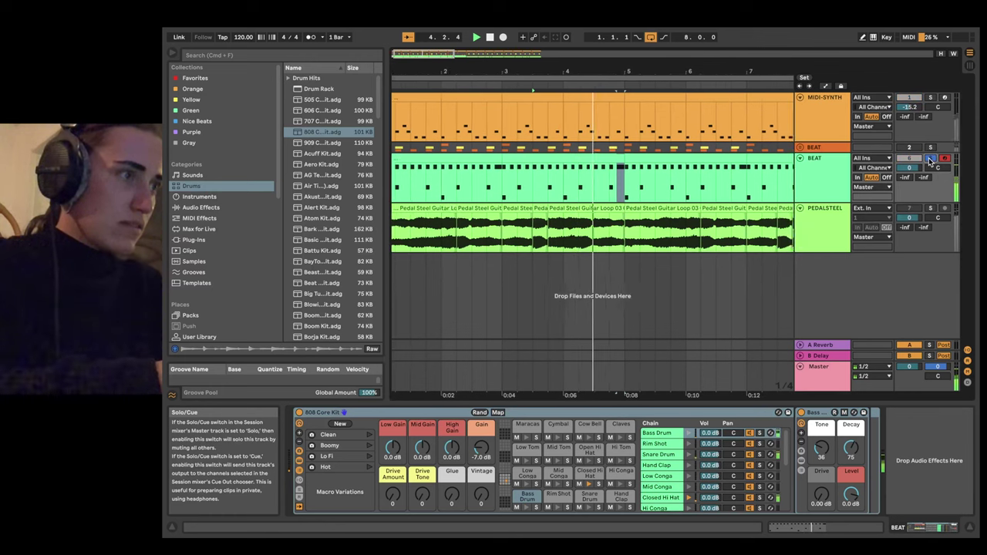
left_click(929, 159)
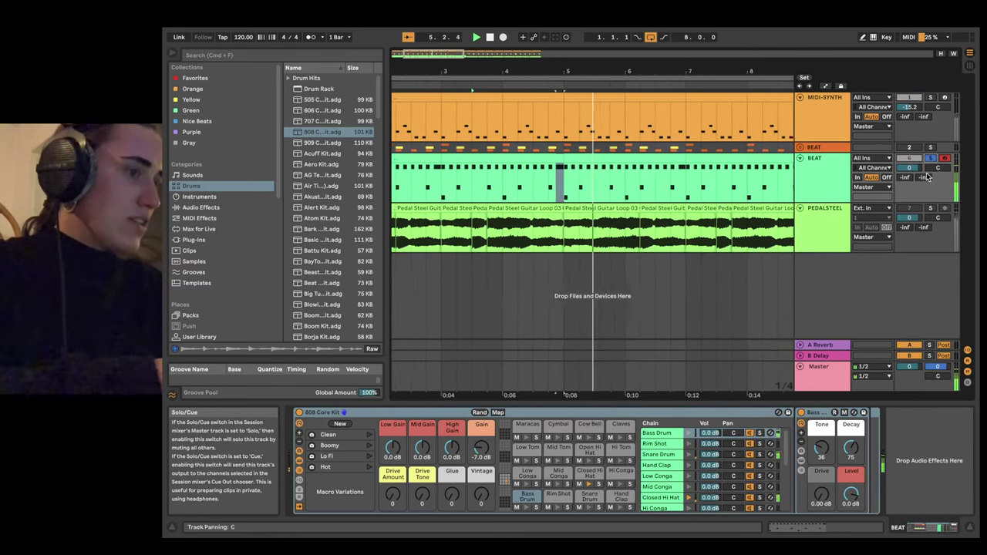
scroll(687, 491, "down", 2)
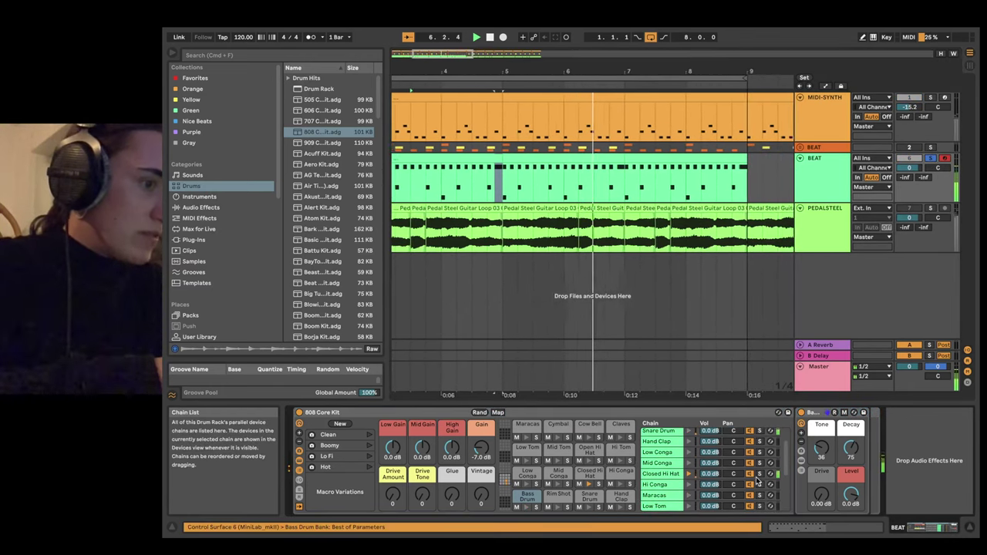
left_click(761, 475)
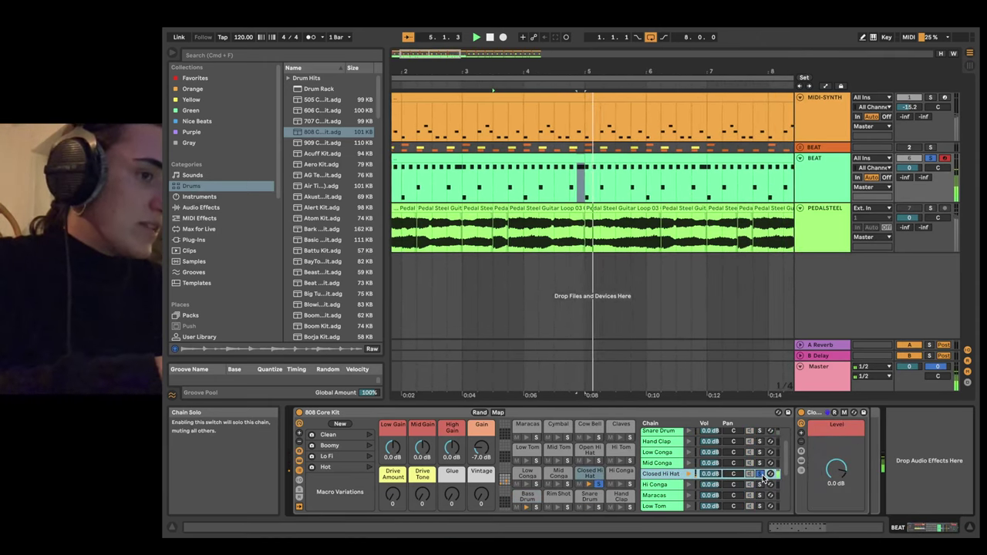
left_click(761, 475)
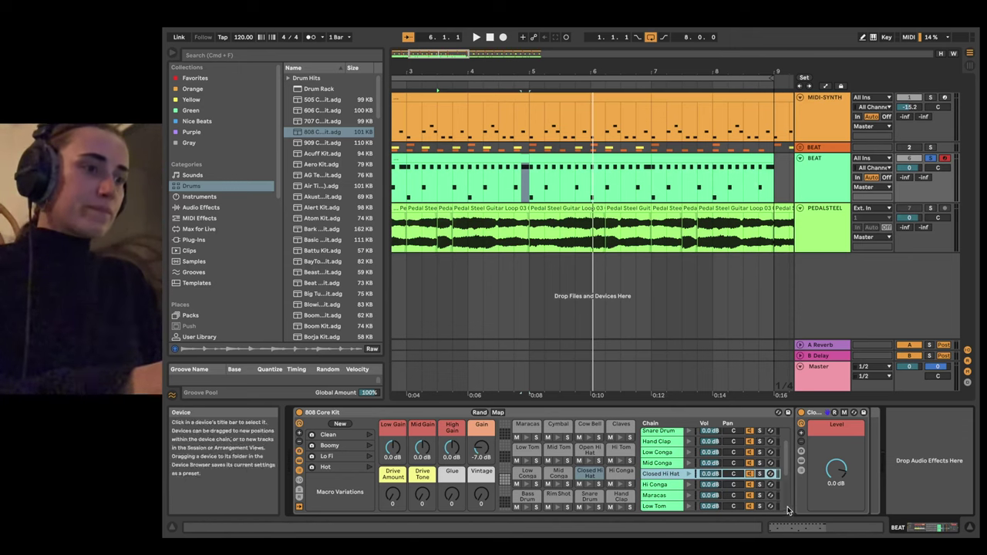
left_click(930, 158)
Step: Try a -7.0 dB send from MIDI-SYNTH to the A Reverb return, and reset the send to -inf
scroll(564, 143, "down", 5)
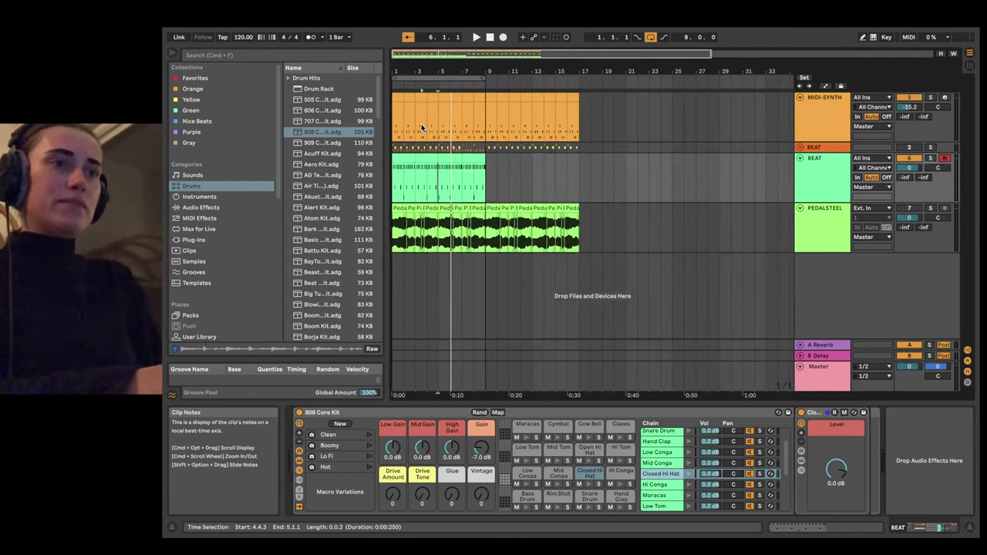
scroll(421, 123, "up", 5)
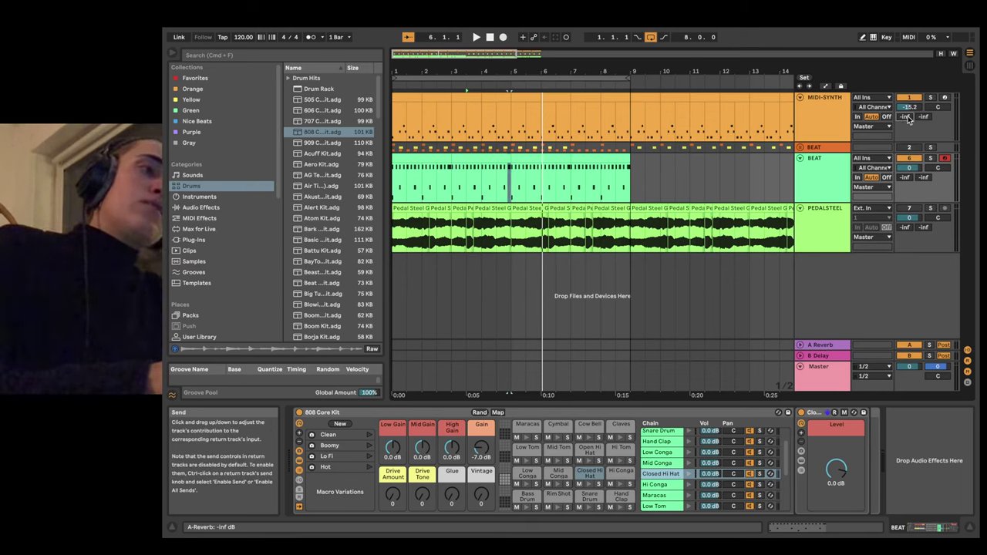
left_click(826, 345)
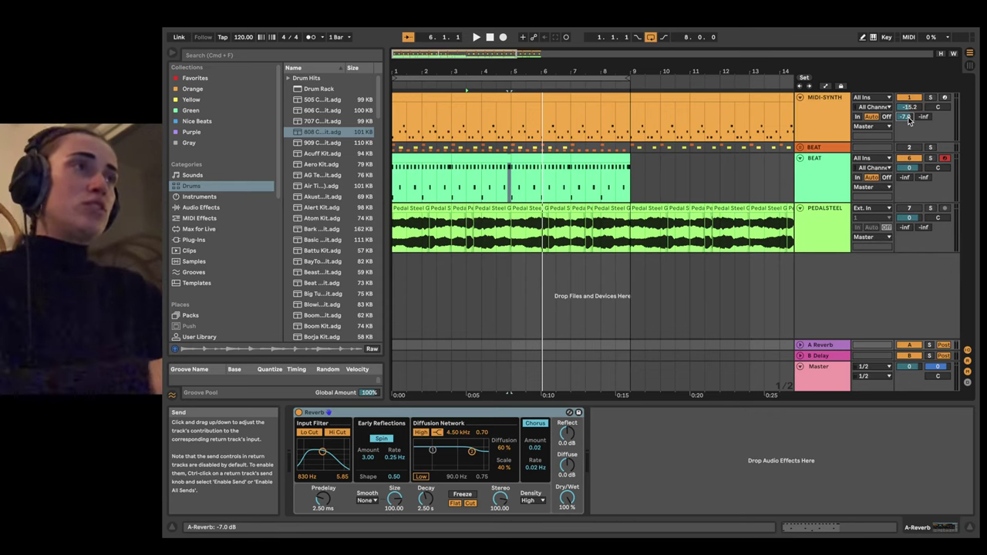
left_click(816, 347)
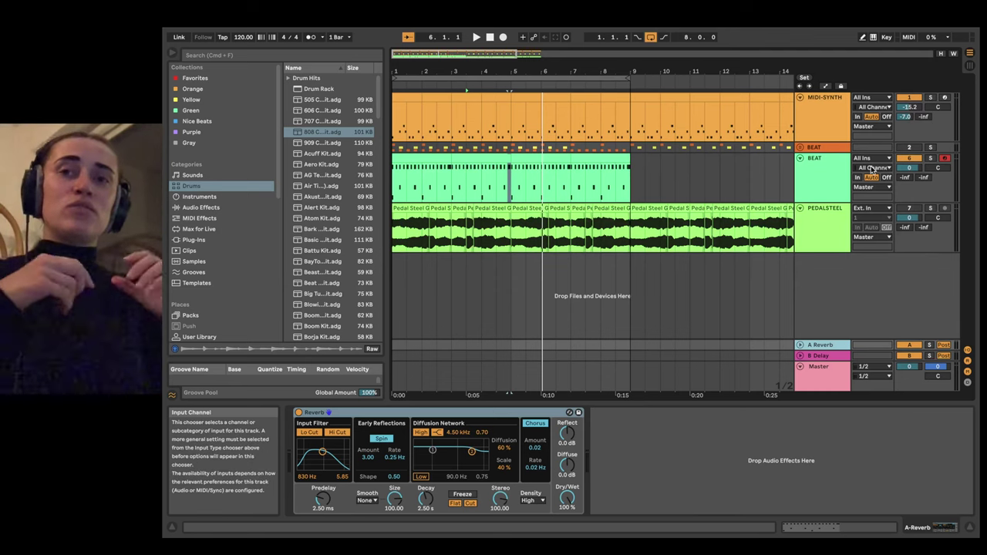
double_click(905, 118)
Step: Solo the MIDI-SYNTH track and audition it while varying its A Reverb send, returning the send to -inf
left_click(931, 98)
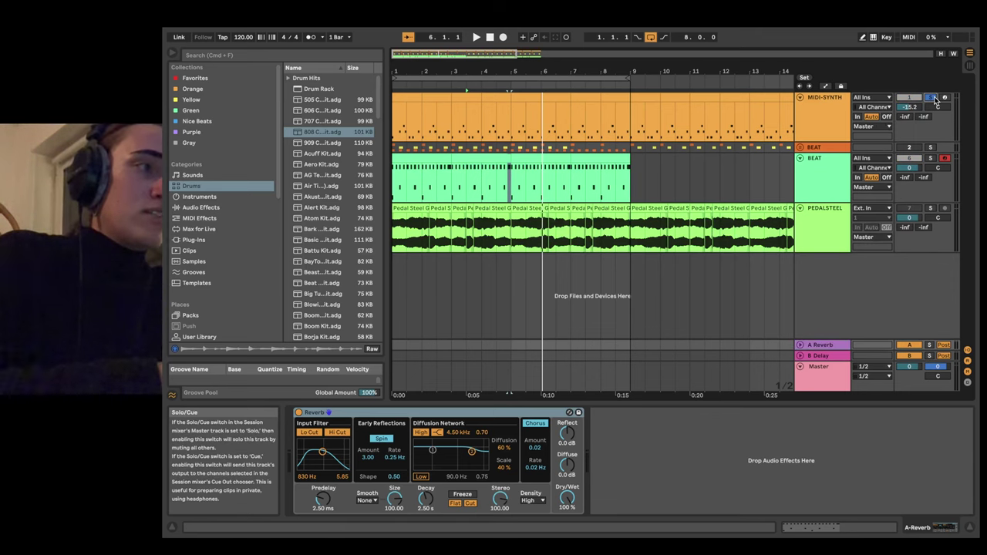
key("space")
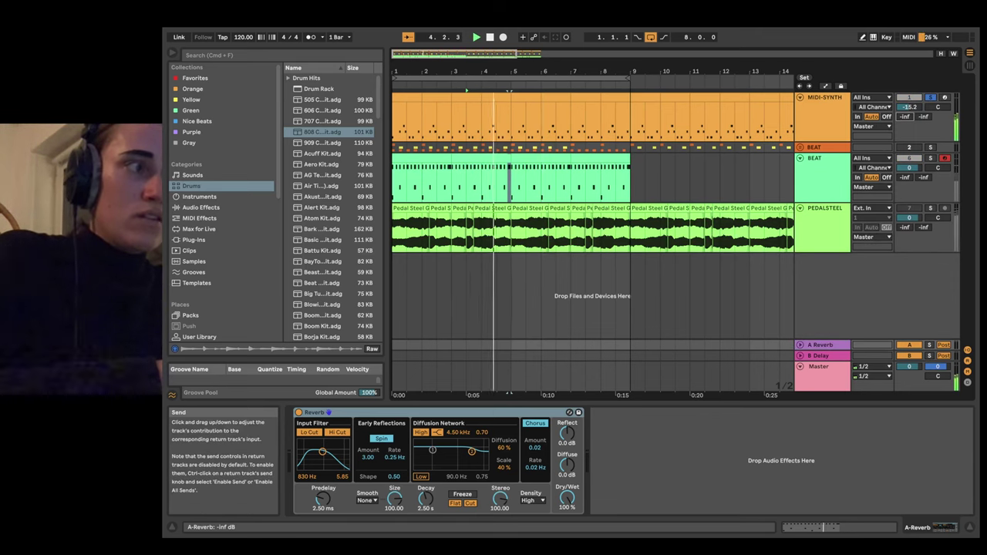
mouse_move(908, 118)
left_mouse_down()
mouse_move(908, 50)
mouse_move(908, 119)
left_mouse_up()
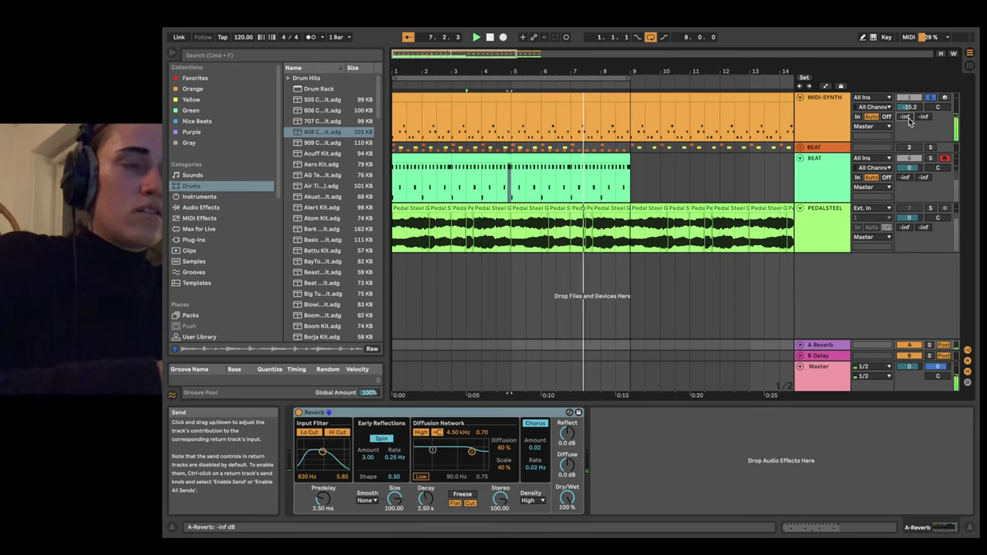
Step: Load the Square Glide Lead preset from Operator's Synth Lead presets onto the MIDI-SYNTH track
left_click(200, 208)
left_click(198, 197)
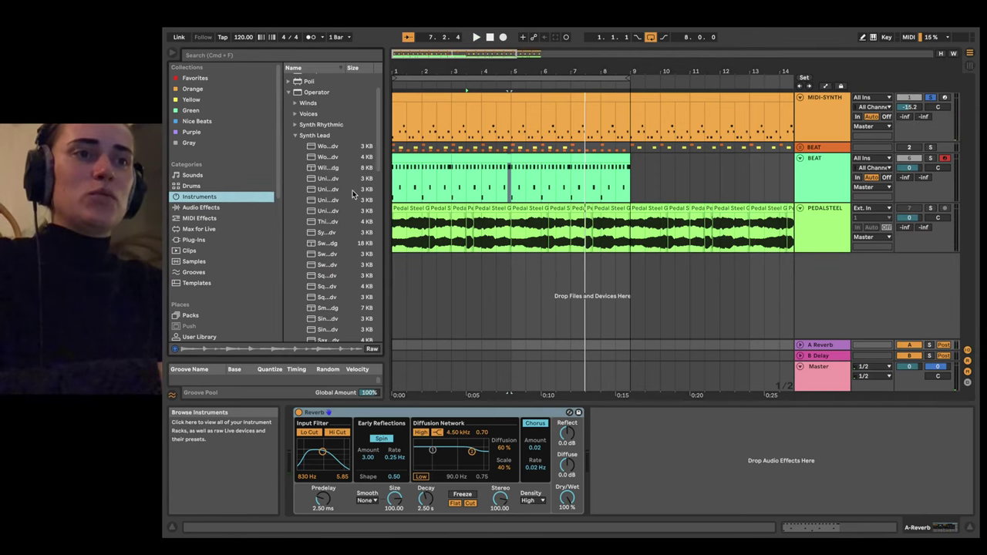
left_click(320, 219)
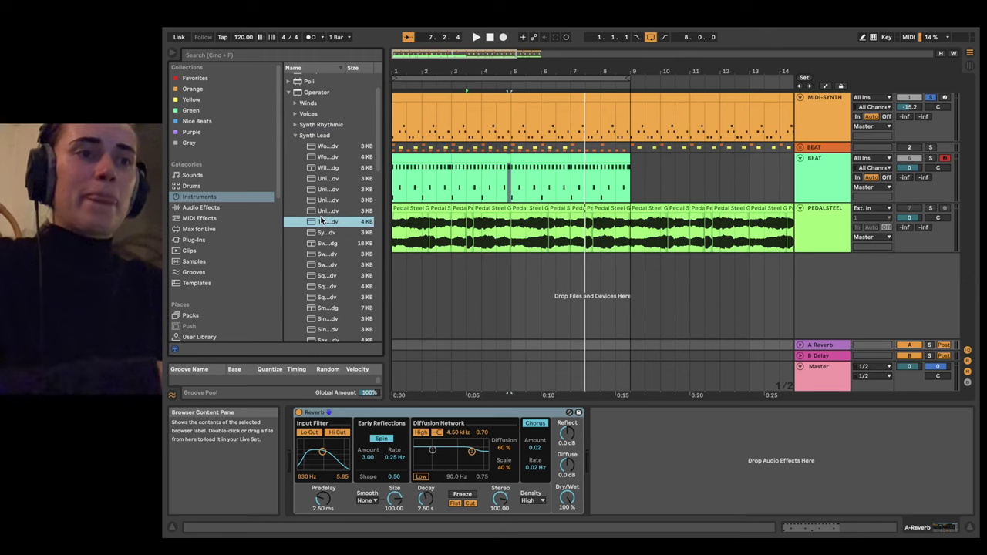
left_click(327, 276)
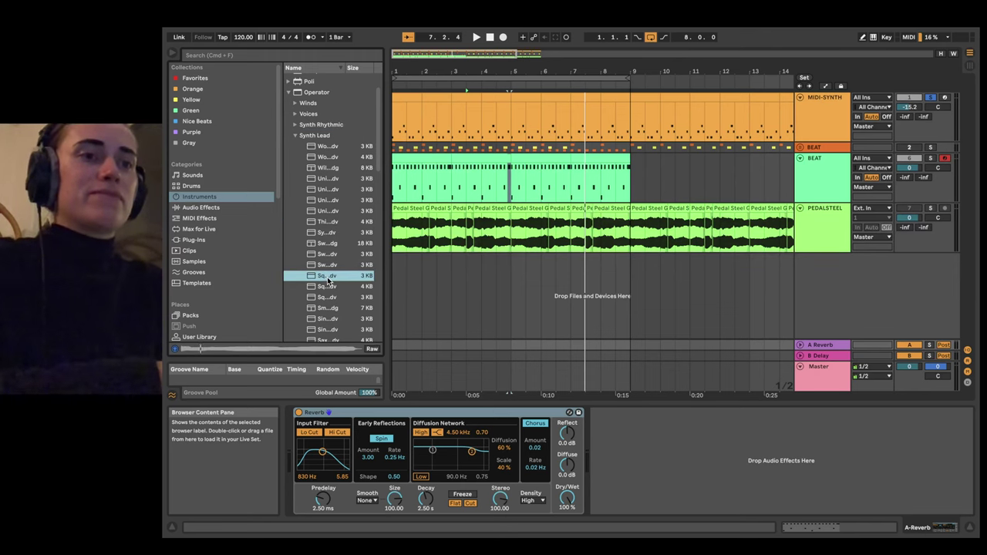
left_click_drag(330, 275, 451, 99)
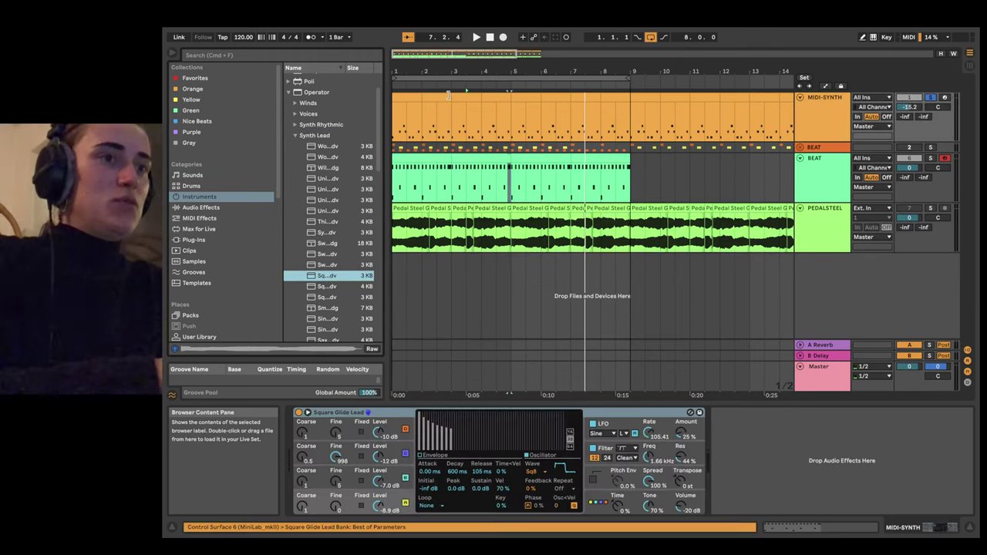
Step: Play the soloed Square Glide Lead while raising its A Reverb send to 0 dB and bringing it back to -inf
key("space")
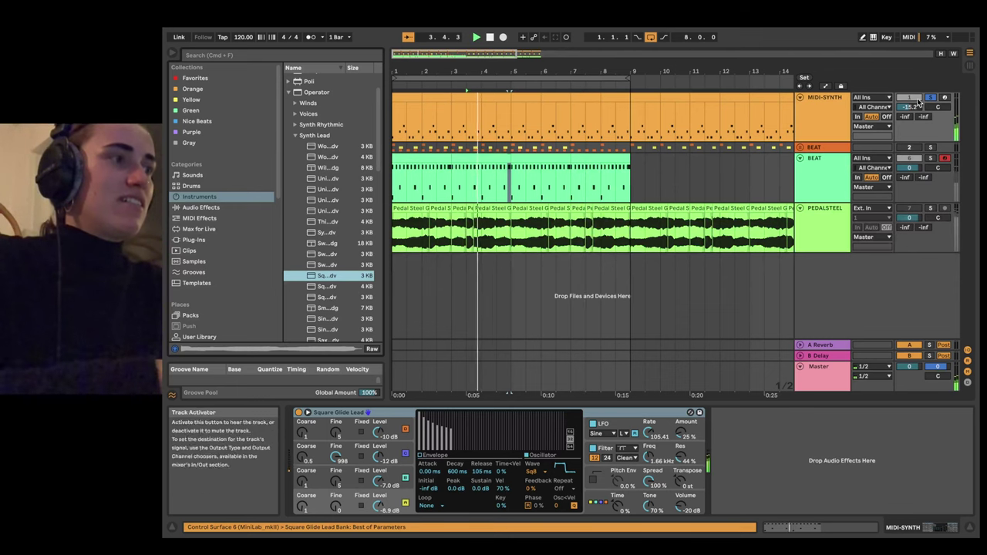
left_click_drag(904, 117, 904, 65)
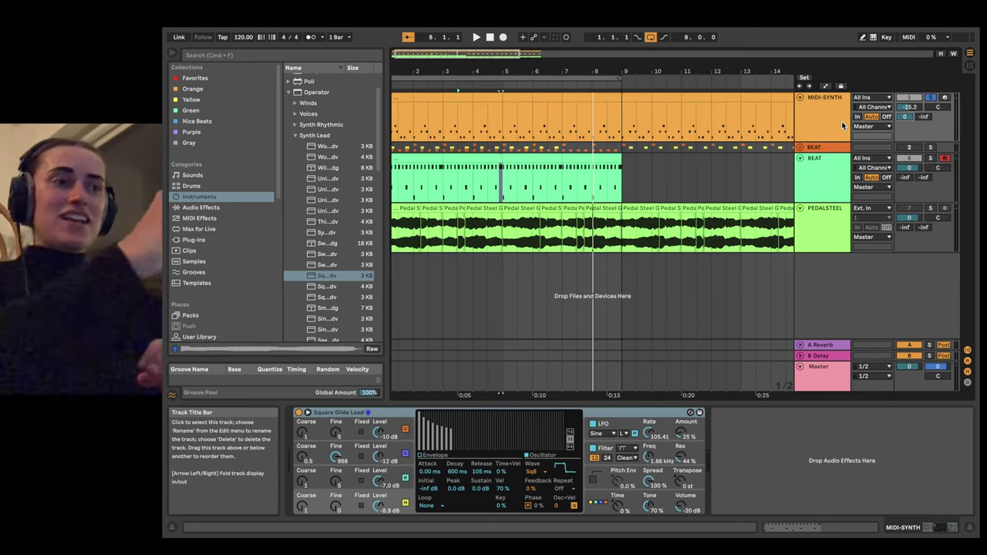
key("space")
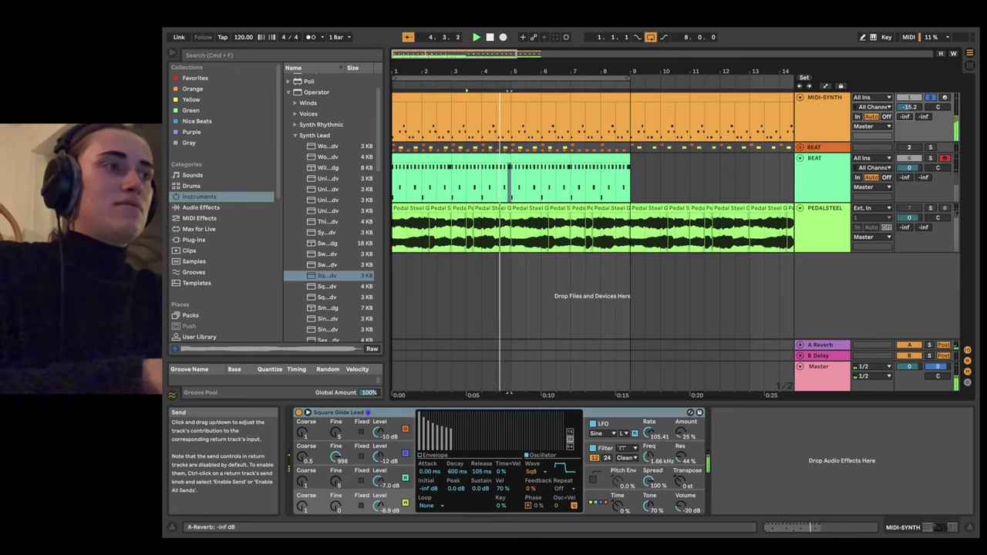
mouse_move(904, 116)
left_mouse_down()
mouse_move(904, 59)
mouse_move(907, 120)
left_mouse_up()
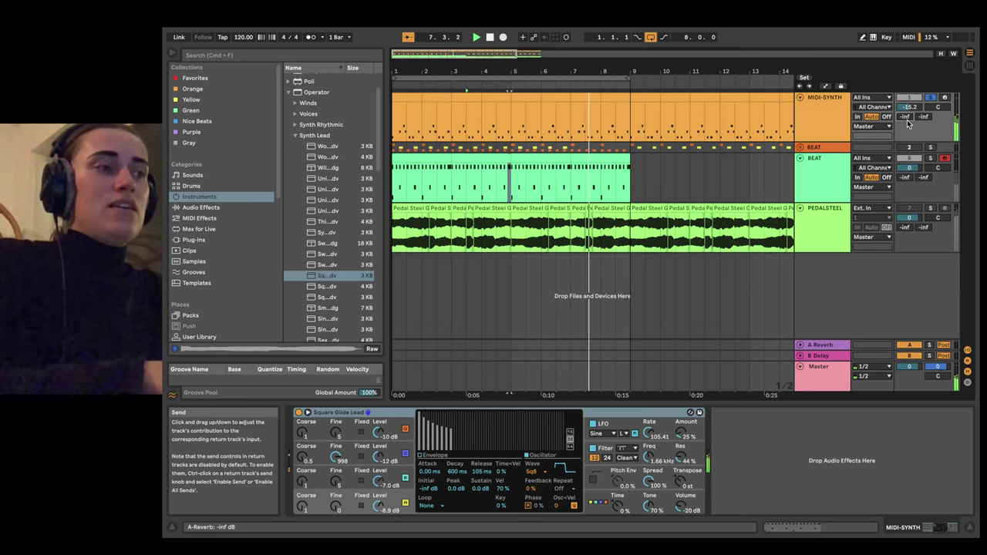
Step: Open the Reverb on the A Reverb return and try out its Dry/Wet mix, leaving it at 100%
left_click(819, 345)
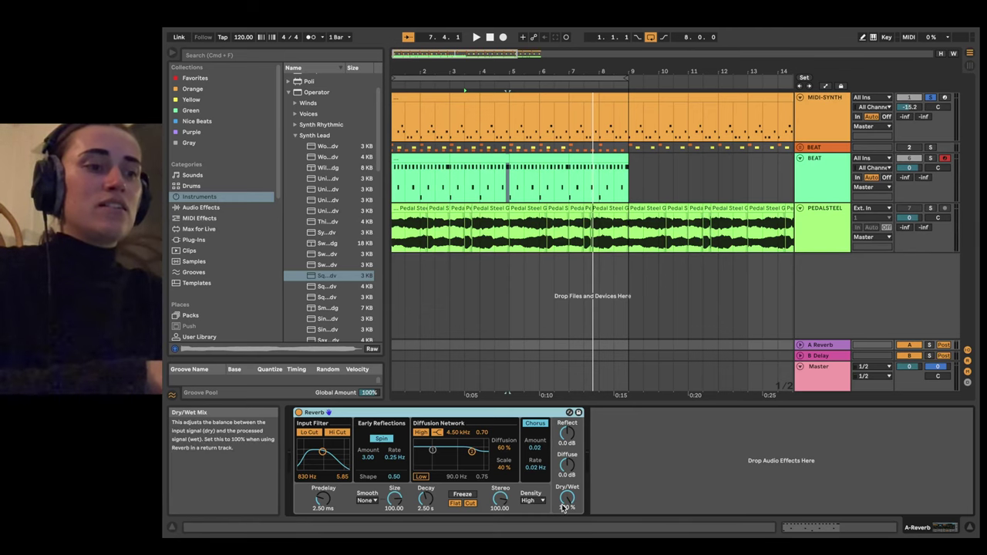
left_click_drag(566, 497, 567, 540)
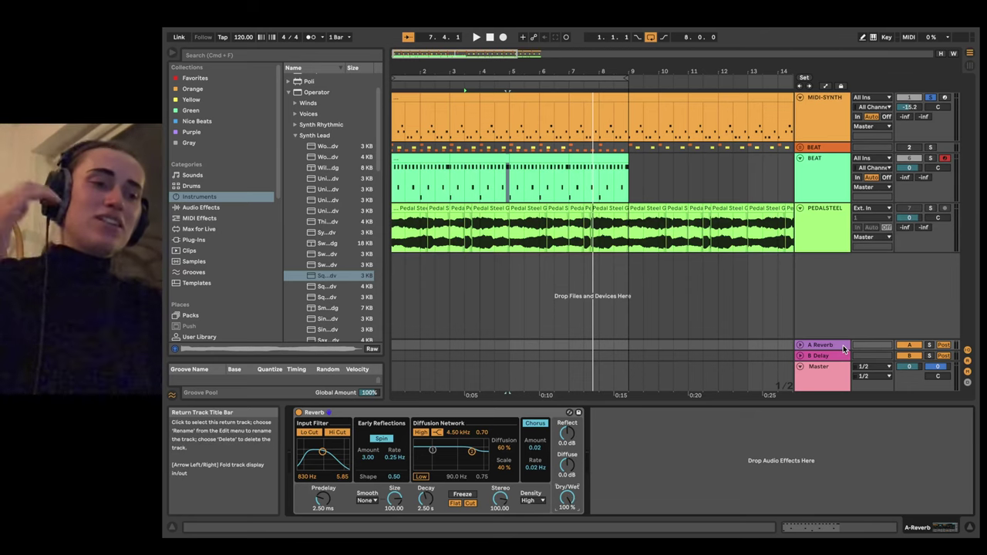
Step: Move the Reverb's input filter band to 7.93 kHz with a width of 7.18 and audition it, leaving the synth's A Reverb send at -inf
left_click_drag(322, 451, 330, 449)
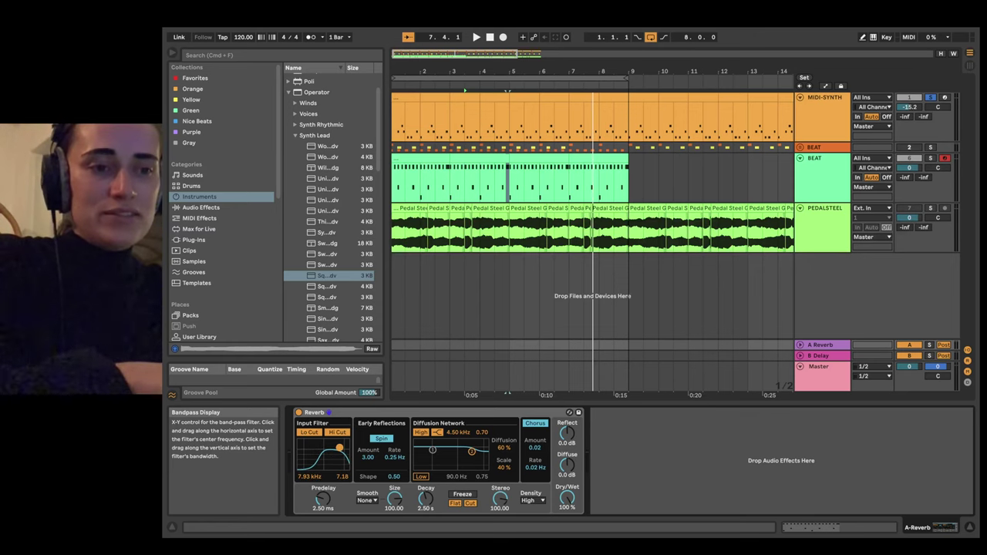
key("space")
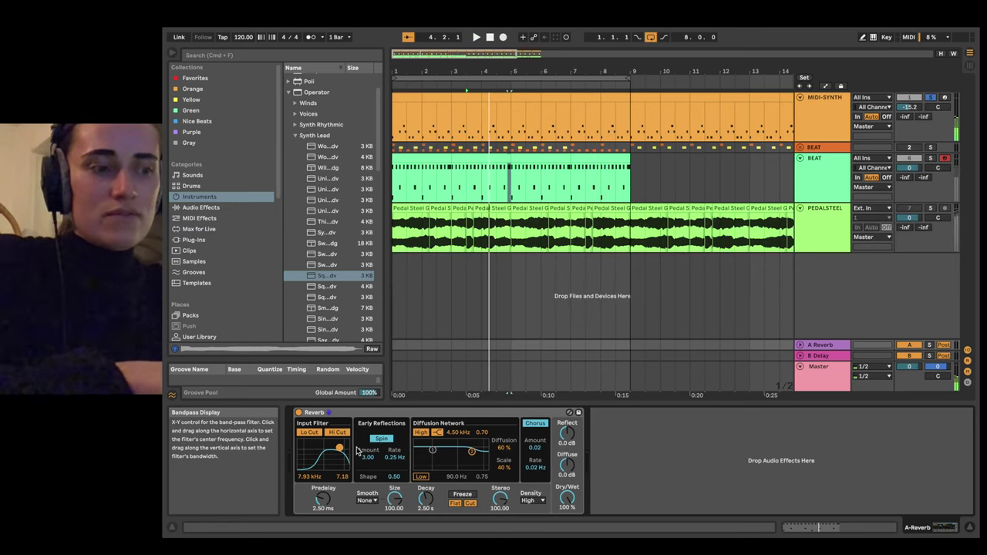
left_click_drag(907, 117, 906, 96)
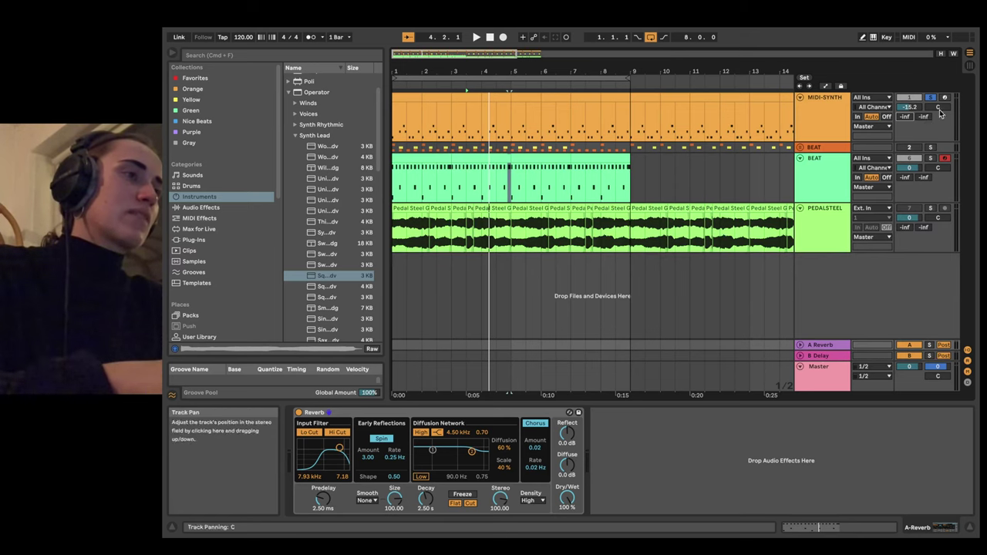
Step: Open the Delay on the B return and set MIDI-SYNTH's B Delay send to -1.0 dB while playing the soloed synth
left_click(816, 354)
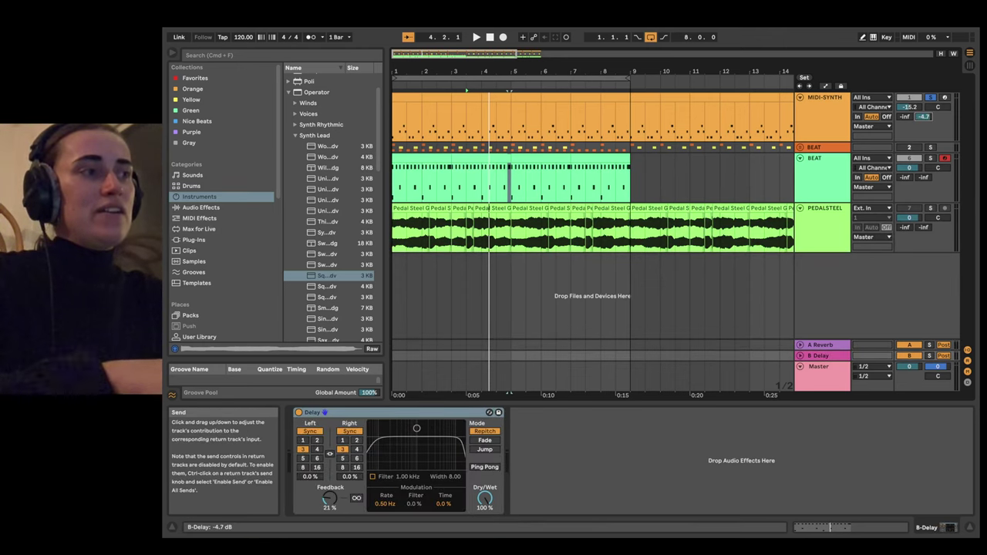
key("space")
left_click_drag(922, 116, 923, 118)
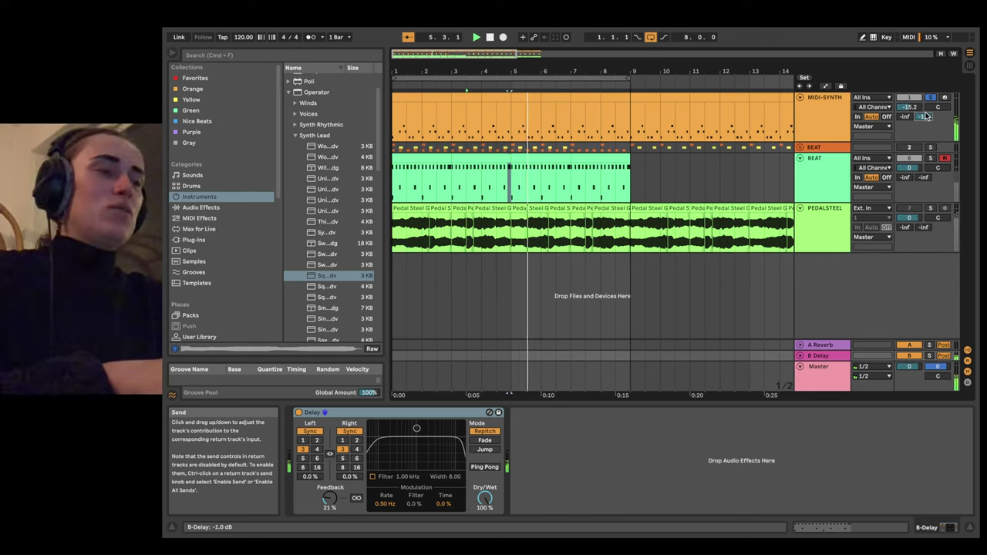
Step: Unsolo MIDI-SYNTH and set its A Reverb send to -3.0 dB while listening to the full mix
left_click(930, 98)
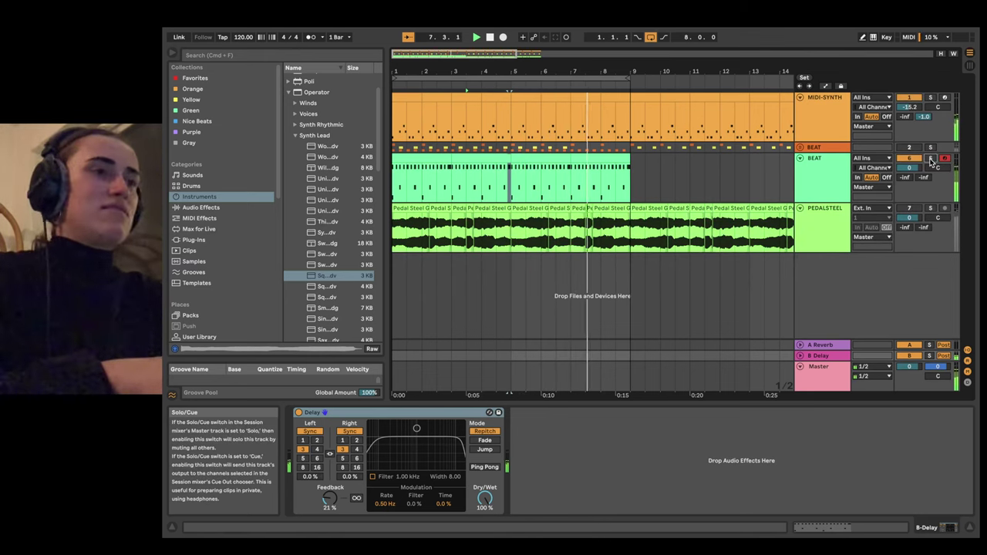
left_click(922, 117)
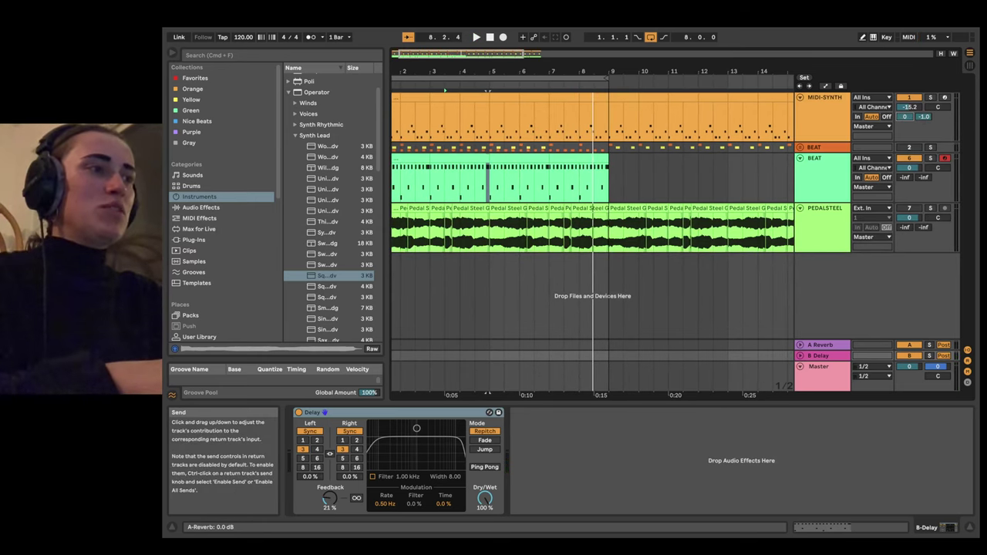
left_click_drag(905, 117, 905, 120)
key("space")
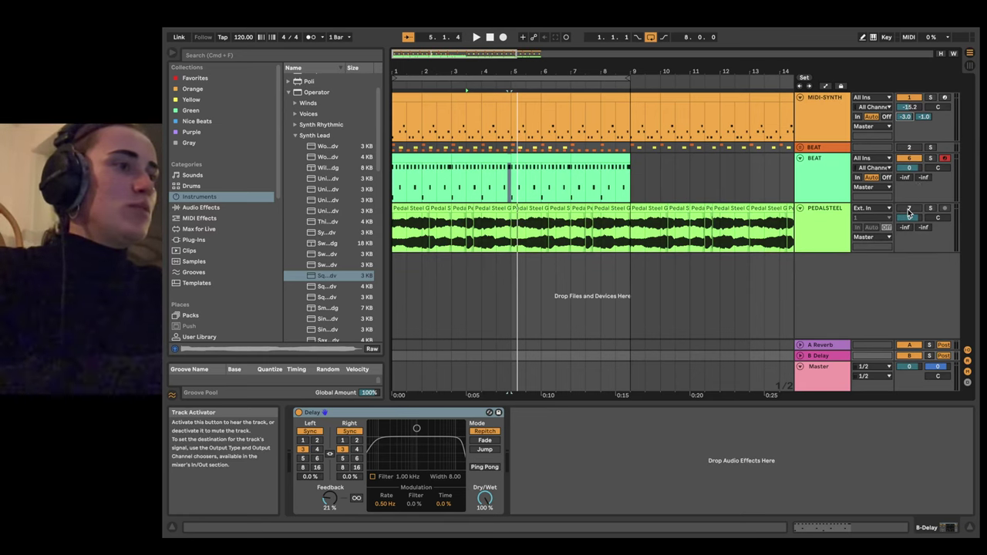
key("space")
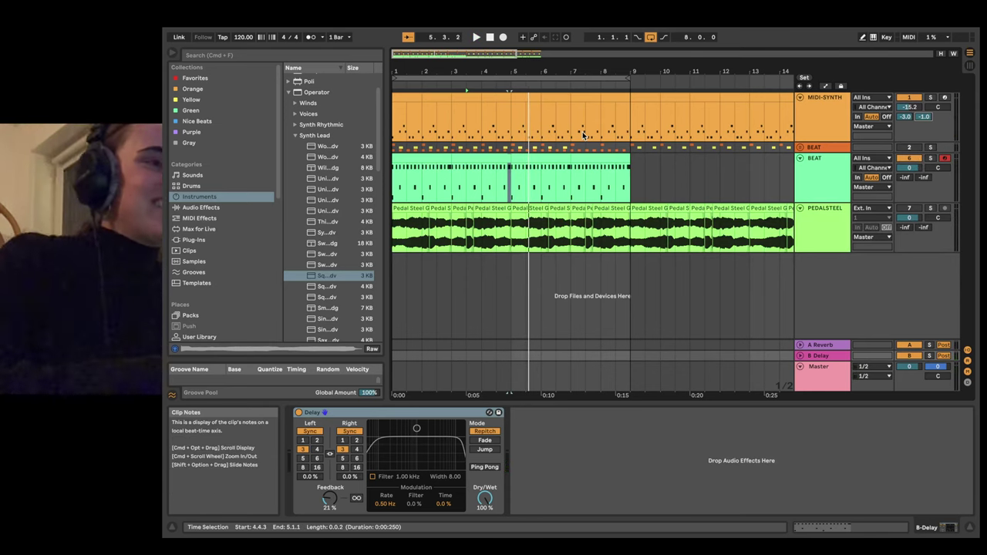
Step: Open the Reverb on the A return and set its Decay to 2.76 s while playing the soloed MIDI-SYNTH track
left_click(811, 134)
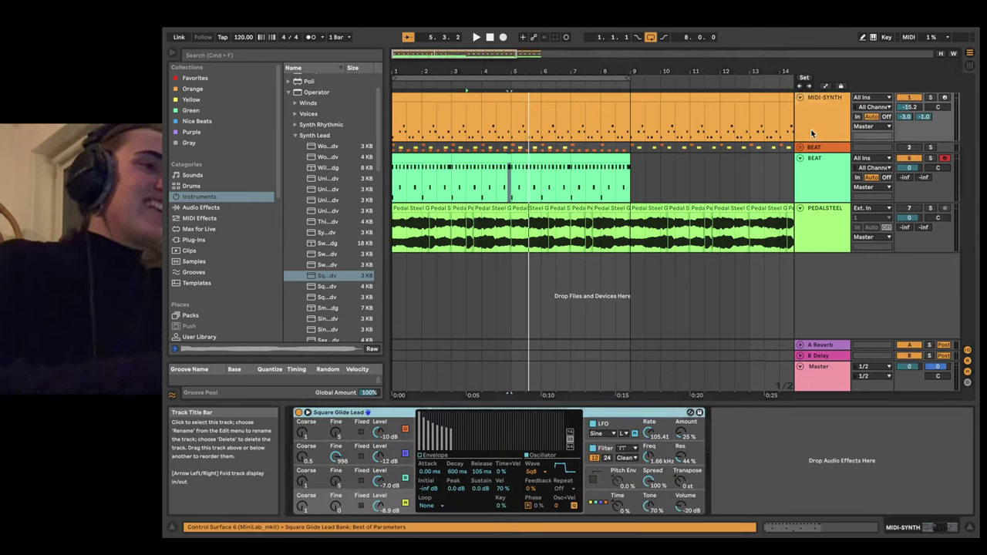
left_click(845, 357)
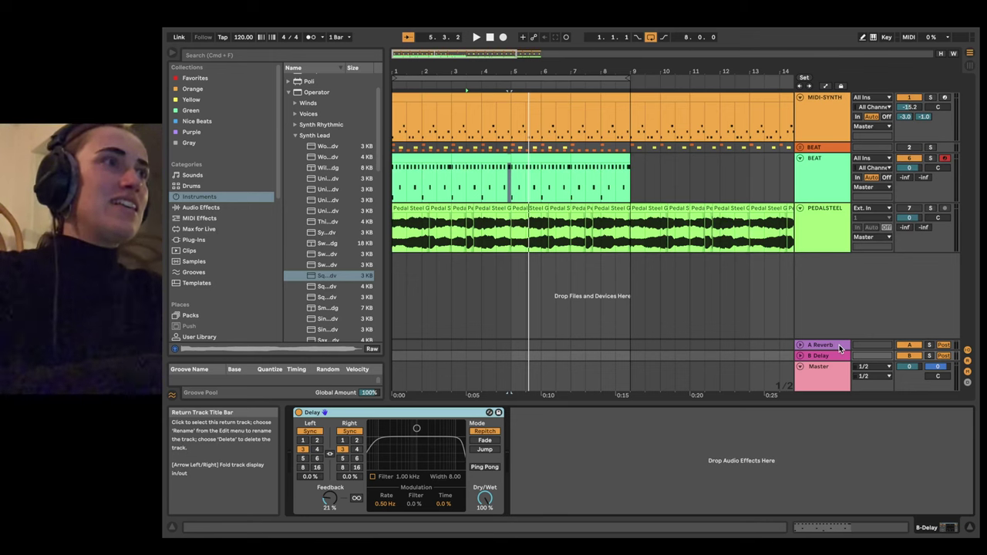
left_click(839, 344)
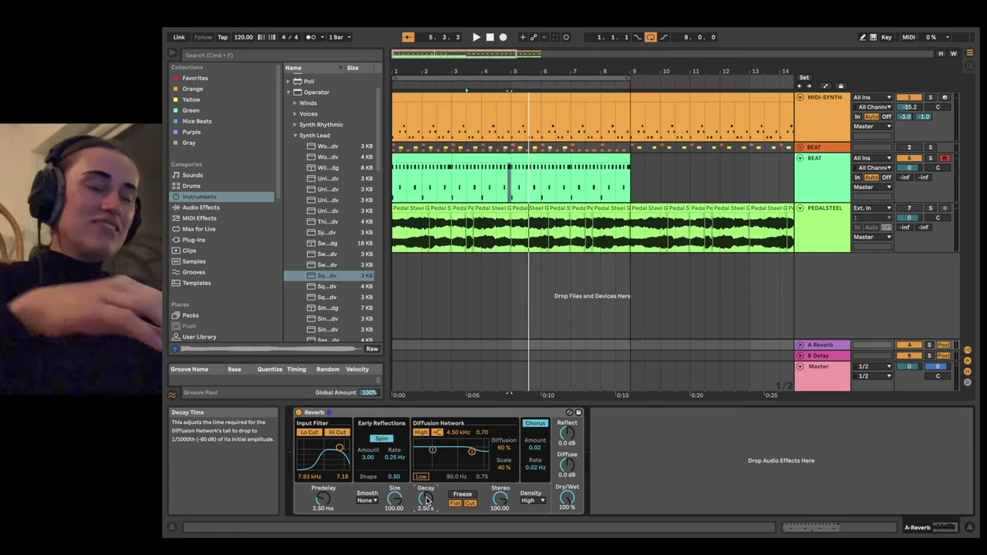
left_click(930, 98)
key("space")
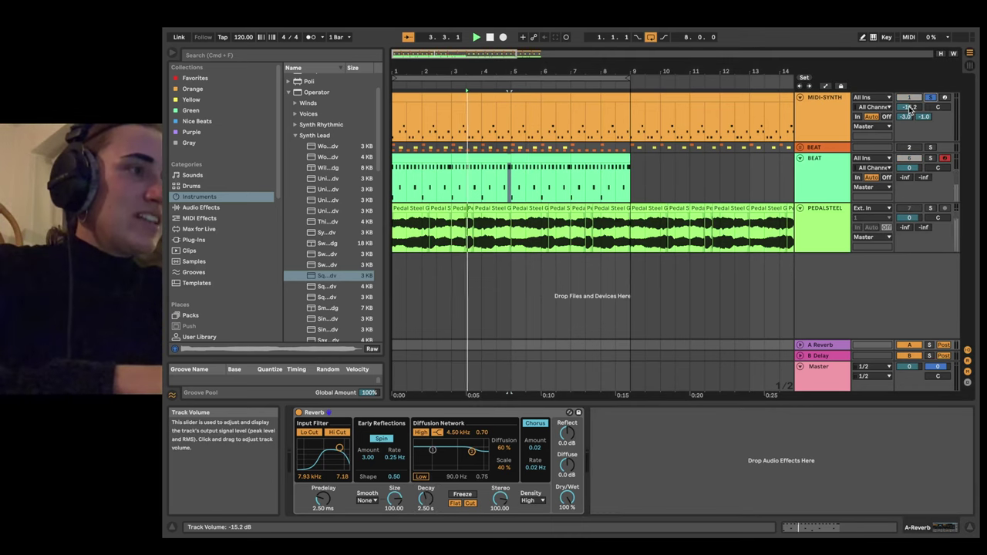
left_click_drag(425, 499, 426, 460)
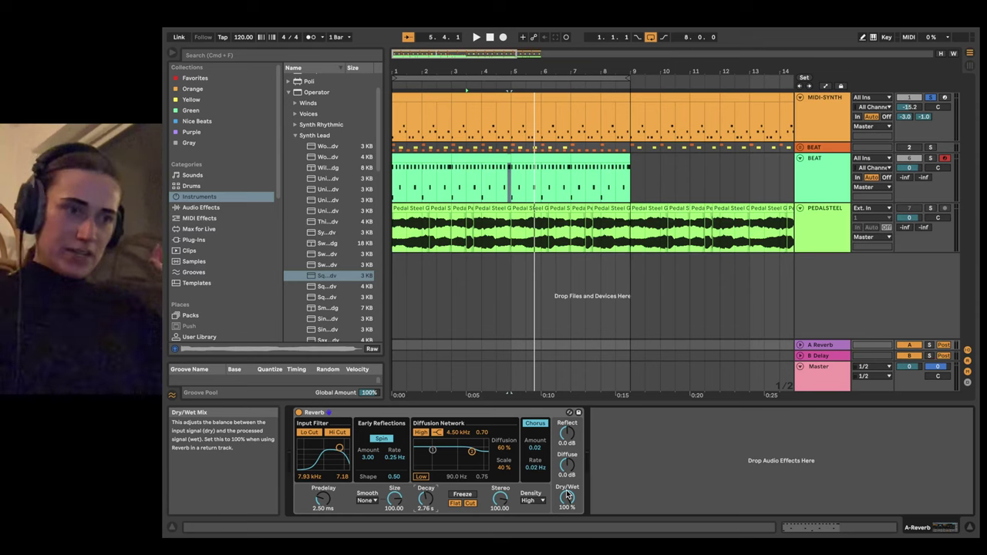
Step: Try the Reverb's Diffuse level at its maximum of 6.0 dB during playback and bring it down to 0.2 dB
left_click_drag(567, 464, 567, 455)
key("space")
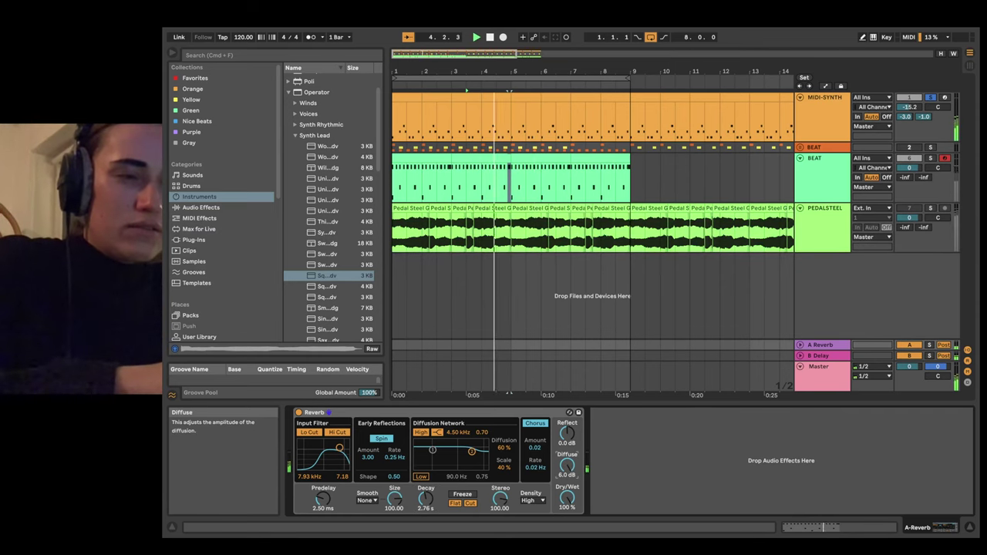
left_click_drag(567, 464, 566, 393)
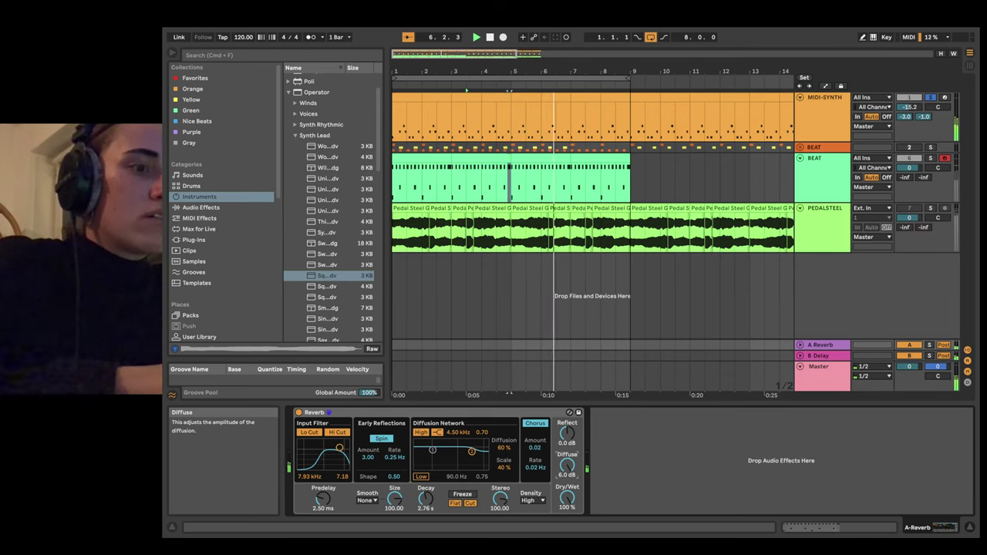
left_click_drag(566, 464, 568, 471)
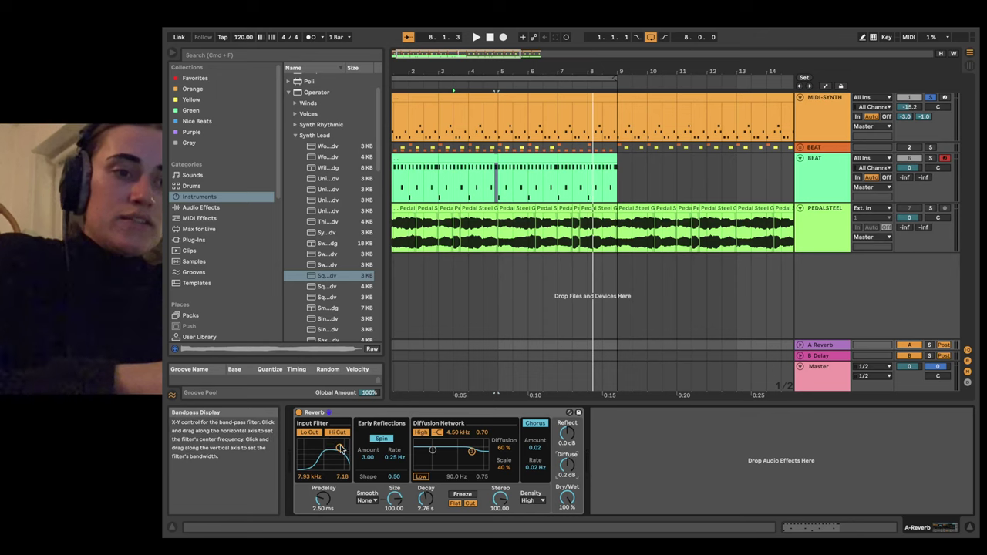
Step: Compare the Reverb's input filter with Lo Cut and Hi Cut on and off, leaving both switched off
left_click(318, 432)
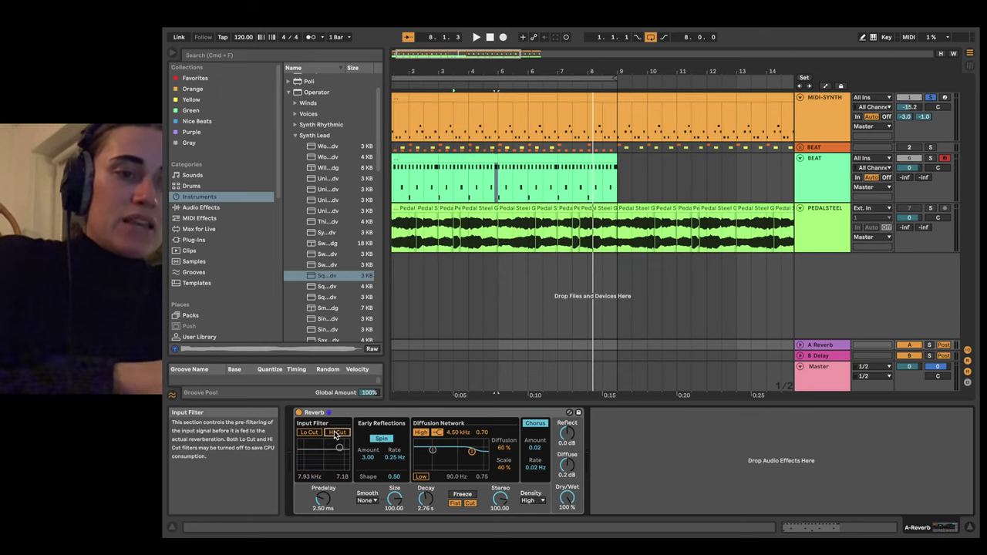
key("space")
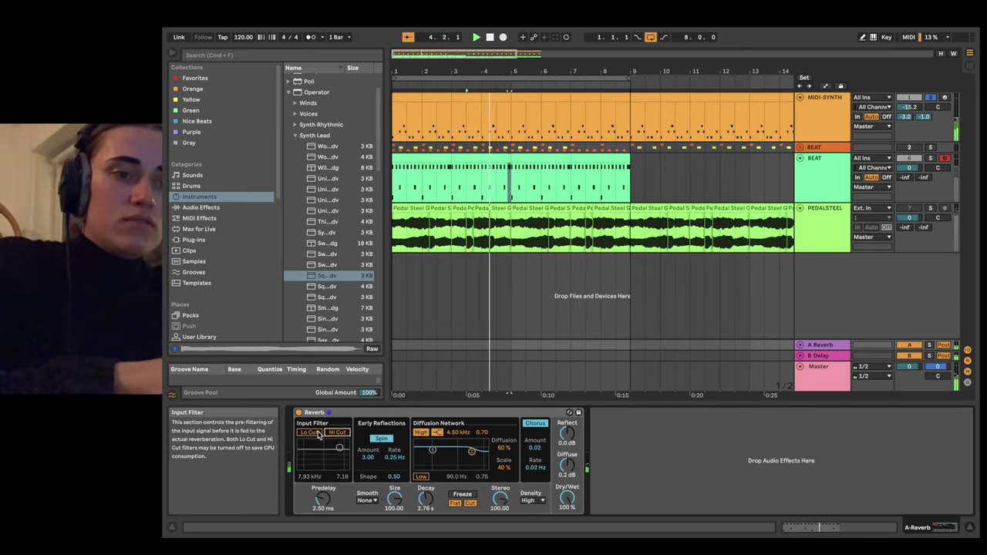
left_click(317, 433)
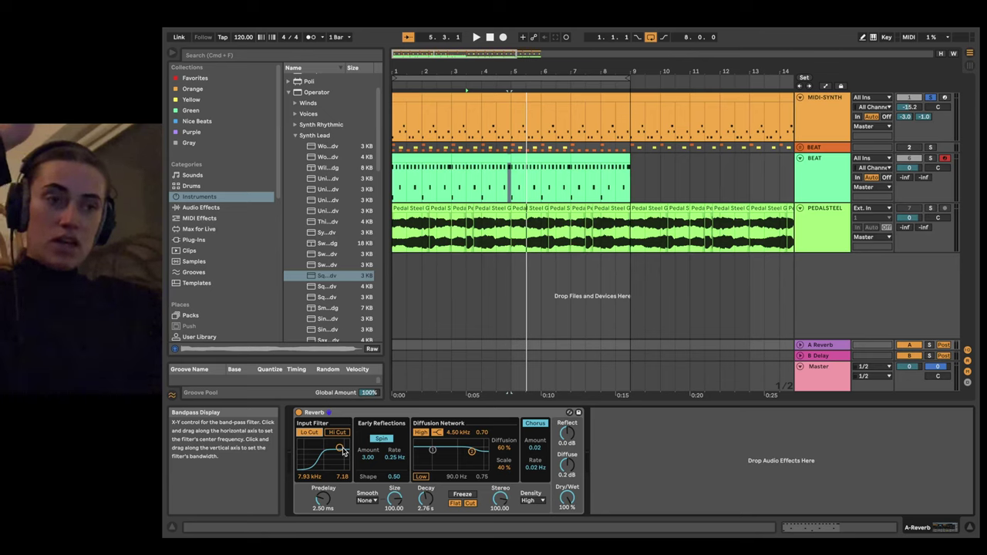
left_click(310, 434)
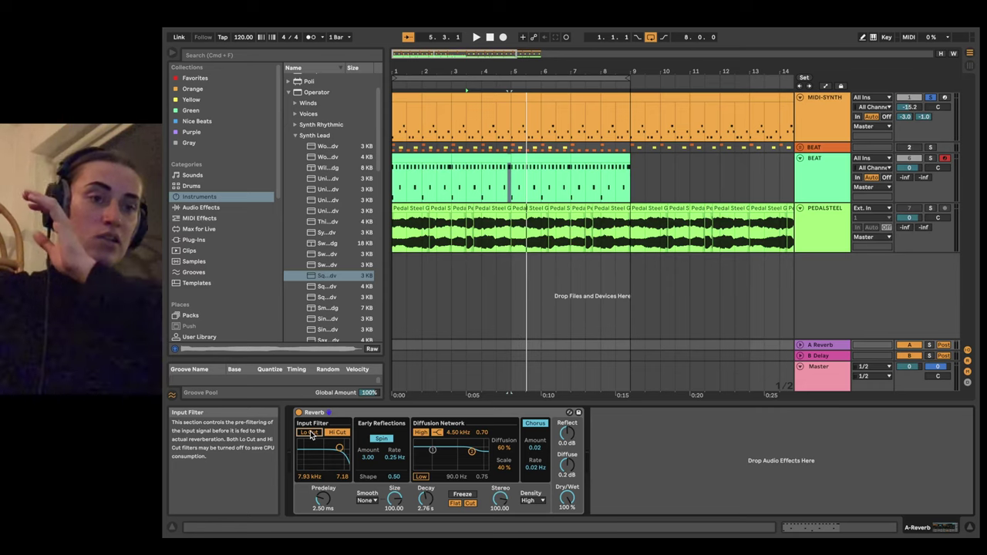
left_click(336, 434)
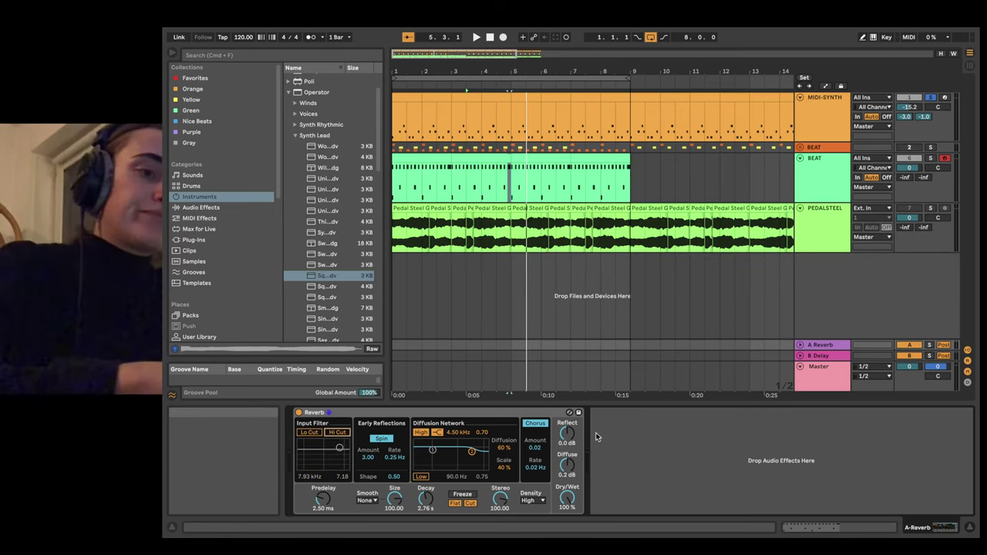
Step: Set MIDI-SYNTH's A Reverb send to -inf, and link the left and right channels and enable Ping Pong on the B return's Delay
left_click(822, 356)
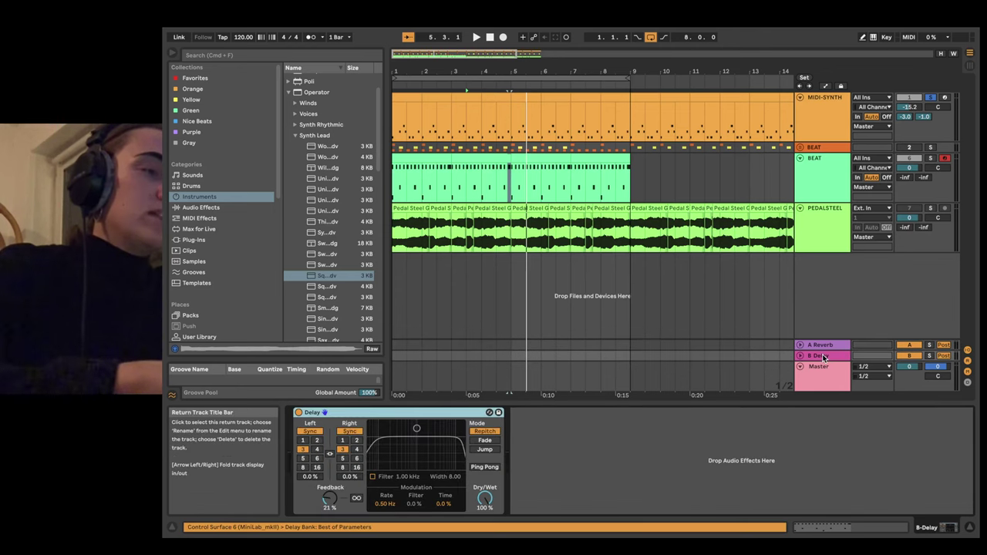
left_click_drag(905, 116, 904, 139)
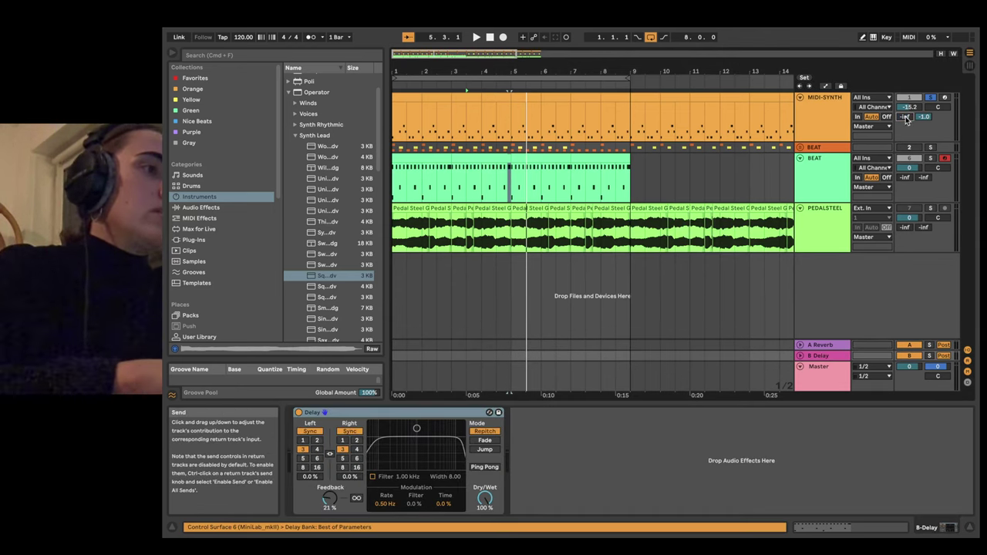
key("space")
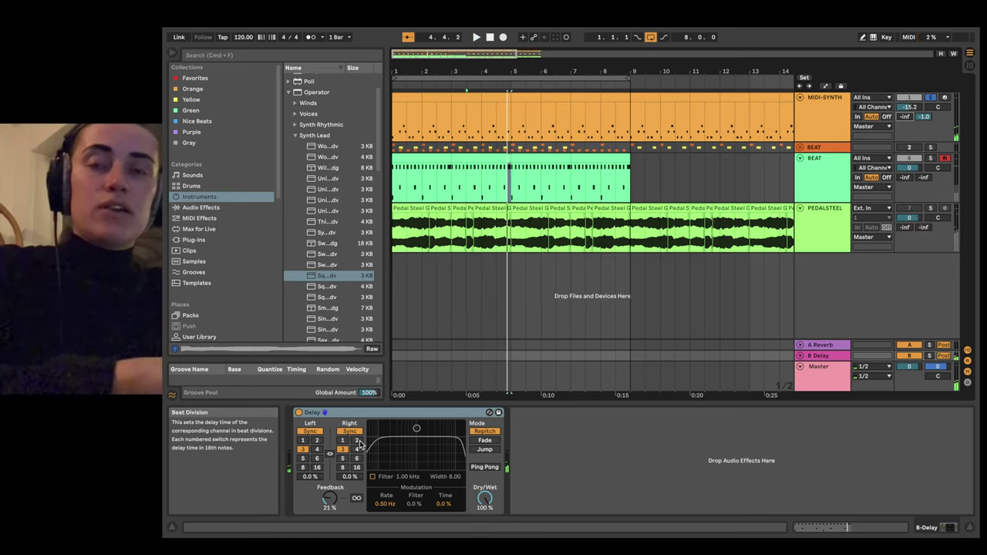
left_click(357, 440)
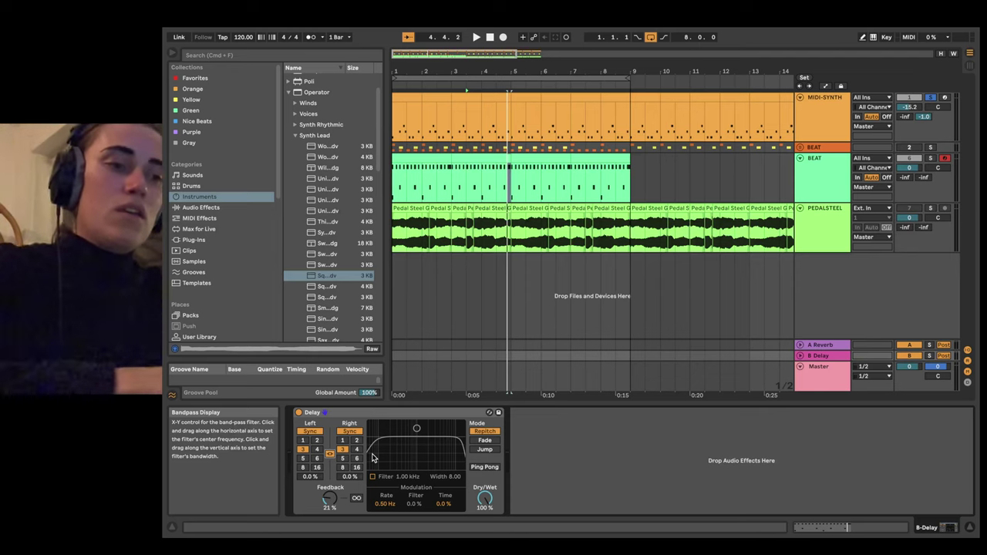
key("space")
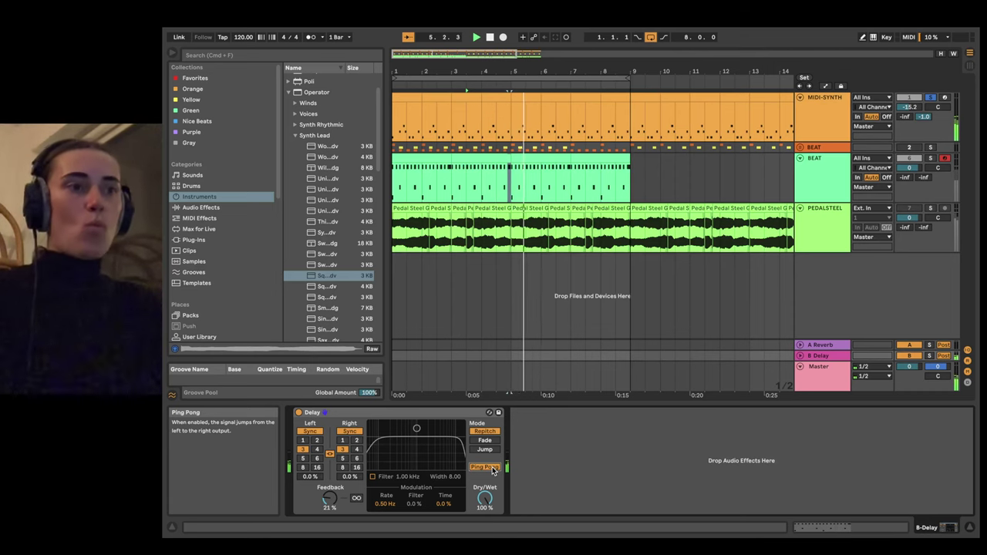
Step: Audition the linked synced delay times at 2 and 1 sixteenths, returning both channels to 3
left_click(315, 441)
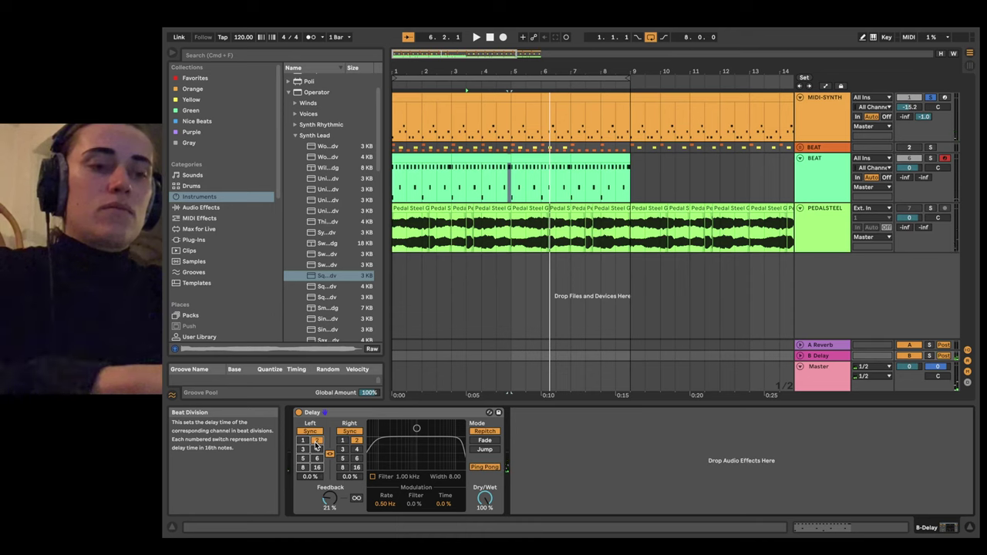
key("space")
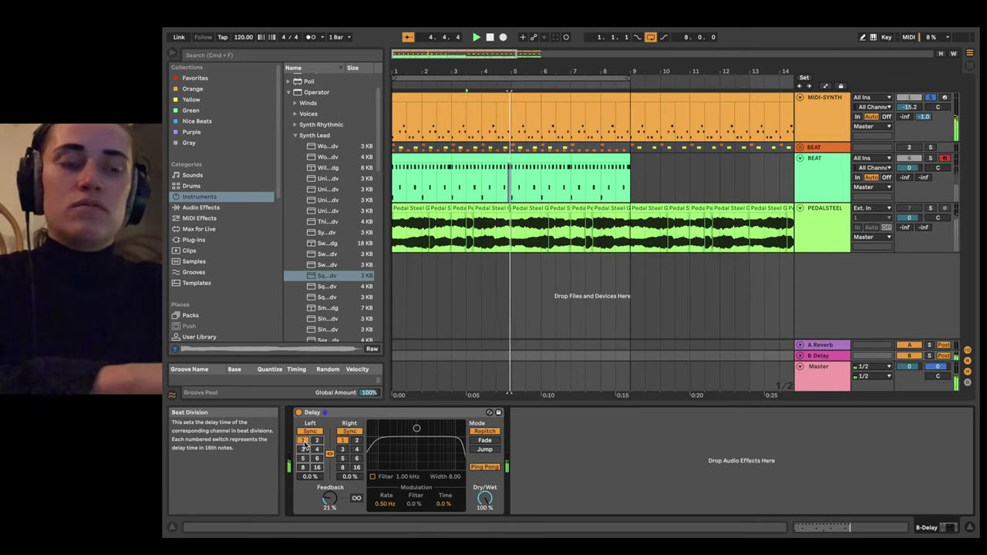
left_click(303, 441)
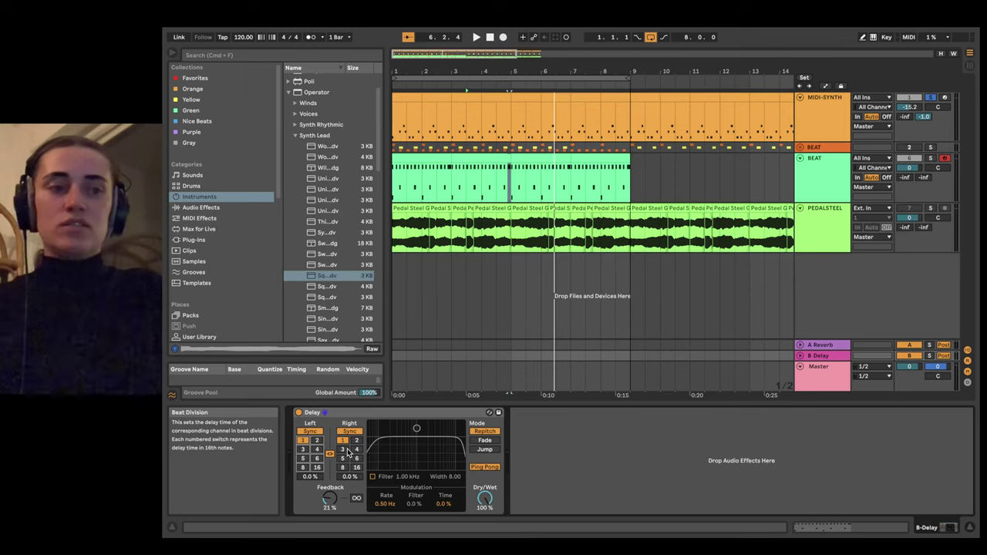
left_click(347, 453)
key("space")
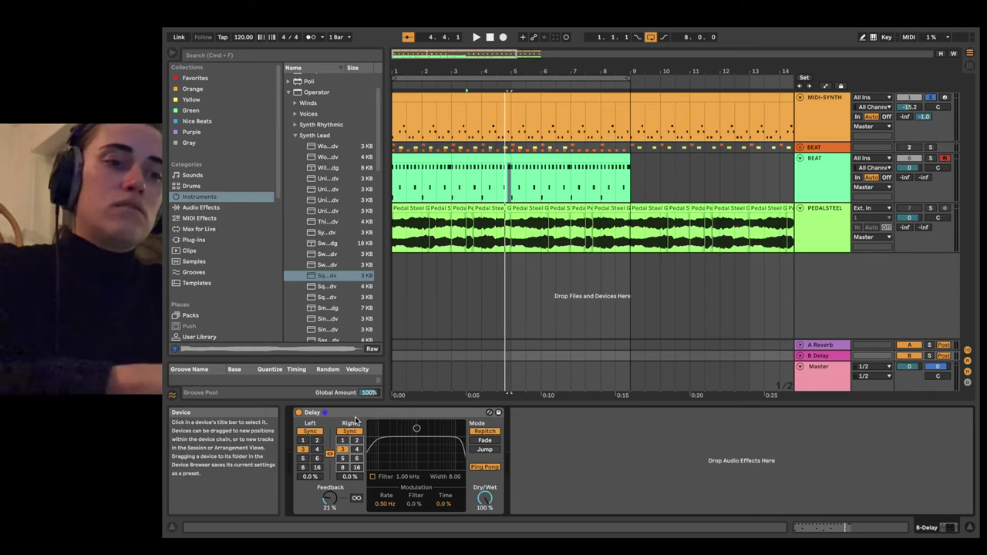
Step: Try the Delay in Time mode with times down to 1.01 ms during playback, and switch both channels back to Sync
left_click(311, 430)
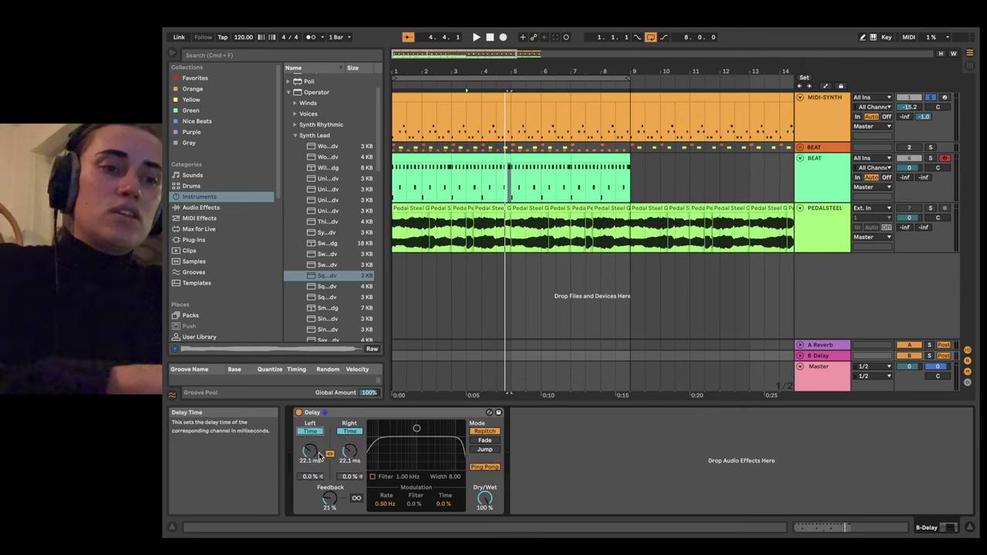
left_click_drag(310, 452, 310, 362)
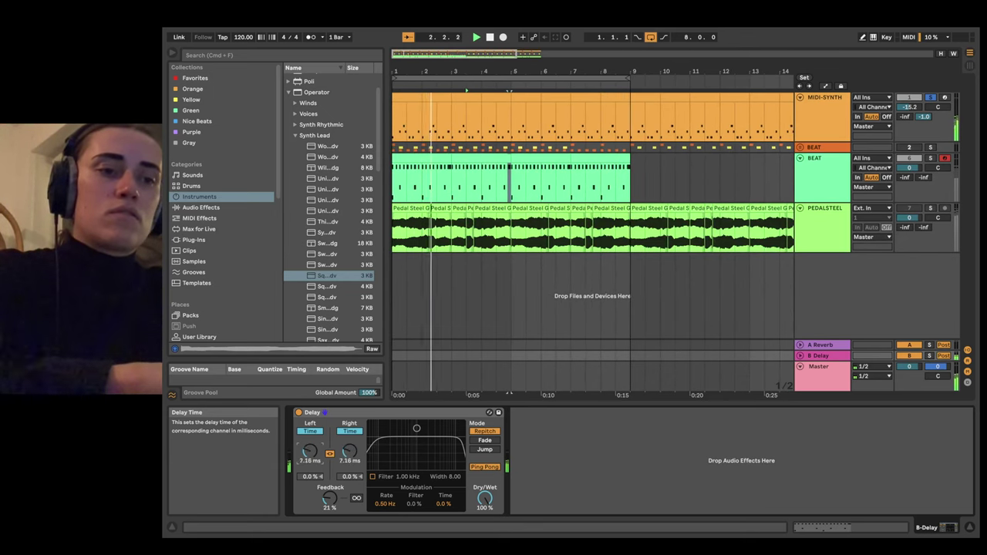
left_click_drag(313, 457, 313, 466)
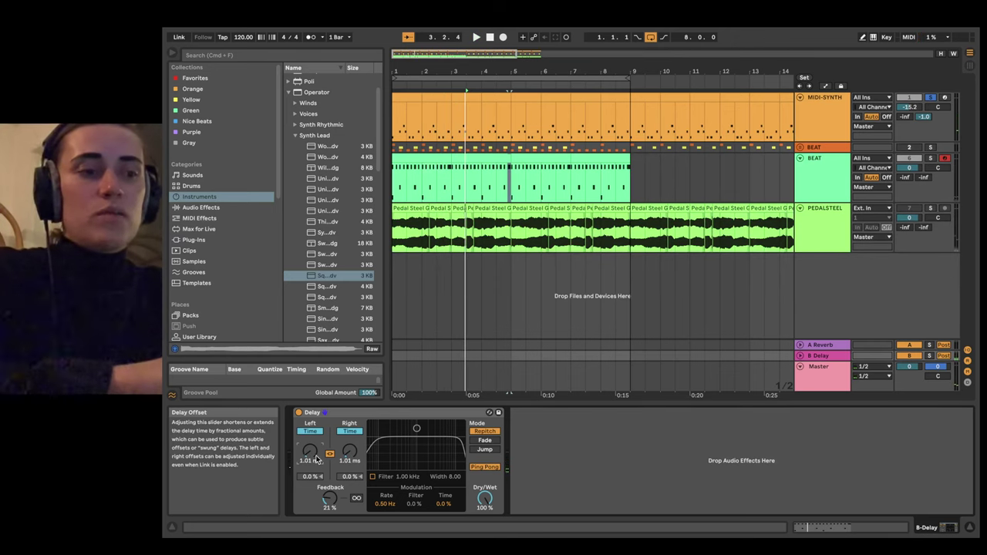
left_click(349, 431)
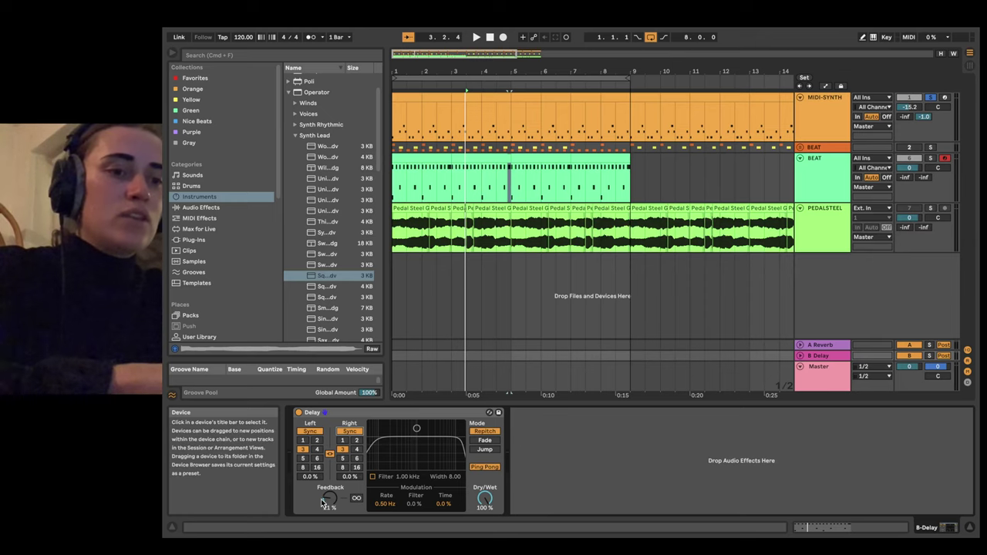
Step: Audition the Delay's Feedback at values such as 75% and 25%, leave it at 27%, and unsolo MIDI-SYNTH
mouse_move(323, 499)
left_mouse_down()
mouse_move(323, 489)
mouse_move(330, 498)
left_mouse_up()
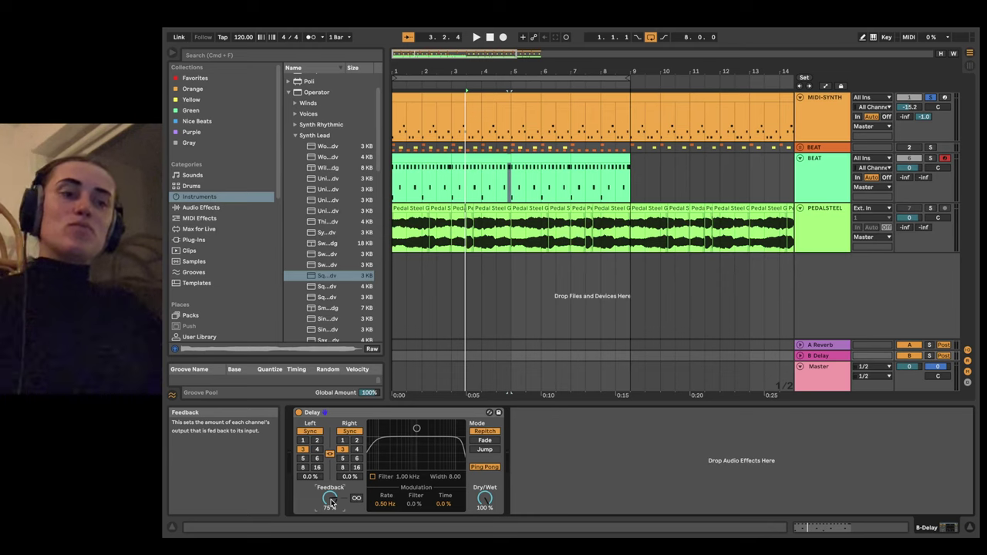
key("space")
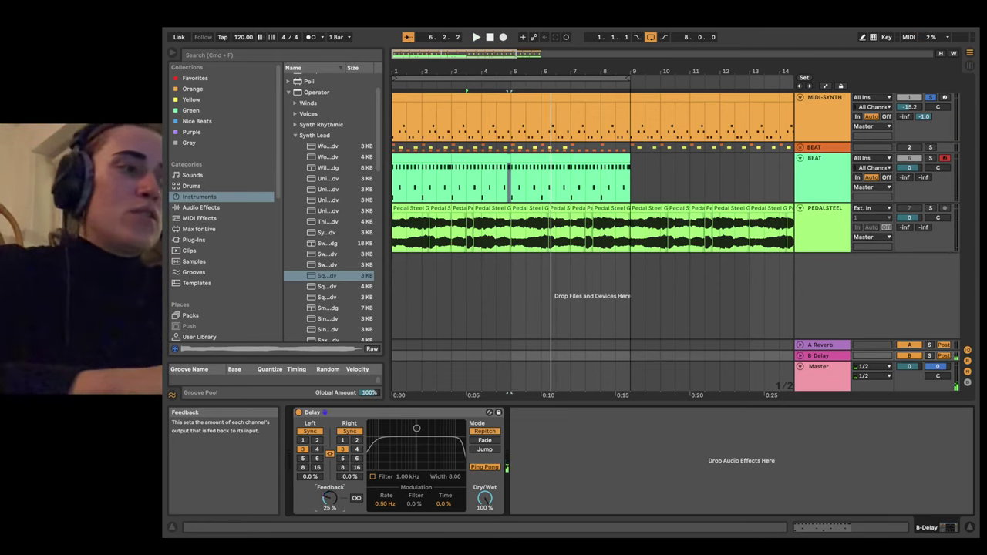
left_click(930, 99)
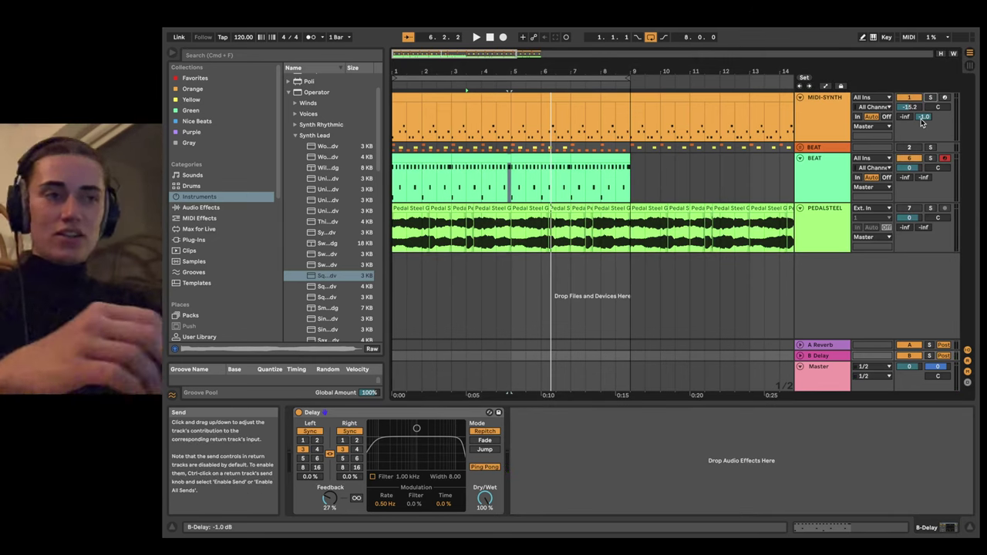
Step: Try inserting an audio track and a third return track from B Delay, undoing each insertion
right_click(816, 358)
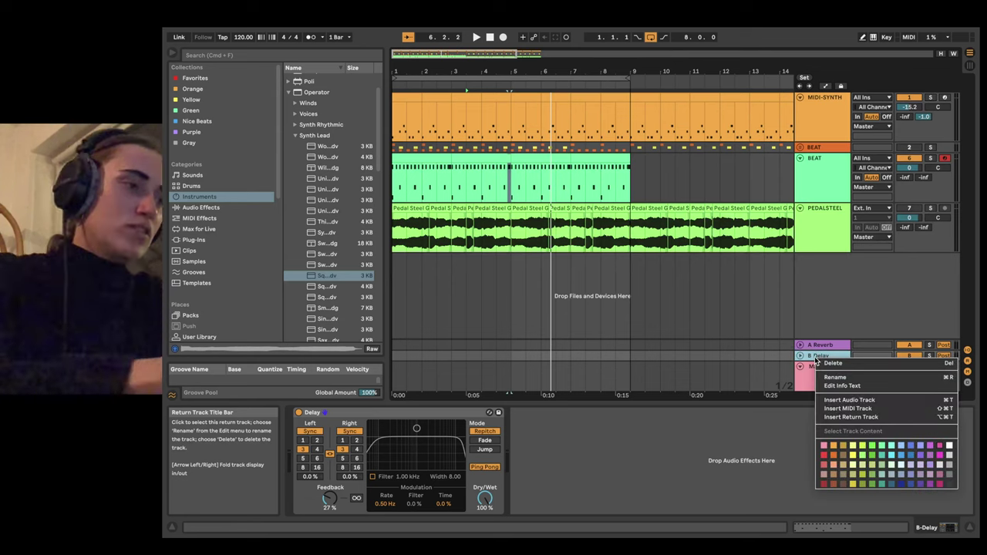
left_click(837, 403)
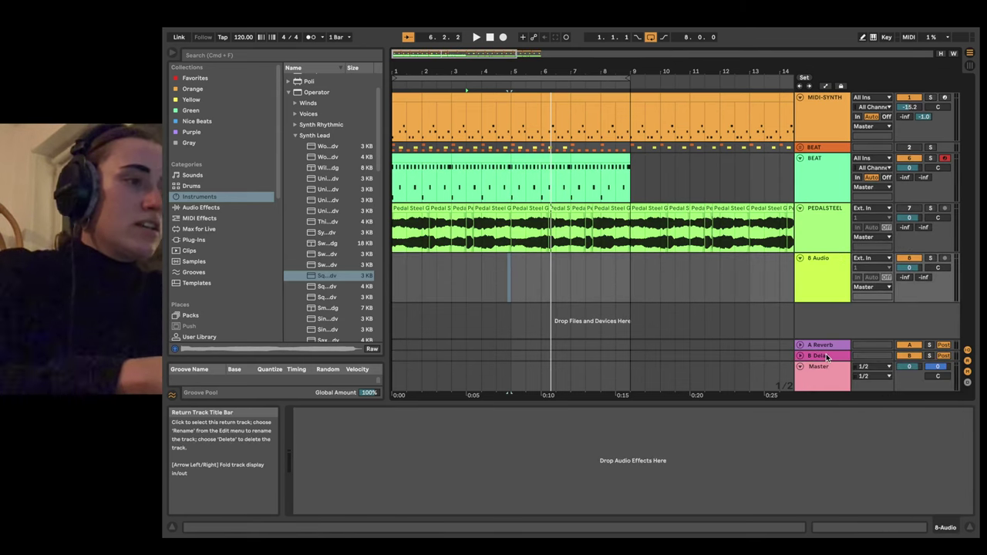
key("super+z")
right_click(827, 357)
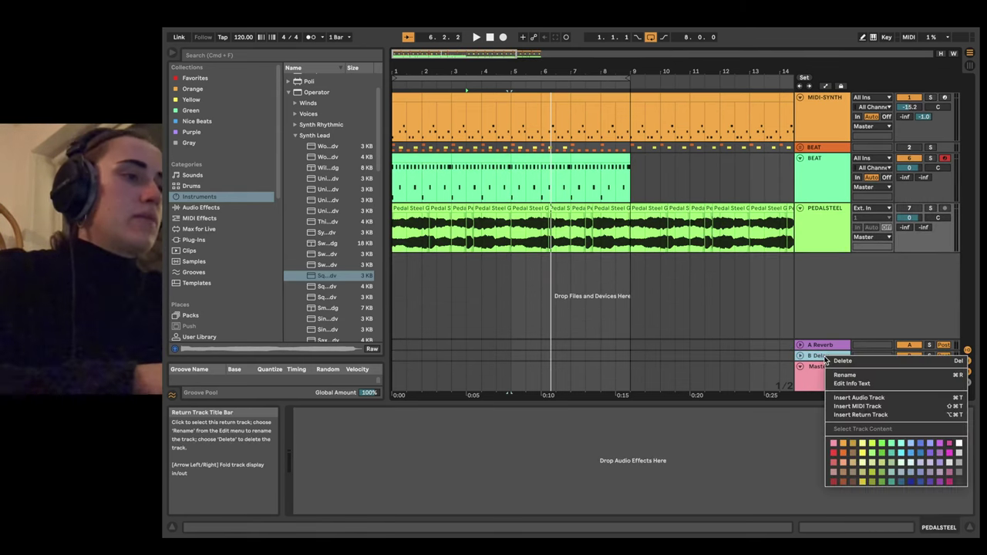
left_click(854, 417)
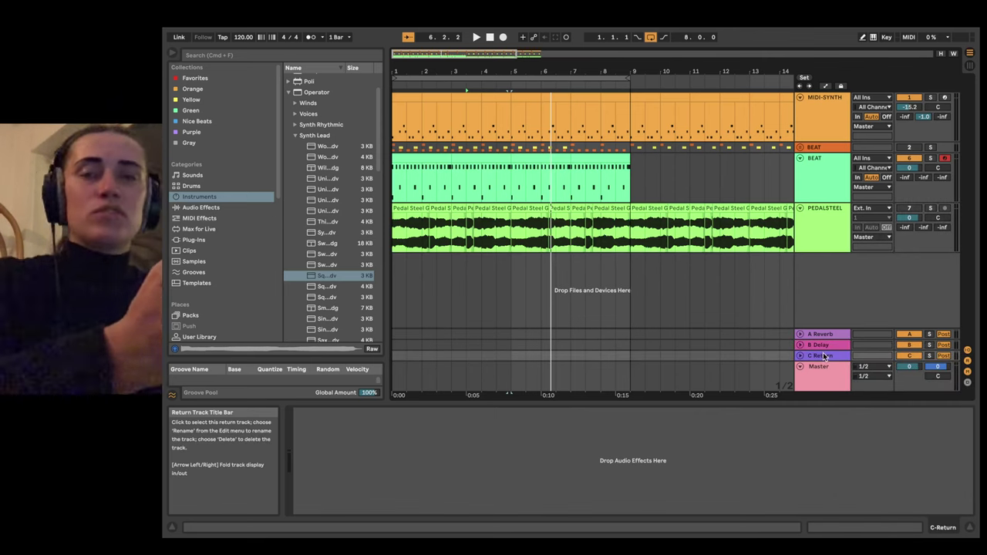
key("super+z")
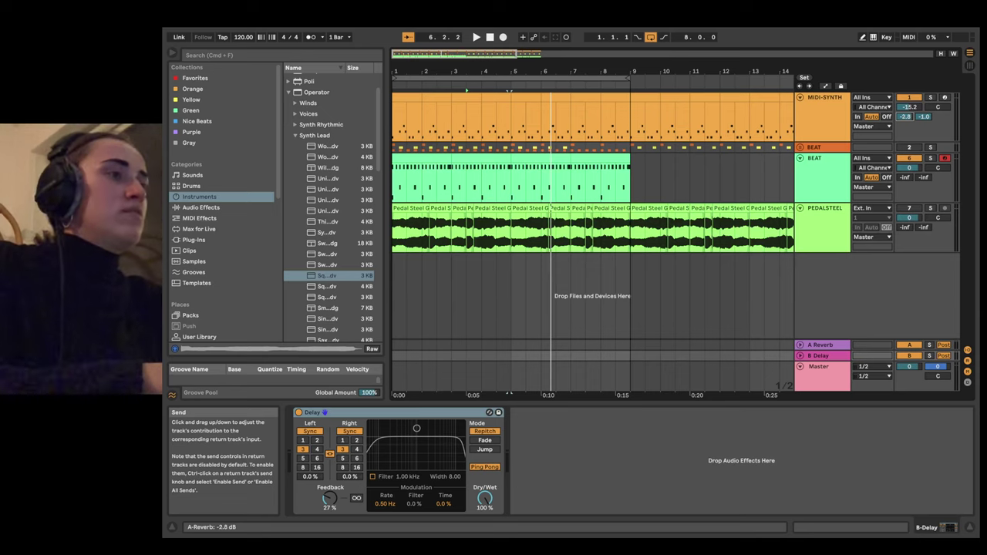
Step: Set MIDI-SYNTH's A Reverb send to 0 and, with the A return soloed in playback, raise the Reverb's Decay to 6.83 s
key("space")
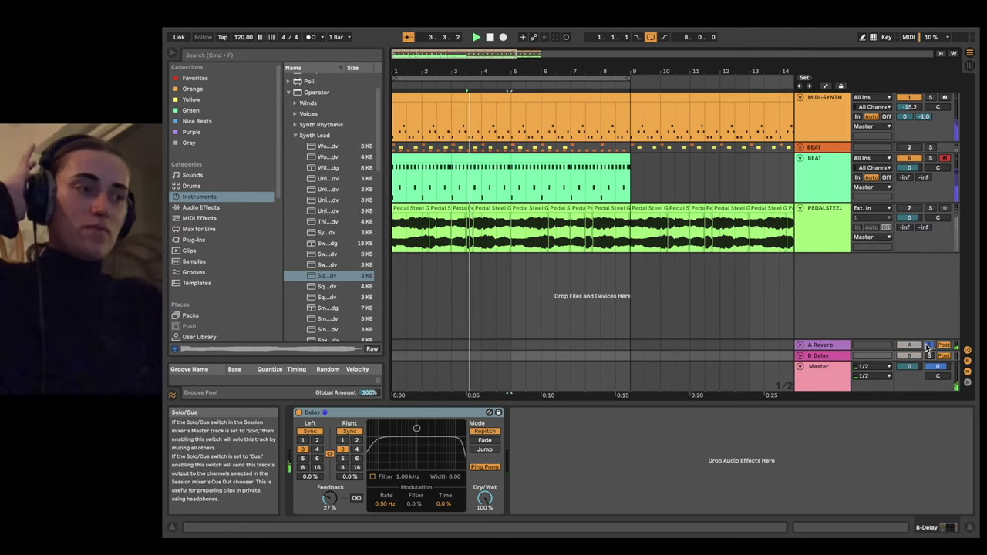
left_click(838, 346)
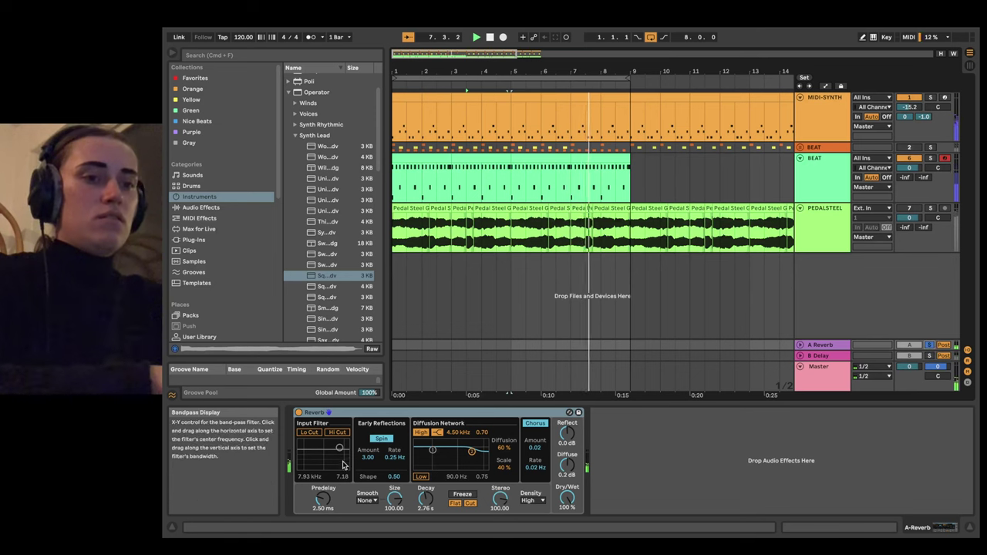
mouse_move(425, 500)
left_mouse_down()
mouse_move(426, 461)
mouse_move(426, 496)
left_mouse_up()
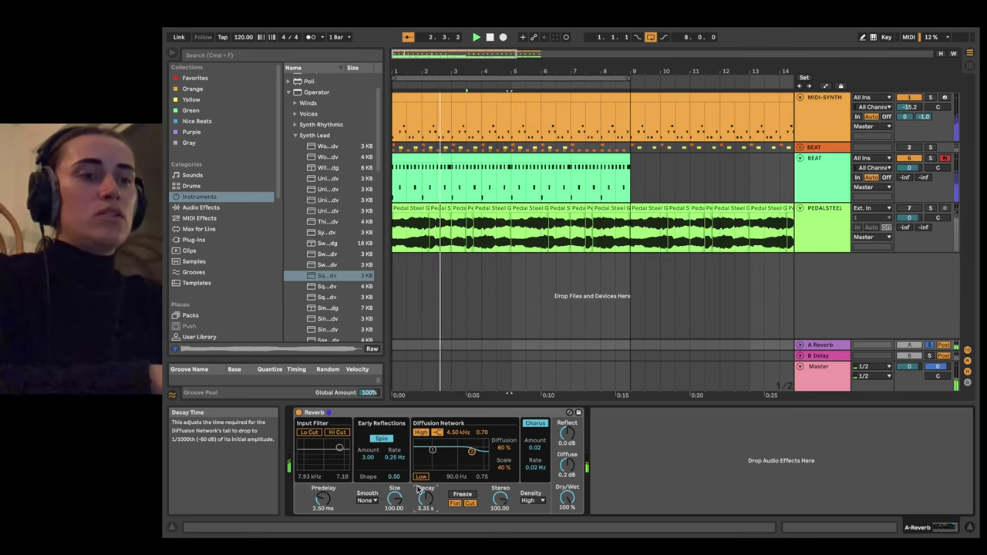
Step: Audition the Reverb's Lo Cut and Hi Cut, move the input filter to 11.5 kHz with width 6.17, and leave both cuts off
left_click(308, 431)
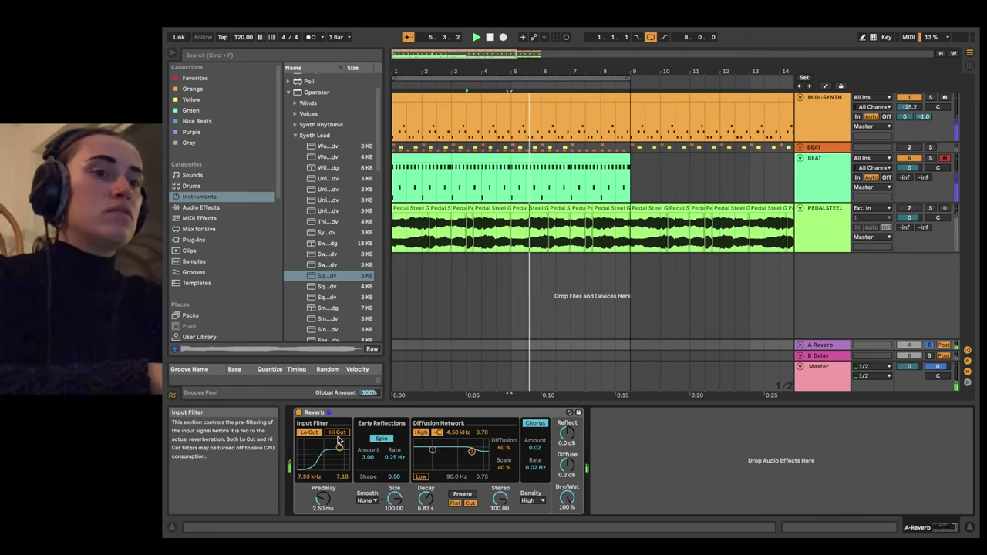
left_click(312, 433)
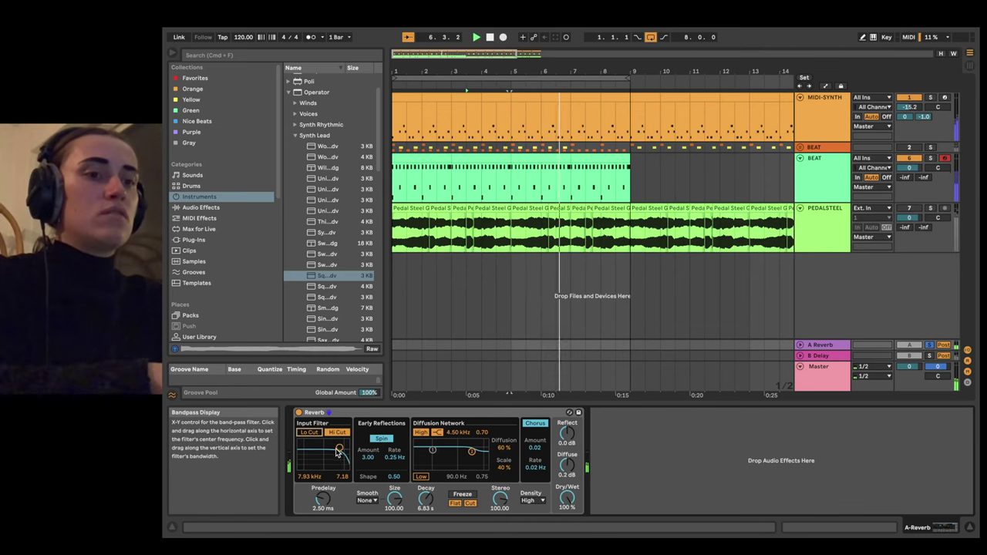
mouse_move(339, 449)
left_mouse_down()
mouse_move(317, 465)
mouse_move(341, 450)
left_mouse_up()
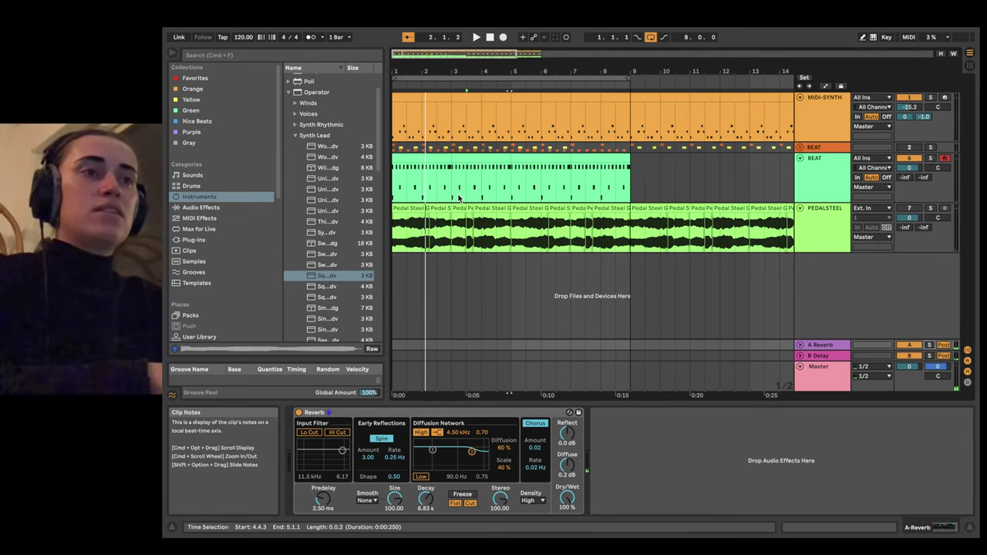
Step: Add an EQ Eight from EQ & Filters to MIDI-SYNTH after Square Glide Lead, and fold the instrument's central display
scroll(459, 198, "down", 5)
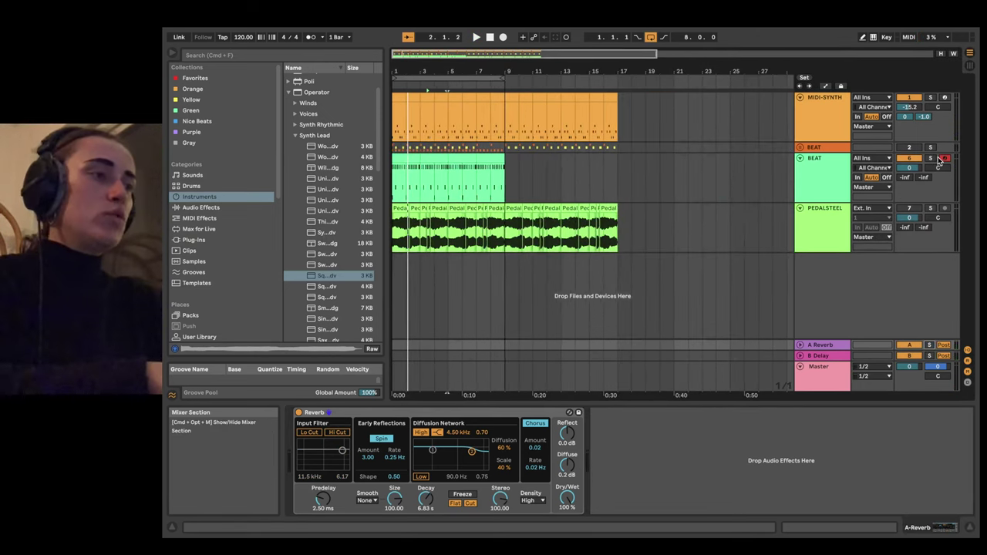
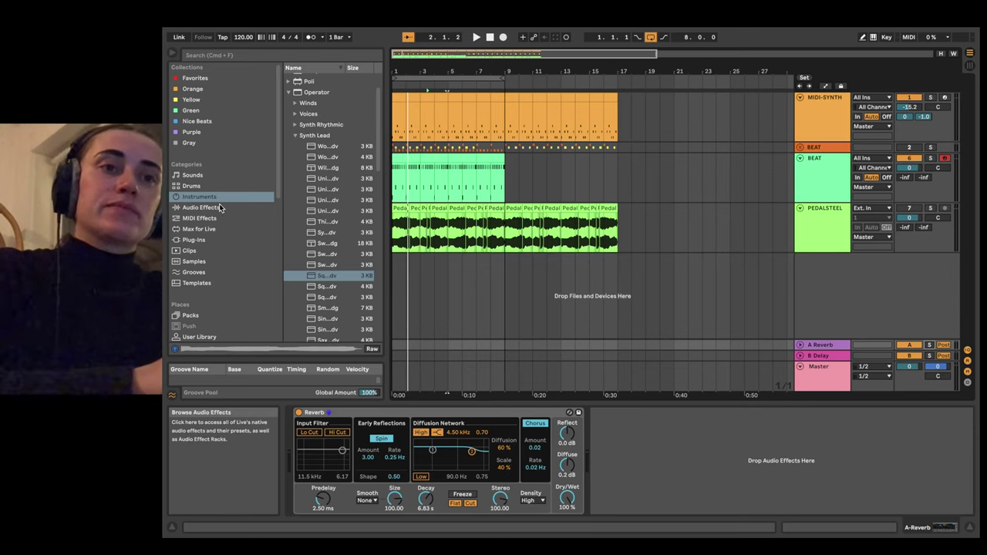
left_click(217, 207)
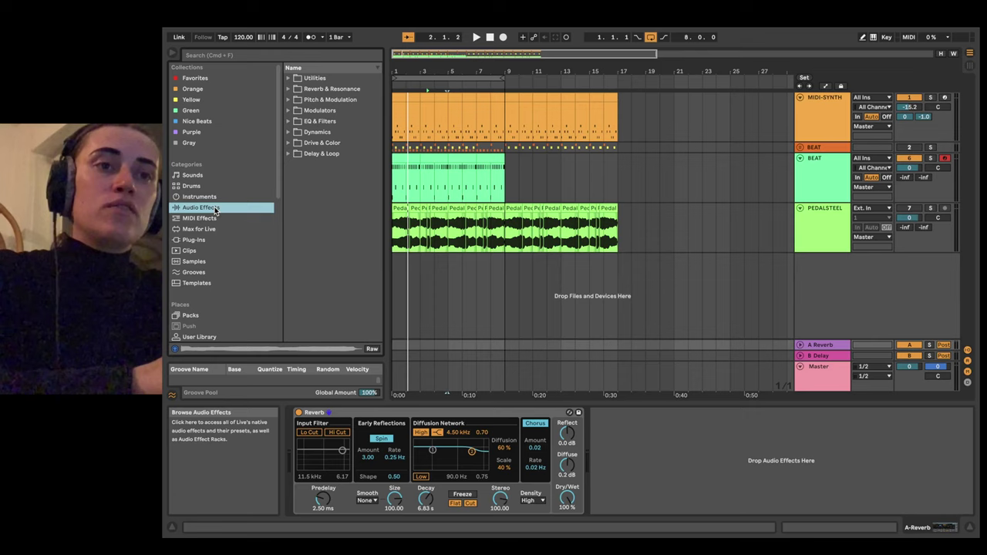
left_click(287, 122)
left_click(320, 144)
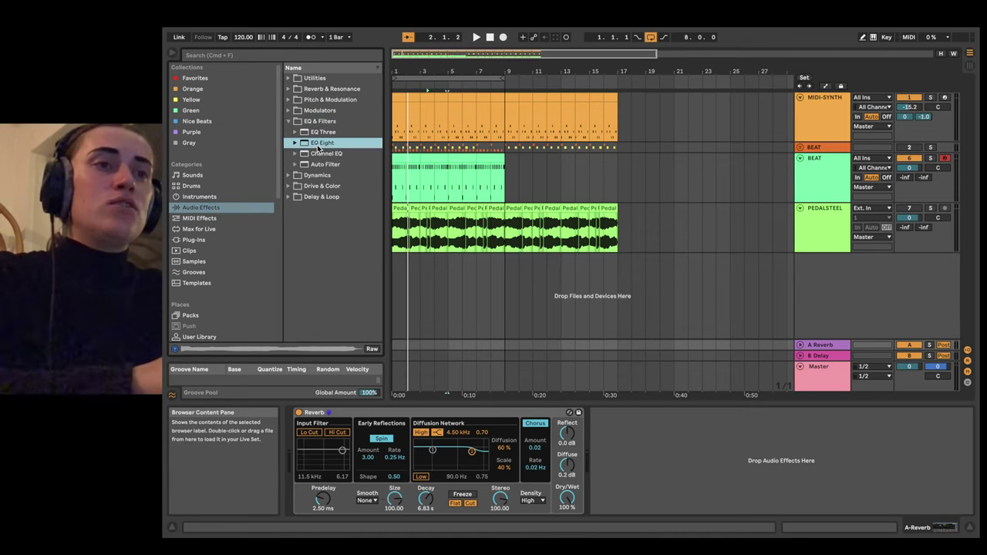
left_click_drag(428, 115, 426, 111)
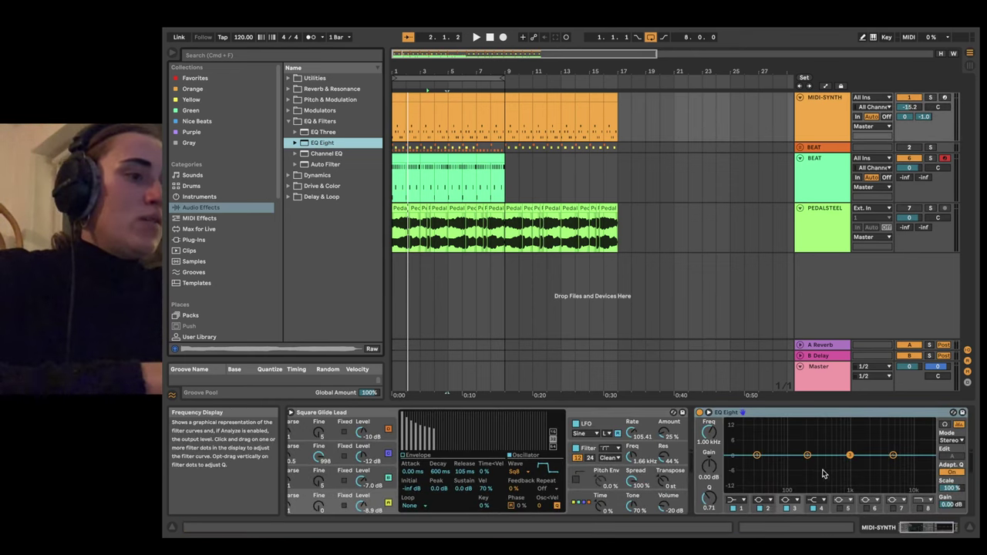
left_click(333, 497)
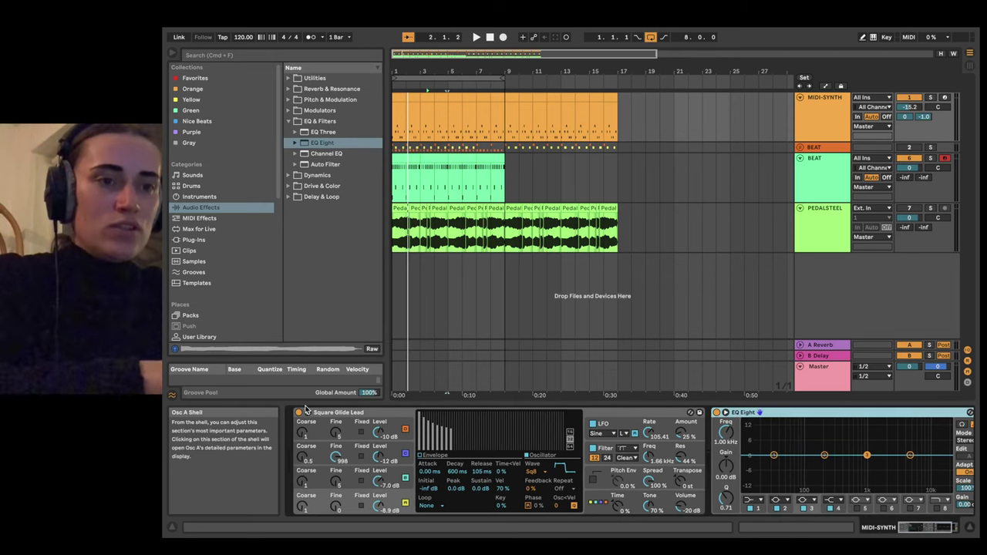
left_click(307, 413)
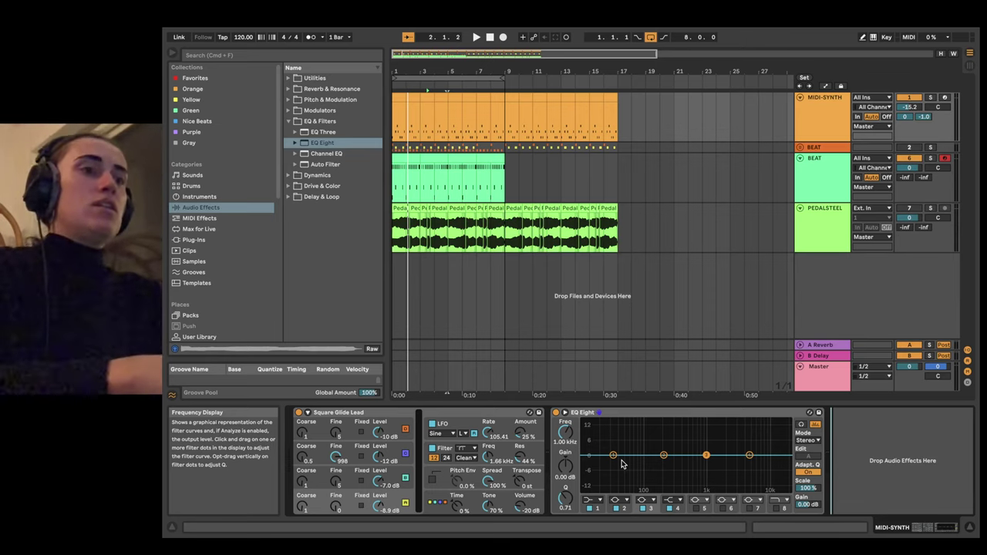
Step: Play the soloed MIDI-SYNTH track to examine its frequency spectrum in EQ Eight
key("space")
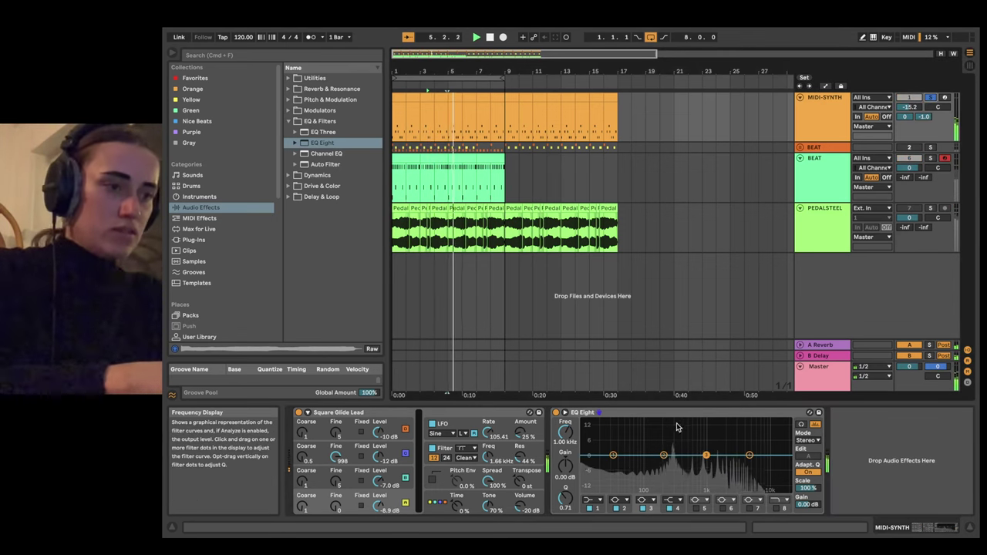
key("space")
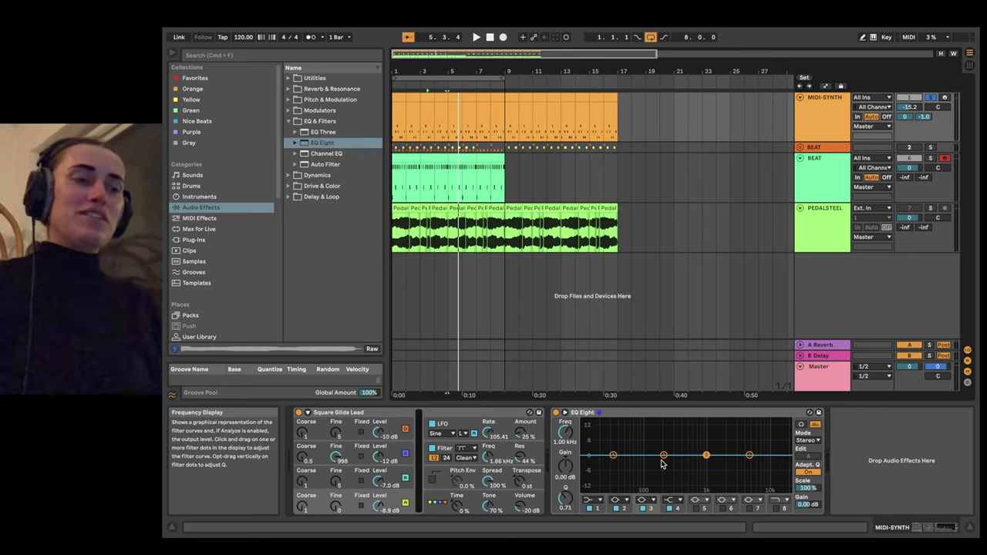
key("space")
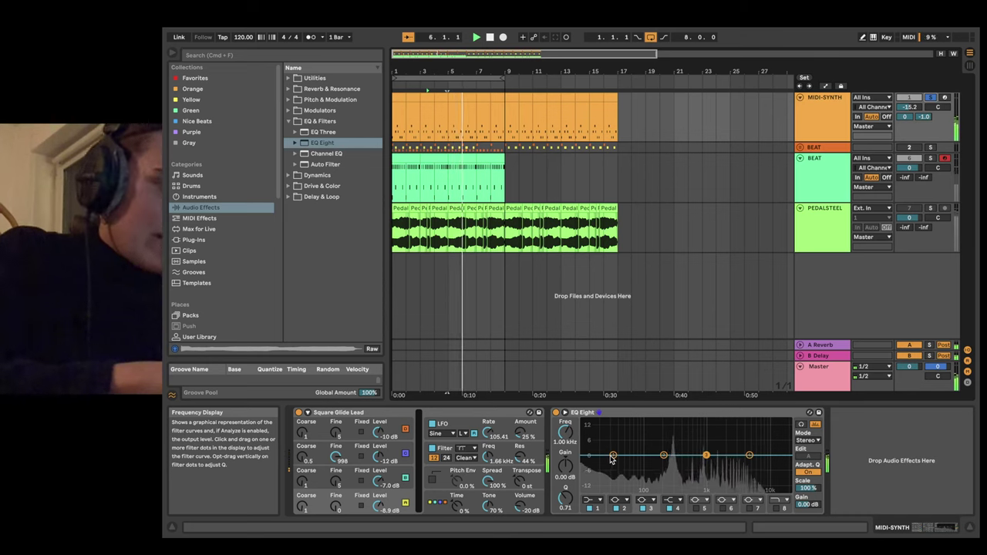
key("space")
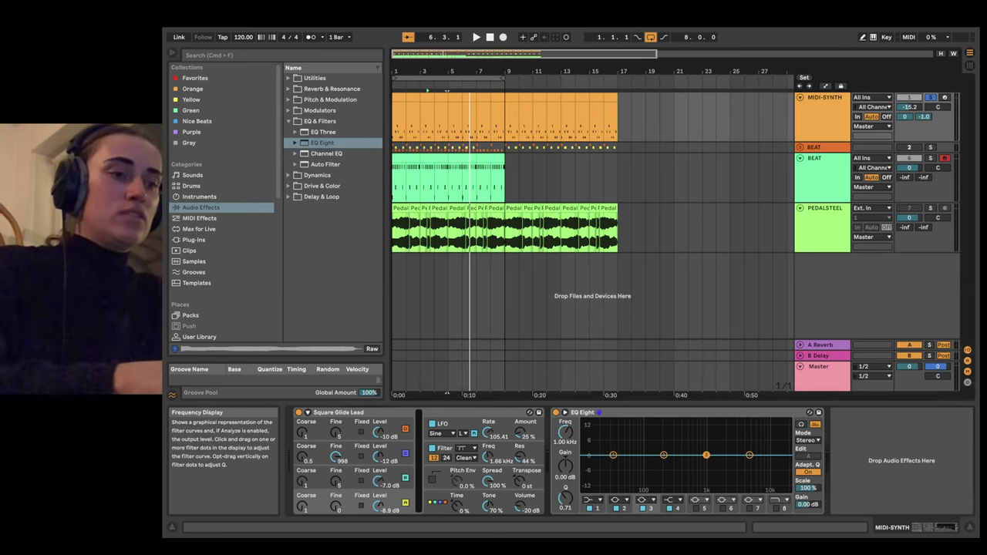
Step: Change EQ Eight's band 1 to a low-cut filter and move it to about 121 Hz
left_click(612, 456)
left_click(591, 499)
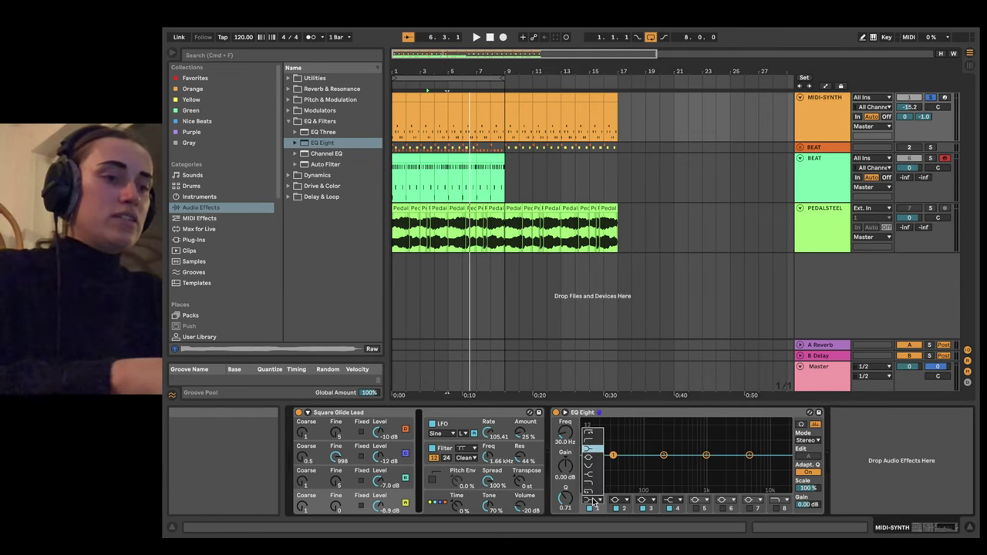
left_click(590, 441)
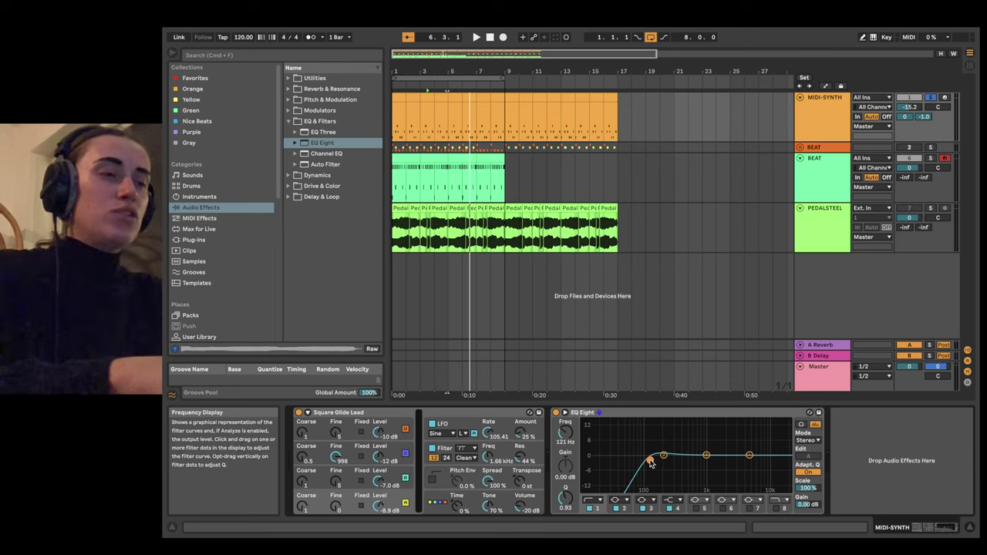
Step: Compare the Lo Cut curve of A Reverb's input filter on and off, and return to MIDI-SYNTH's devices
left_click(821, 346)
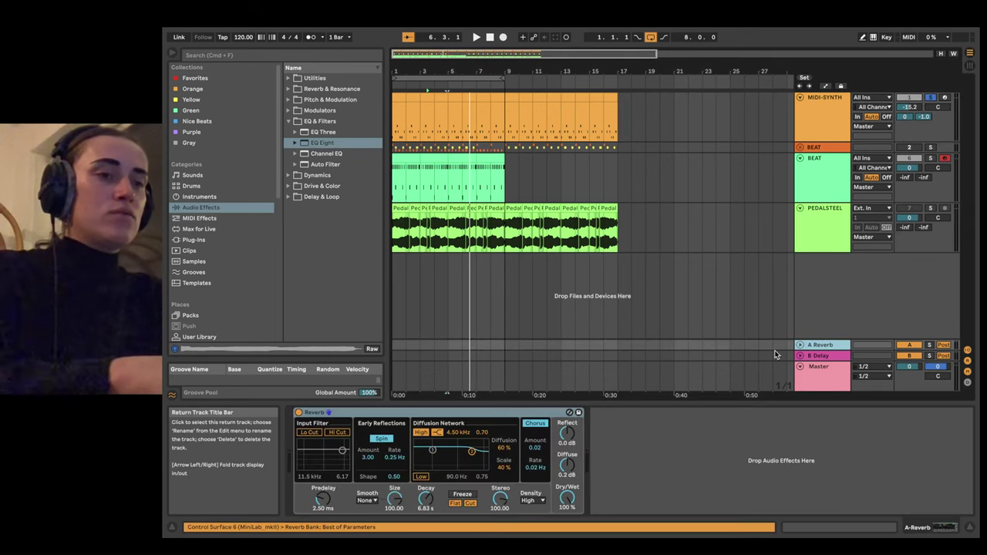
left_click(311, 434)
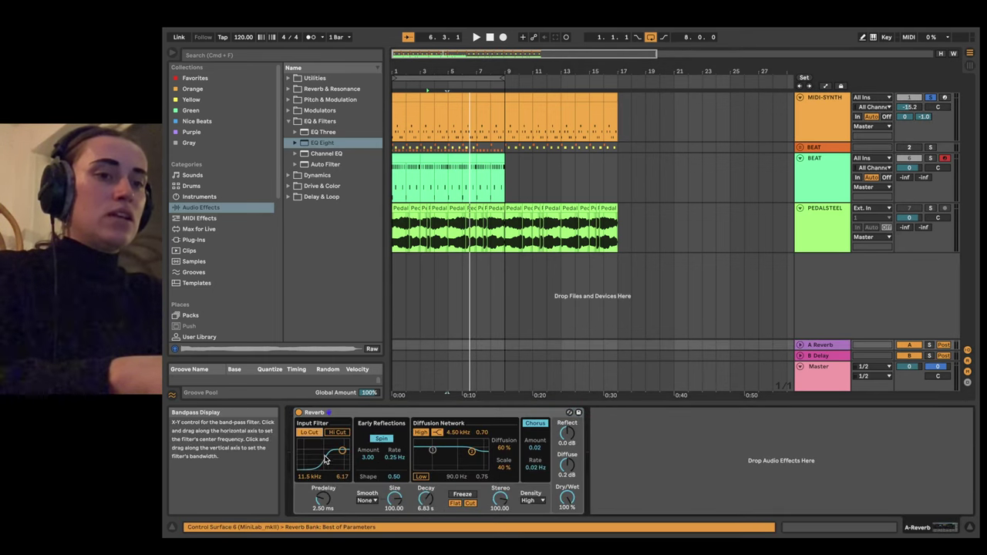
left_click(309, 433)
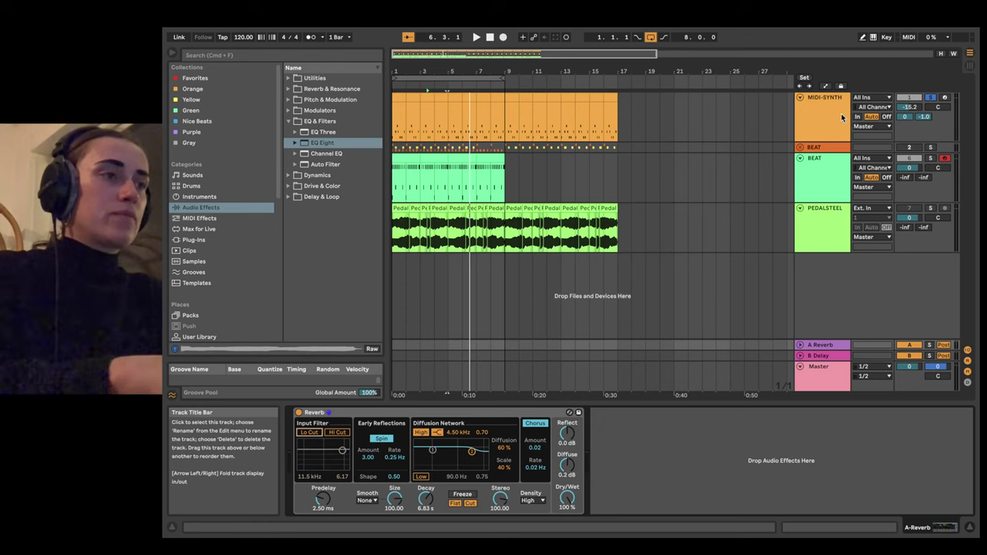
left_click(842, 117)
Step: Sweep EQ Eight's band 1 low cut on MIDI-SYNTH from 10 Hz up to about 129 Hz during playback
left_click(648, 468)
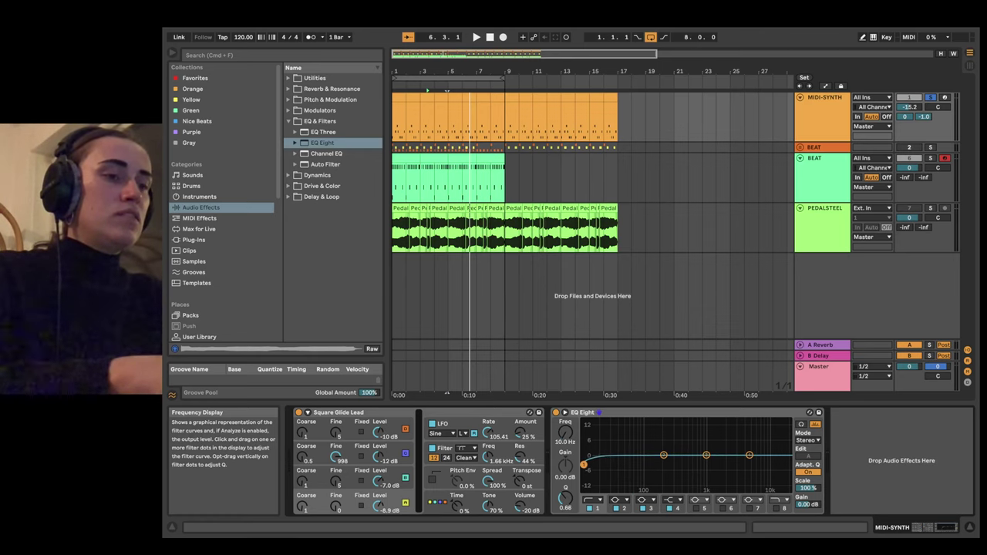
key("space")
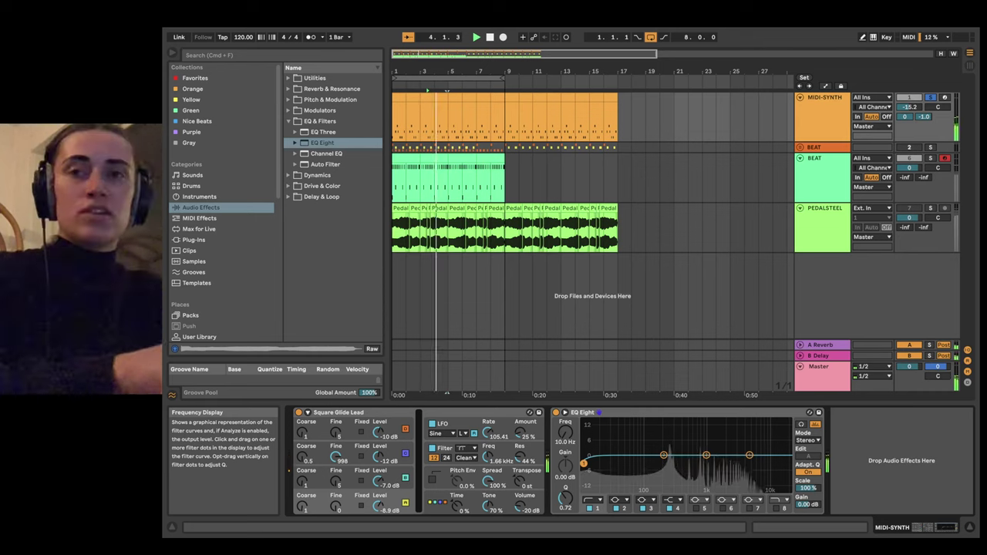
left_click_drag(583, 462, 610, 465)
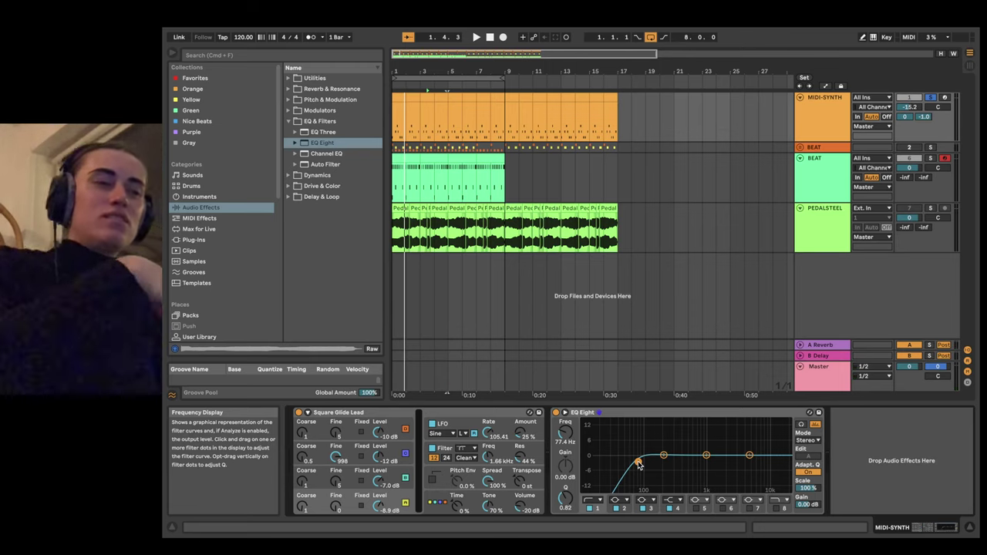
key("space")
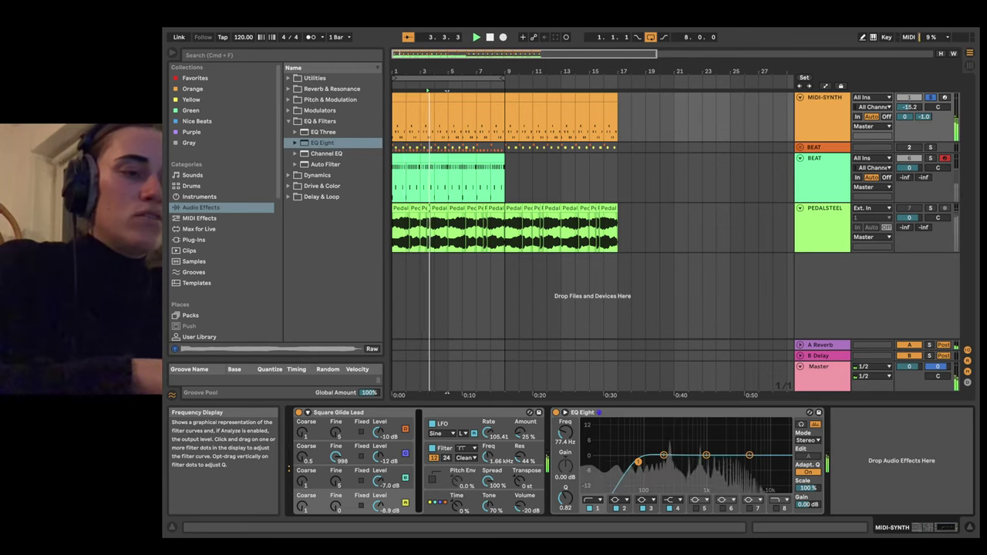
mouse_move(639, 461)
left_mouse_down()
mouse_move(603, 462)
mouse_move(651, 463)
left_mouse_up()
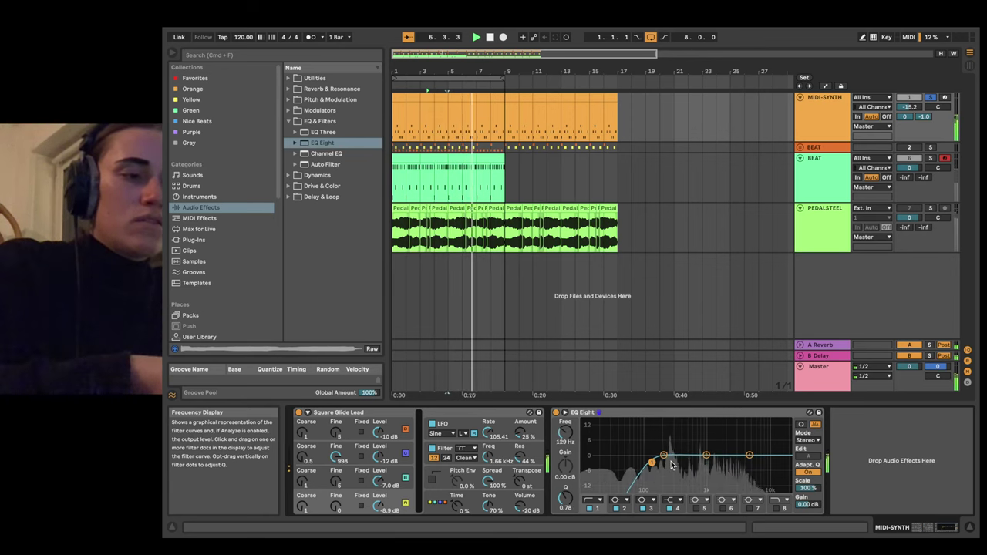
Step: Stop playback and change EQ Eight's band 1 to a low shelf at 71.1 Hz with 0.12 dB gain
key("space")
left_click(591, 500)
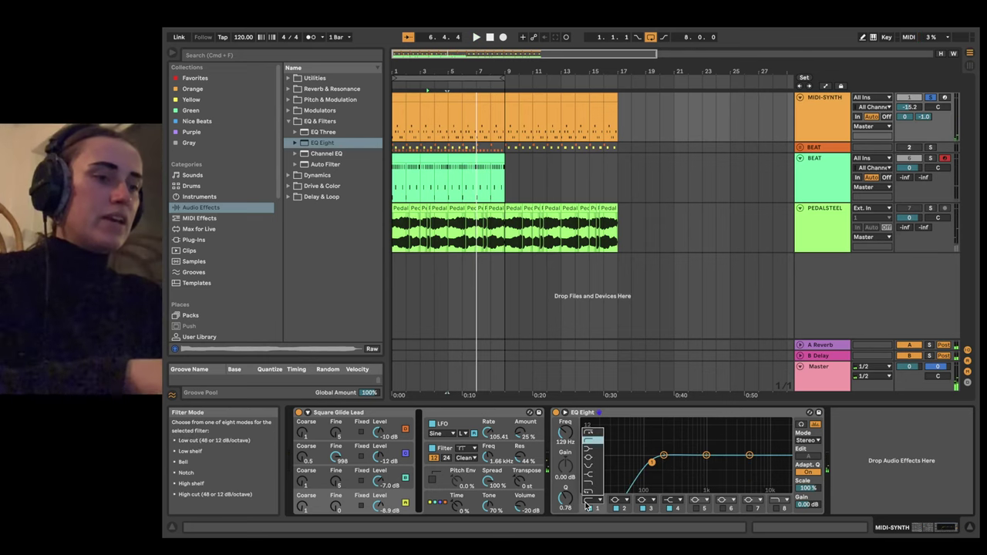
left_click(590, 448)
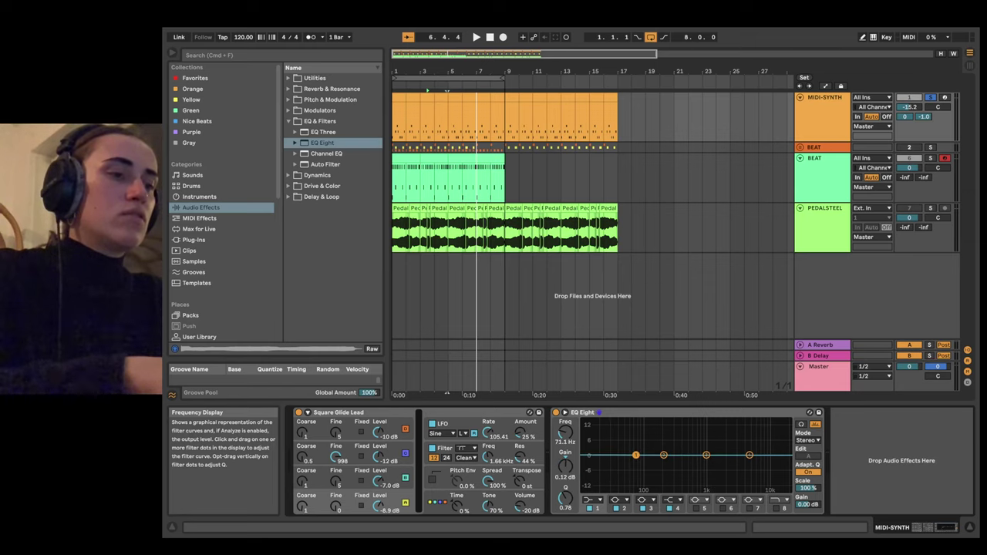
Step: Try a boost with different Q widths on EQ Eight's band 3, and settle it at 1.11 kHz, 0.87 dB, Q 1.24
left_click(703, 455)
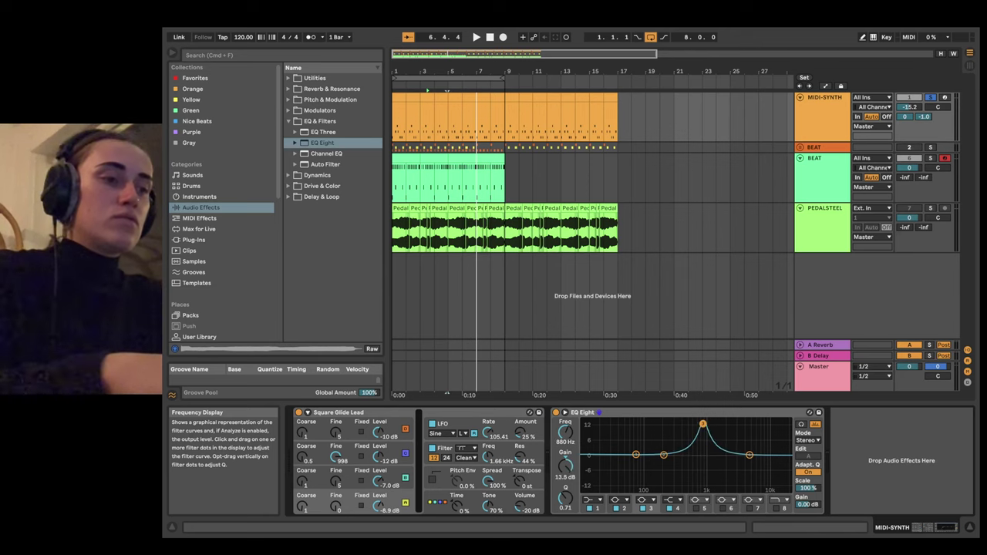
key("space")
mouse_move(702, 426)
left_mouse_down()
mouse_move(644, 431)
mouse_move(749, 426)
mouse_move(635, 428)
mouse_move(708, 431)
left_mouse_up()
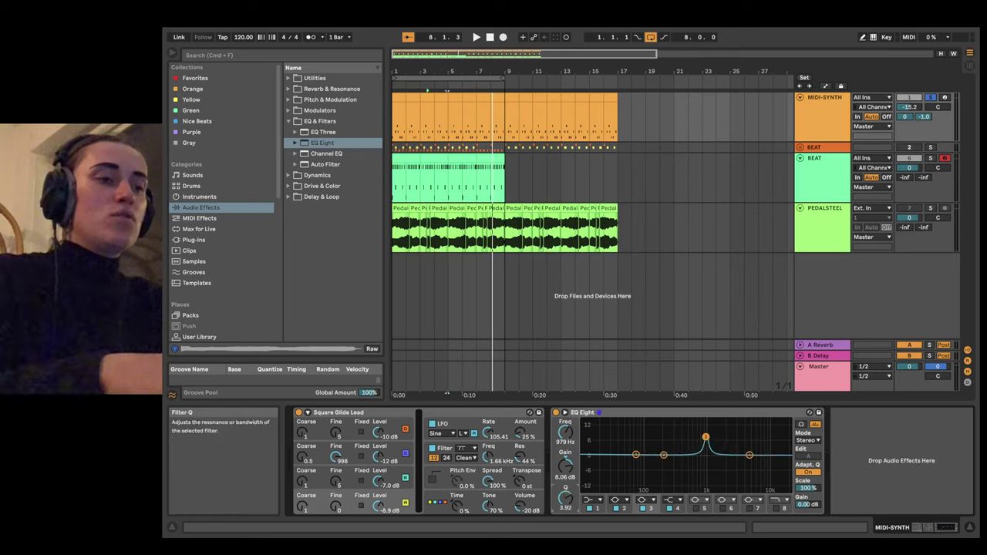
left_click_drag(567, 498, 567, 501)
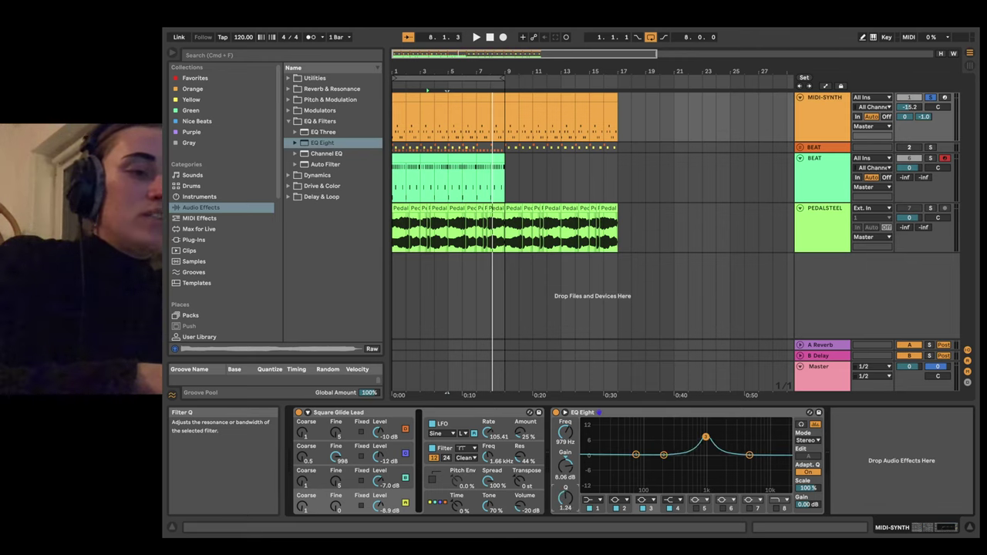
mouse_move(700, 438)
left_mouse_down()
mouse_move(700, 483)
mouse_move(663, 480)
mouse_move(698, 480)
mouse_move(704, 432)
mouse_move(647, 429)
mouse_move(699, 434)
mouse_move(708, 453)
left_mouse_up()
key("space")
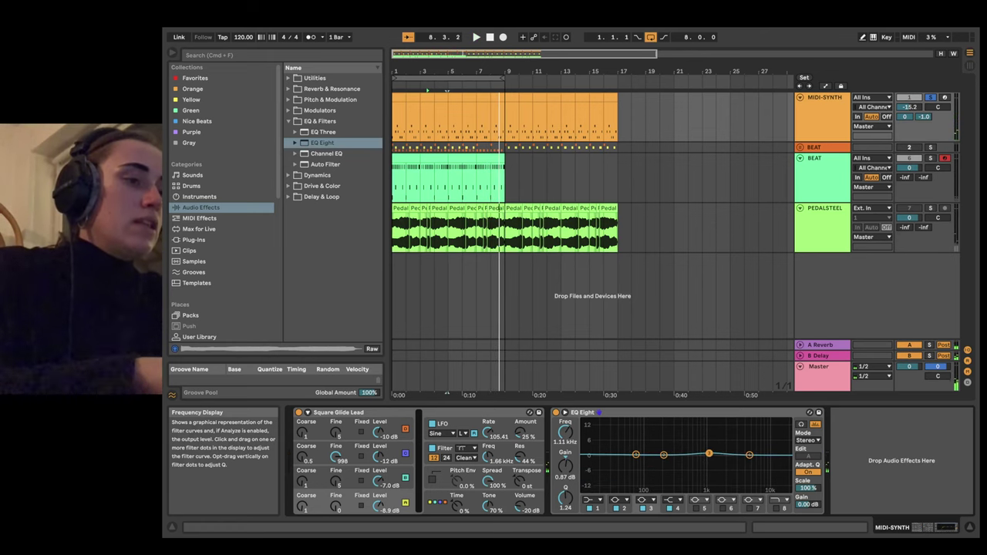
Step: Change EQ Eight's band 4 to a high-cut filter and sweep it during playback up to about 13.2 kHz
left_click(670, 500)
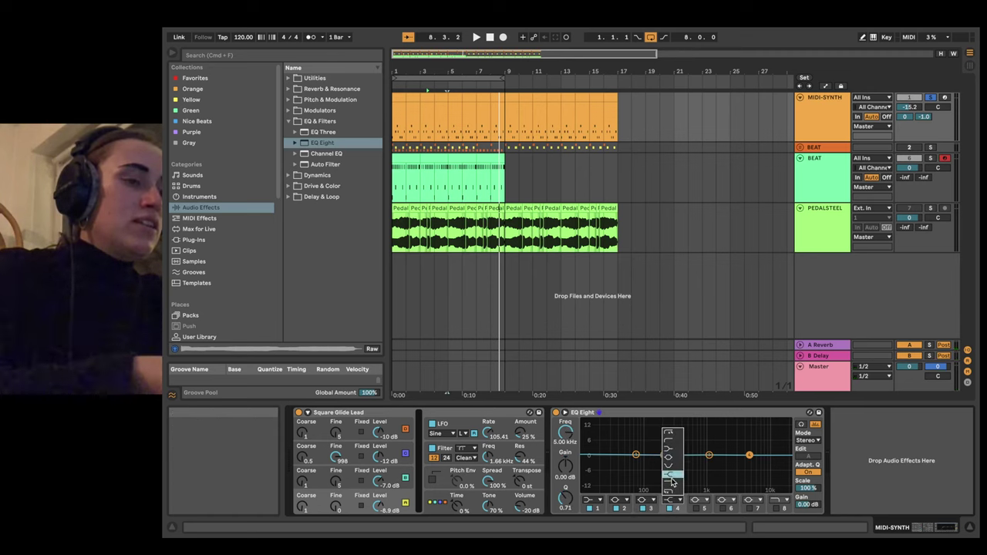
key("space")
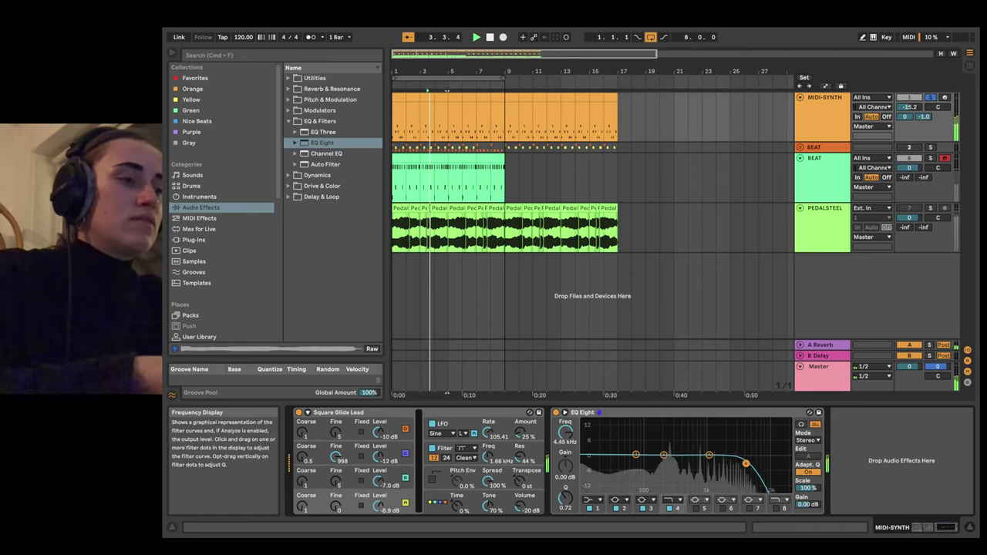
left_click_drag(749, 464, 771, 459)
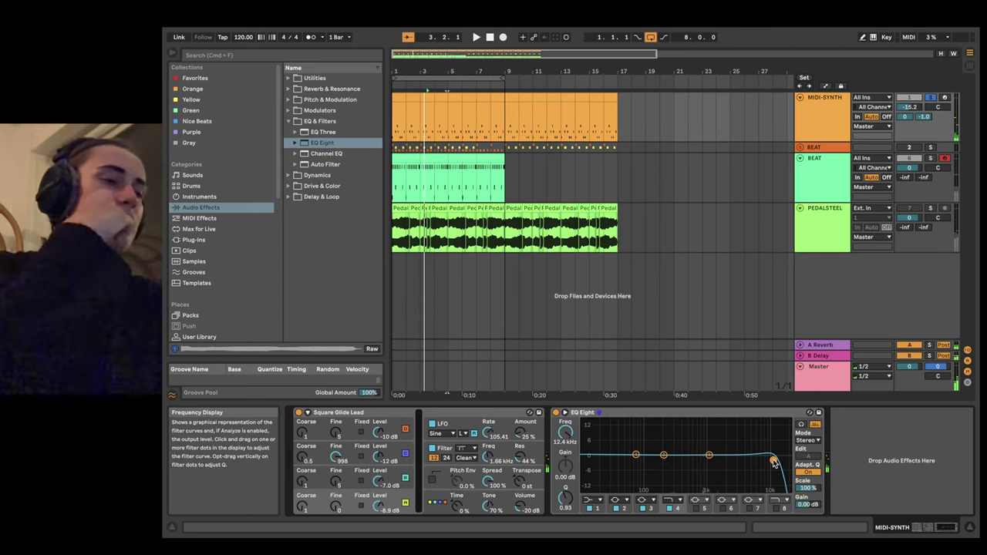
left_click(669, 501)
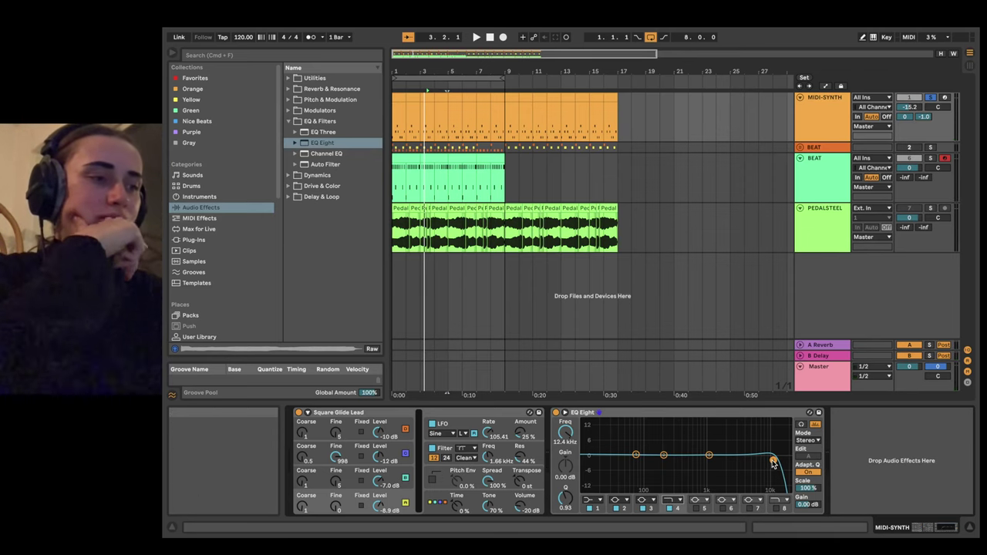
left_click_drag(745, 464, 776, 463)
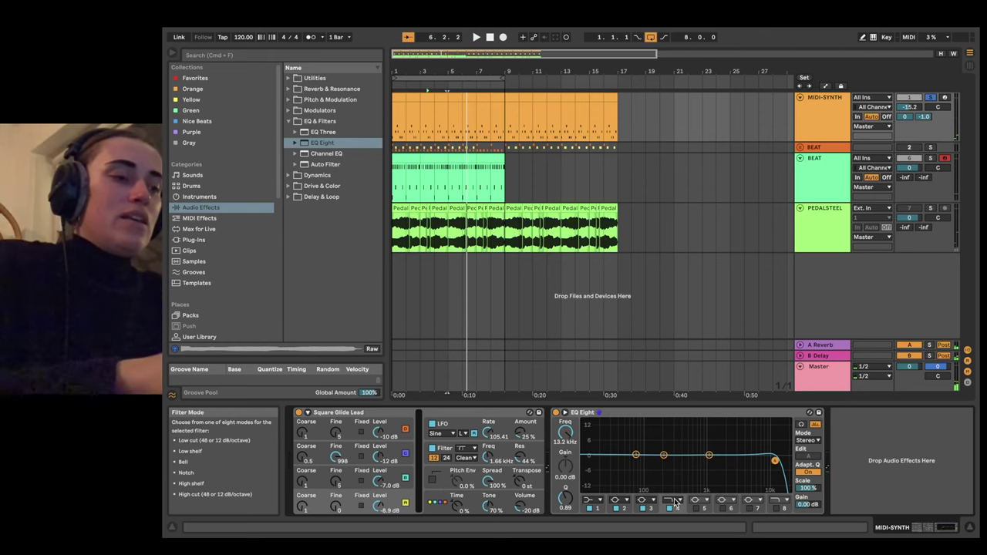
Step: Set EQ Eight's band 4 back to a high shelf
left_click(698, 501)
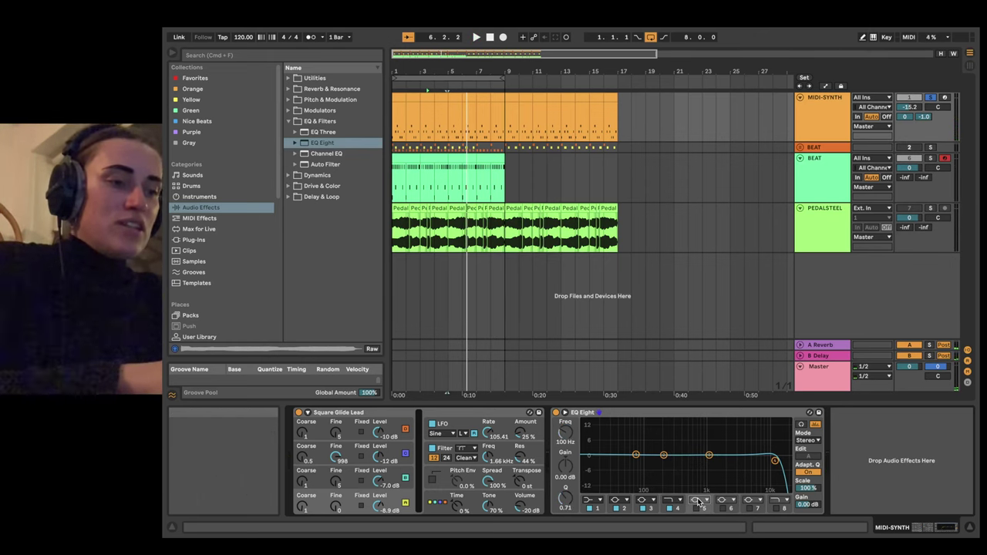
left_click(669, 500)
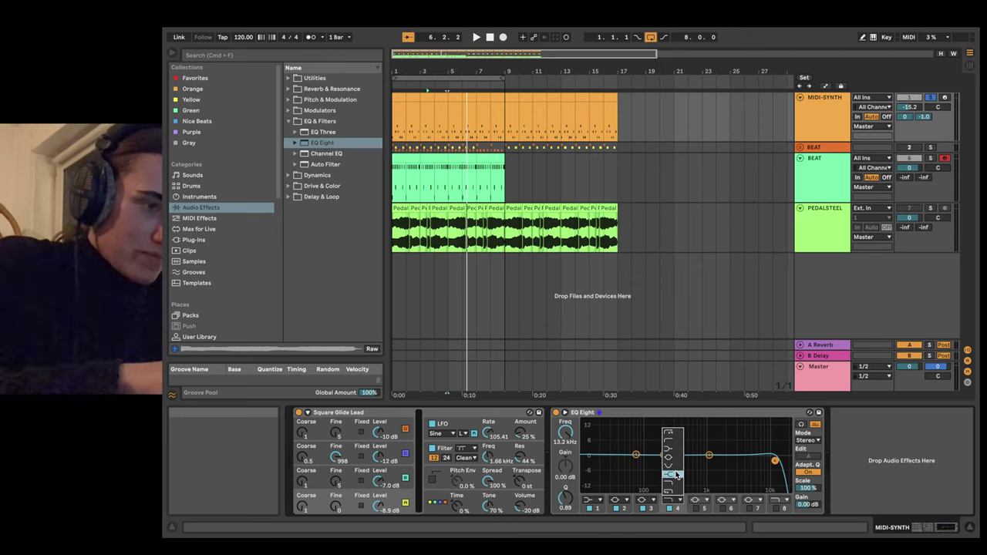
left_click(677, 475)
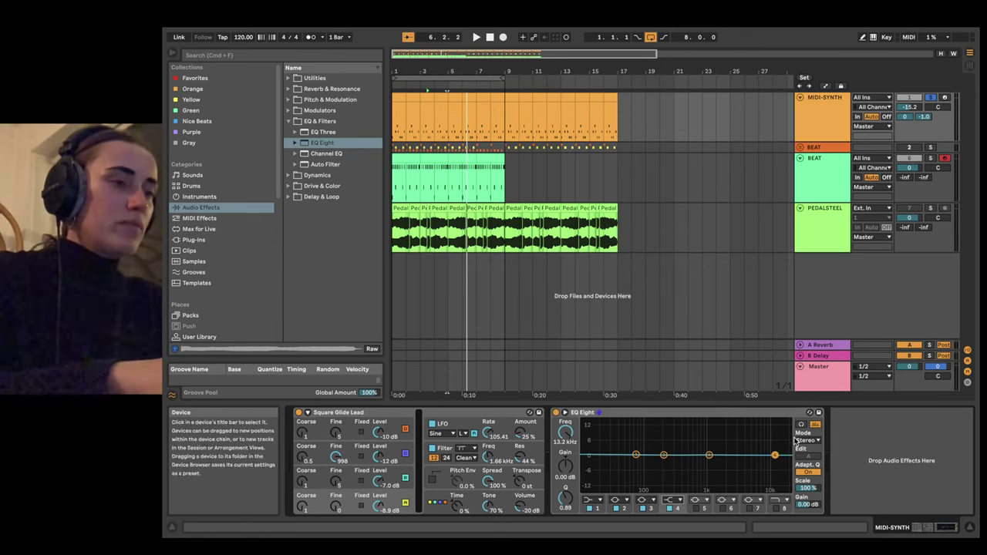
Step: Play the synth, try EQ Eight's audition mode, and move band 3 to 1.19 kHz at 0.12 dB
key("space")
mouse_move(708, 455)
left_mouse_down()
mouse_move(709, 429)
mouse_move(653, 429)
mouse_move(743, 436)
mouse_move(733, 431)
mouse_move(710, 455)
left_mouse_up()
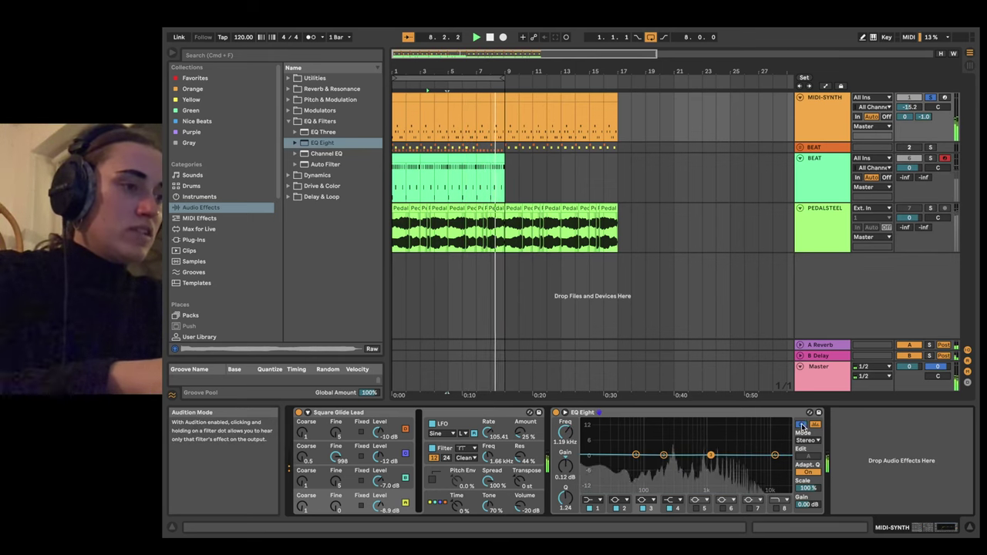
key("space")
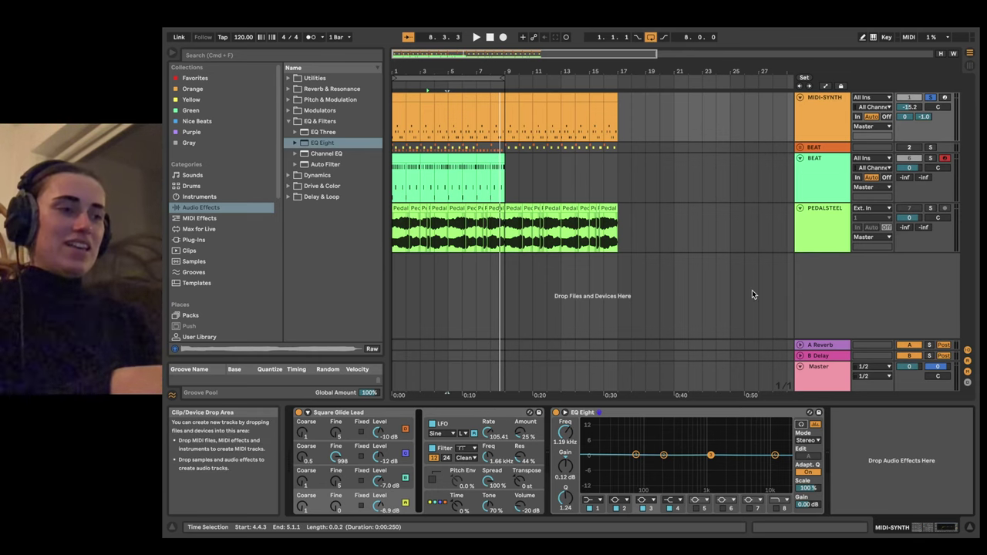
Step: Add Auto Filter after EQ Eight on MIDI-SYNTH and try its cutoff and resonance, reaching about 7.11 kHz and 73%
left_click(661, 413)
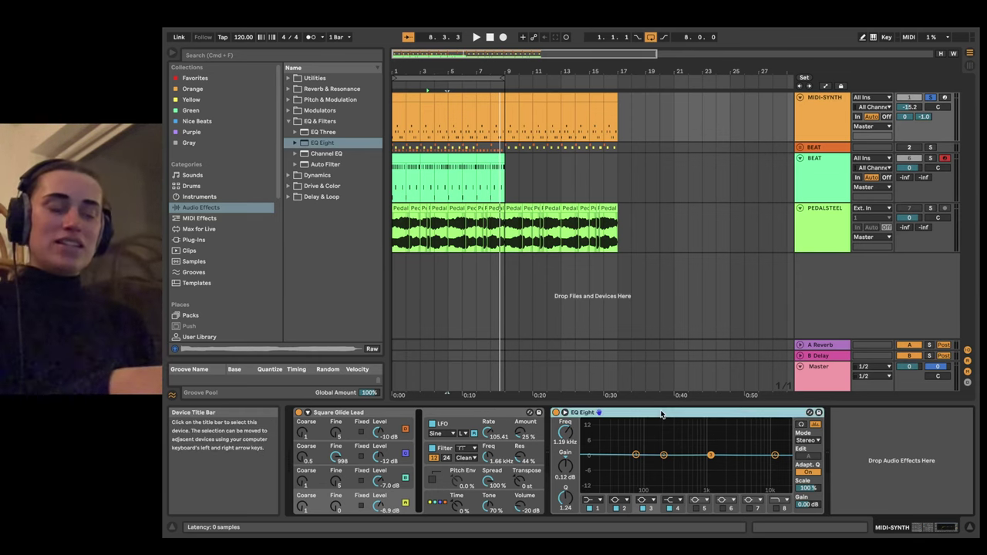
left_click(316, 165)
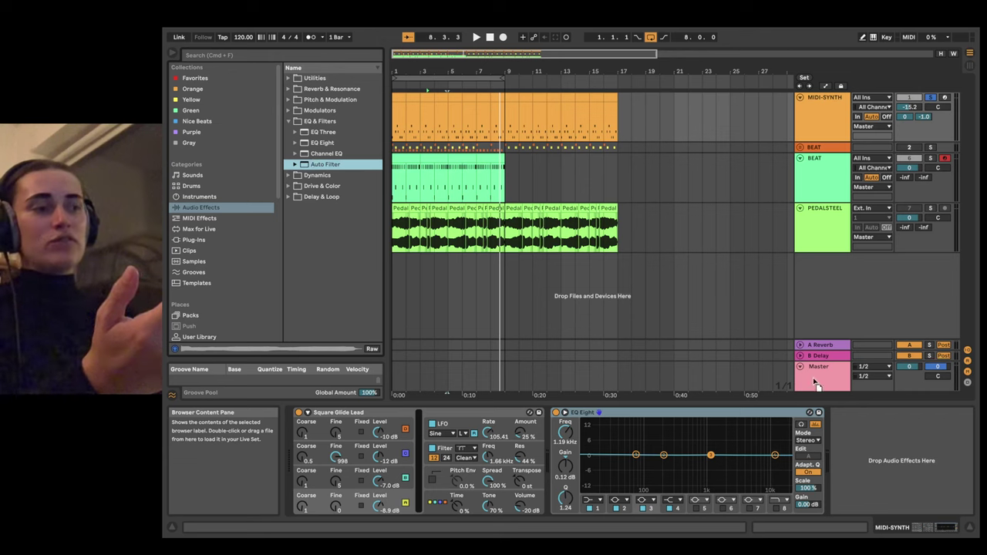
left_click_drag(830, 424, 831, 428)
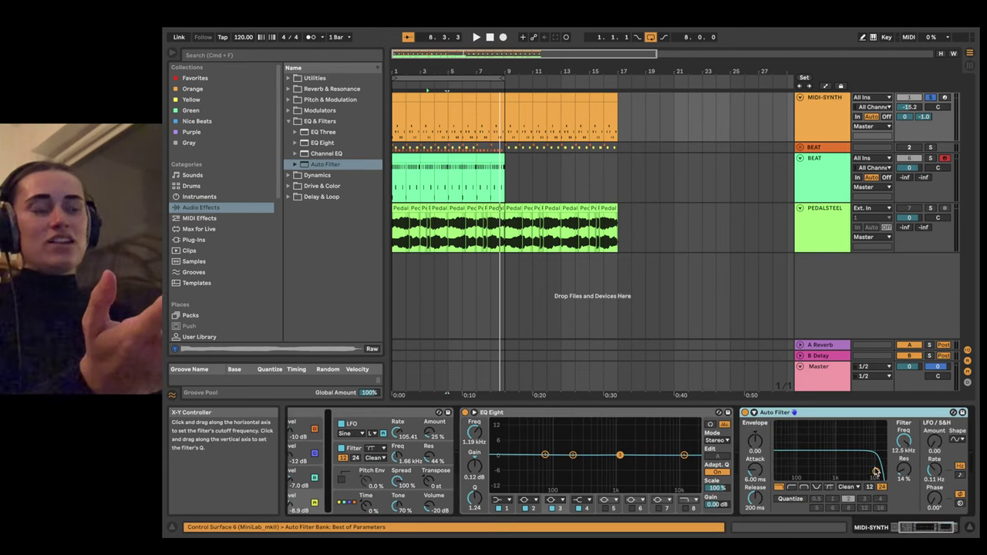
left_click_drag(876, 471, 800, 473)
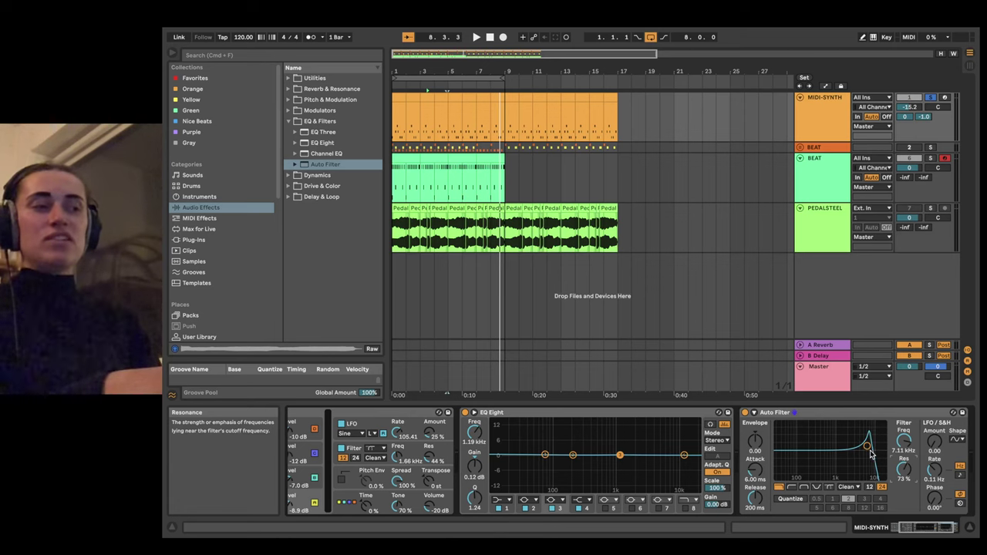
Step: Sweep Auto Filter's cutoff during playback as a low-pass and as a high-pass, ending the high-pass at about 75.3 Hz
key("space")
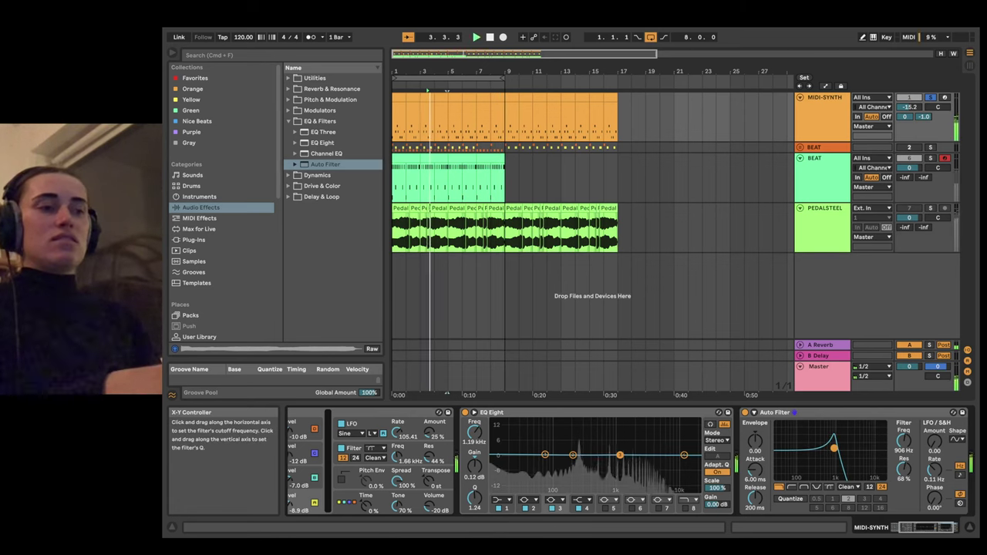
left_click_drag(833, 447, 866, 462)
key("space")
key("space")
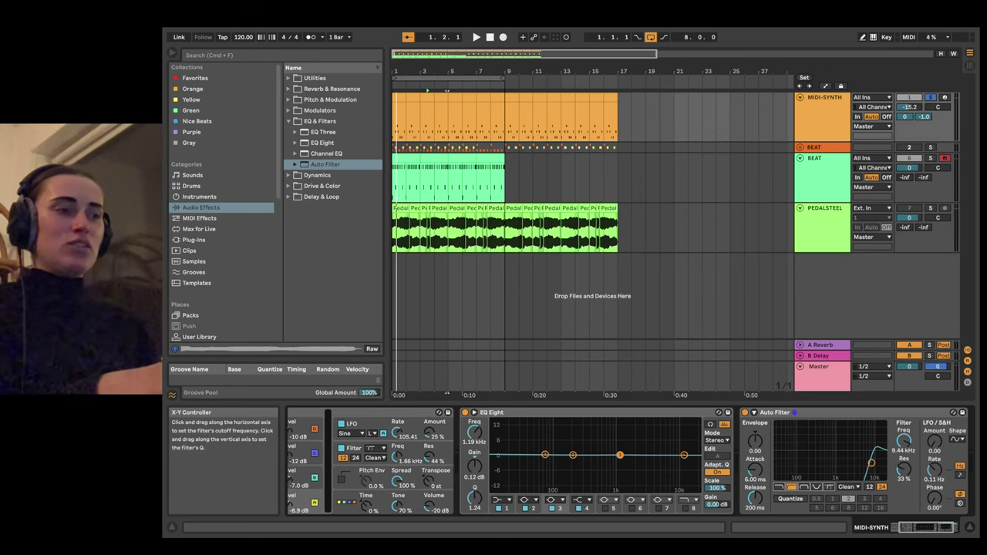
key("space")
mouse_move(788, 467)
left_mouse_down()
mouse_move(847, 469)
mouse_move(794, 473)
left_mouse_up()
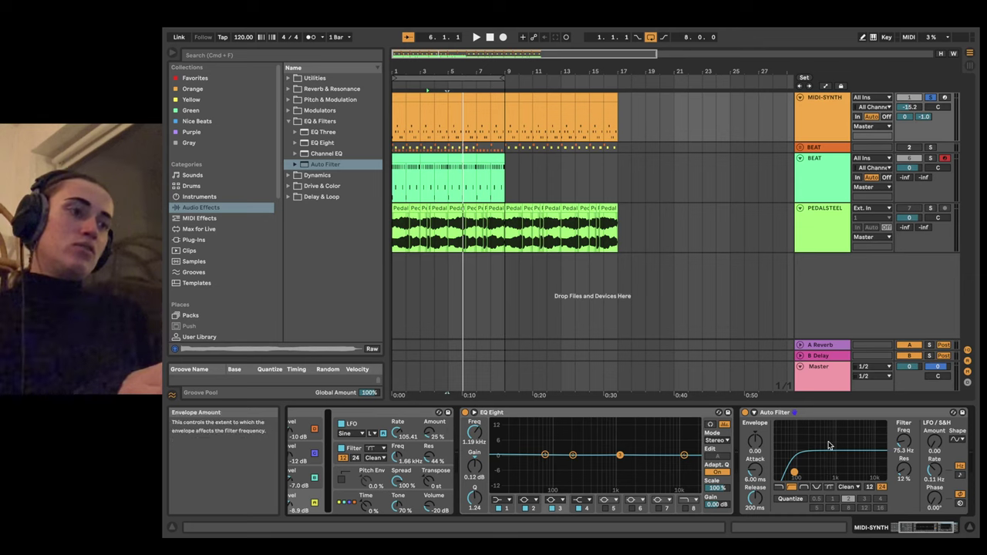
Step: Switch Auto Filter to a low-pass at 495 Hz, try its tempo-synced LFO, and set the LFO amount to 0.00 and rate to 3/4
left_click(778, 488)
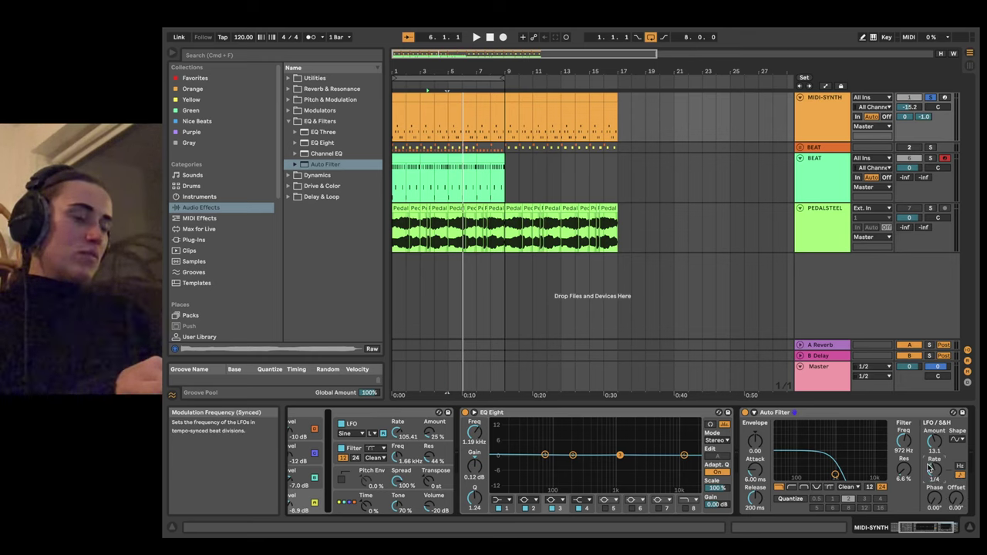
key("space")
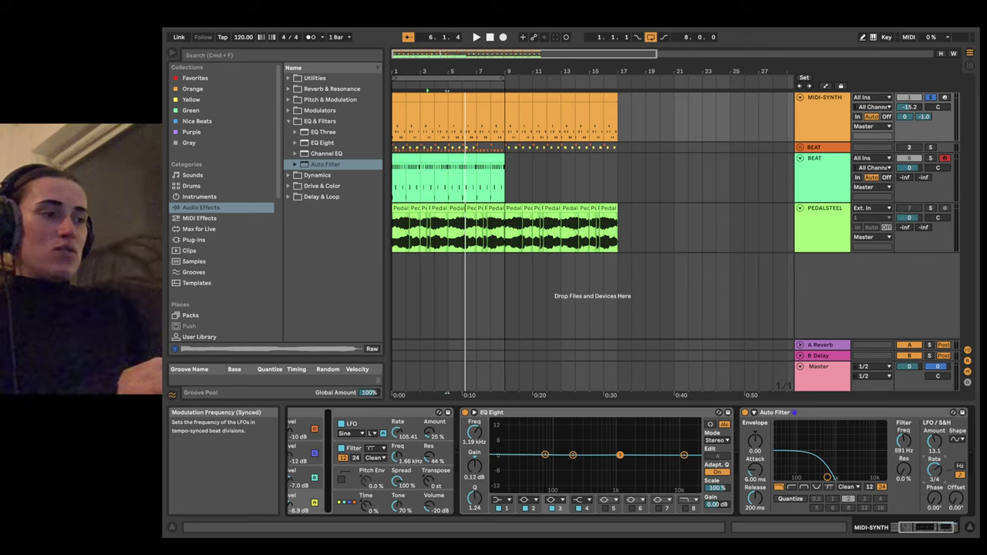
key("space")
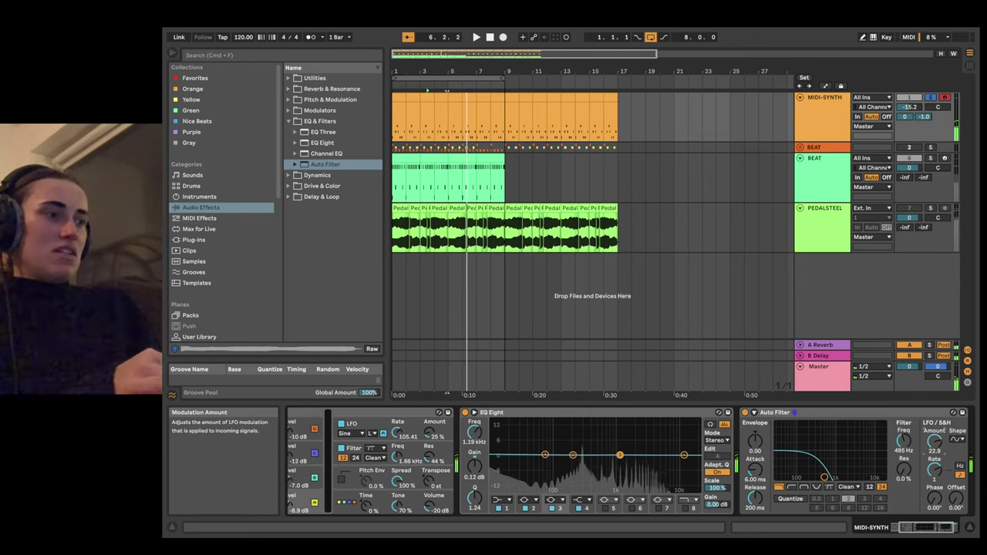
double_click(934, 442)
left_click(934, 470)
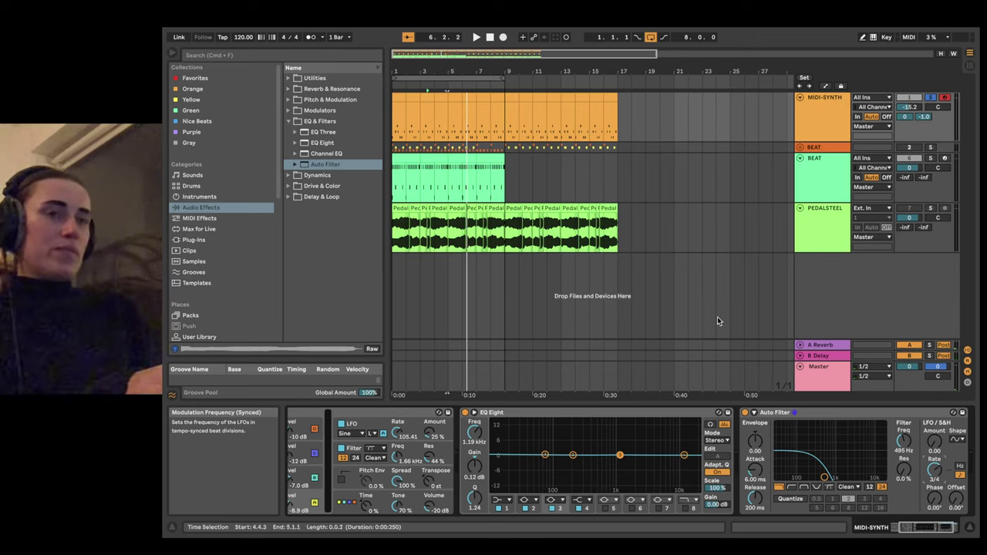
Step: Add the LFO modulator after Auto Filter and map it to the filter's Frequency
left_click(293, 55)
type("lfo")
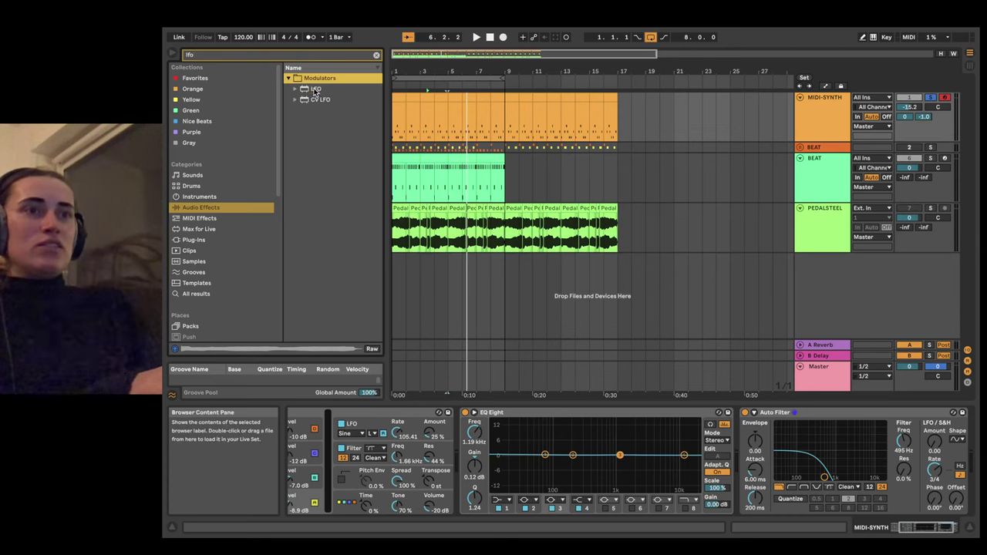
left_click(314, 90)
scroll(963, 436, "right", 3)
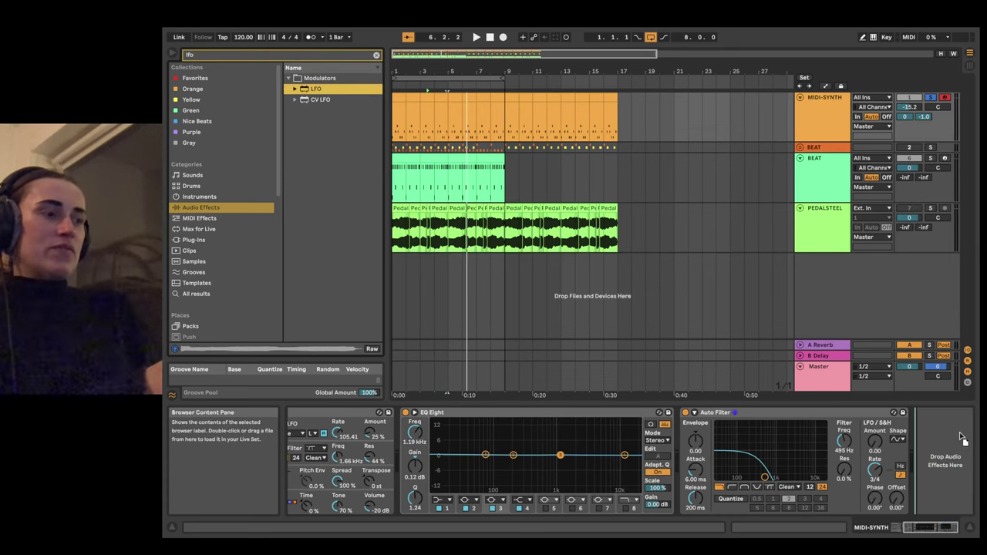
key("Return")
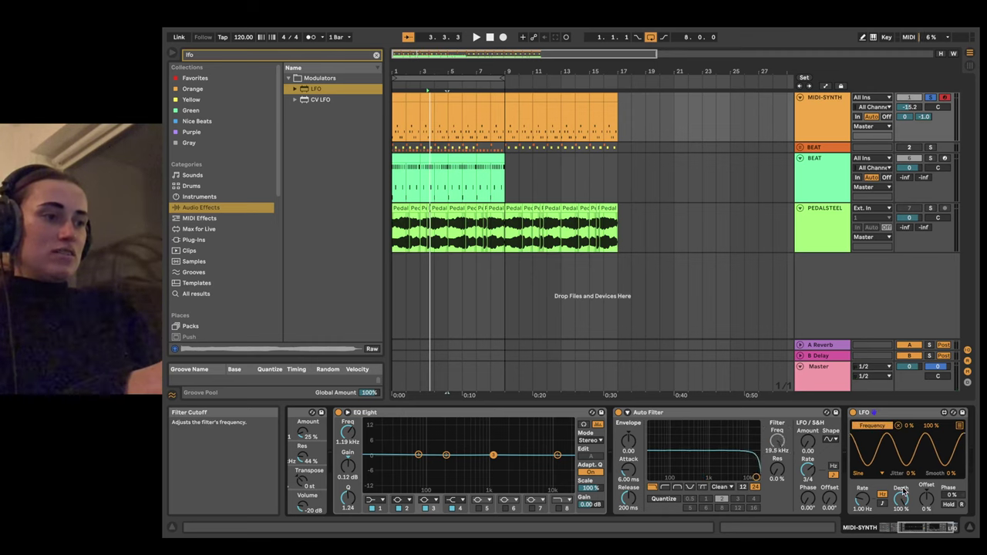
Step: Sync the LFO modulator to tempo and set its rate to 4, offset to 40% and depth to 100% during playback
left_click(881, 504)
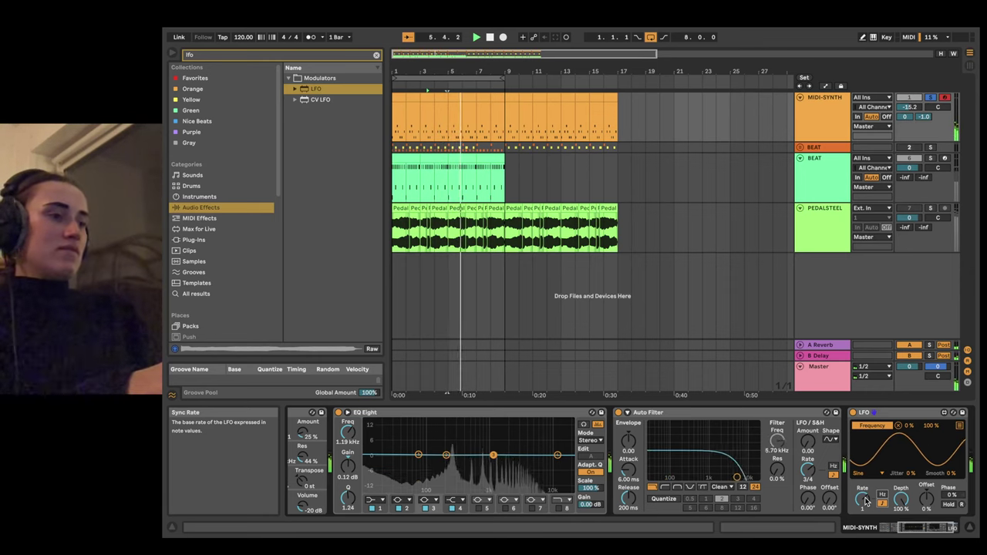
left_click_drag(862, 500, 867, 505)
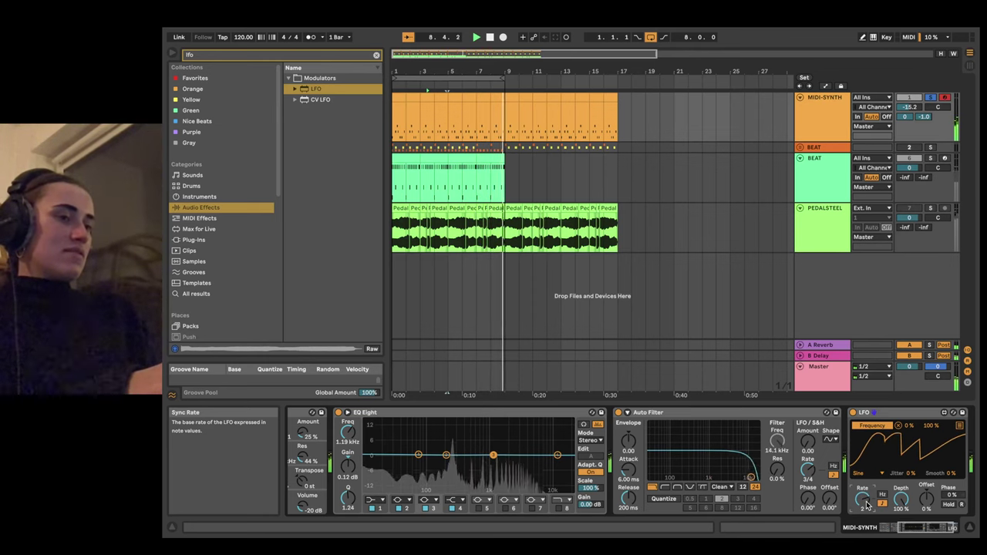
left_click_drag(867, 505, 866, 509)
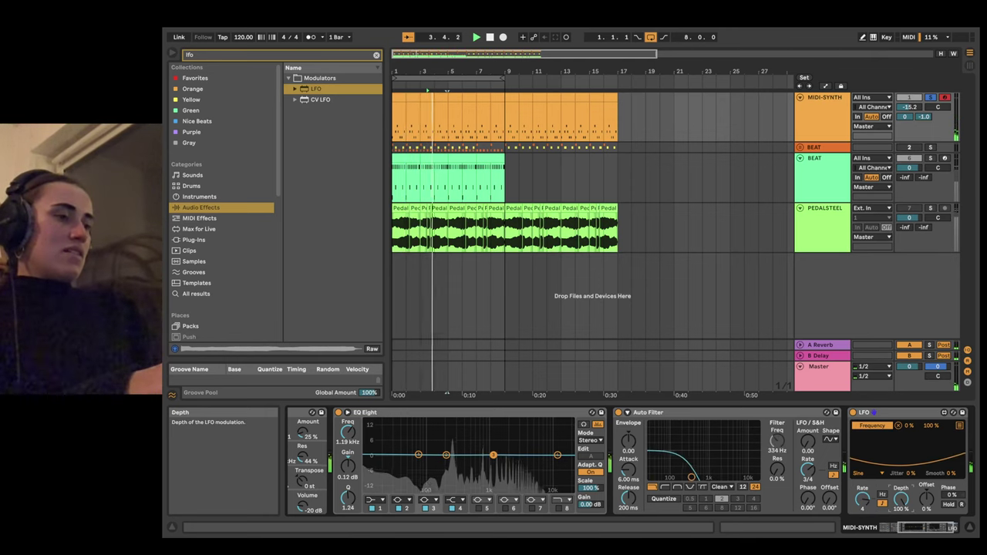
left_click_drag(900, 498, 926, 479)
left_click(926, 498)
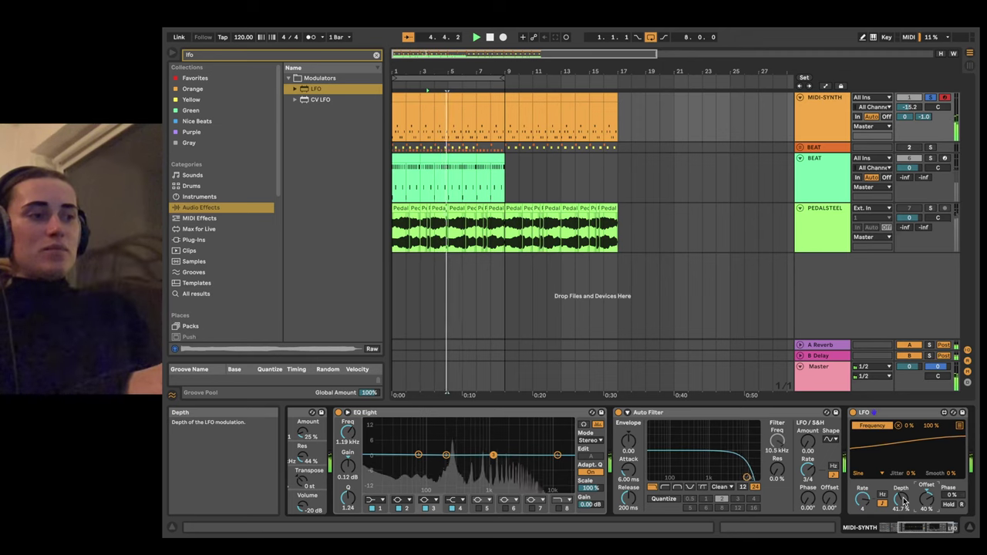
left_click_drag(904, 500, 903, 455)
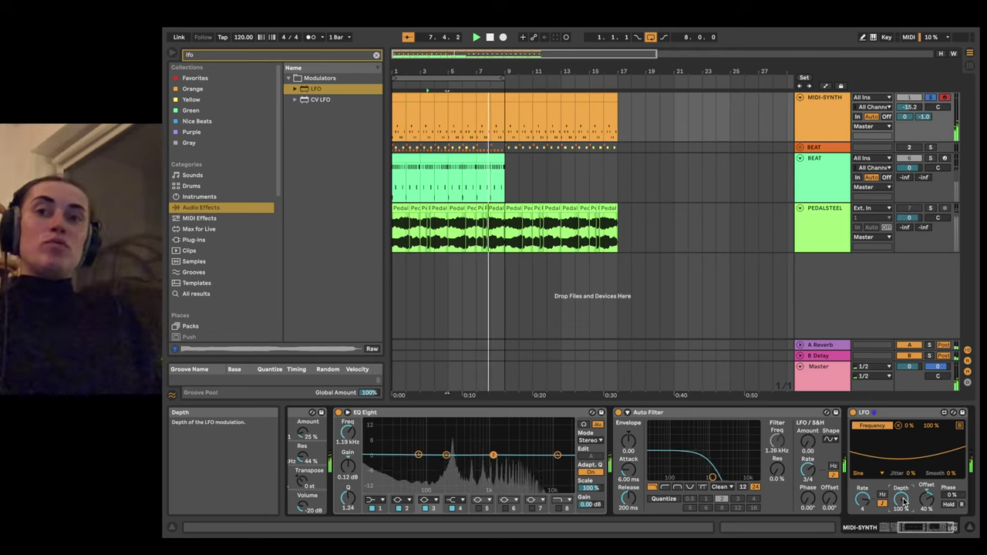
Step: Adjust the LFO modulator's depth during playback, ending at 43.3%
left_click_drag(903, 500, 904, 547)
left_click_drag(904, 501, 904, 492)
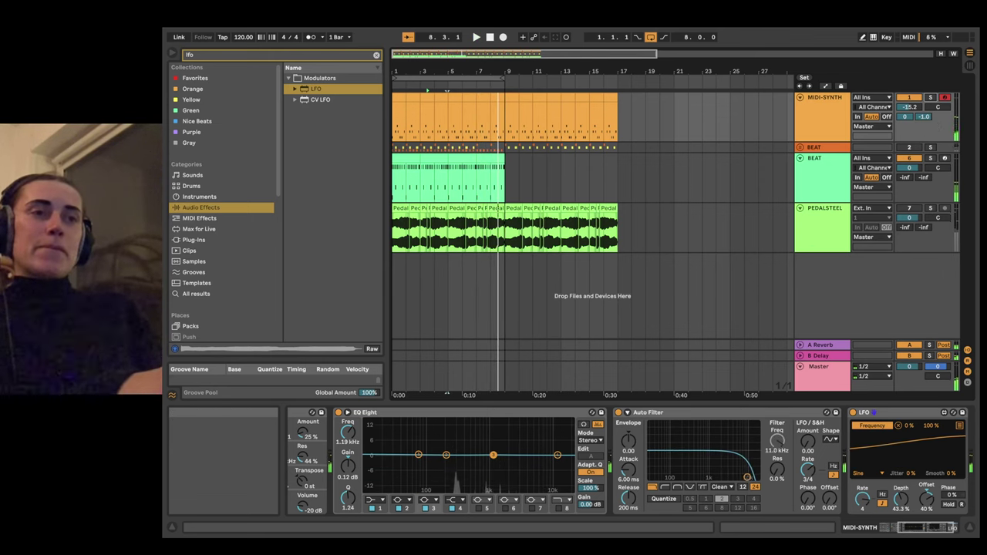
Step: Clear the browser search, collapse the open effect folders and add Reverb to the MIDI-SYNTH track
left_click(376, 55)
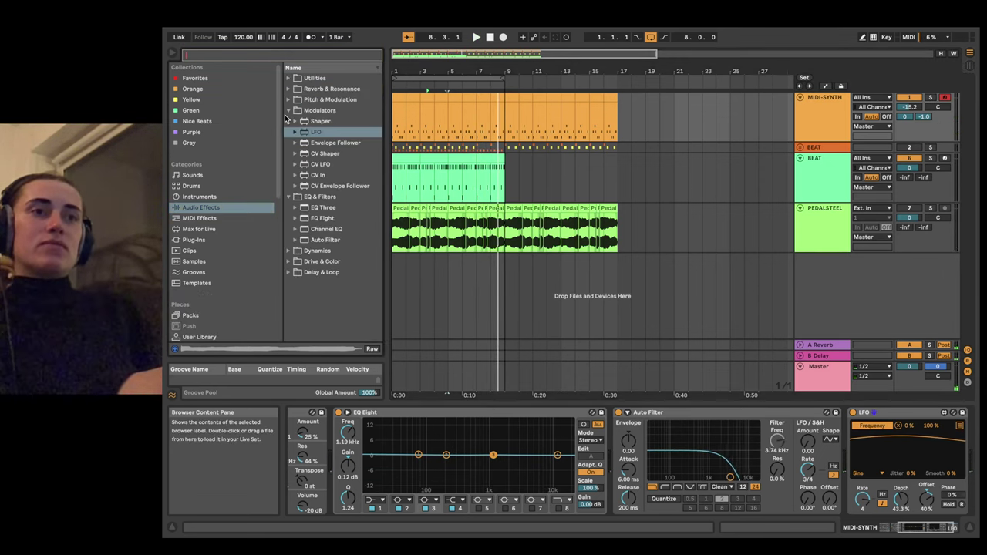
left_click(288, 112)
left_click(287, 121)
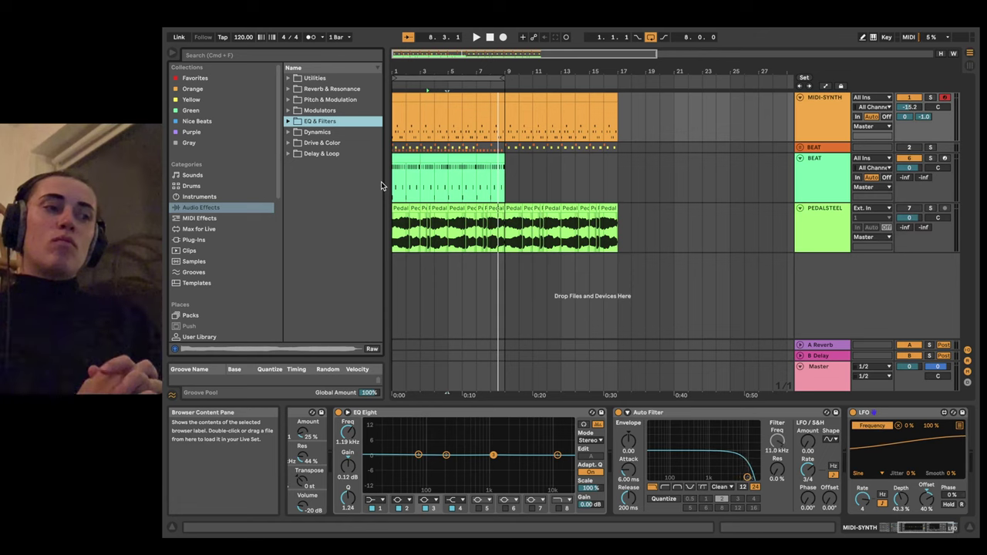
left_click(288, 88)
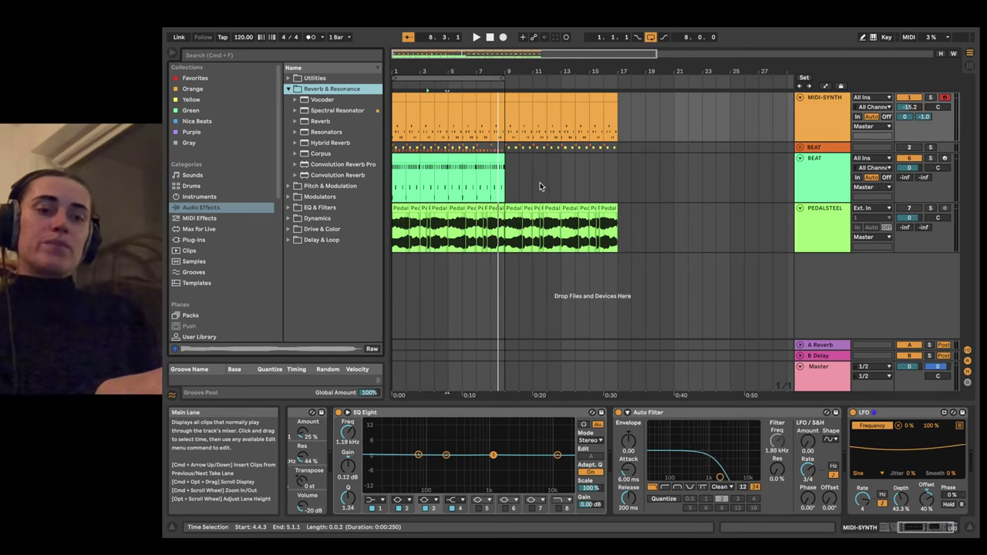
left_click(320, 121)
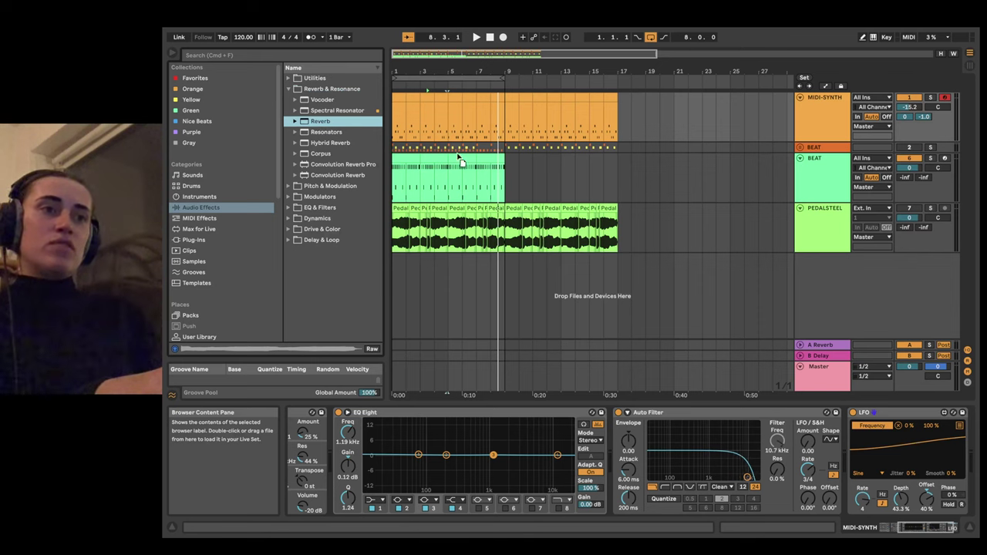
left_click_drag(458, 154, 460, 123)
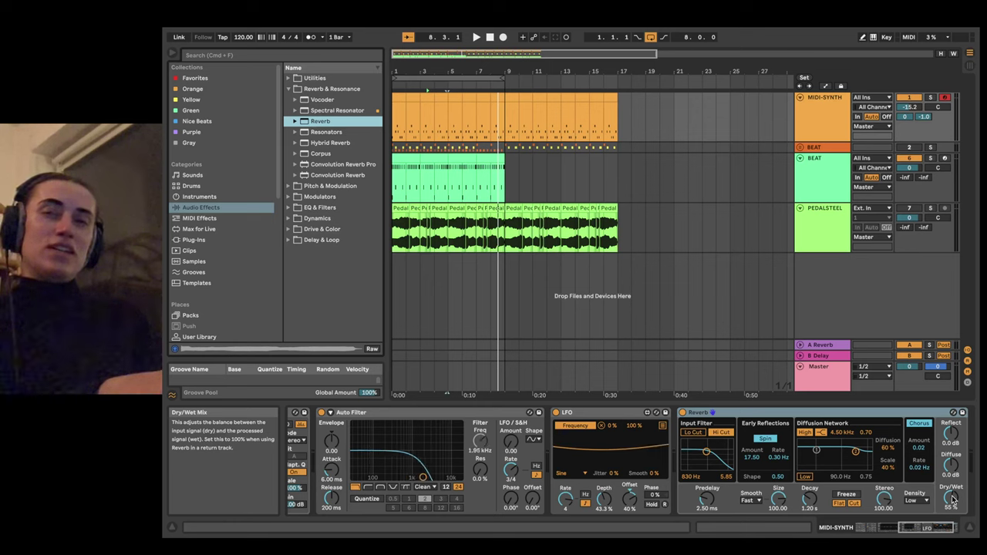
Step: Try Reverb's Dry/Wet during playback, ending at 23%, and delete the Reverb device
key("space")
left_click_drag(953, 499, 952, 466)
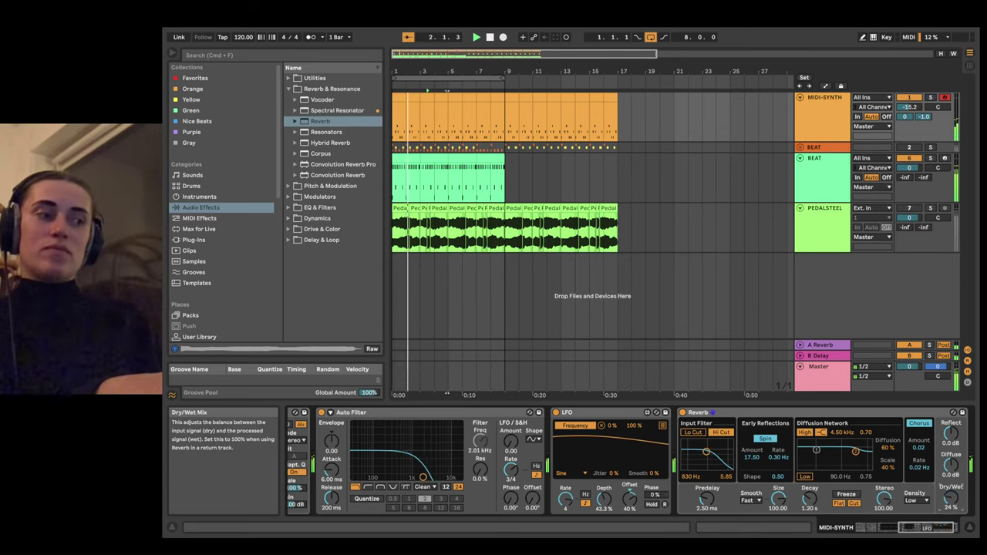
left_click_drag(952, 499, 952, 544)
left_click(908, 414)
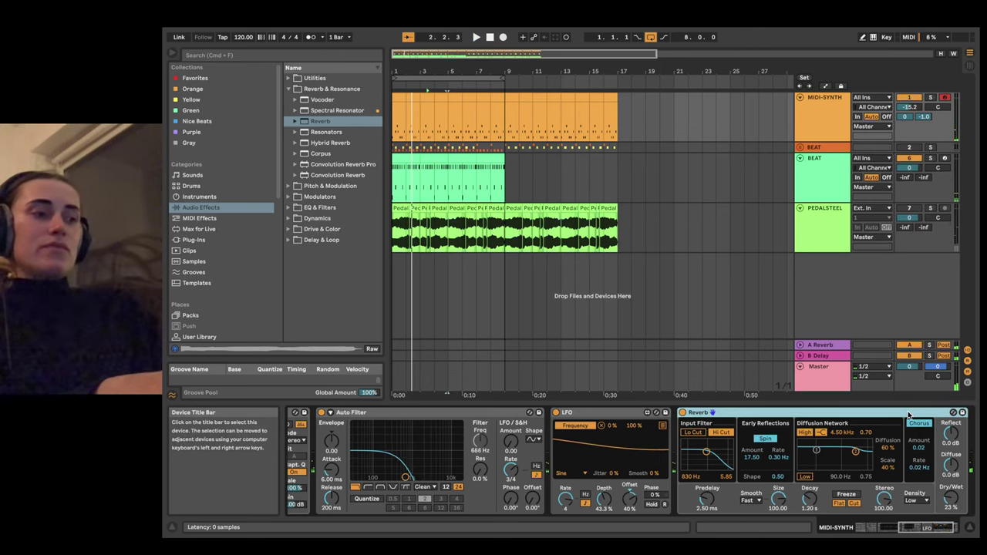
key("Delete")
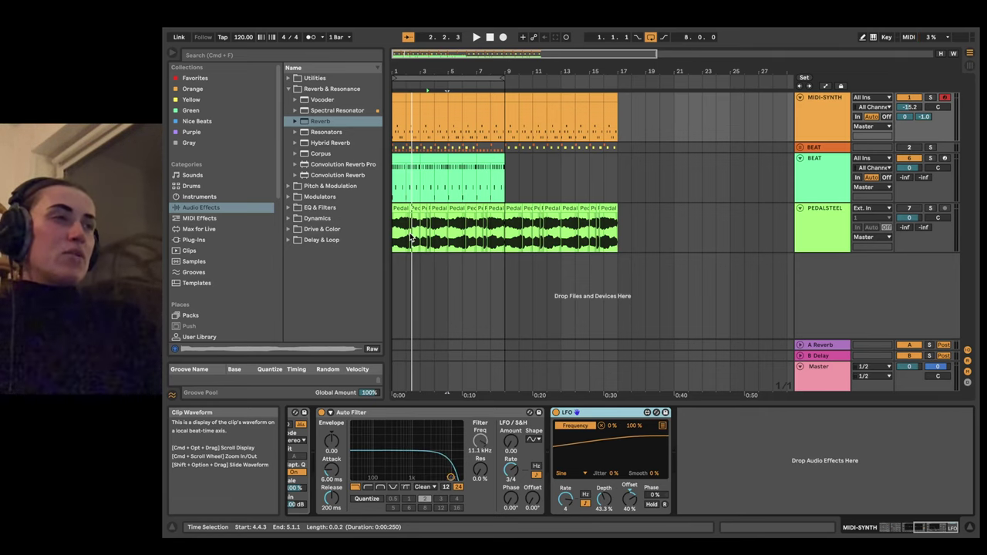
Step: Show the device chains of the MIDI-SYNTH and PEDALSTEEL tracks
left_click(827, 116)
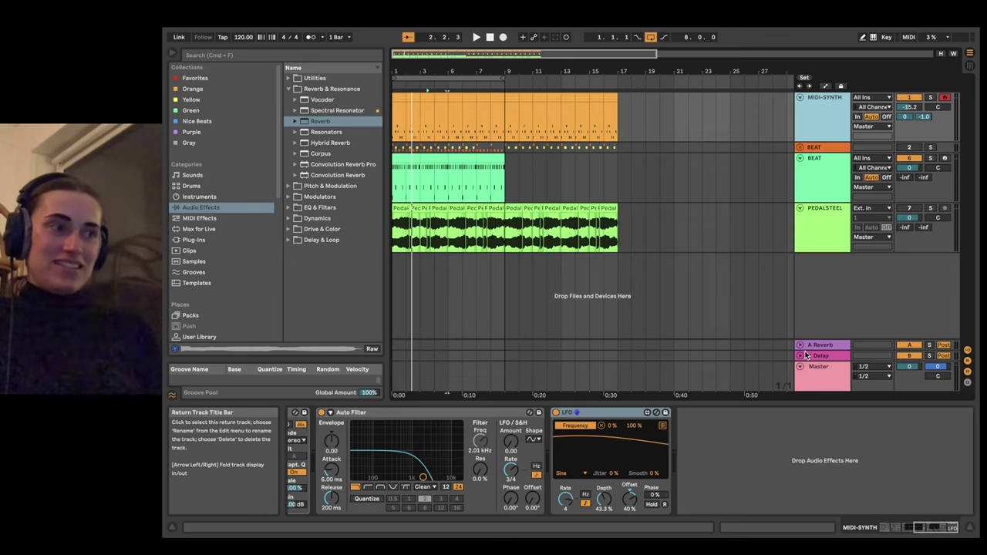
left_click(816, 227)
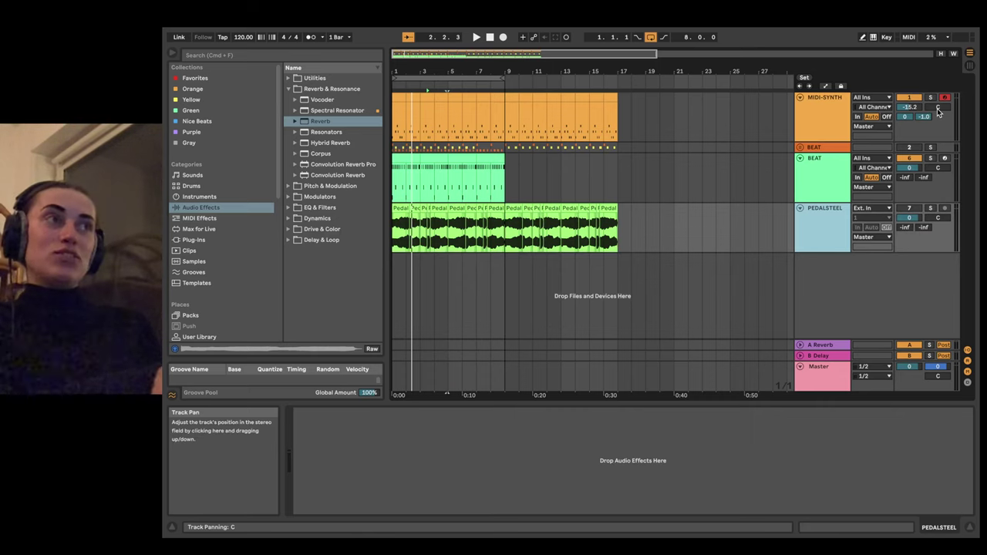
Step: Solo MIDI-SYNTH during playback with its volume at -18.0 and sweep its pan to 49L, 46R and back to centre
key("space")
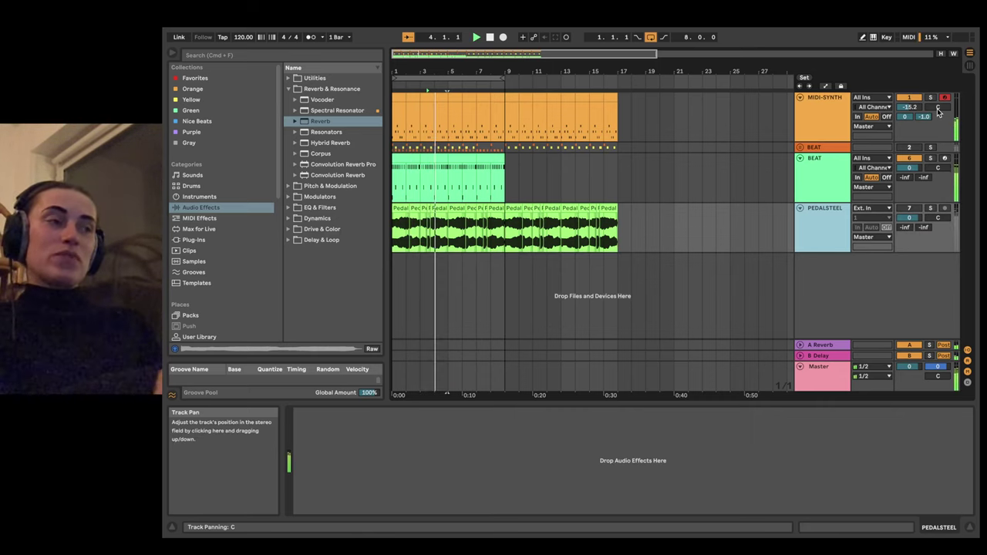
left_click(930, 99)
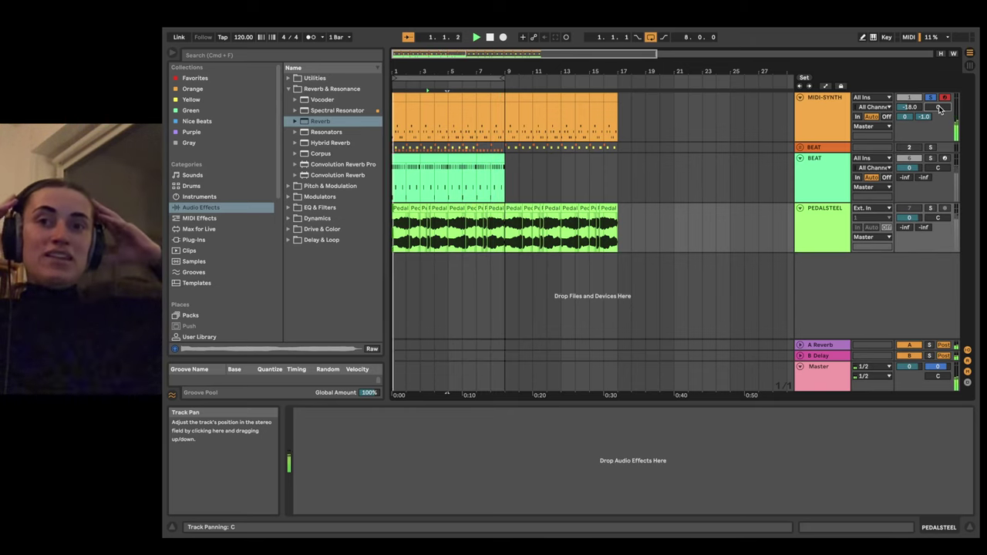
left_click_drag(939, 109, 939, 147)
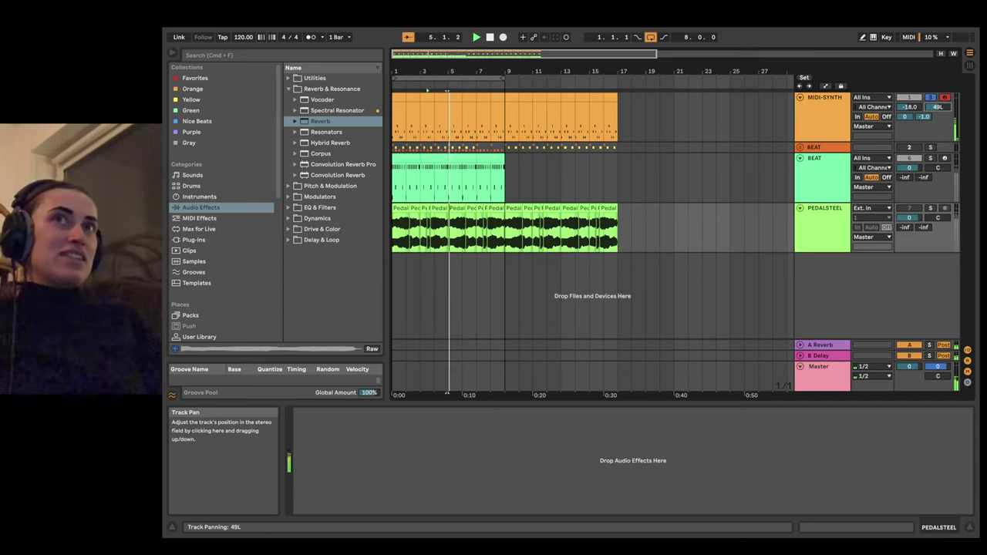
left_click_drag(939, 147, 939, 71)
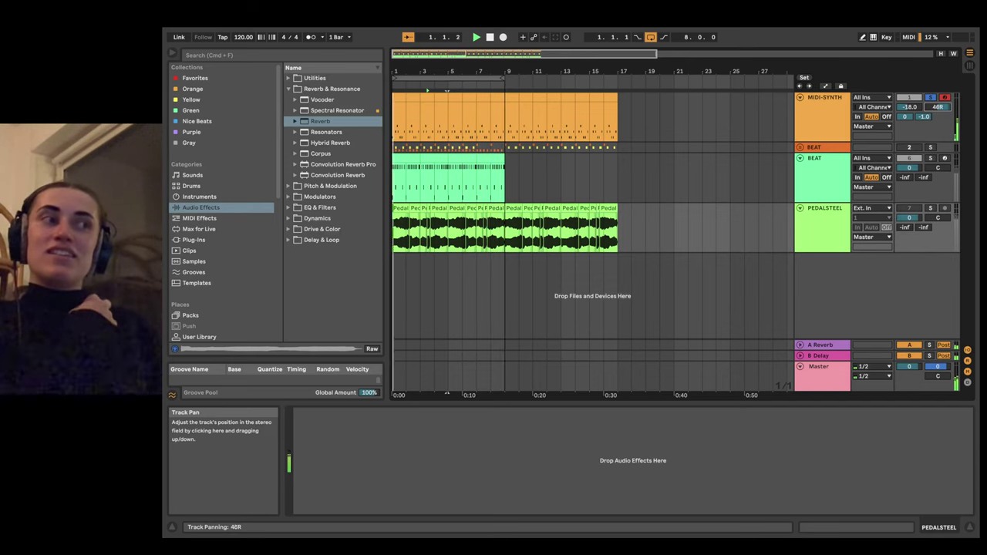
left_click_drag(939, 108, 938, 119)
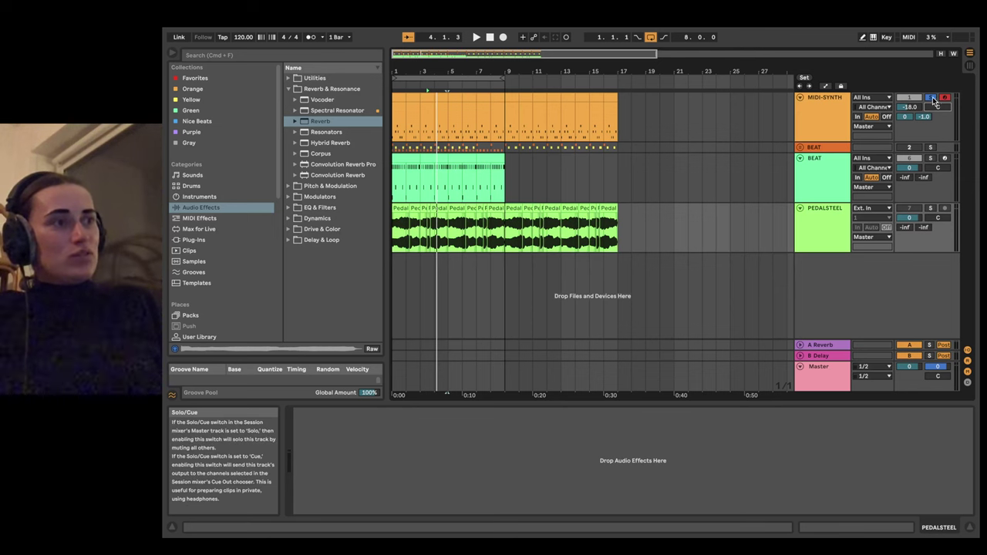
Step: Turn off solo and record arming on MIDI-SYNTH, and try the BEAT track's arm, solo and mute switches
left_click(945, 99)
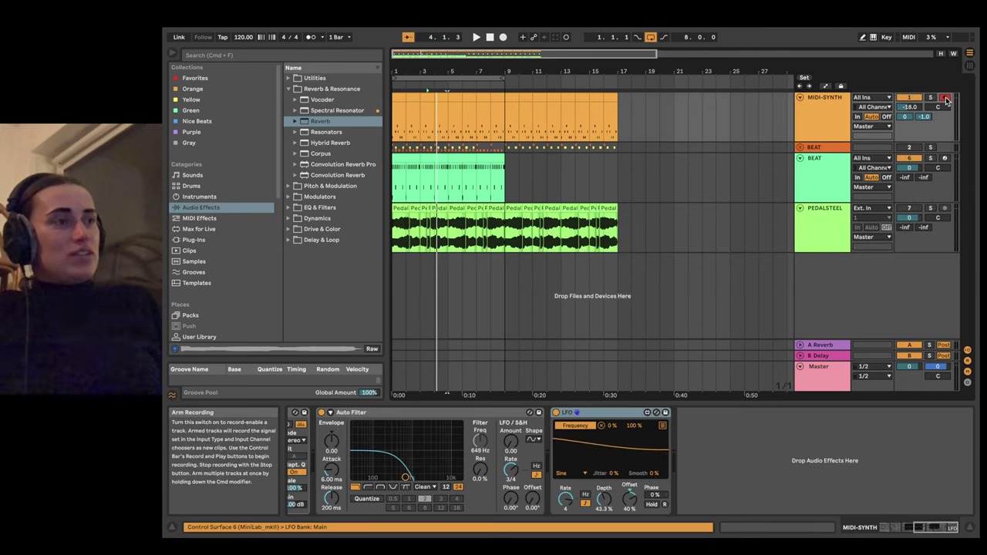
left_click(946, 159)
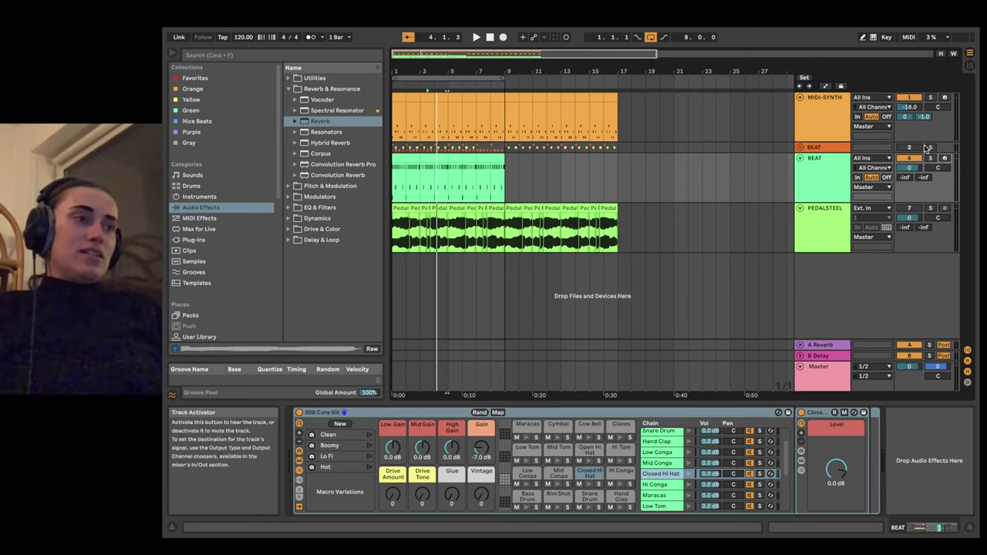
left_click(929, 159)
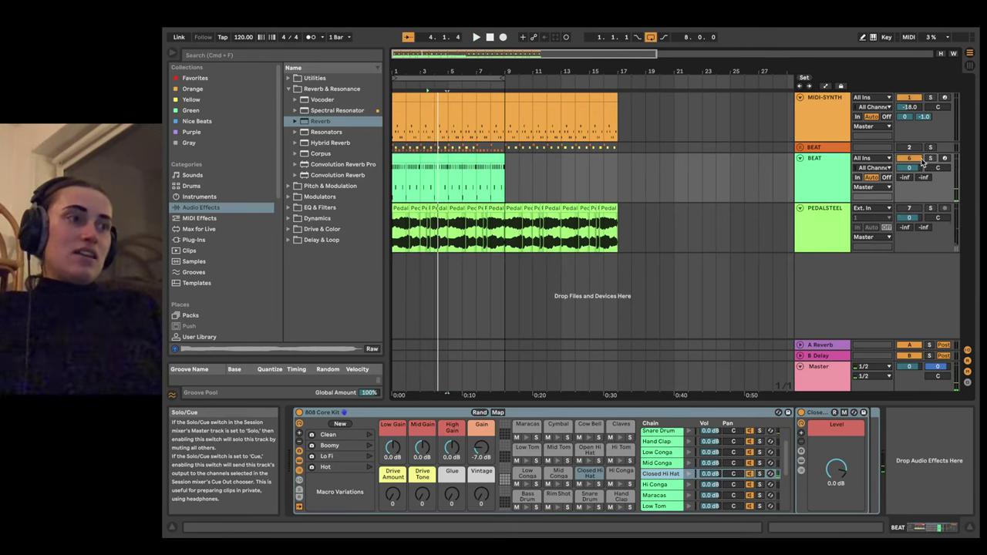
left_click(931, 159)
left_click(914, 159)
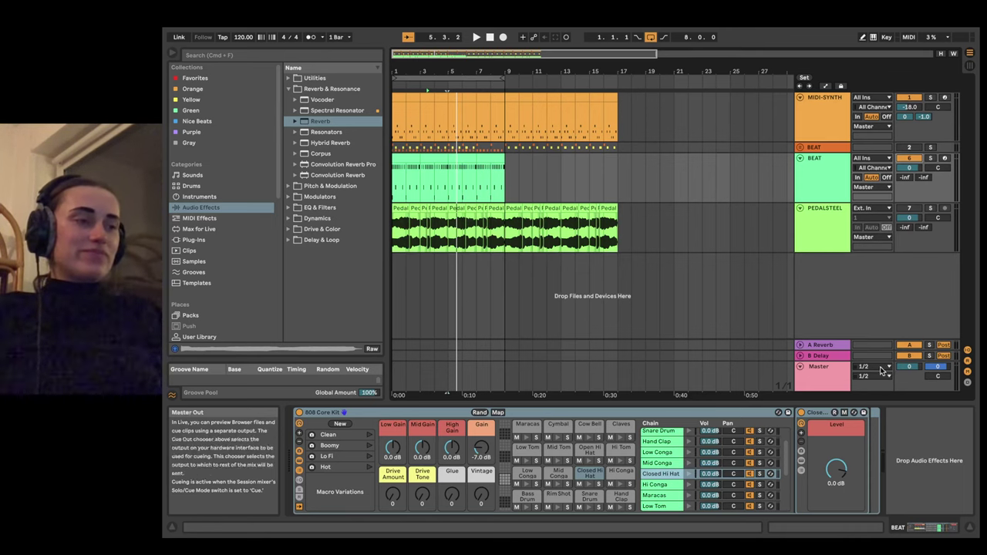
Step: Fold the Master track, look at the Session View and return to the Arrangement View
left_click(801, 366)
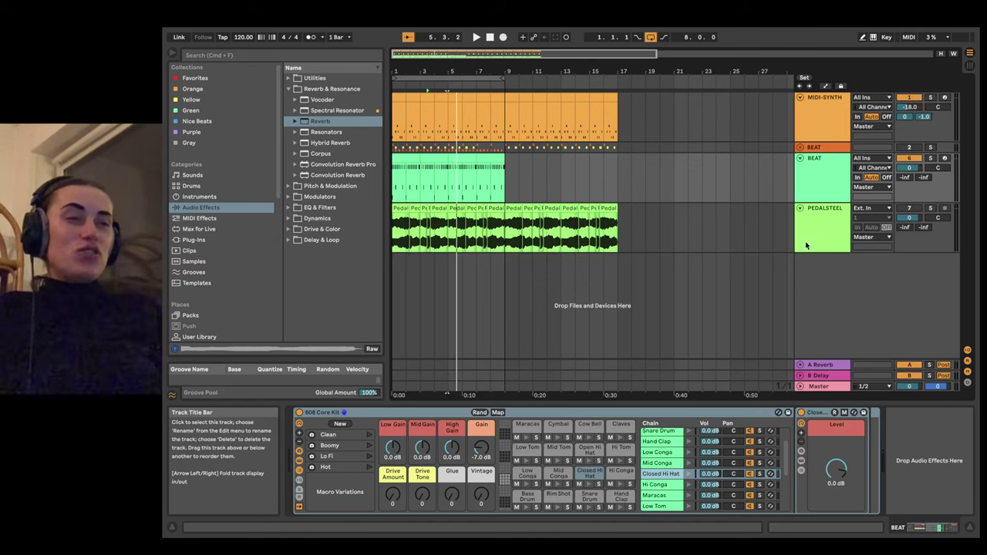
left_click(969, 65)
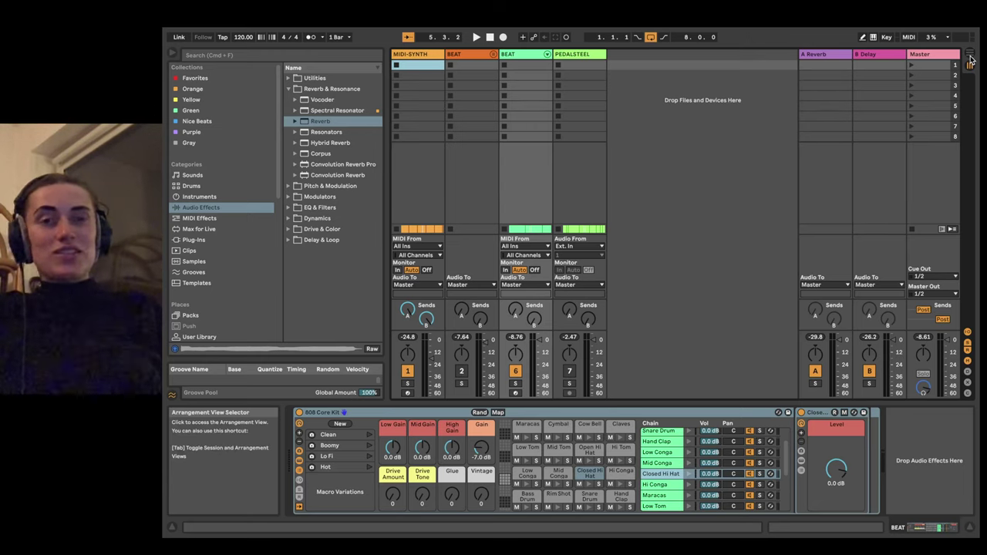
left_click(970, 62)
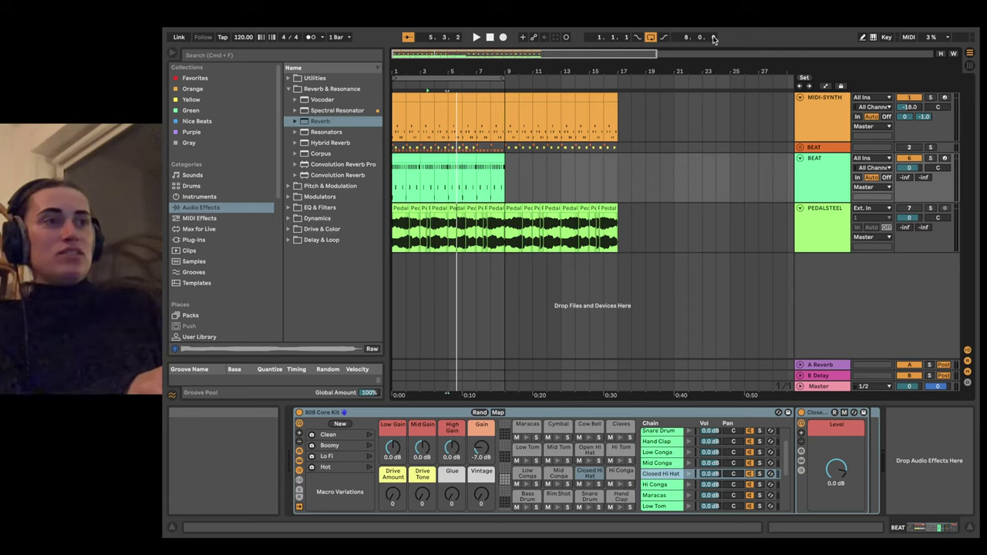
Step: Try the loop start at bar 5 and return it to bar 1
left_click(600, 38)
type("5")
key("Return")
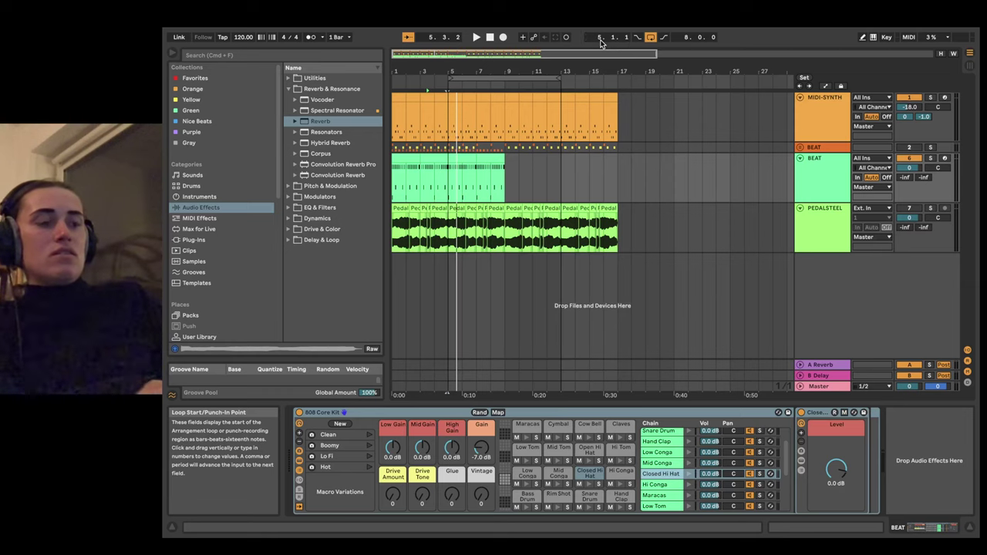
left_click(599, 38)
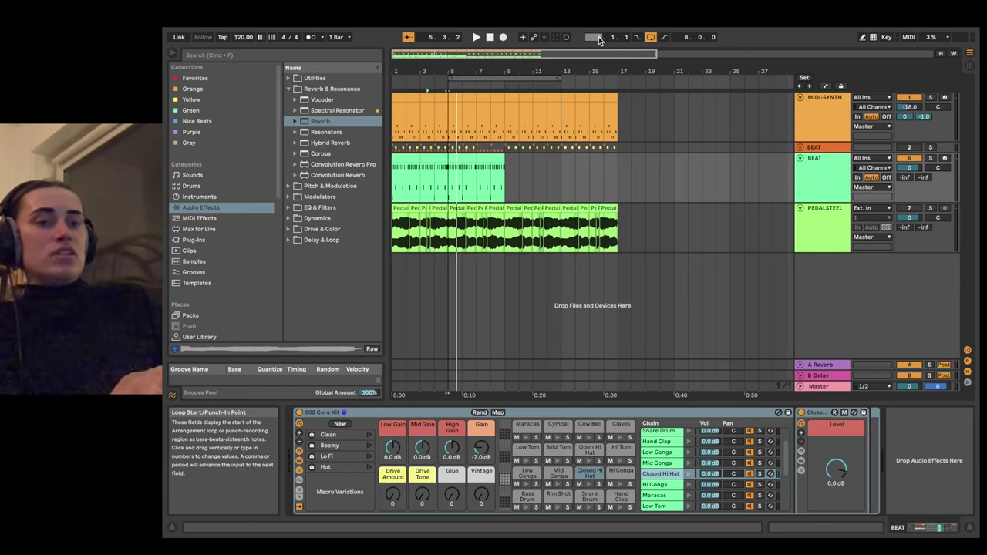
type("1")
key("Return")
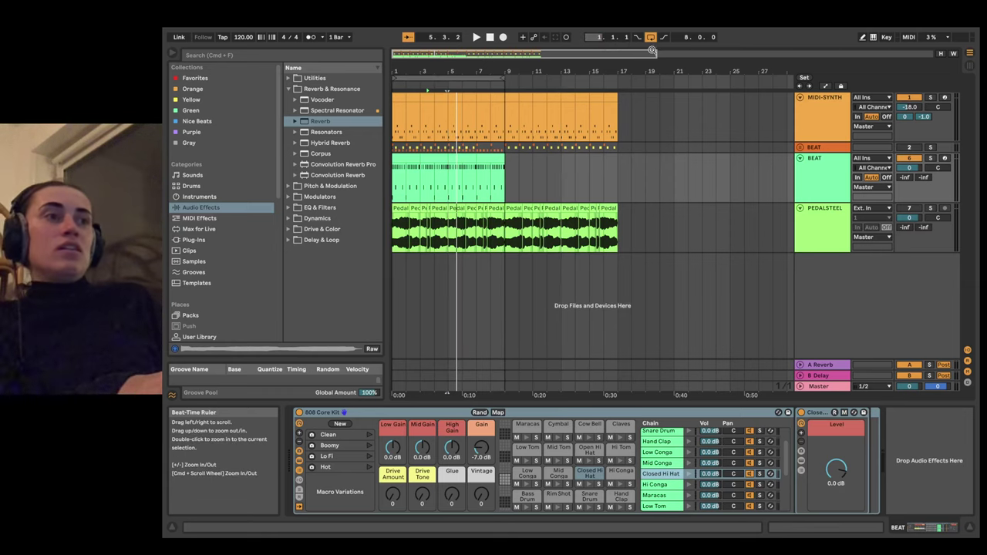
Step: Re-enter the arrangement loop length as 8 bars
left_click(686, 39)
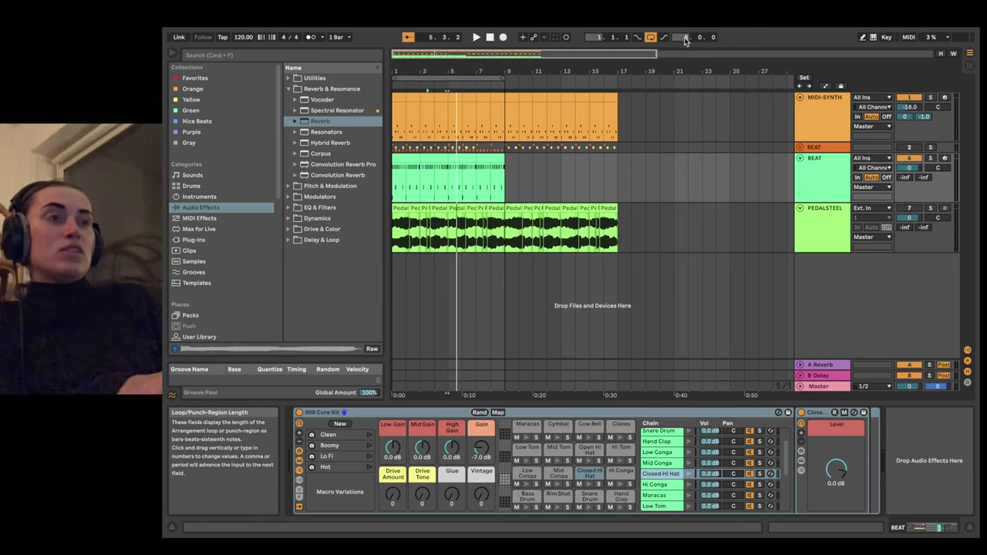
type("8")
key("Return")
left_click(595, 39)
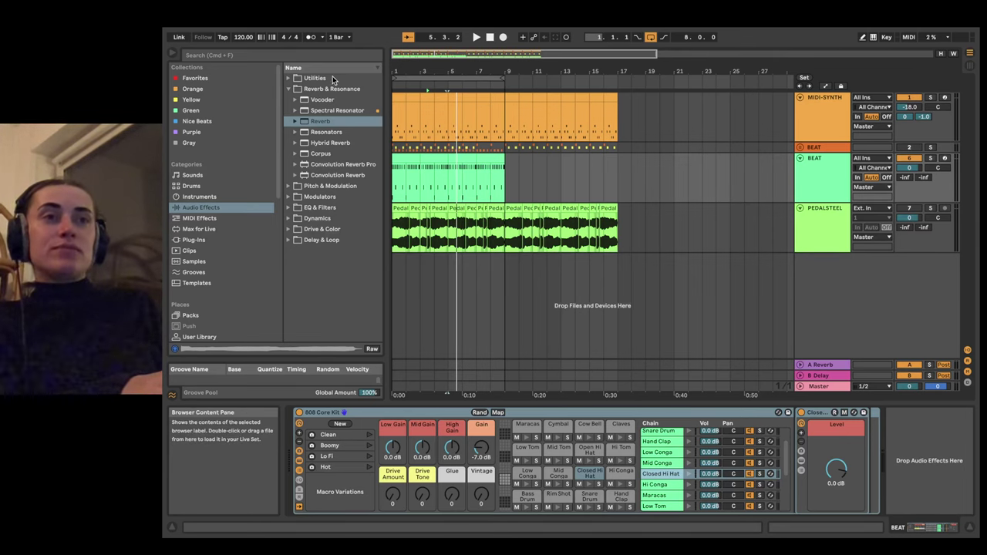
Step: Look through the browser's Samples, Plug-Ins, Audio Effects, Instruments and Drums categories, collapsing their open folders
left_click(198, 262)
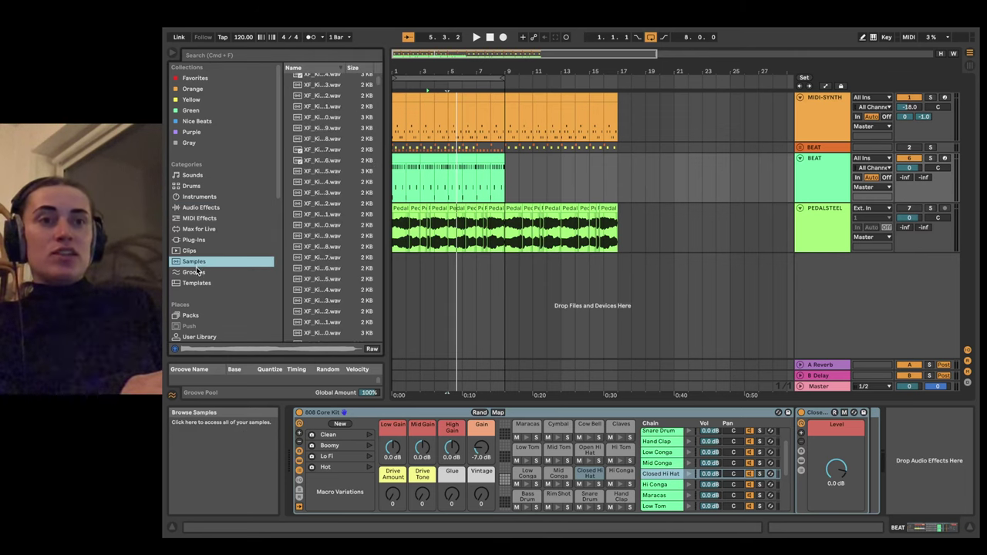
left_click(200, 241)
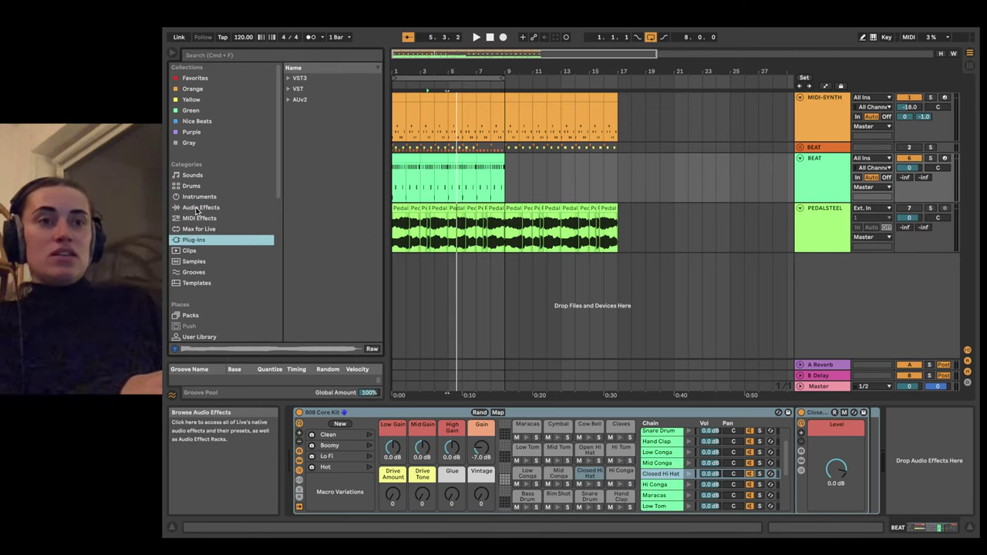
left_click(197, 209)
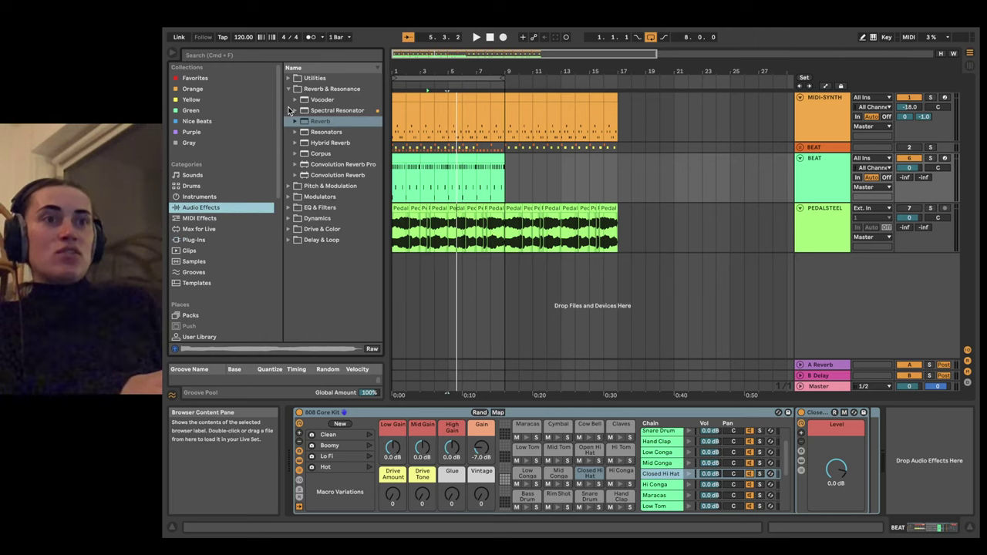
left_click(288, 88)
left_click(199, 197)
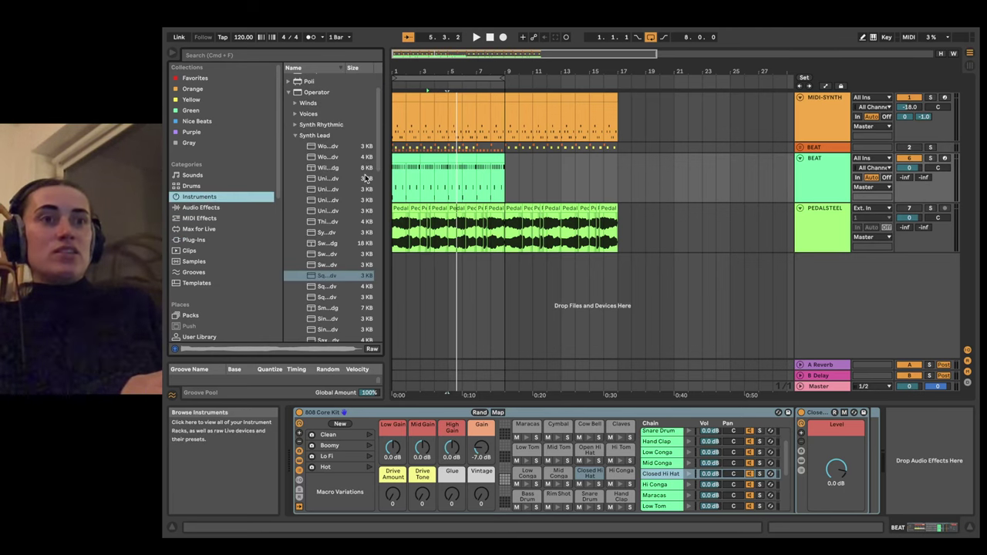
left_click(295, 137)
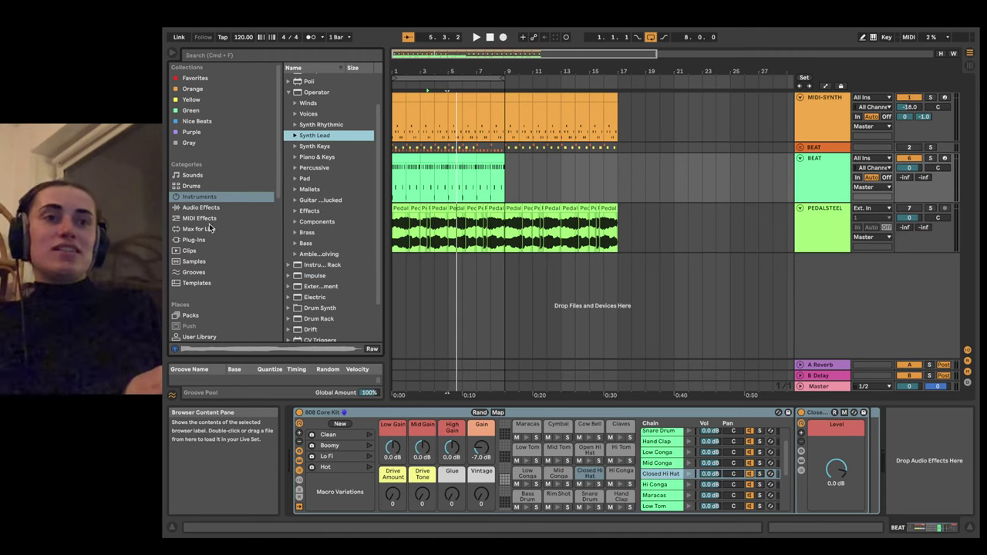
left_click(185, 192)
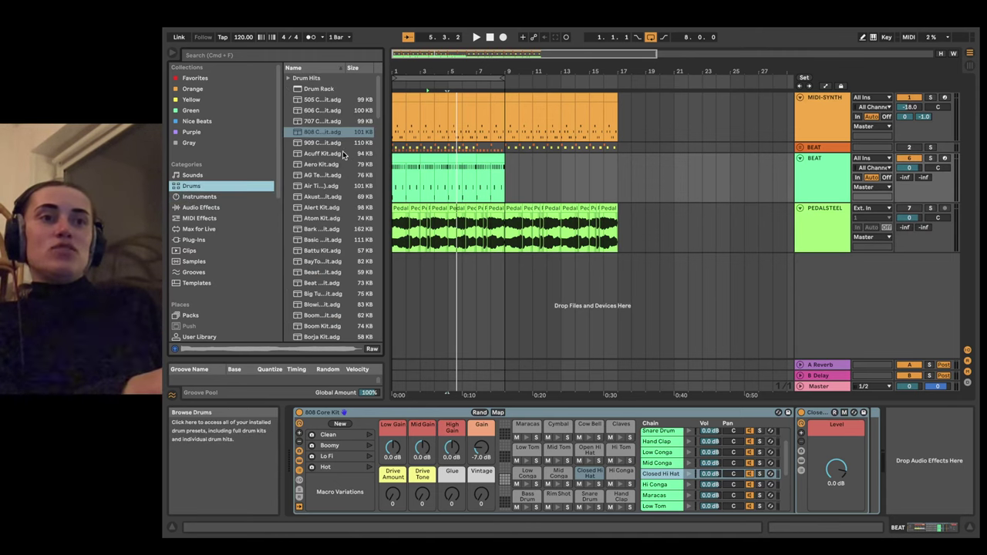
left_click(290, 79)
left_click(289, 79)
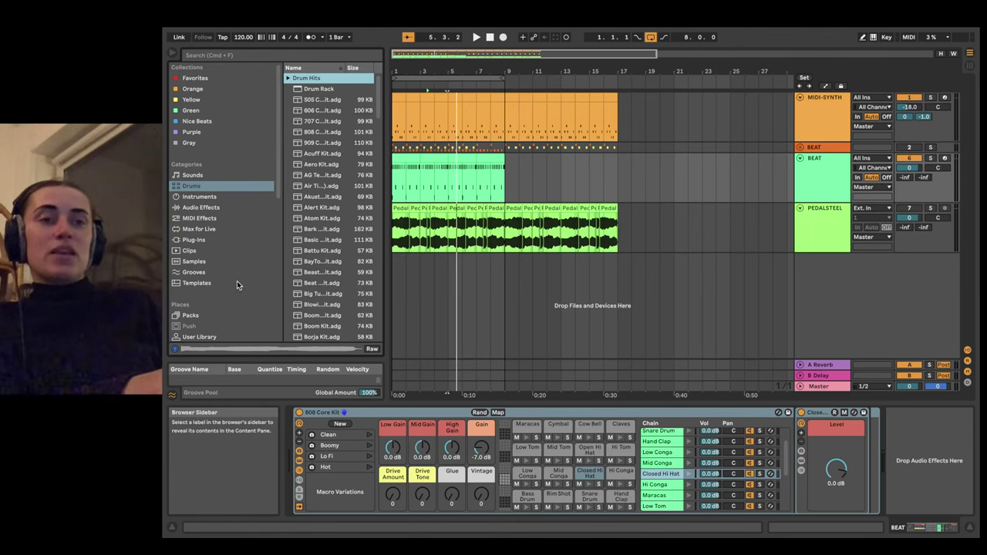
Step: Look through the user-added folders listed under Places in the browser
scroll(237, 281, "down", 5)
scroll(237, 281, "down", 6)
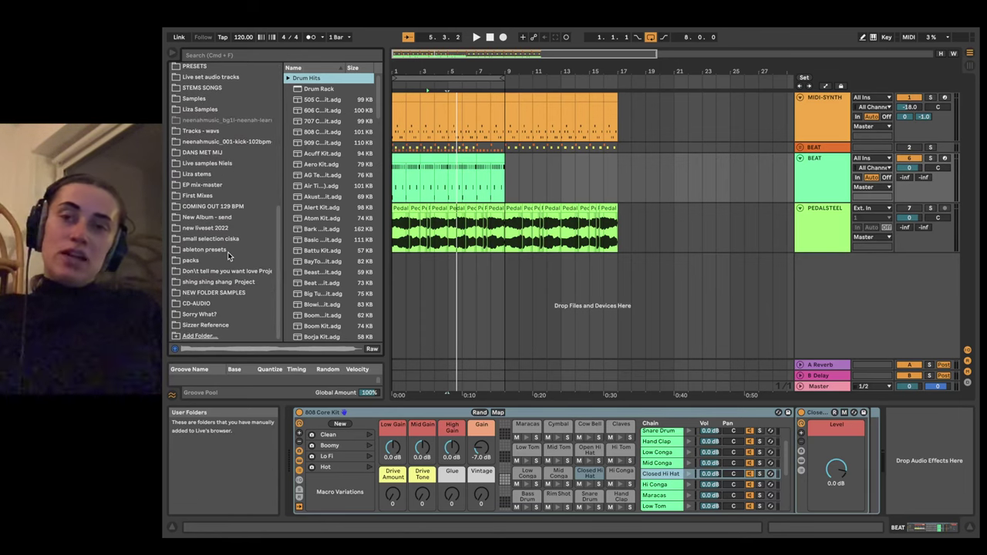
scroll(223, 247, "up", 10)
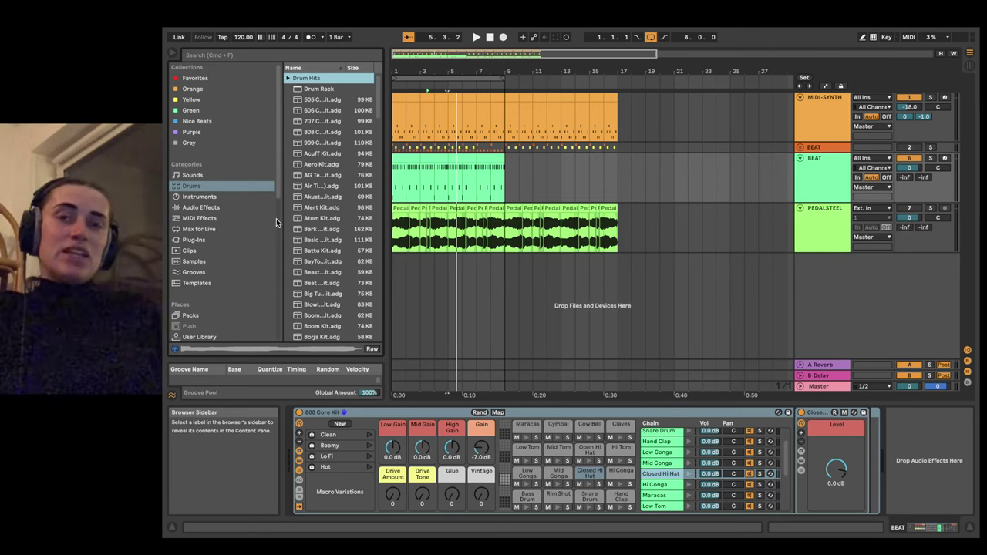
Step: Search the personal samples folder, listed just below Samples under Places, for ".mp4" files
scroll(221, 115, "down", 1)
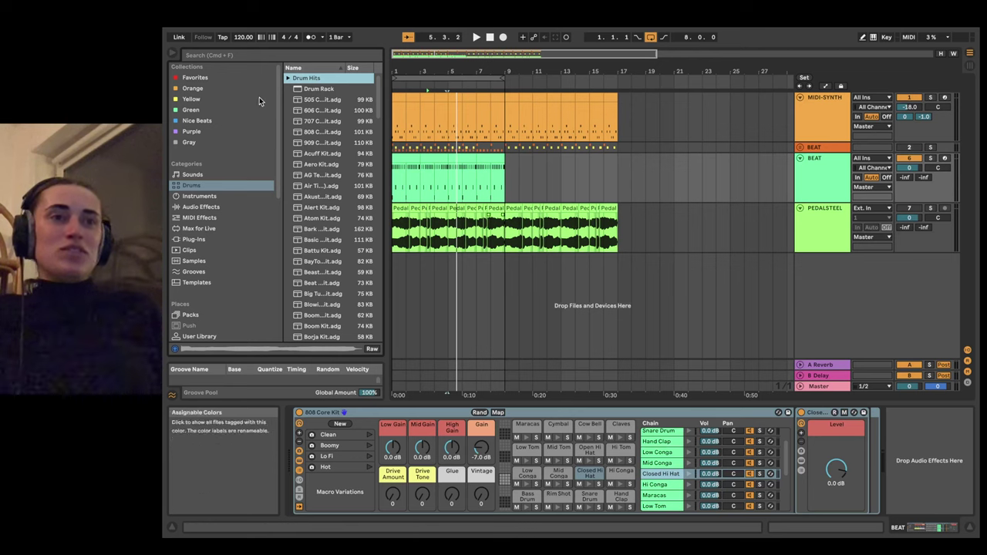
scroll(237, 249, "down", 5)
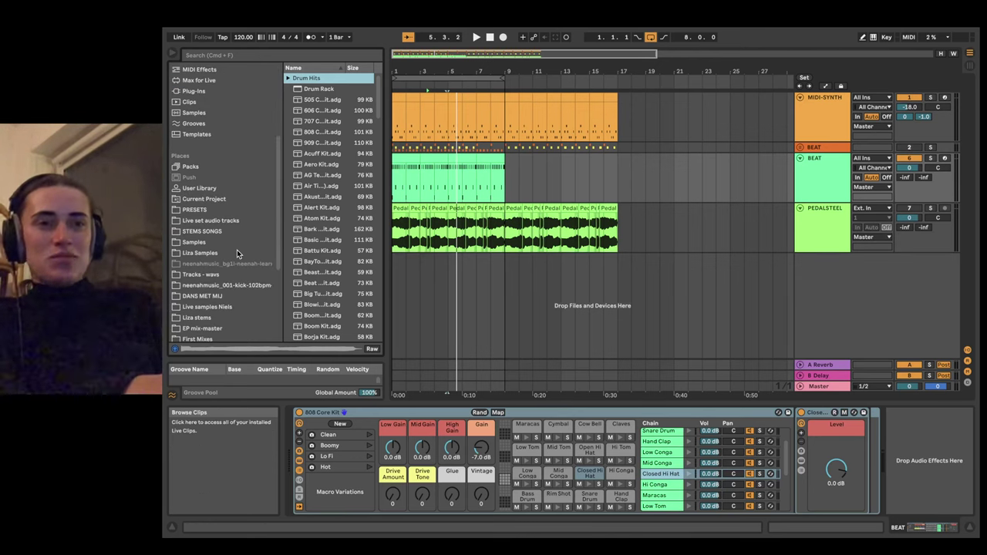
scroll(237, 249, "down", 2)
left_click(201, 199)
left_click(240, 56)
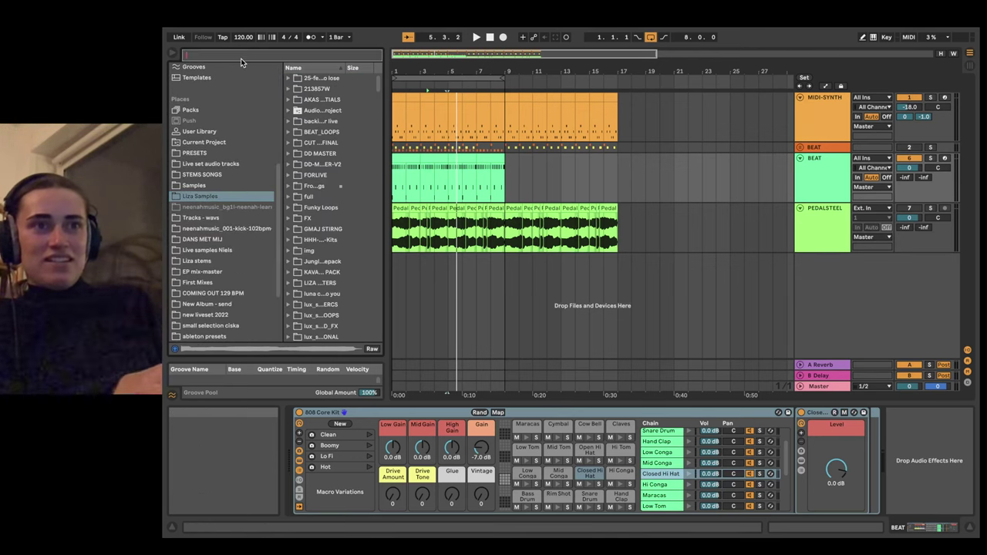
type(".mp4")
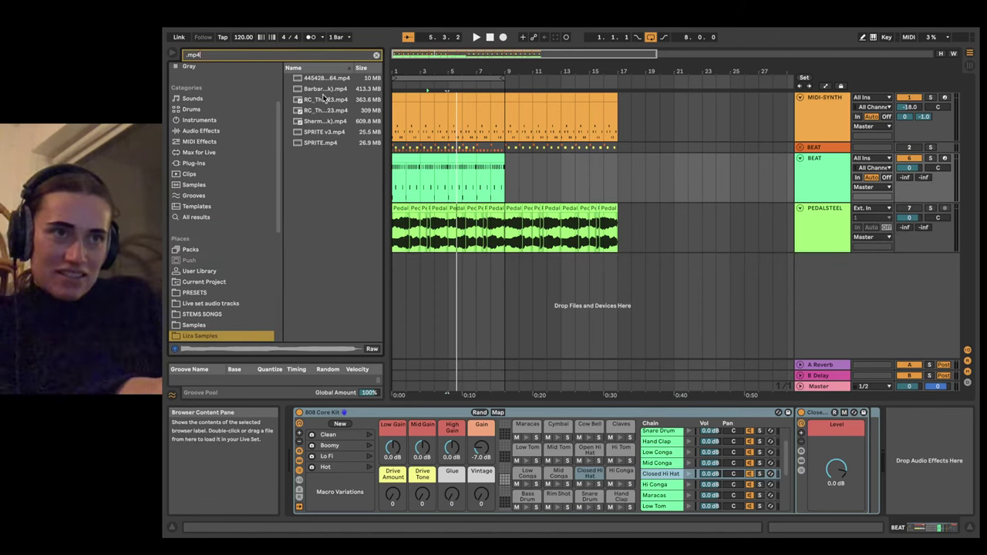
Step: Add the first .mp4 result to a new audio track below PEDALSTEEL, play it briefly and close its video window
left_click_drag(323, 81, 392, 277)
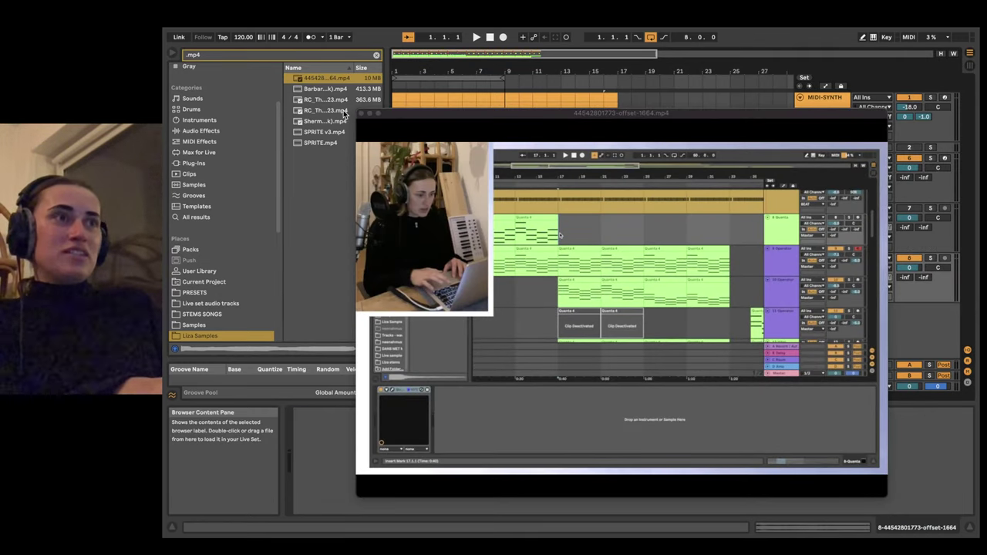
key("space")
key("space")
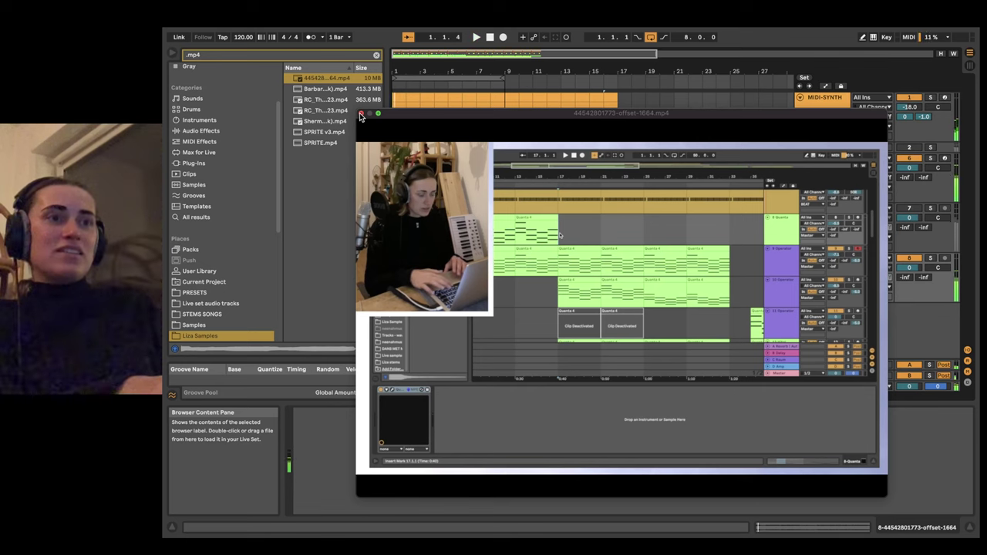
left_click(360, 114)
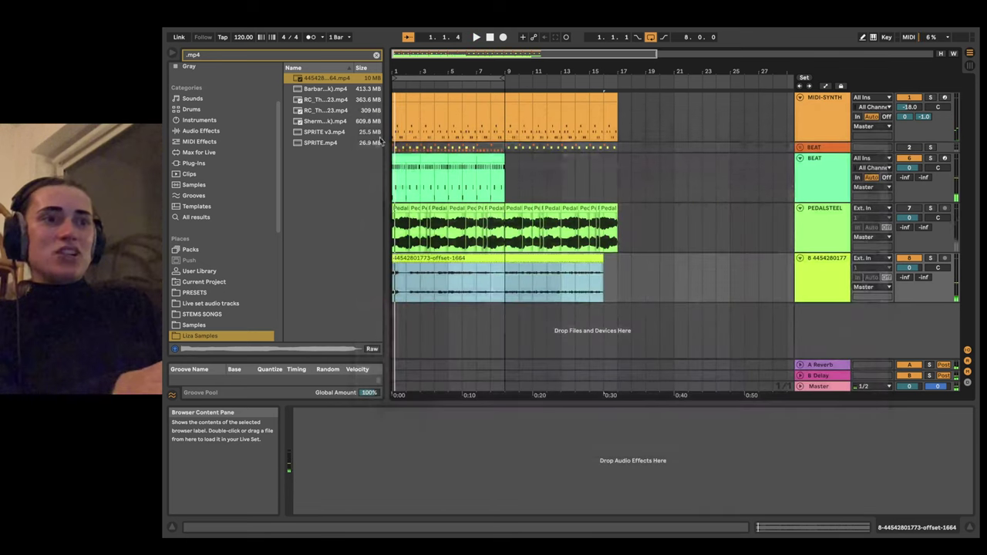
Step: Delete the video's audio clip from the track below PEDALSTEEL and place the insert marker at bar 14 there
left_click(531, 254)
key("Delete")
left_click(575, 300)
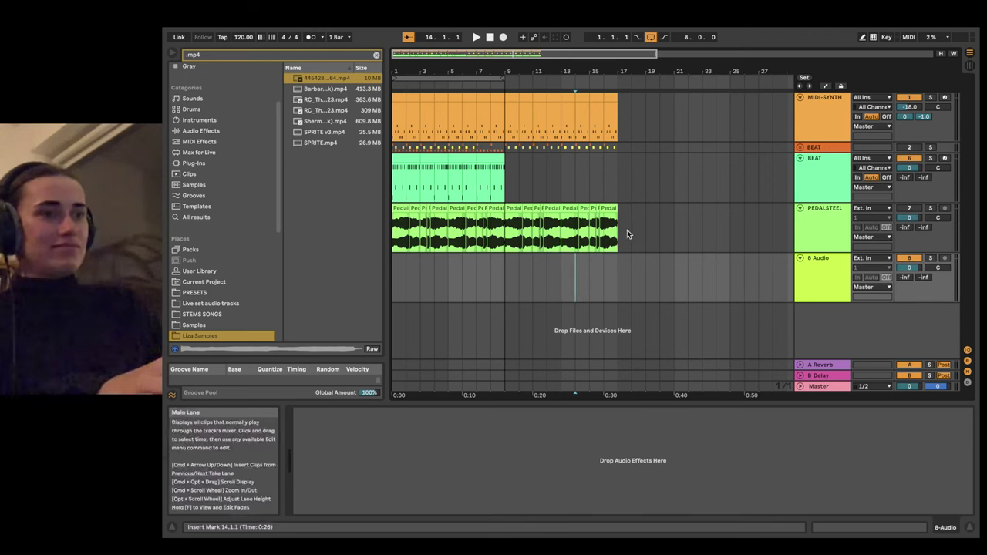
Step: Switch to OBS to reach the streaming controls
key("ctrl+Left")
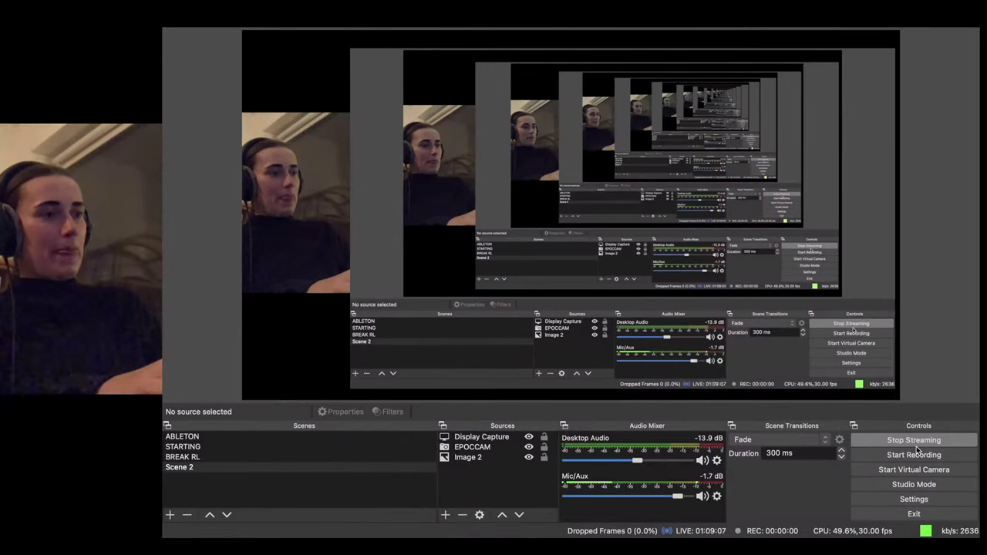